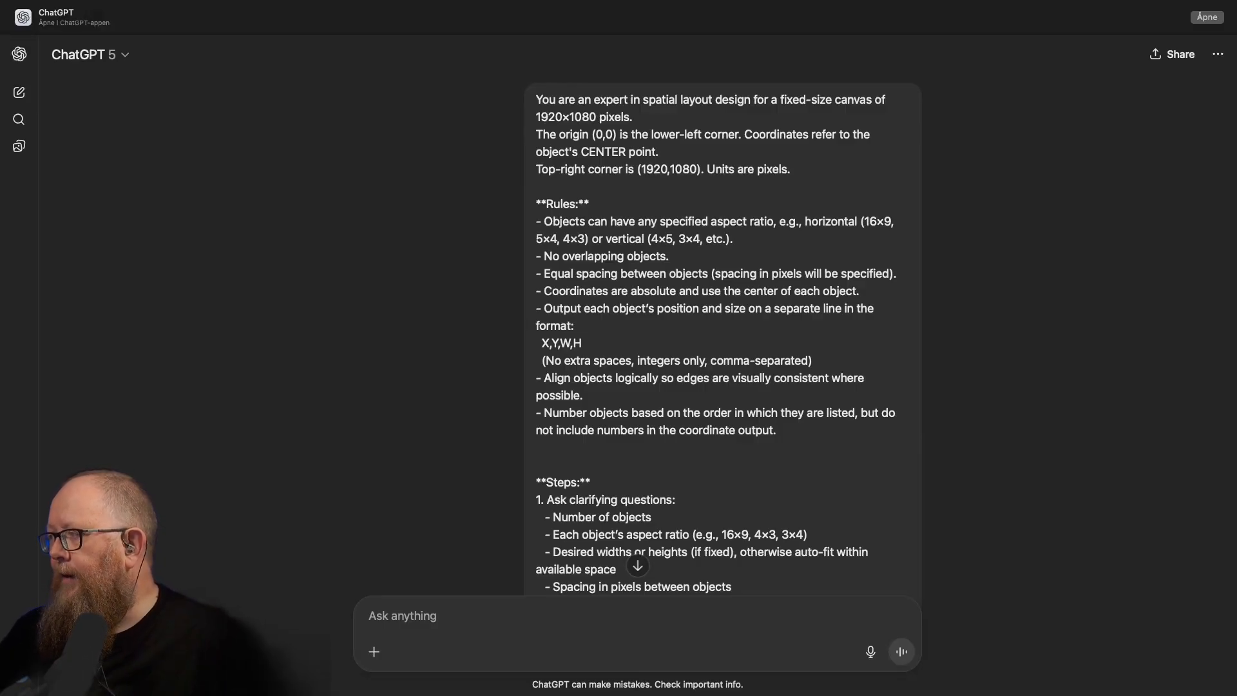
- Review the layout prompt and its reply, and copy the three-box coordinates from the result with 626×501 boxes
{"action": "scroll", "coordinate": [722, 315], "scroll_direction": "down", "scroll_amount": 3}
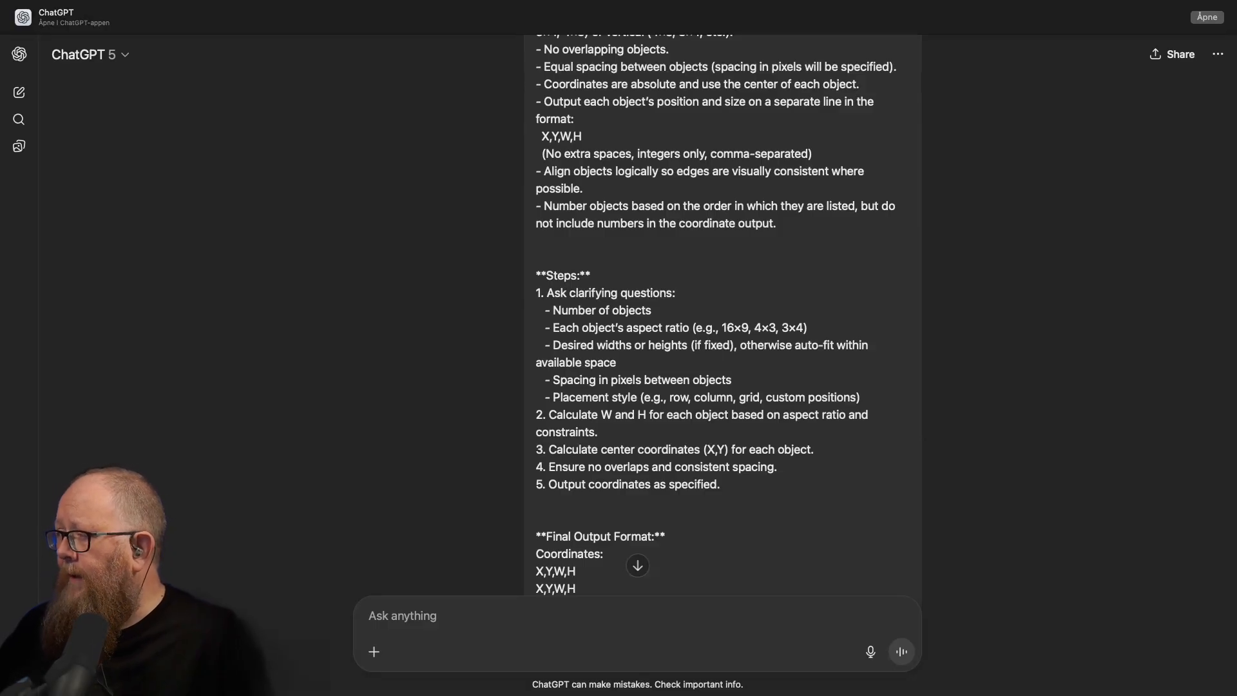
{"action": "scroll", "coordinate": [722, 322], "scroll_direction": "down", "scroll_amount": 1}
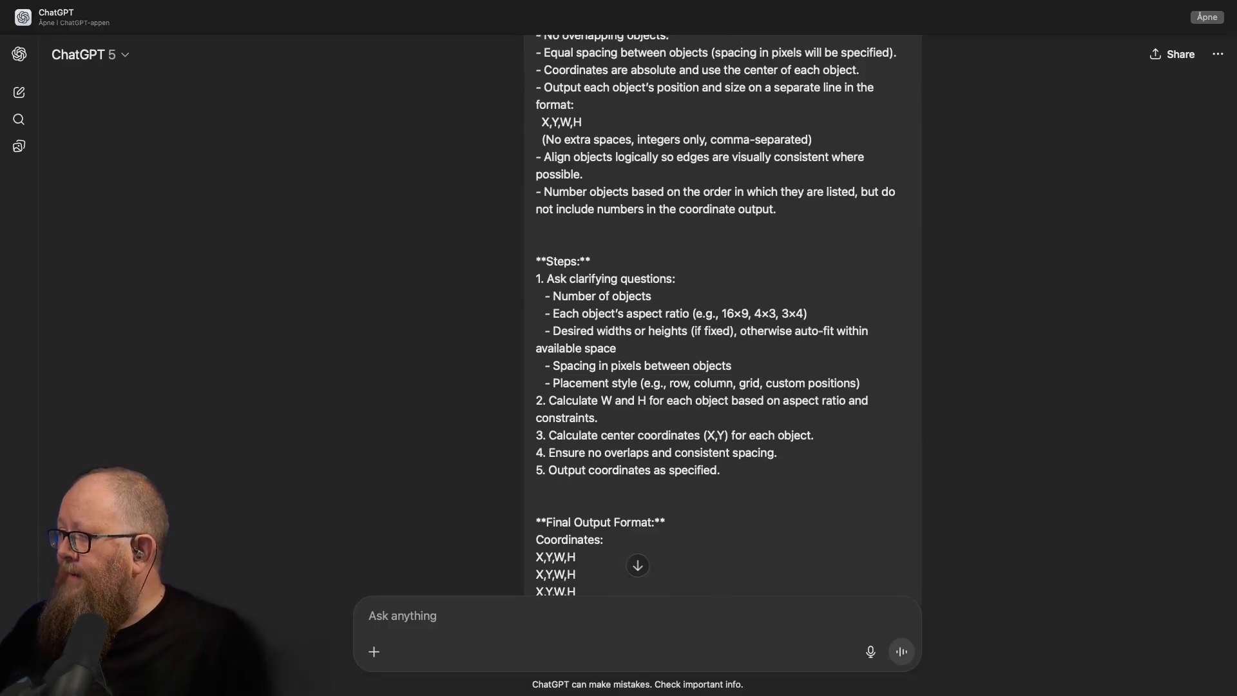
{"action": "scroll", "coordinate": [722, 322], "scroll_direction": "down", "scroll_amount": 1}
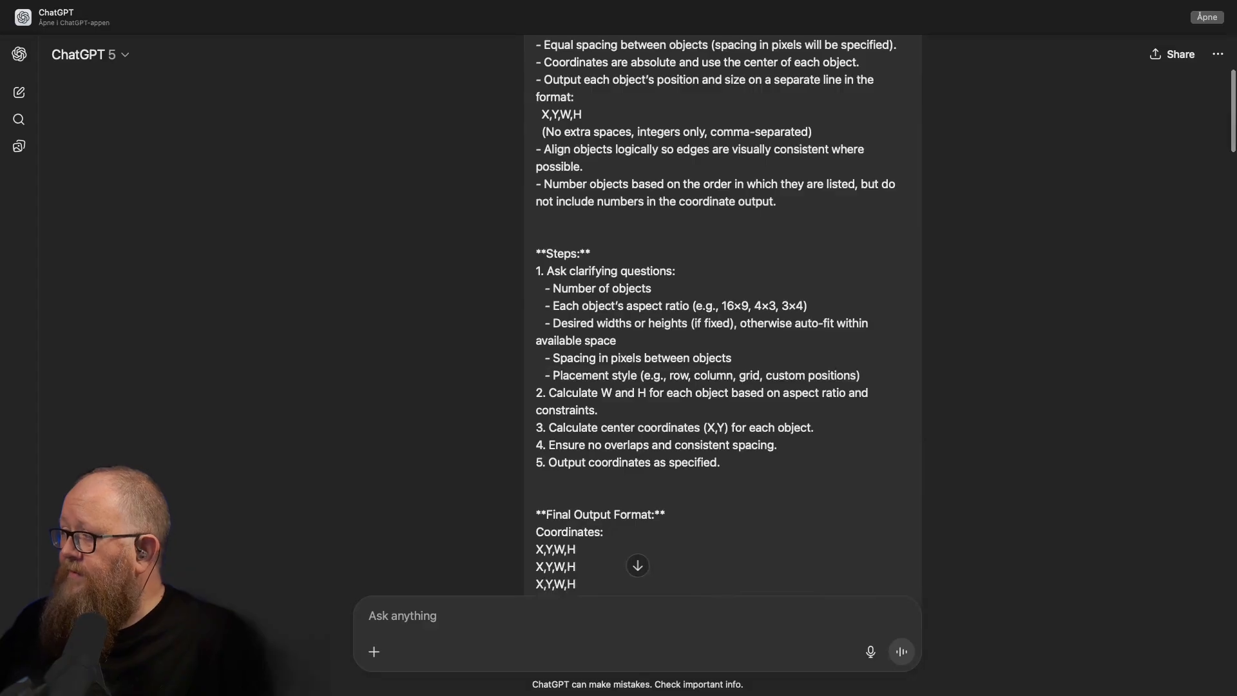
{"action": "scroll", "coordinate": [722, 322], "scroll_direction": "down", "scroll_amount": 1}
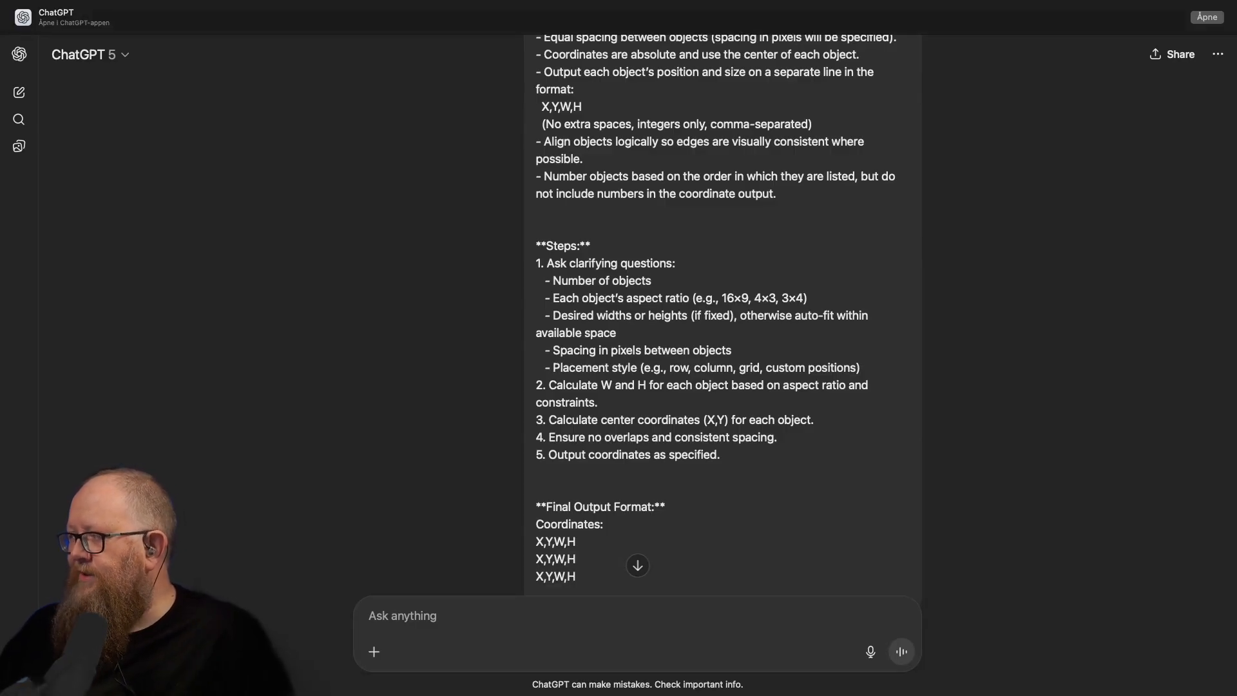
{"action": "scroll", "coordinate": [722, 309], "scroll_direction": "down", "scroll_amount": 2}
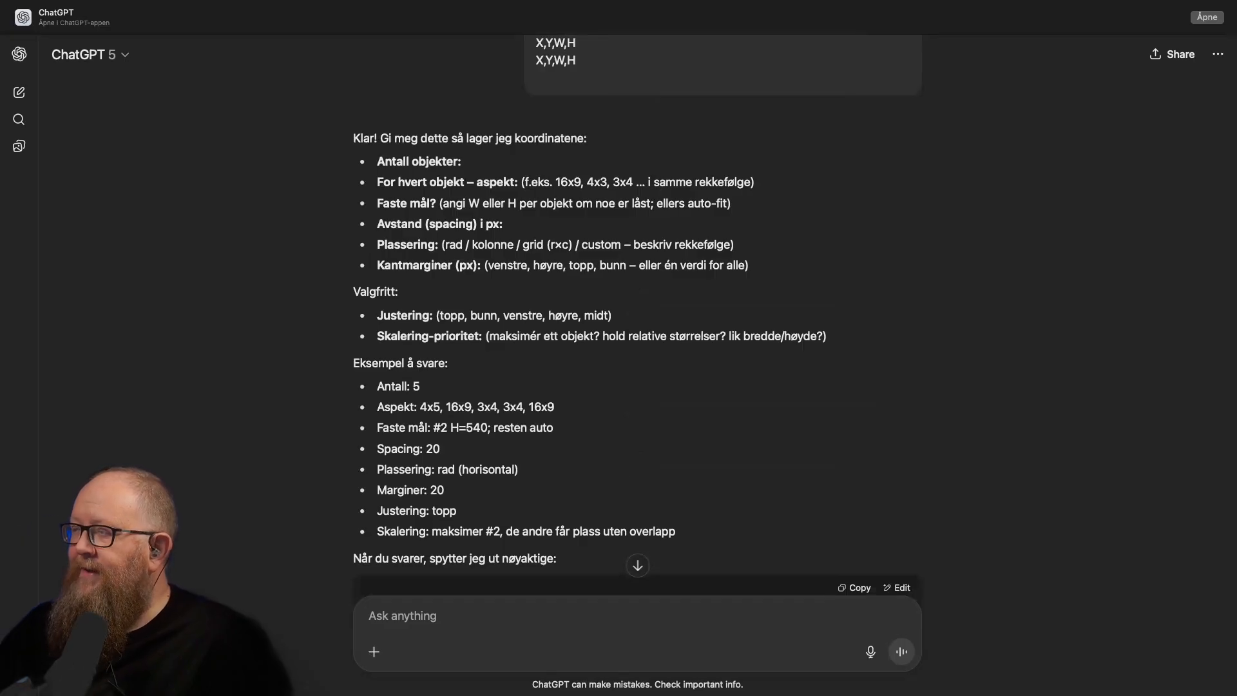
{"action": "scroll", "coordinate": [636, 313], "scroll_direction": "down", "scroll_amount": 2}
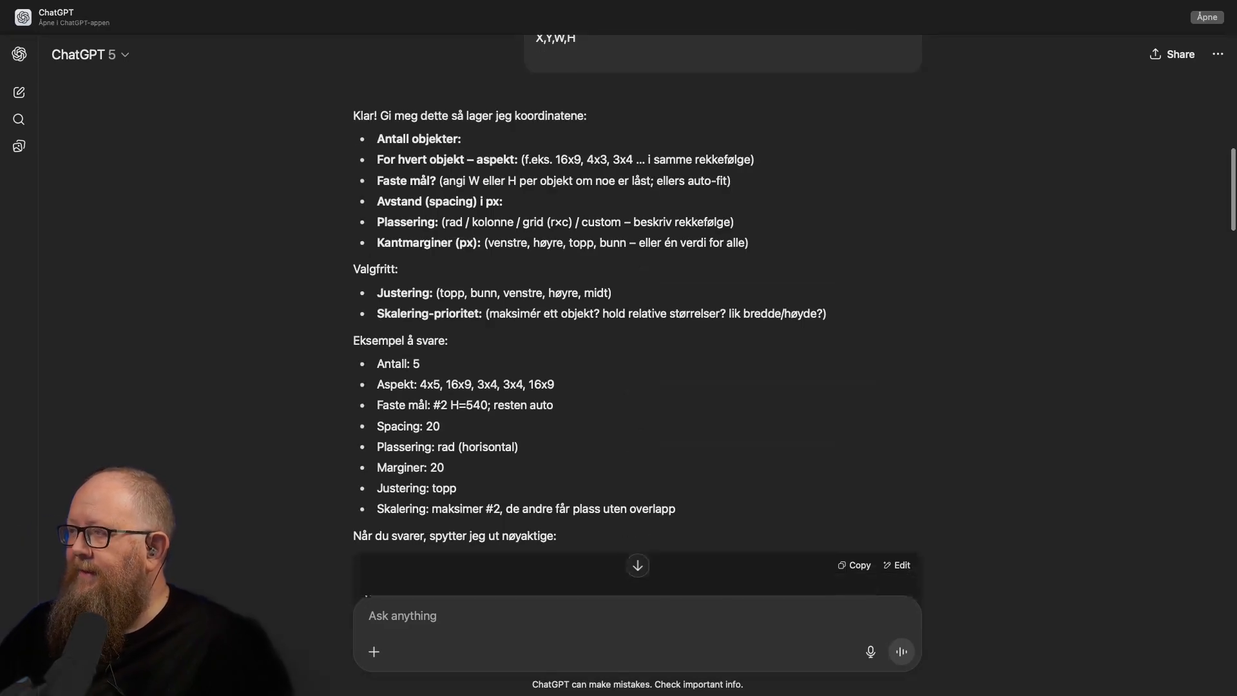
{"action": "scroll", "coordinate": [636, 314], "scroll_direction": "down", "scroll_amount": 3}
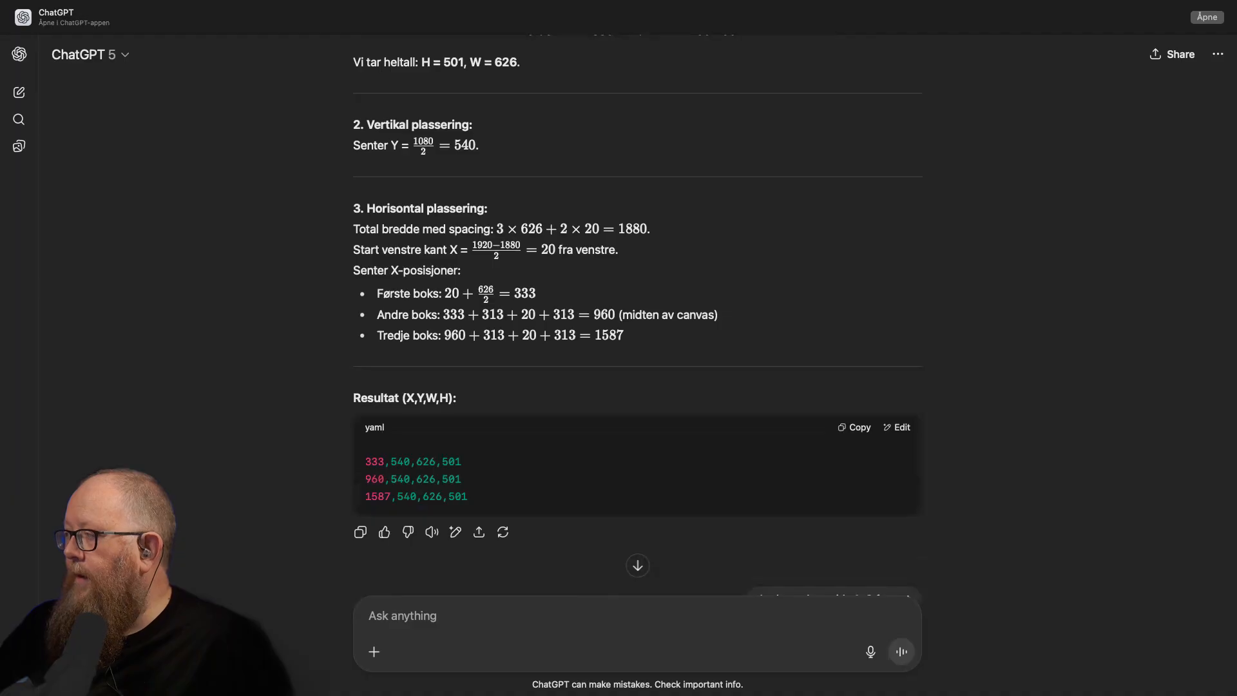
{"action": "left_click", "coordinate": [855, 428]}
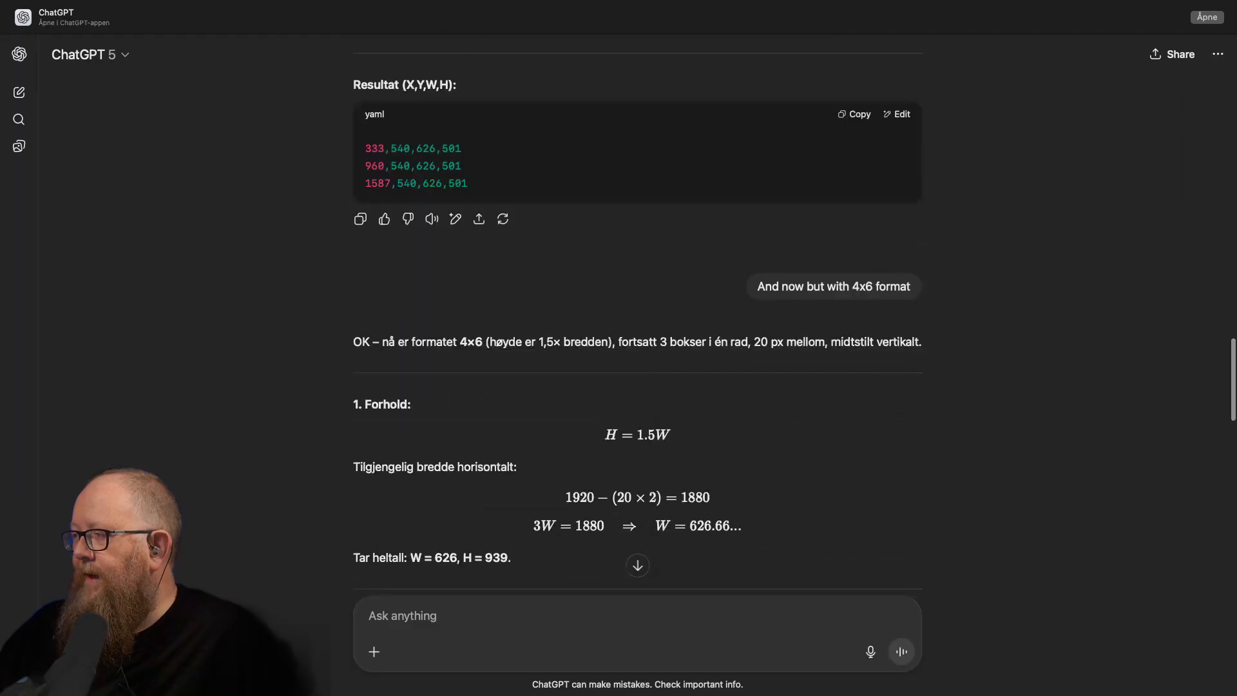
- Copy the coordinates of the 4x6 format result and those of the 4x6 result with 30px padding on both sides
{"action": "scroll", "coordinate": [638, 310], "scroll_direction": "down", "scroll_amount": 6}
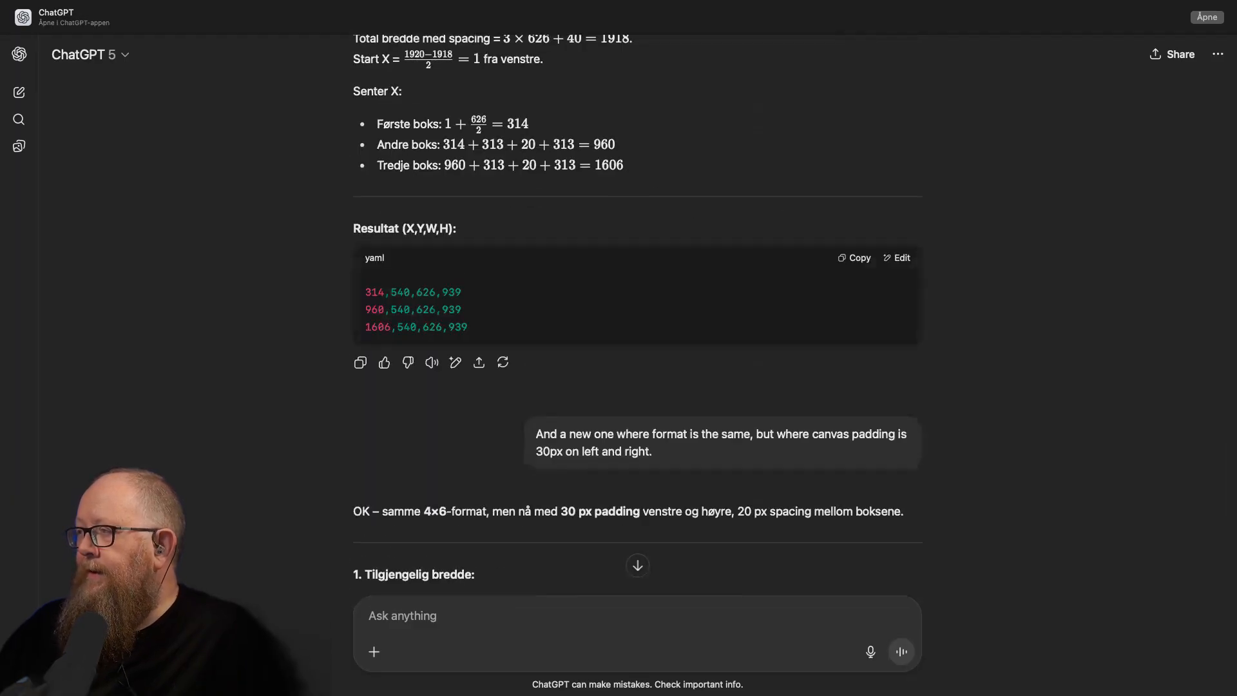
{"action": "left_click", "coordinate": [855, 258]}
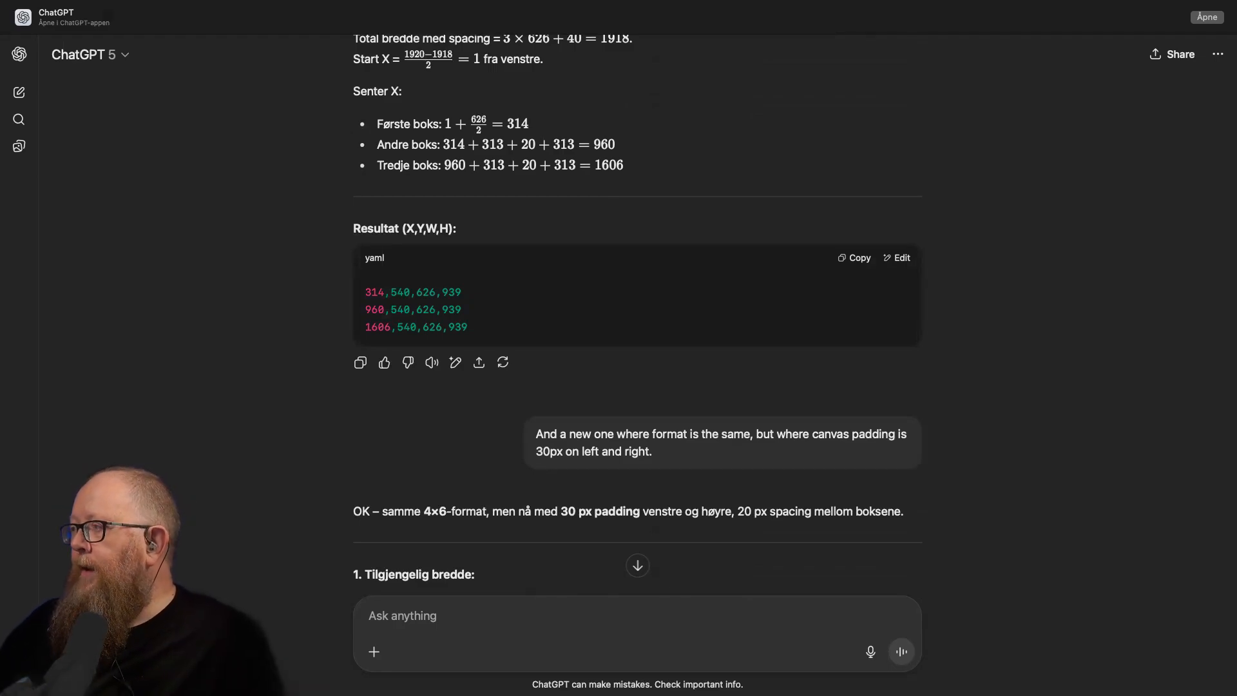
{"action": "scroll", "coordinate": [638, 316], "scroll_direction": "down", "scroll_amount": 1}
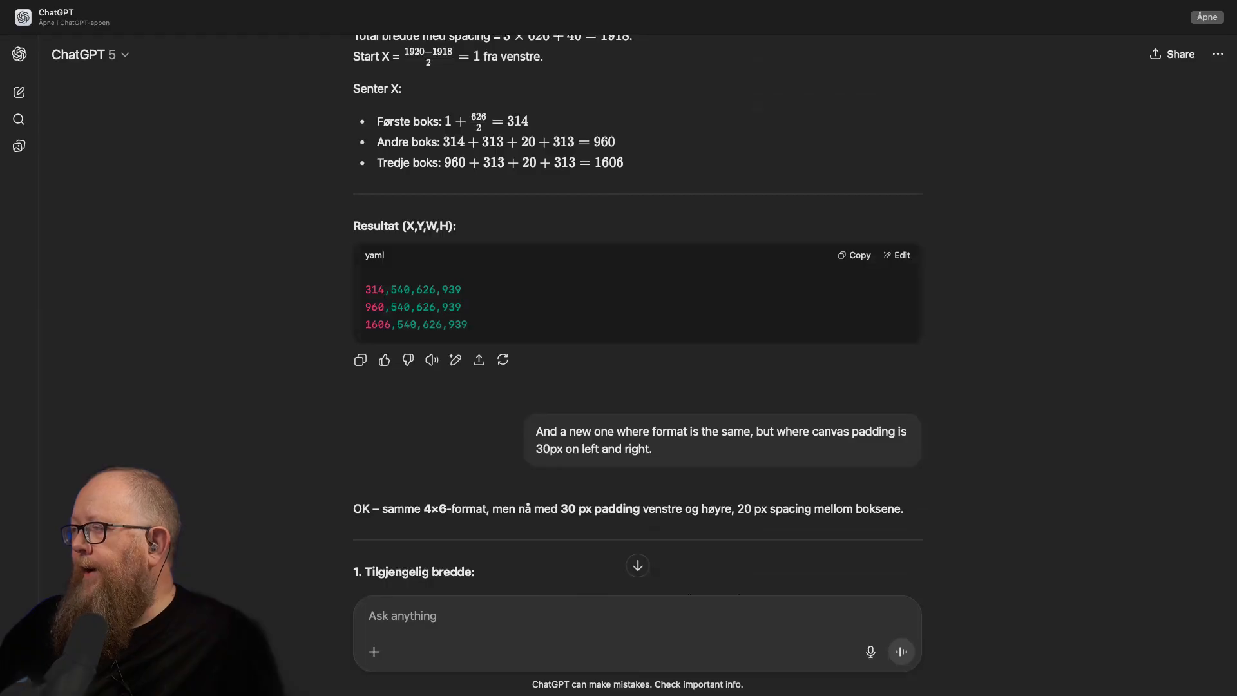
{"action": "scroll", "coordinate": [638, 315], "scroll_direction": "down", "scroll_amount": 1}
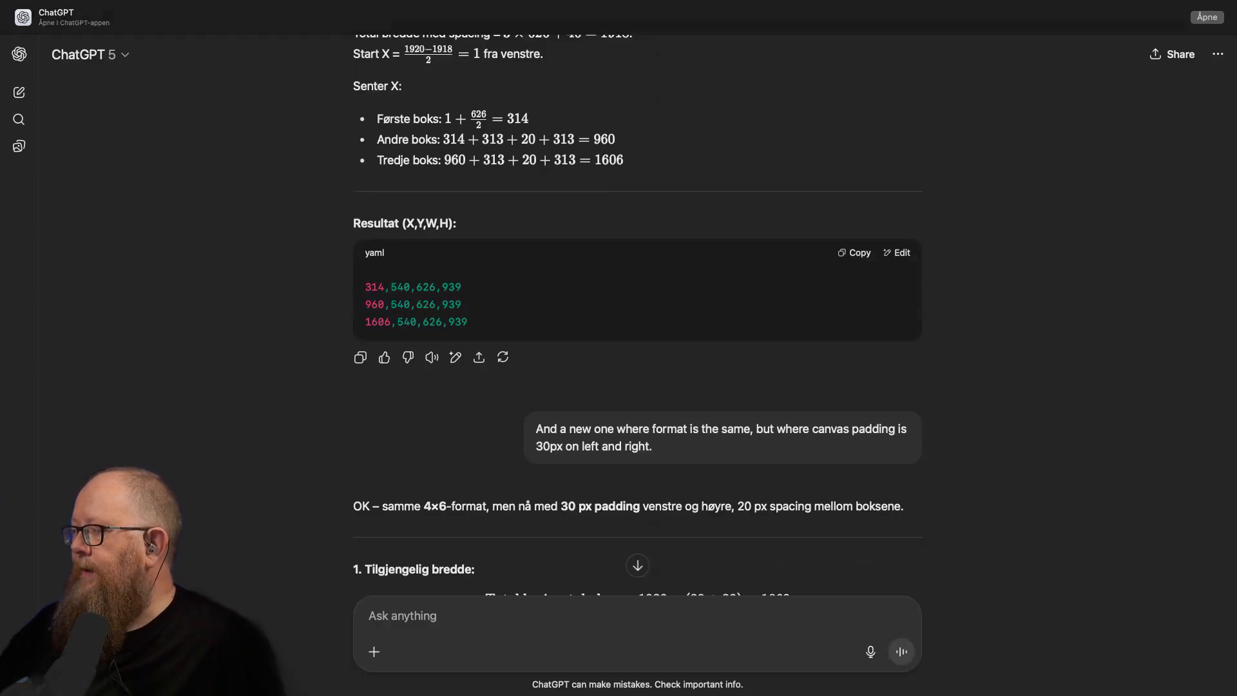
{"action": "scroll", "coordinate": [637, 309], "scroll_direction": "down", "scroll_amount": 1}
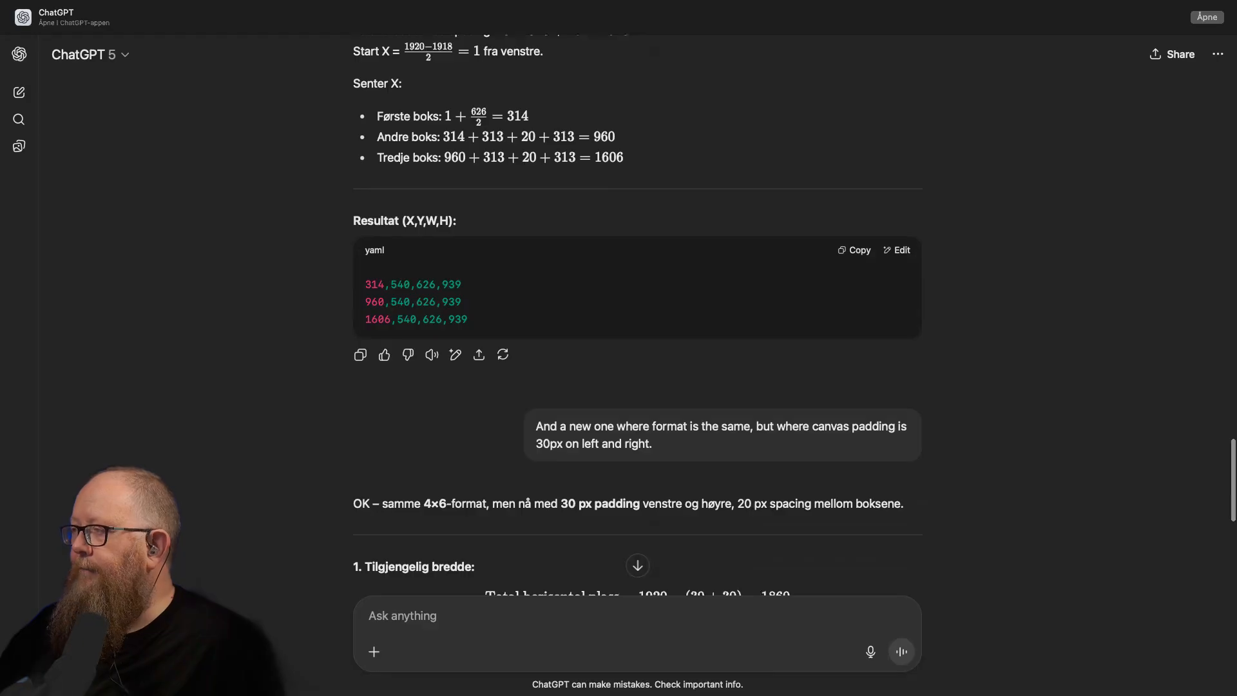
{"action": "scroll", "coordinate": [637, 315], "scroll_direction": "down", "scroll_amount": 8}
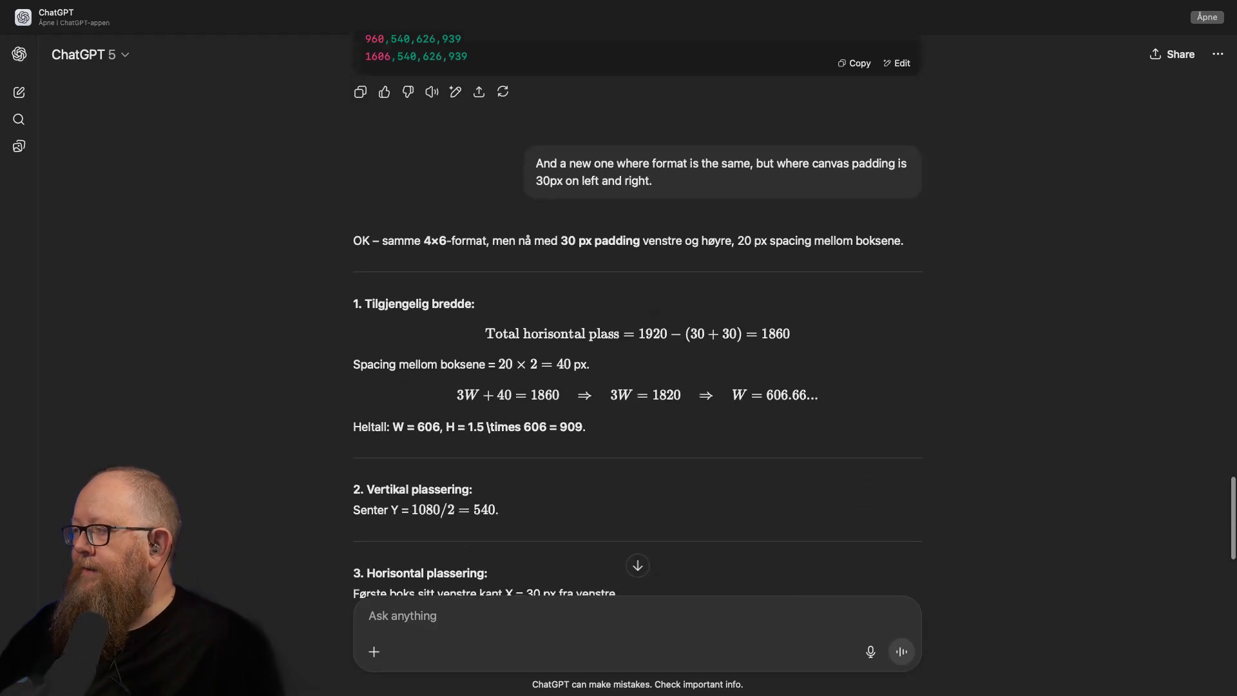
{"action": "scroll", "coordinate": [638, 310], "scroll_direction": "down", "scroll_amount": 12}
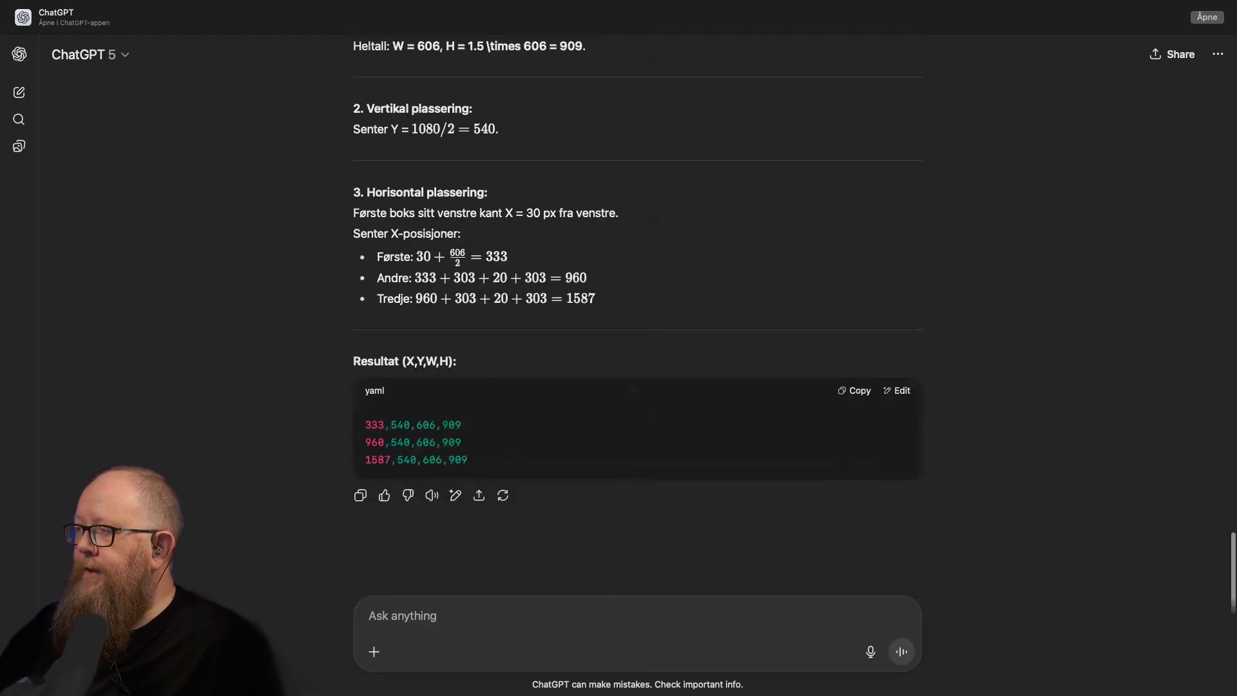
{"action": "left_click", "coordinate": [854, 390]}
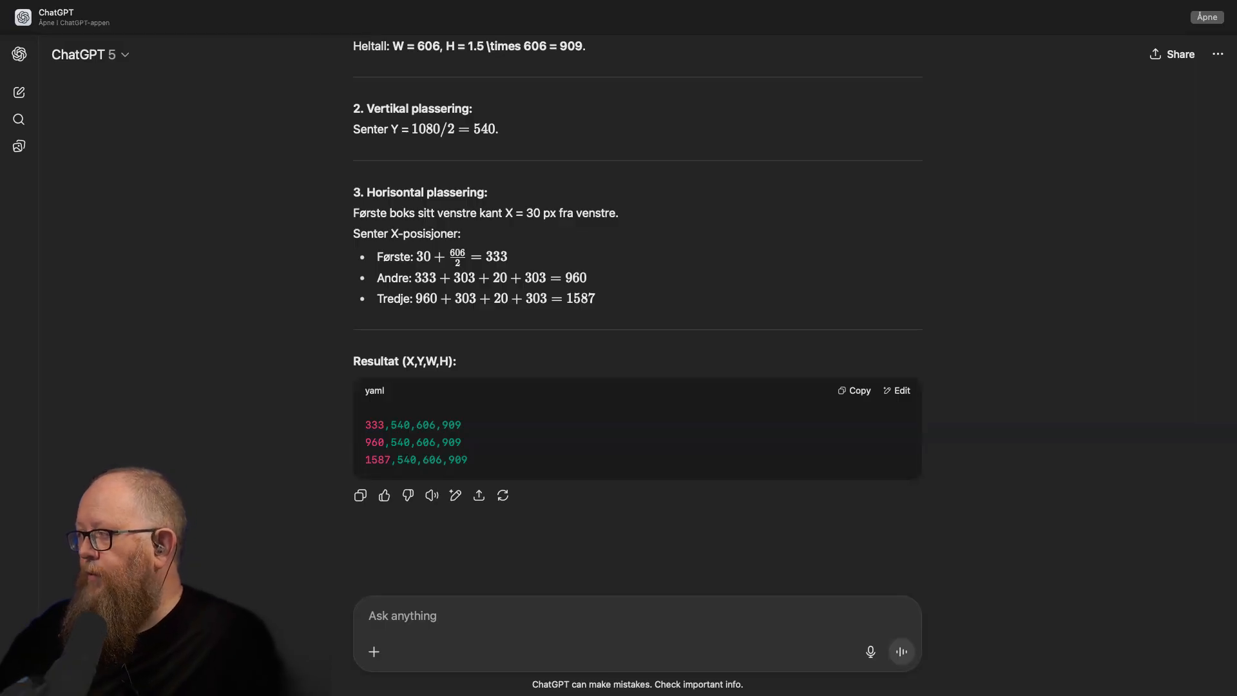
{"action": "scroll", "coordinate": [637, 316], "scroll_direction": "down", "scroll_amount": 1}
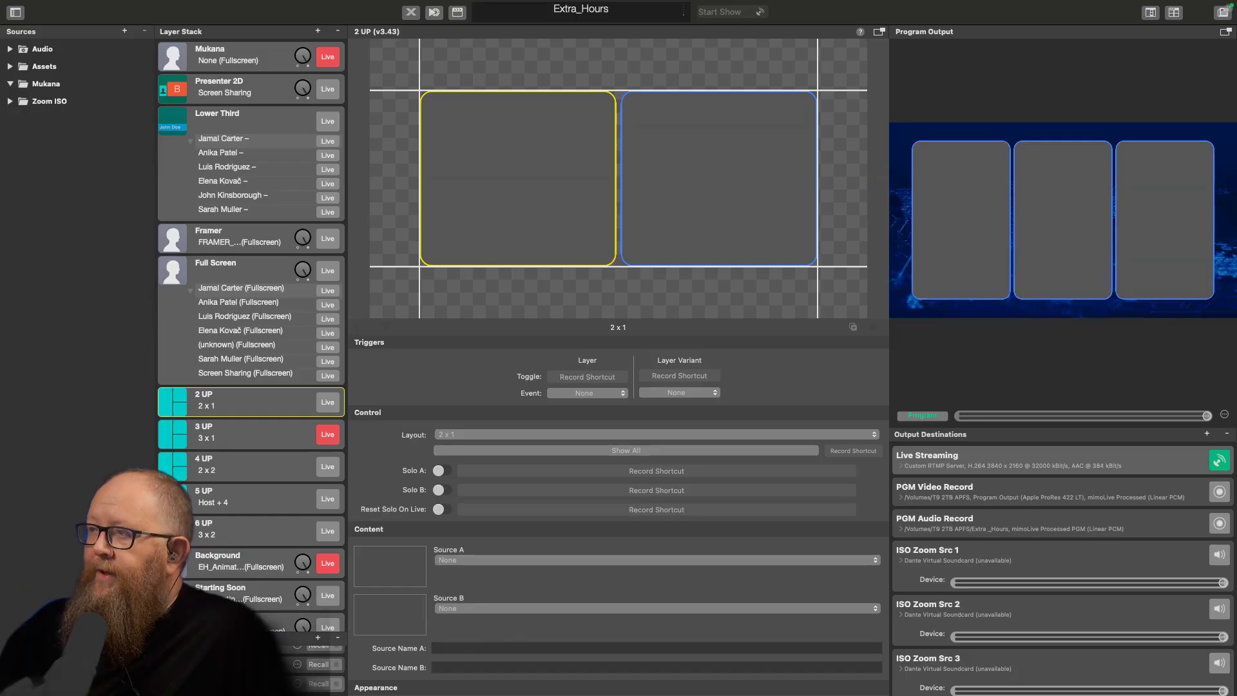
- Switch to mimoLive, duplicate the 2 UP layer and rename the copy as Custom
{"action": "right_click", "coordinate": [240, 391]}
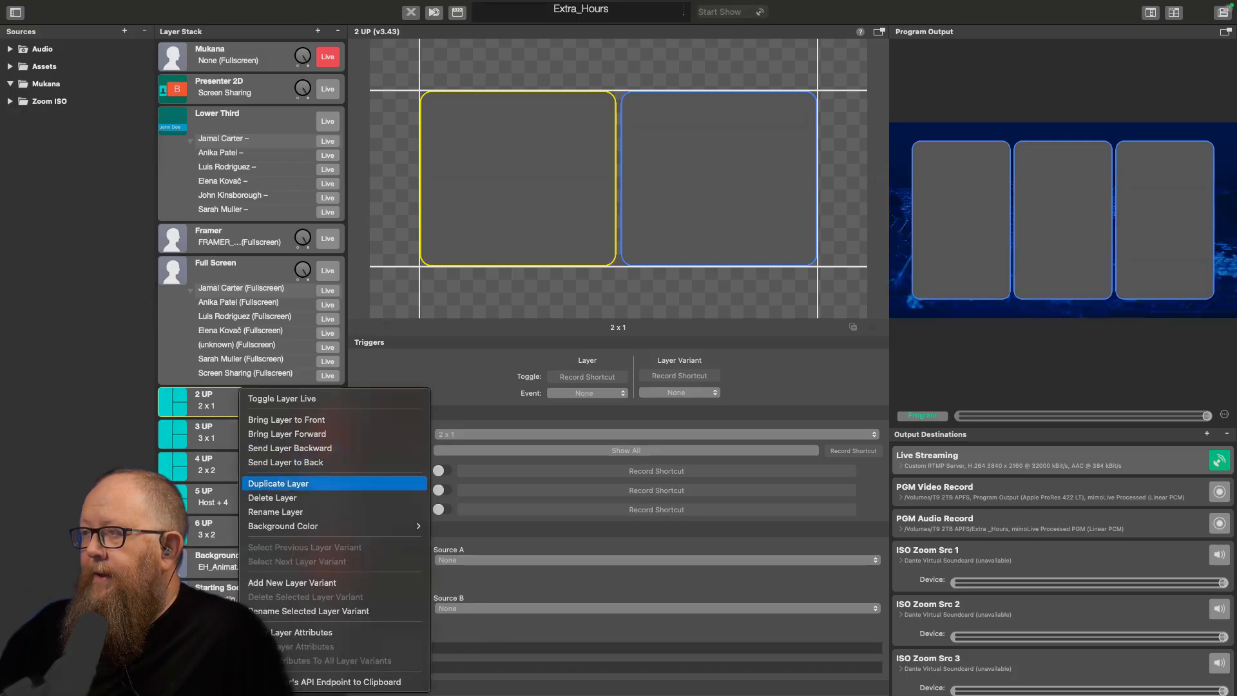
{"action": "left_click", "coordinate": [279, 483]}
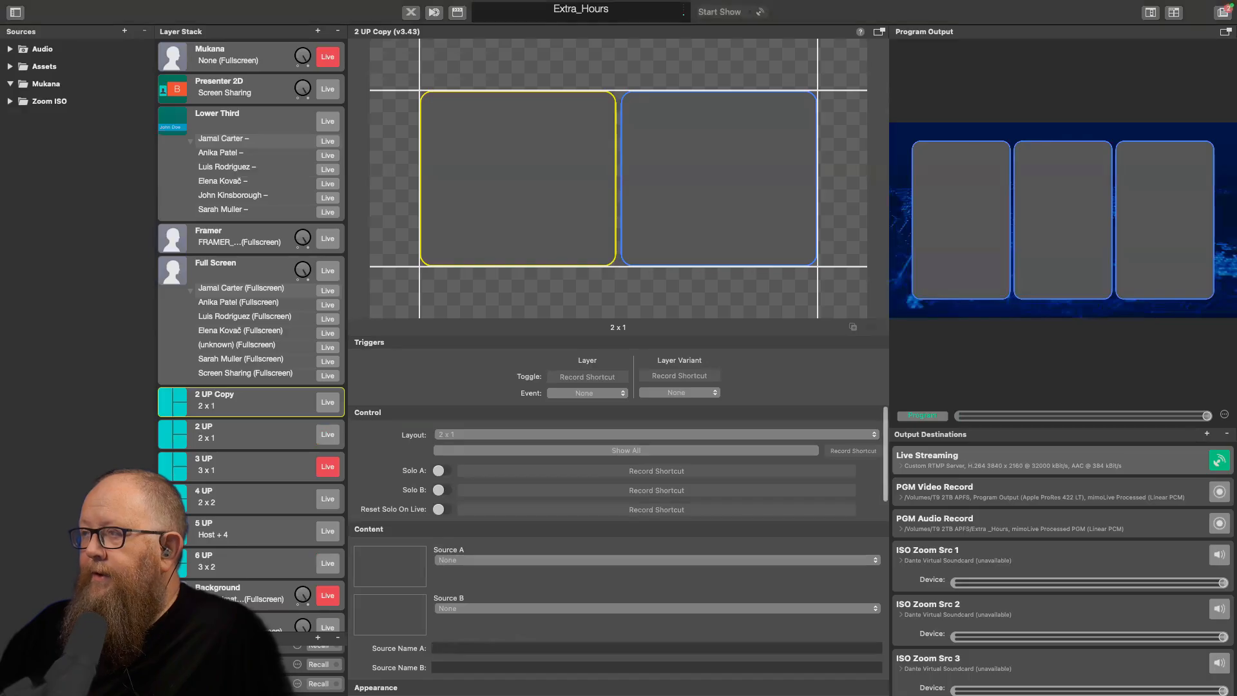
{"action": "left_click", "coordinate": [240, 394]}
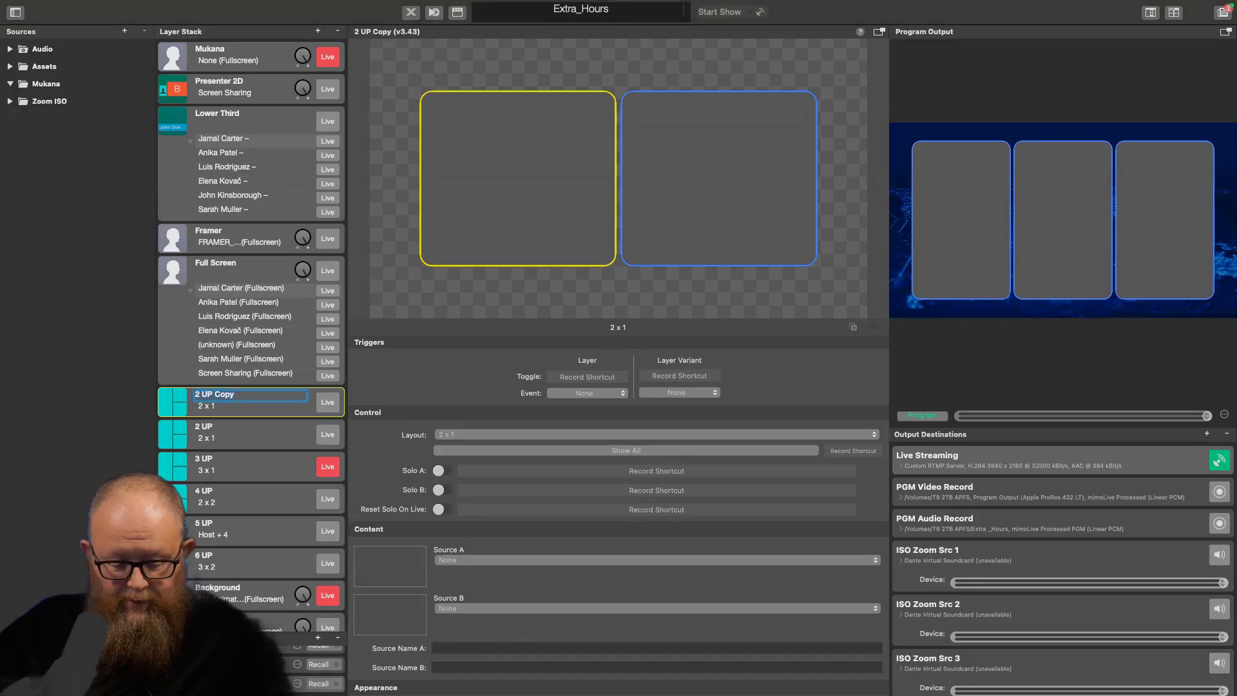
{"action": "type", "text": "Custom"}
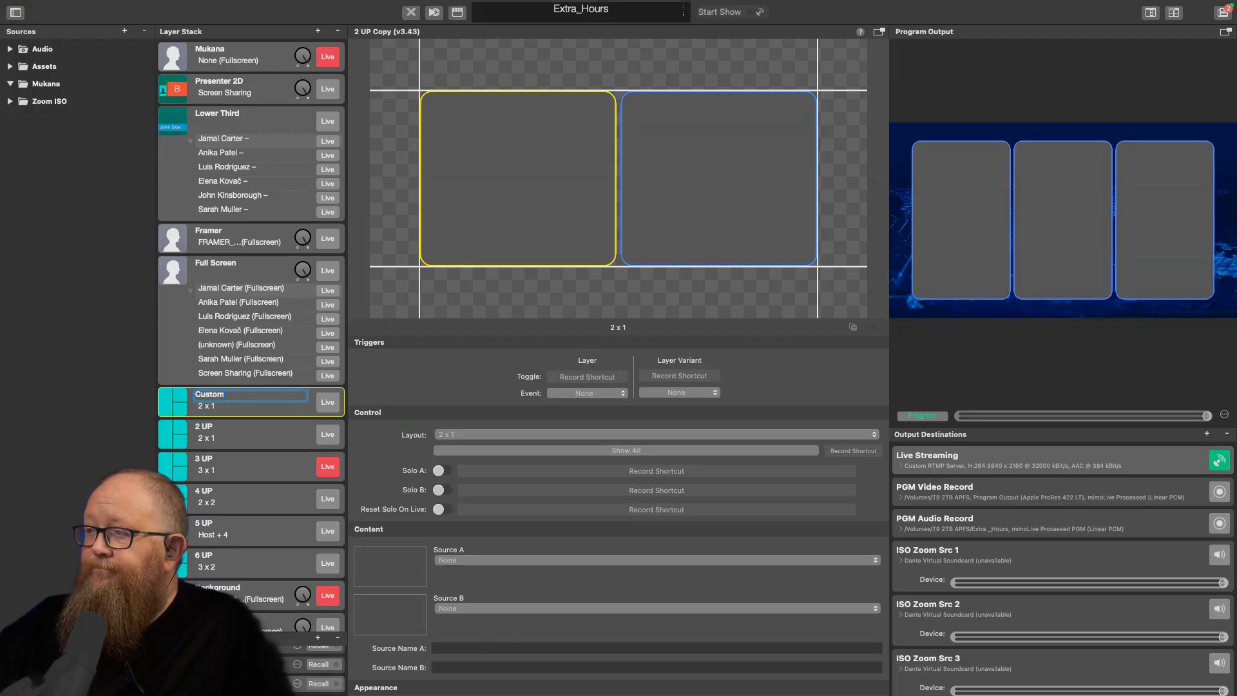
{"action": "key", "text": "Return"}
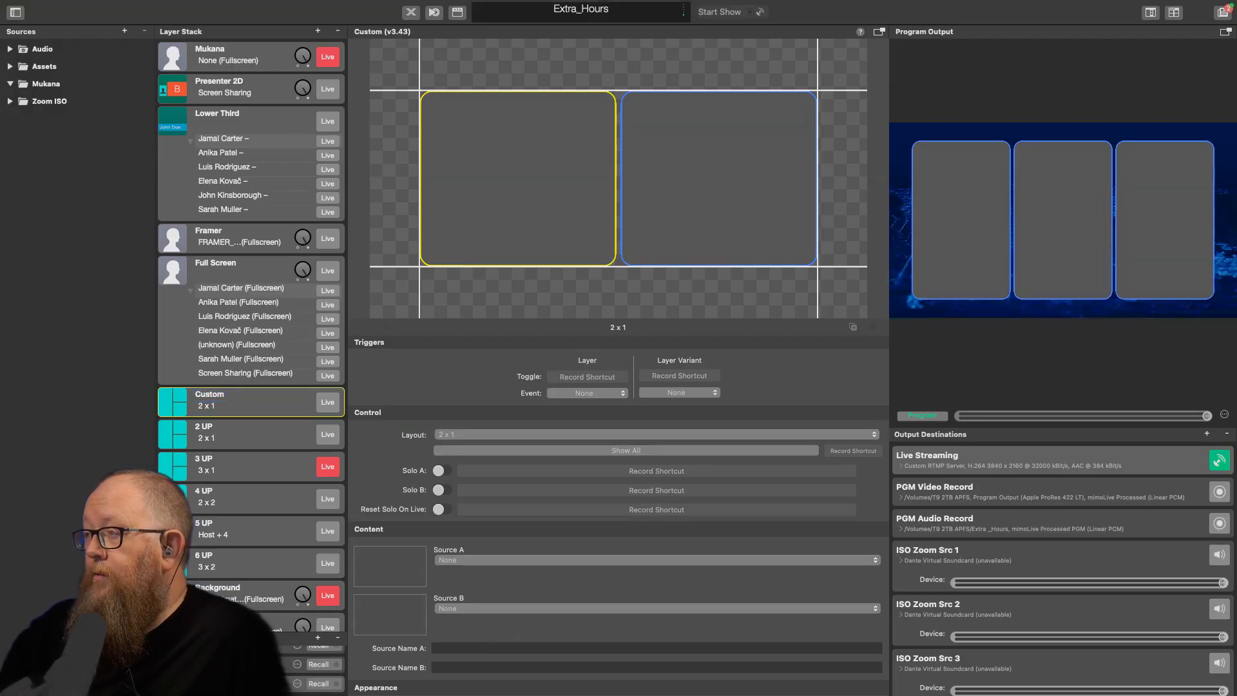
- Set the Custom layer's layout to Custom with a source count of 3
{"action": "left_click", "coordinate": [656, 434]}
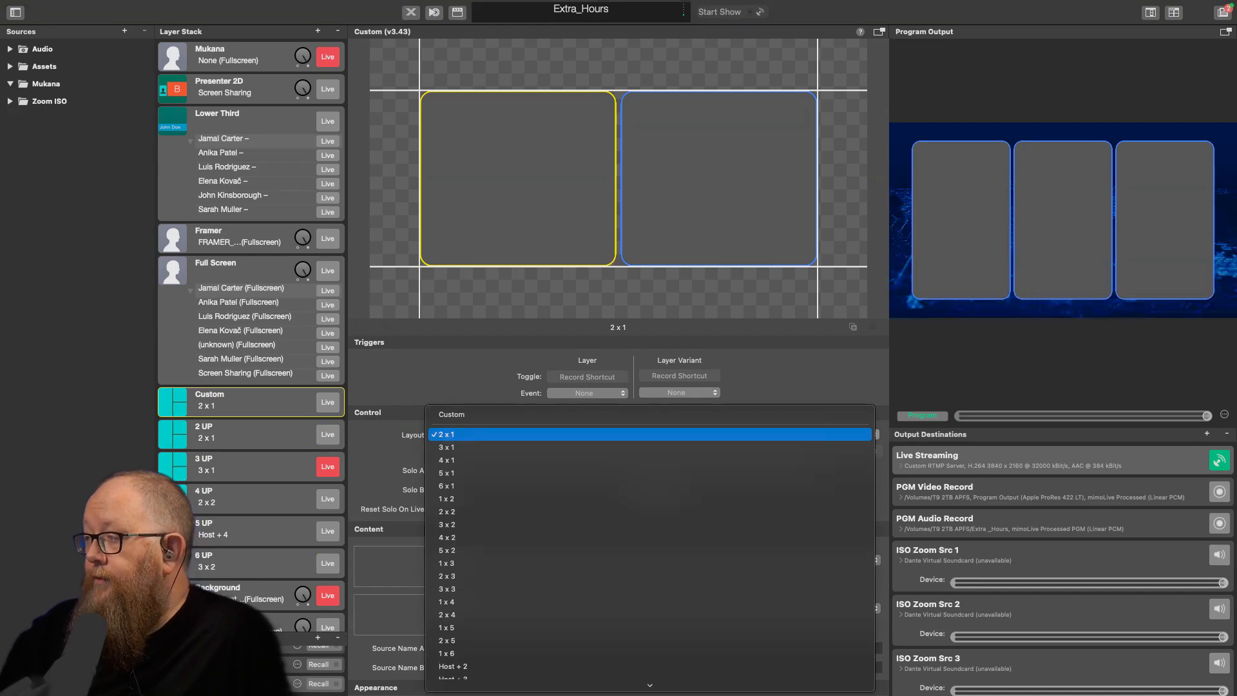
{"action": "key", "text": "Return"}
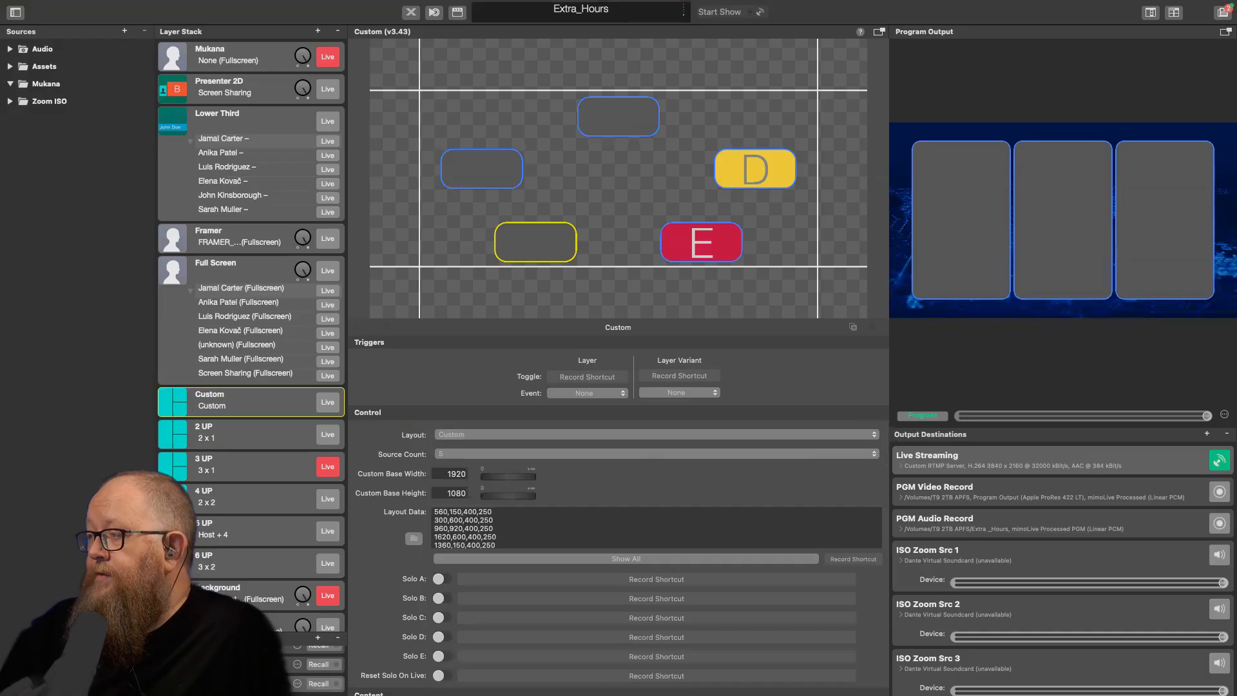
{"action": "left_click", "coordinate": [655, 454]}
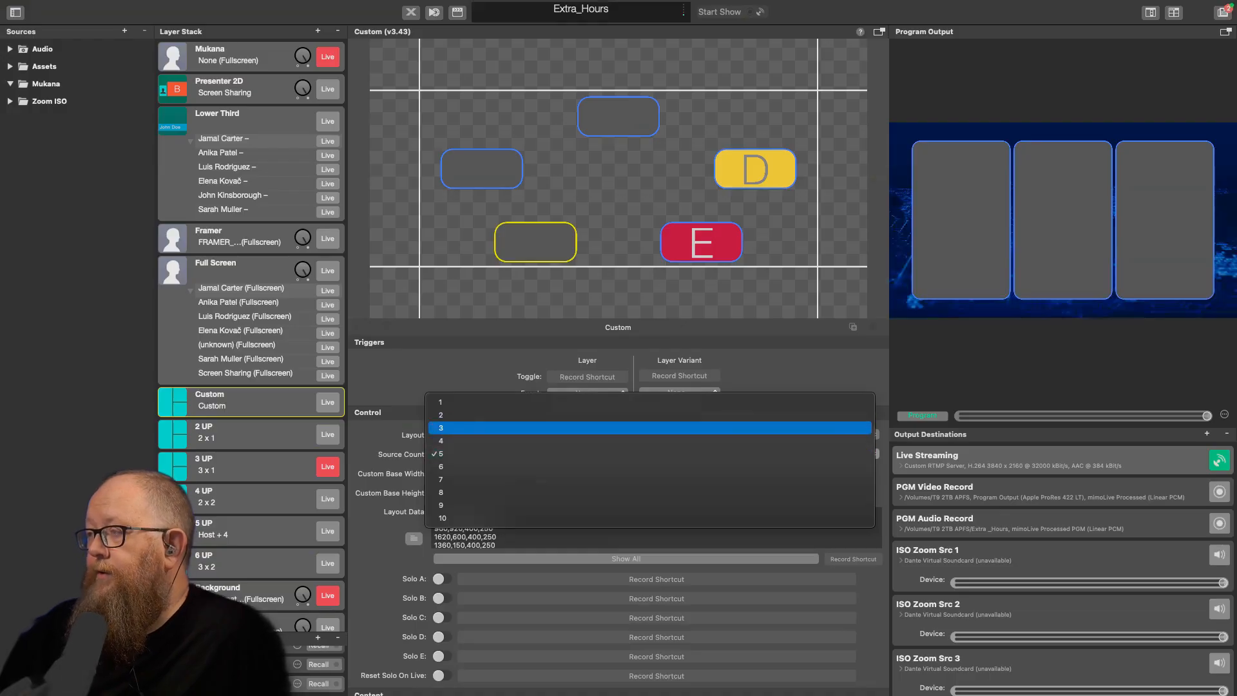
{"action": "left_click", "coordinate": [649, 428]}
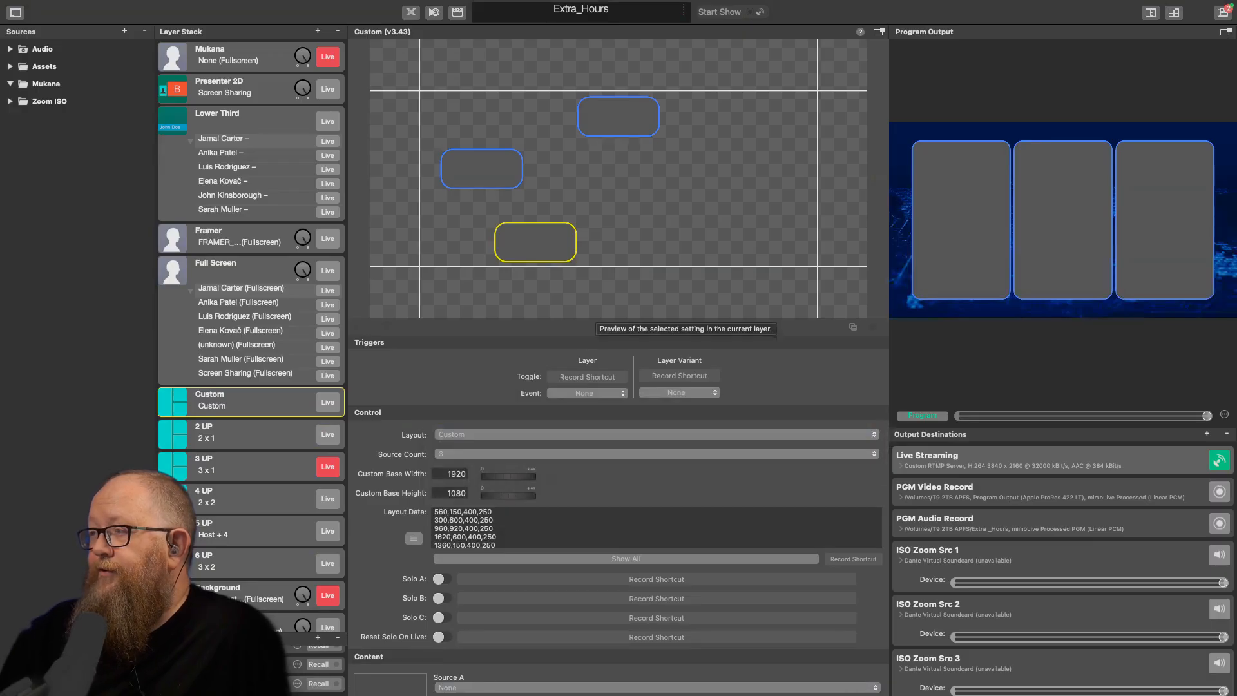
- Put the Custom layer live and take the 3 UP and Mukana layers off air
{"action": "left_click", "coordinate": [327, 402]}
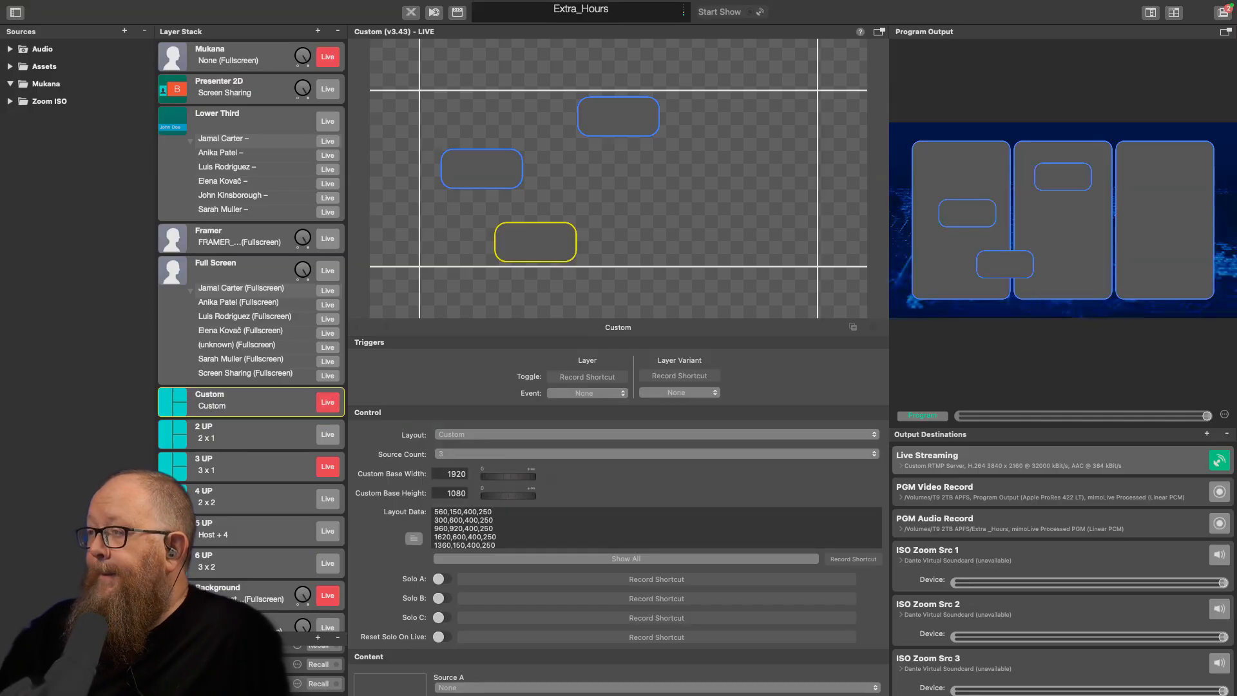
{"action": "left_click", "coordinate": [327, 467]}
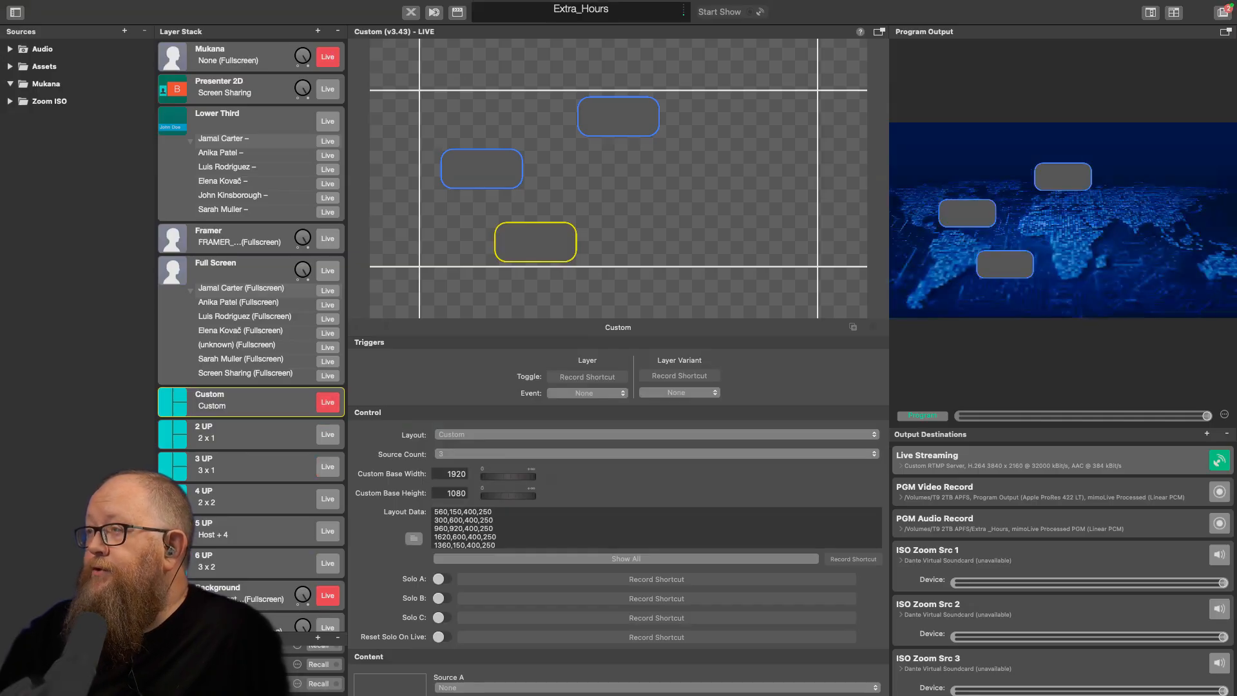
{"action": "left_click", "coordinate": [328, 56]}
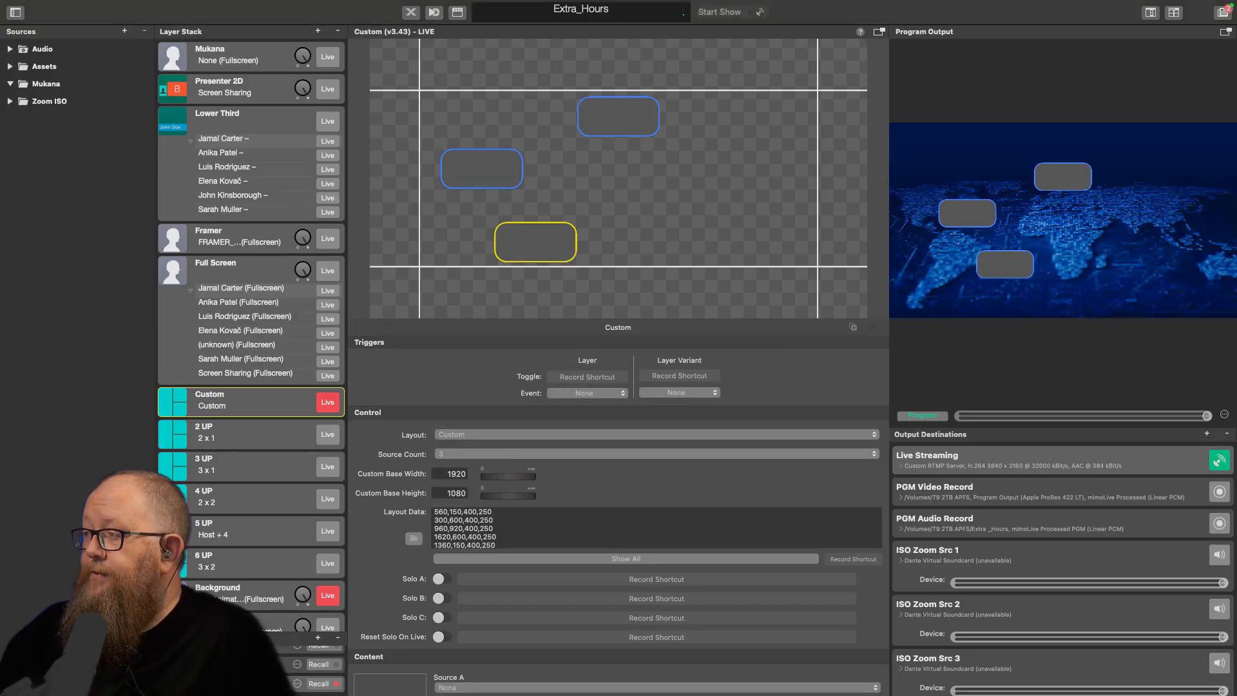
- Replace the Custom layer's layout data with the copied lines 333,540,606,909, 960,540,606,909 and 1587,540,606,909 in the enlarged text editor
{"action": "left_click", "coordinate": [414, 538]}
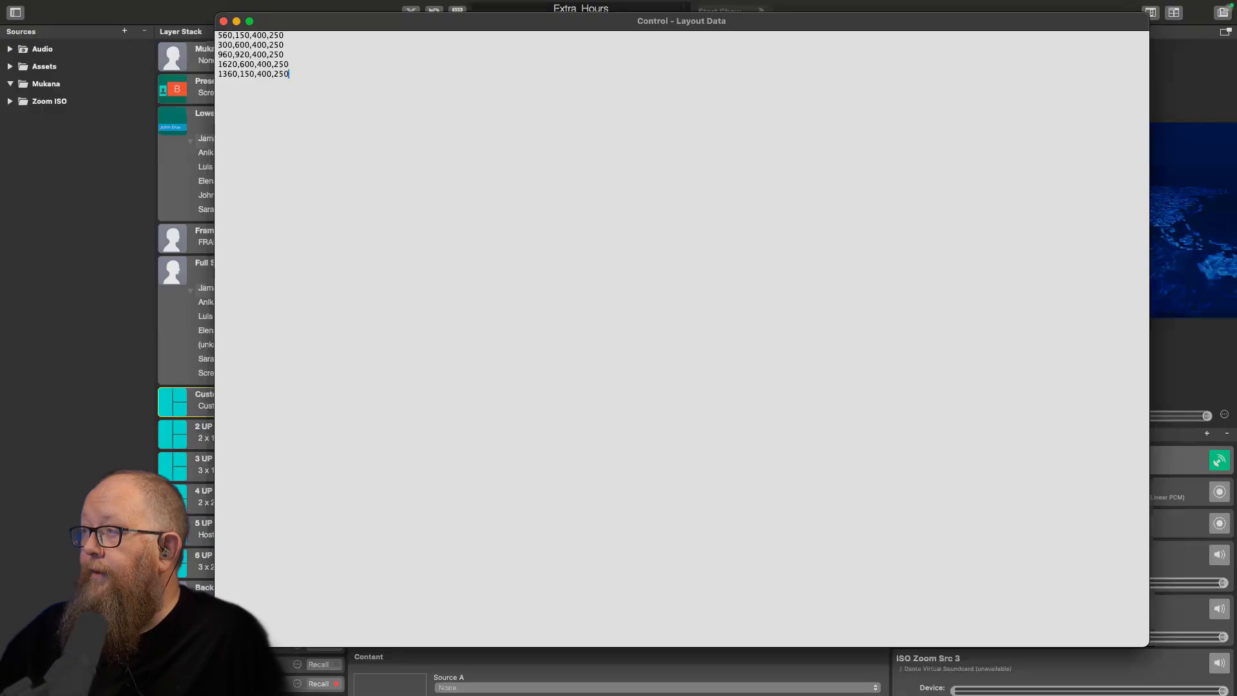
{"action": "key", "text": "super+a"}
{"action": "key", "text": "super+v"}
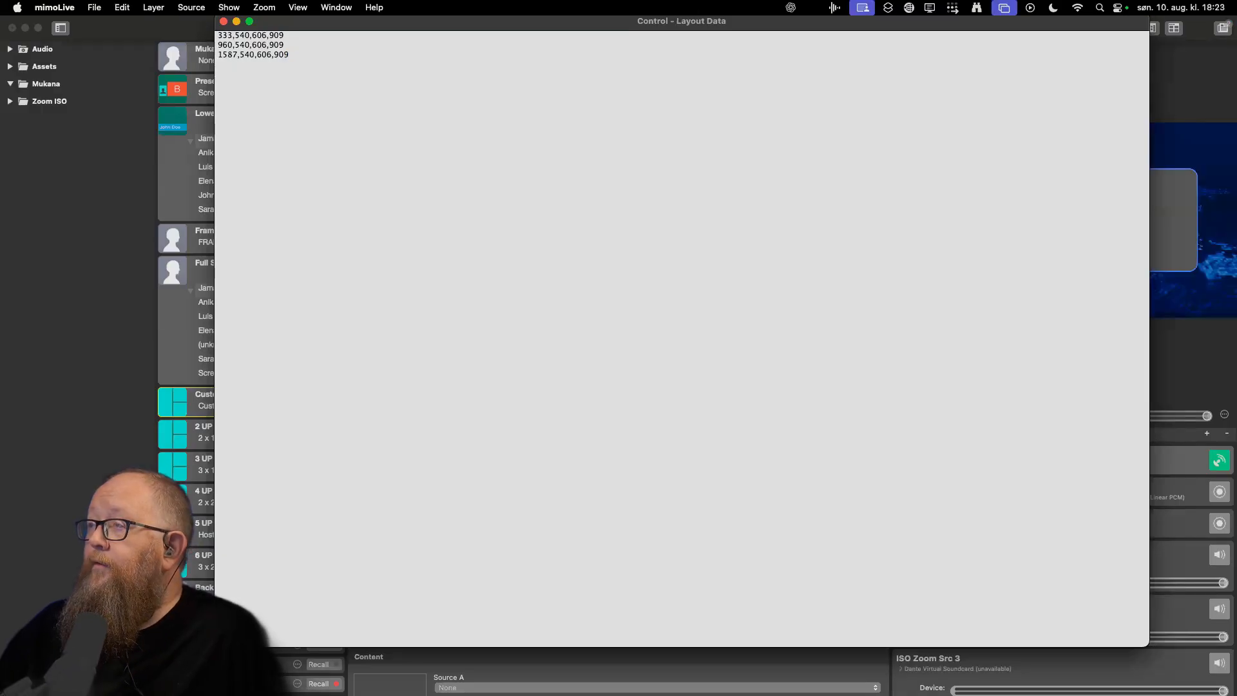
{"action": "left_click", "coordinate": [224, 21]}
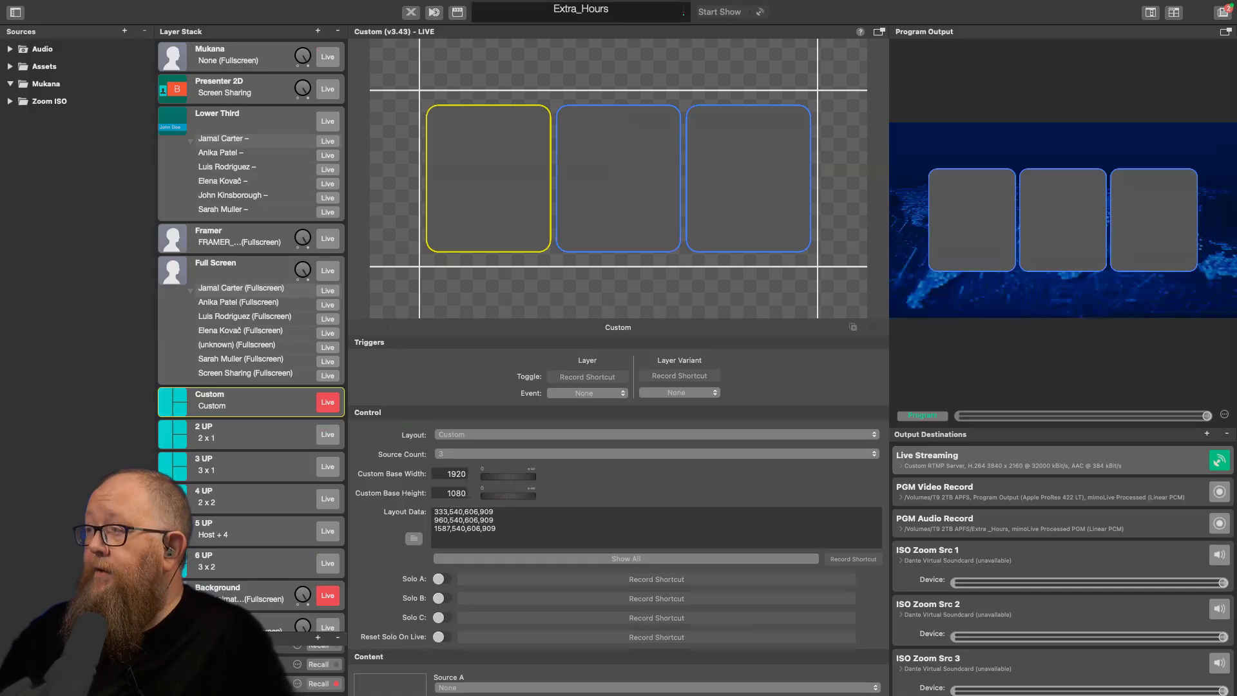
- Replace the Custom layer's layout data with the lines 333,540,626,501, 960,540,626,501 and 1587,540,626,501
{"action": "key", "text": "ctrl+a"}
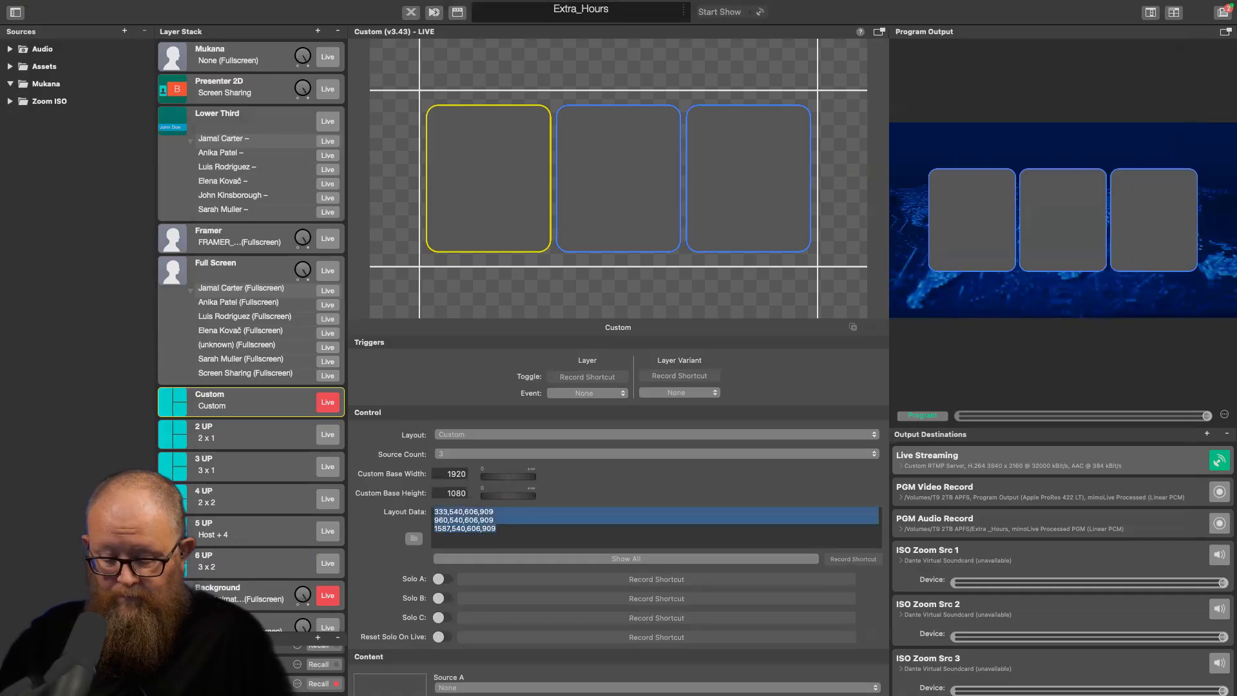
{"action": "type", "text": "333,540,626,501 960,540,626,501 1587,540,626,501"}
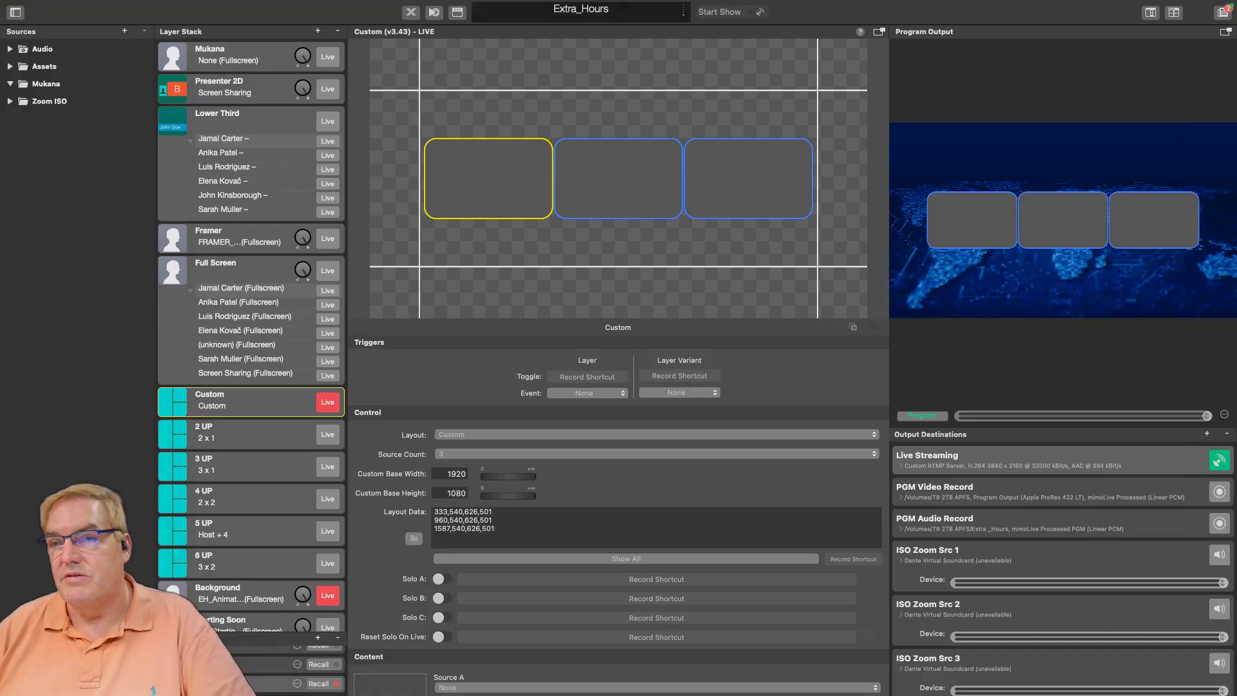
- Replace the Custom layer's layout data with the lines 314,540,626,939, 960,540,626,939 and 1606,540,626,939
{"action": "key", "text": "super+a"}
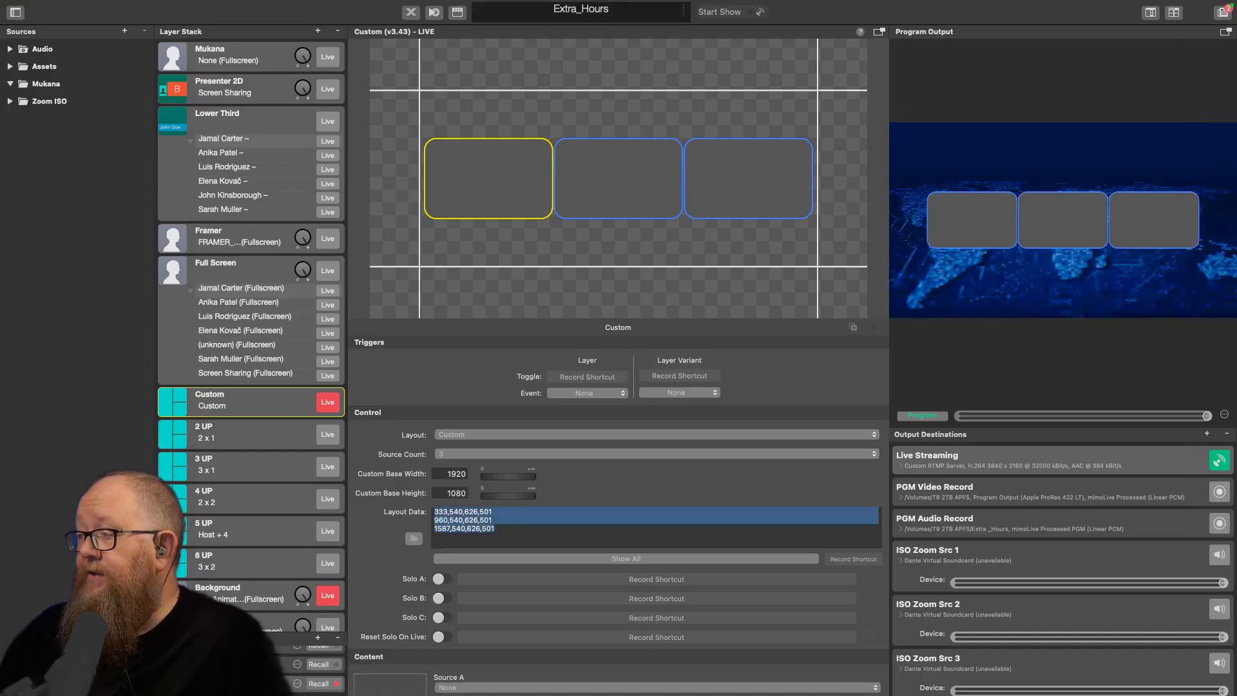
{"action": "type", "text": "314,540,626,939 960,540,626,939 1606,540,626,939"}
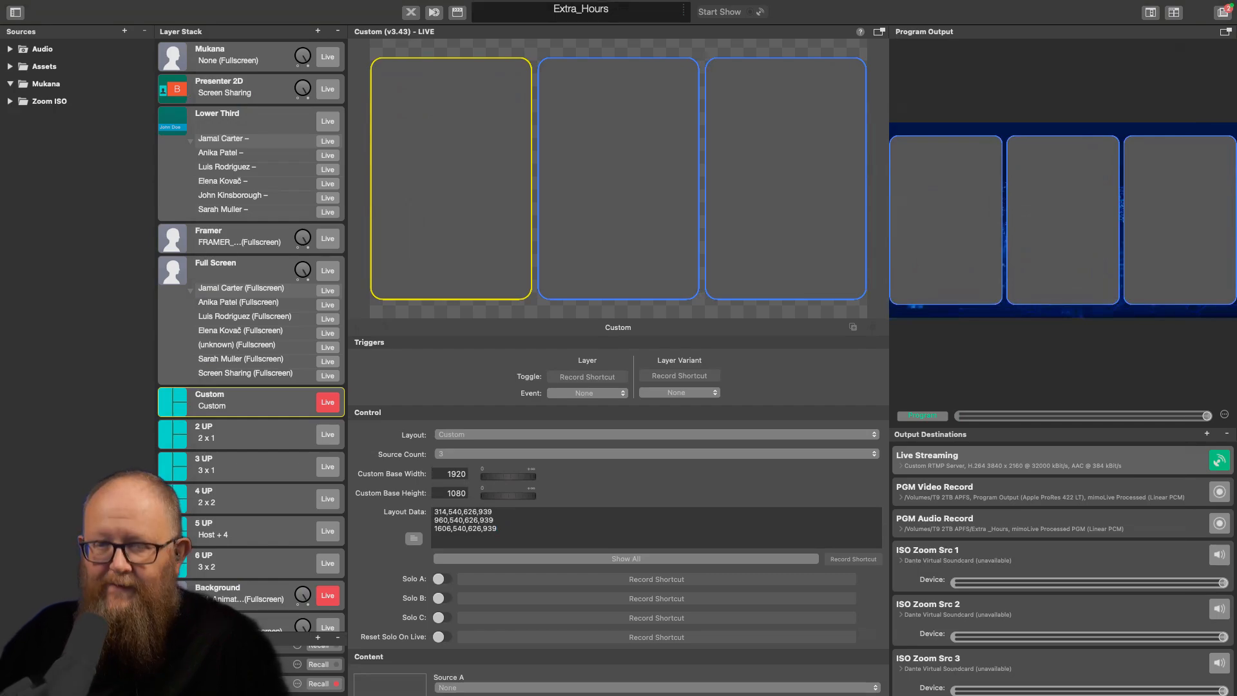
- Replace the Custom layer's layout data with the lines 333,540,606,909, 960,540,606,909 and 1587,540,606,909
{"action": "key", "text": "ctrl+a"}
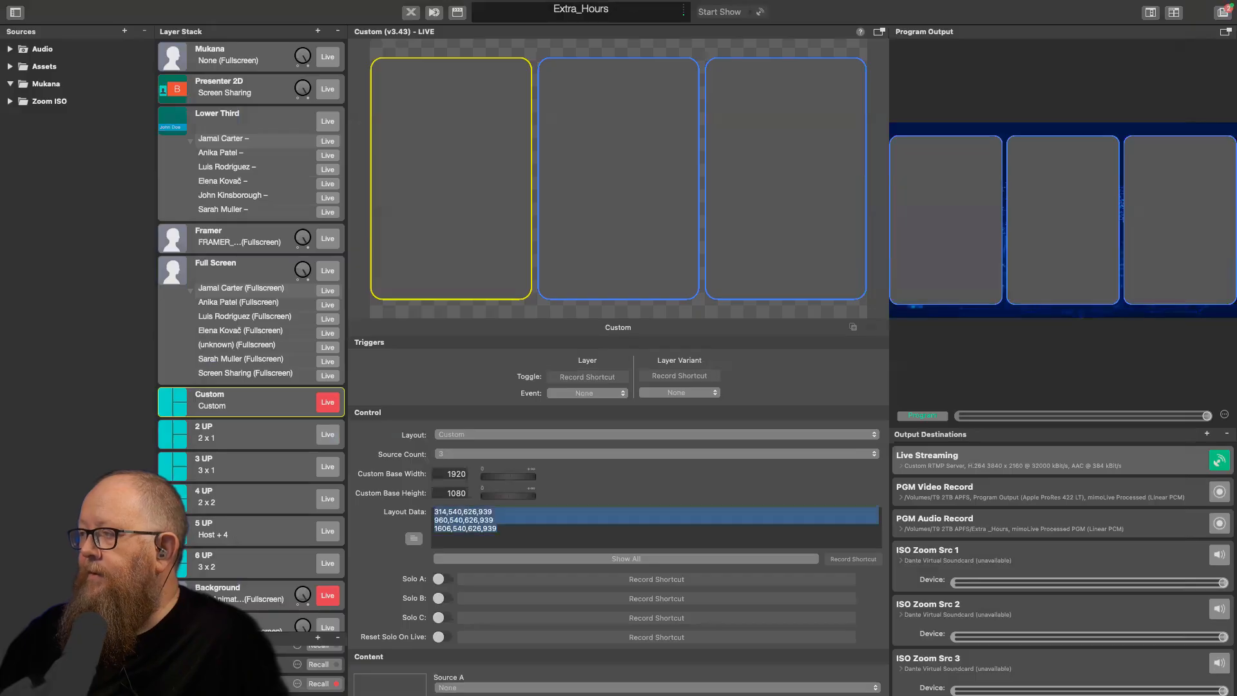
{"action": "type", "text": "333,540,606,909 960,540,606,909 1587,540,606,909"}
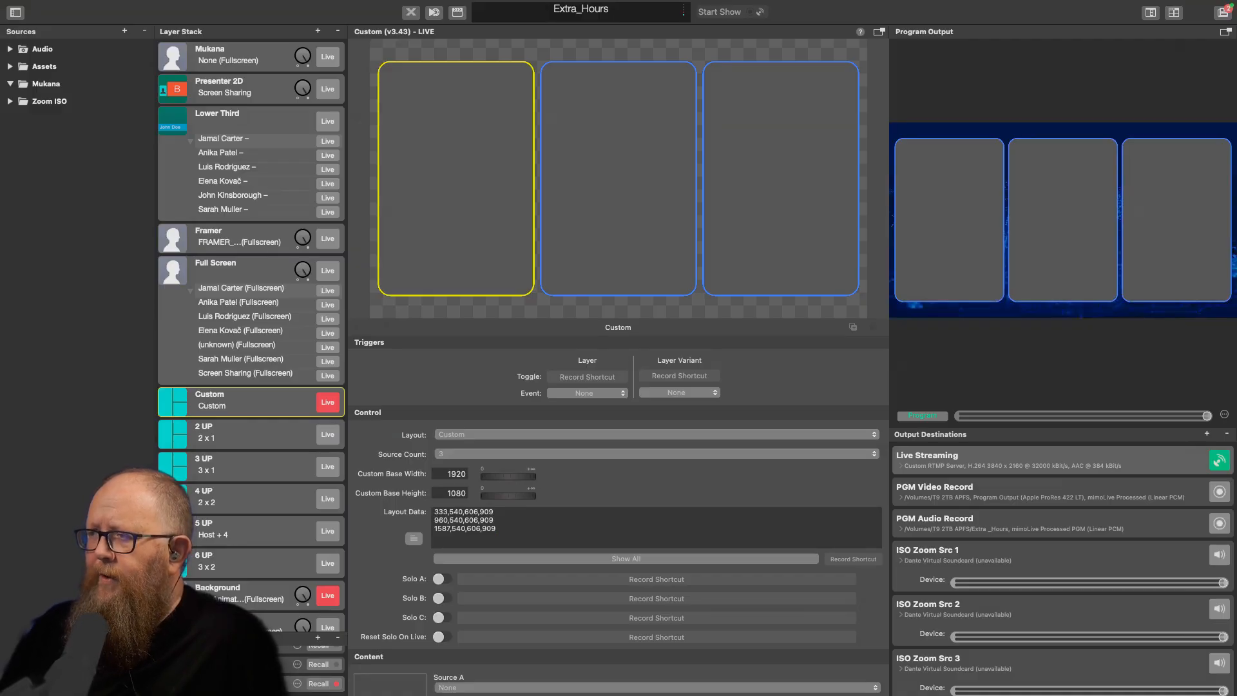
- Switch to Keynote and select the large box on slide 4 to view its size and position
{"action": "mouse_move", "coordinate": [563, 694]}
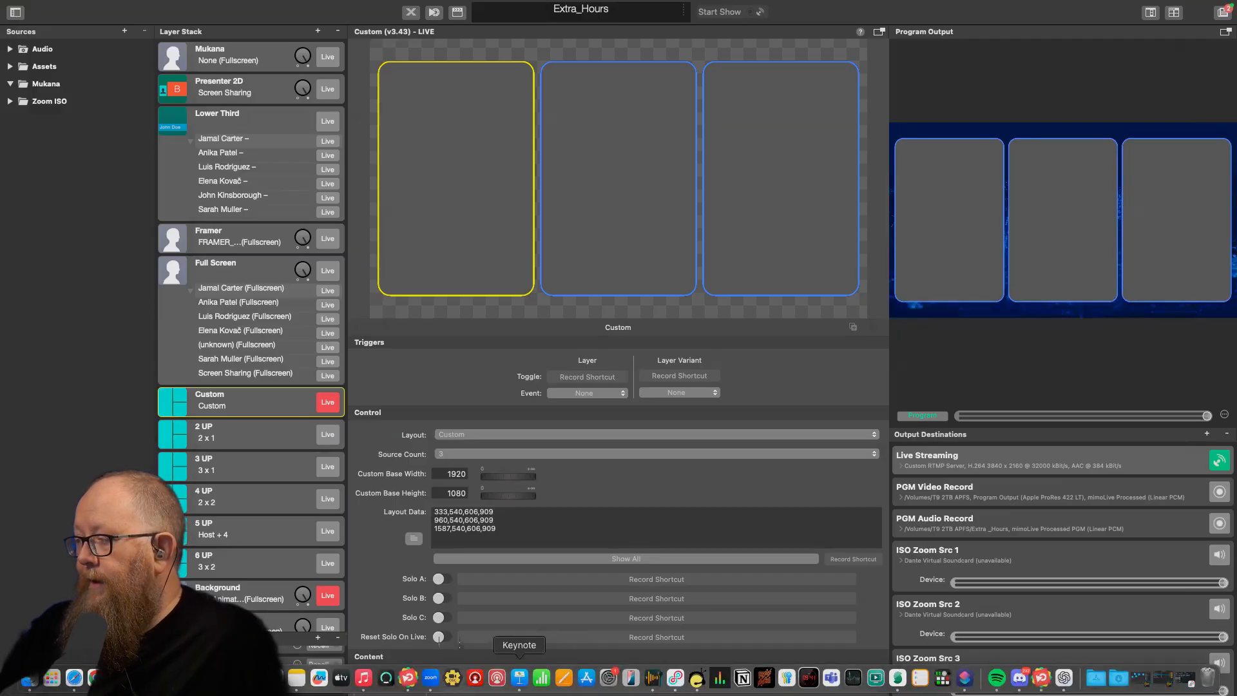
{"action": "left_click", "coordinate": [519, 676]}
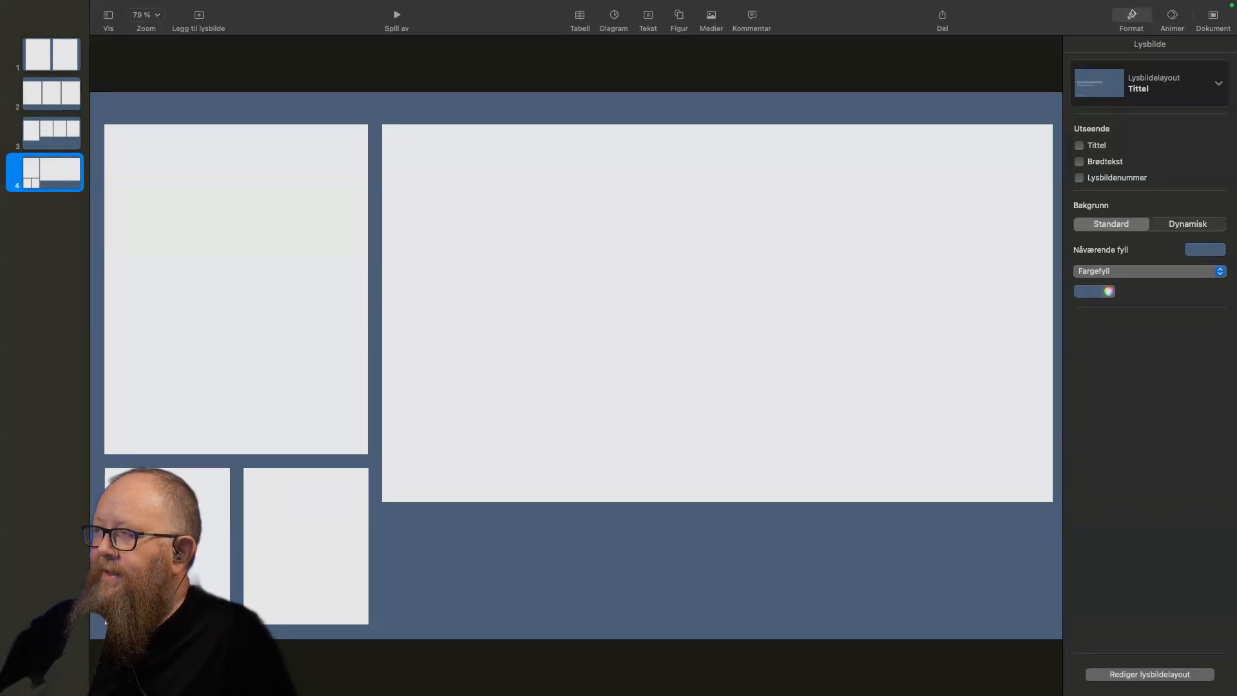
{"action": "left_click", "coordinate": [717, 313]}
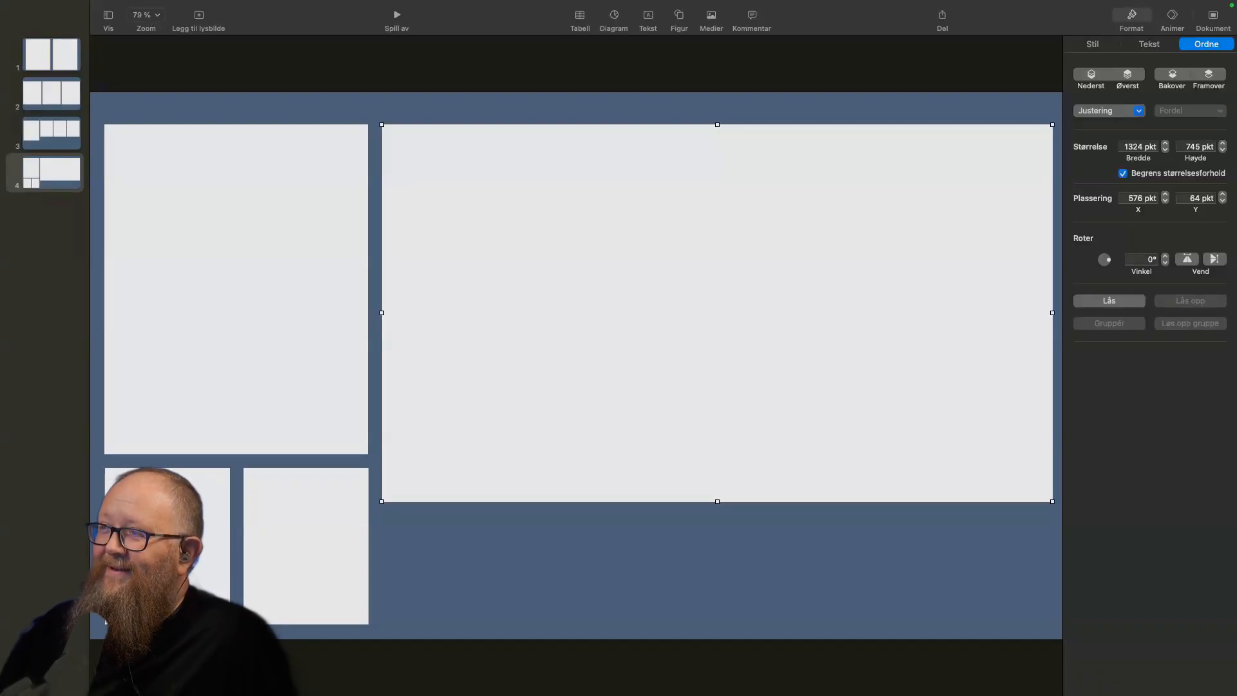
- Take the Keynote presentation window out of full screen
{"action": "mouse_move", "coordinate": [194, 694]}
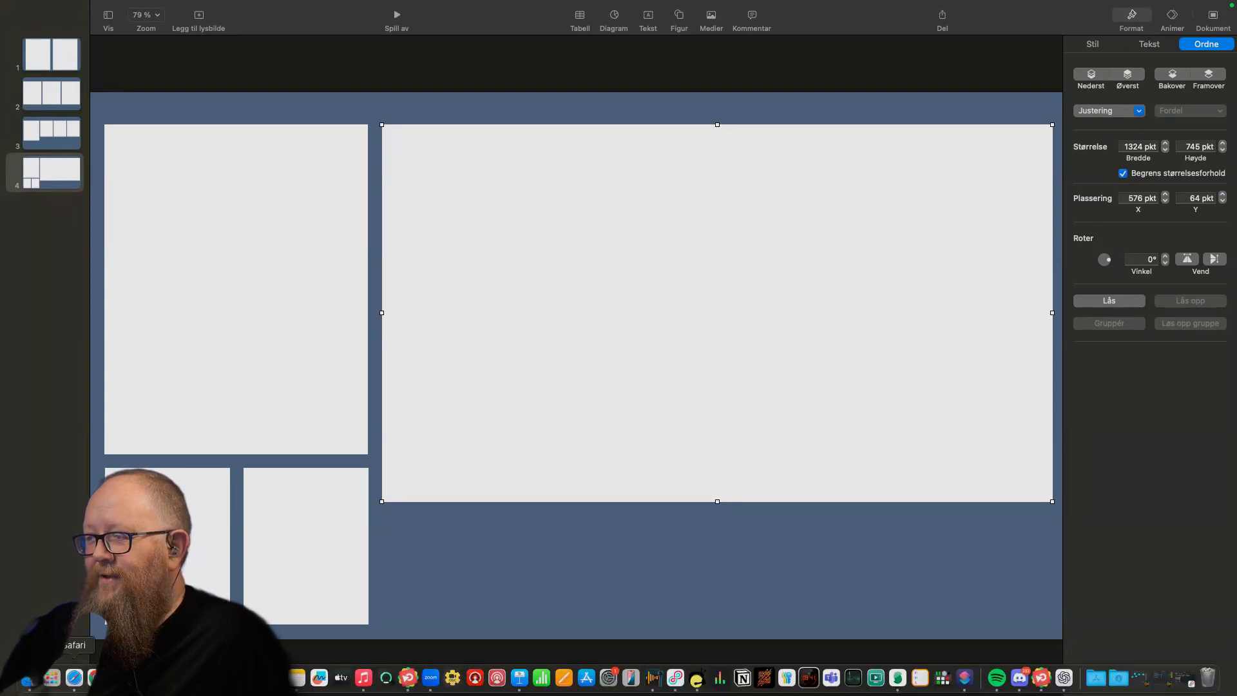
{"action": "left_click", "coordinate": [74, 677]}
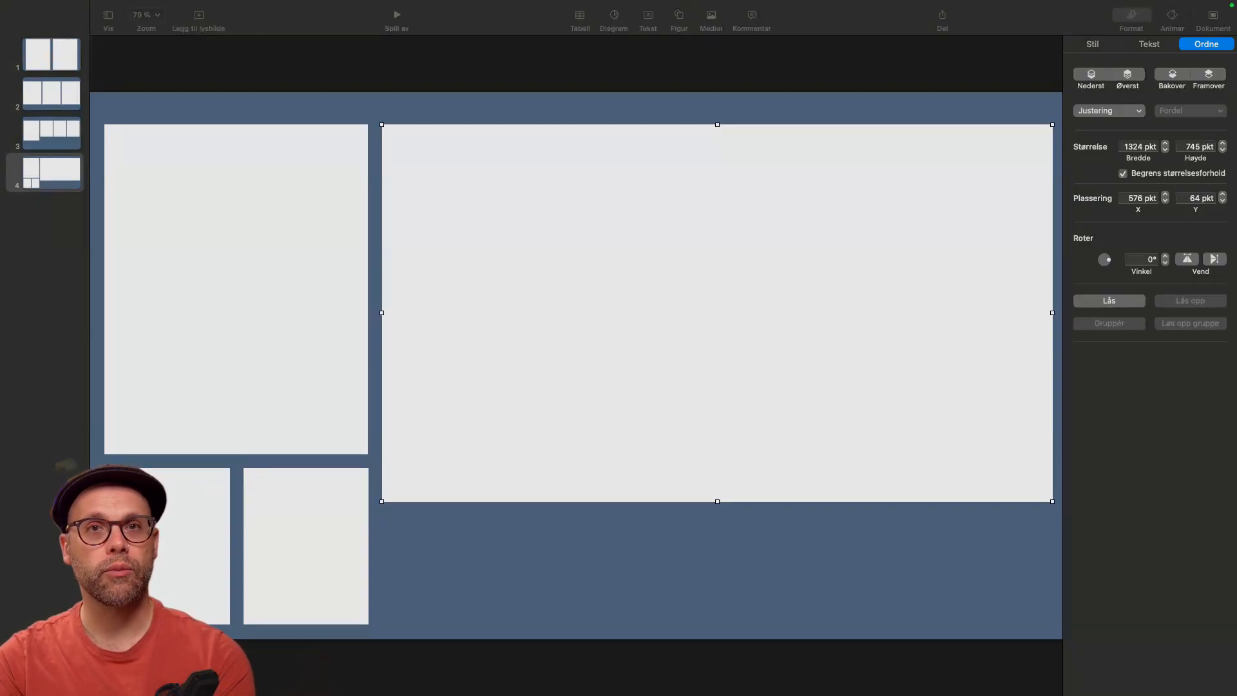
{"action": "mouse_move", "coordinate": [35, 0]}
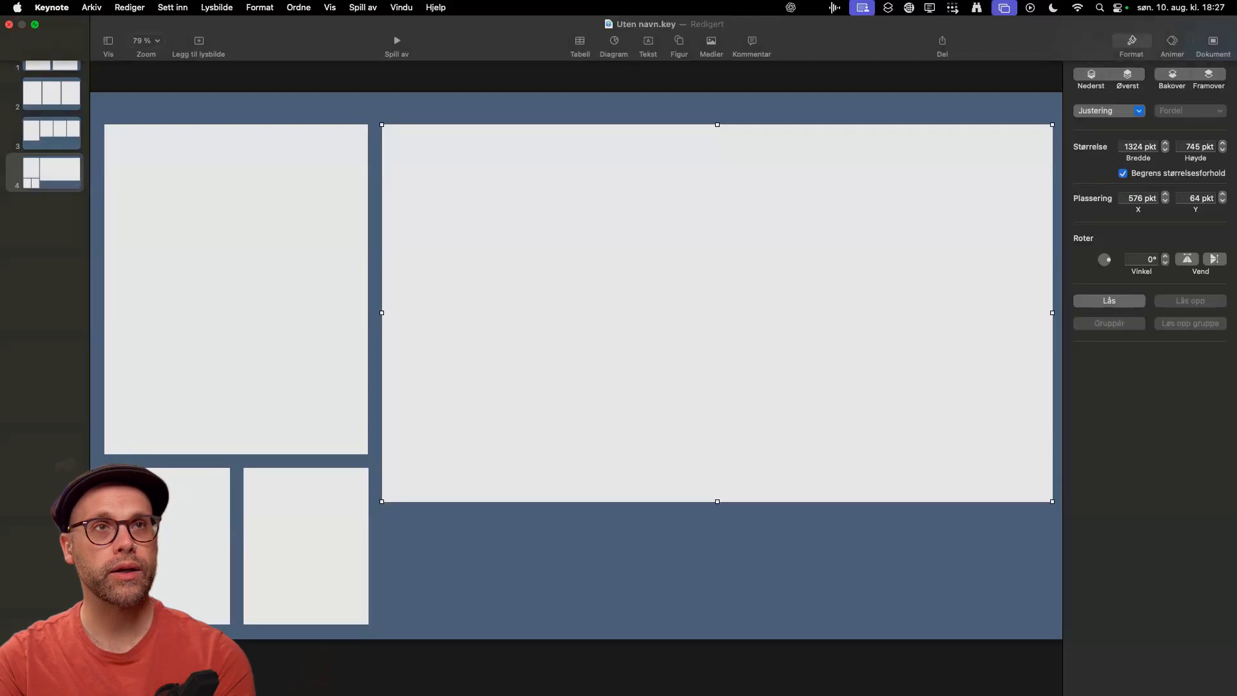
{"action": "left_click", "coordinate": [35, 24]}
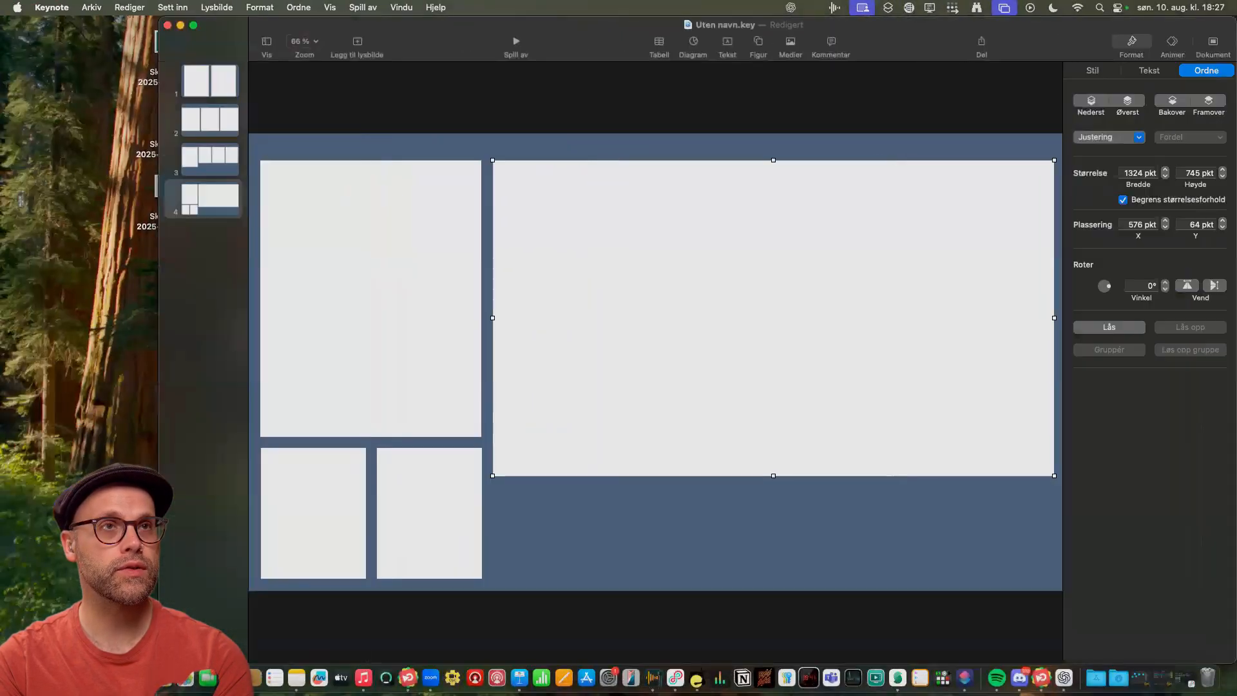
- Switch to the ChatGPT conversation in Safari, show it full screen and collapse the chat sidebar
{"action": "left_click_drag", "start_coordinate": [664, 689], "coordinate": [617, 53]}
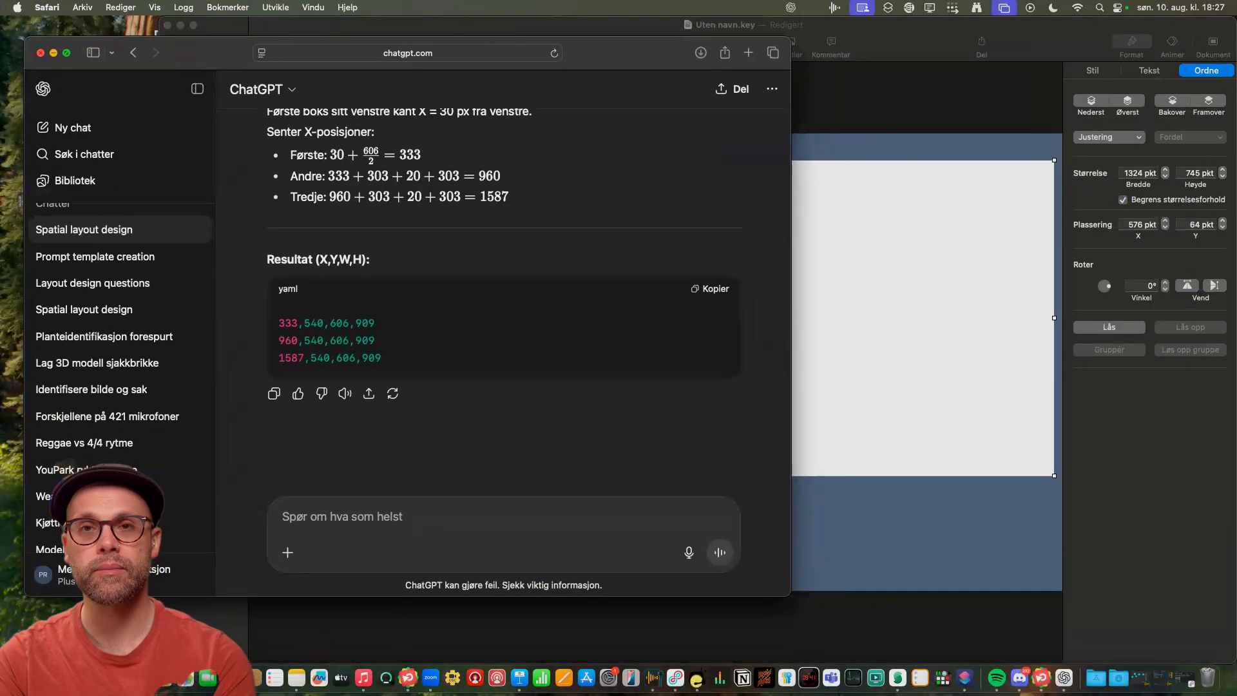
{"action": "left_click", "coordinate": [67, 53]}
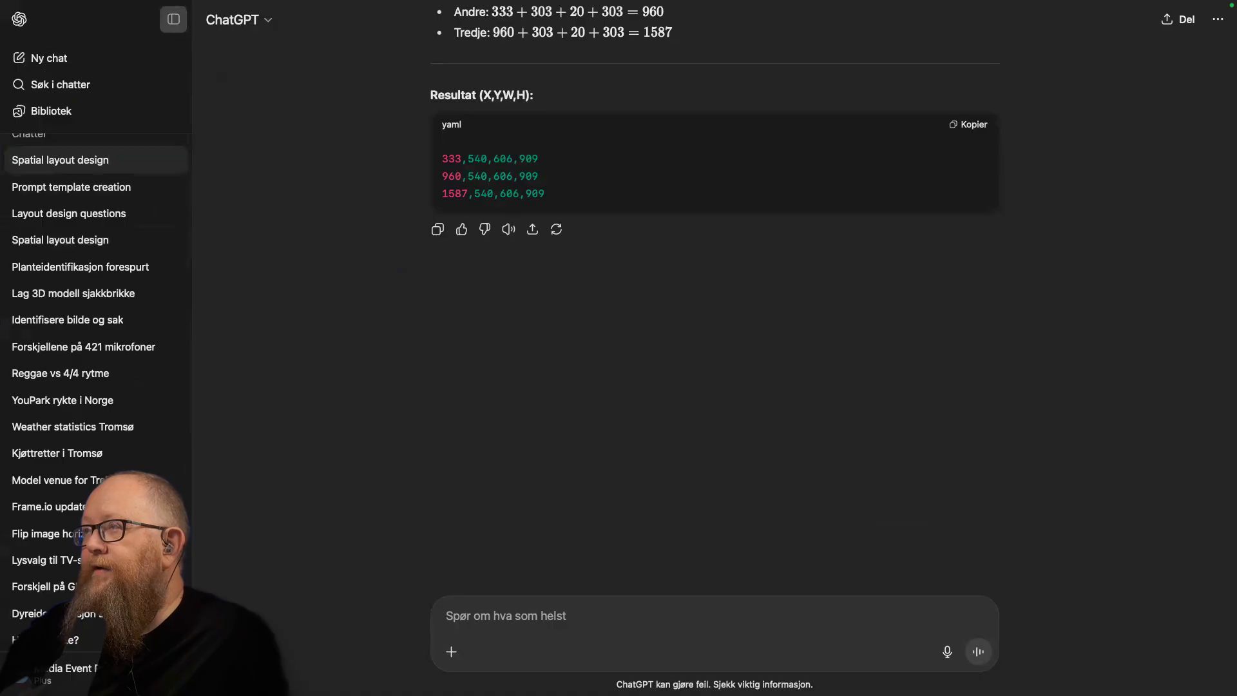
{"action": "left_click", "coordinate": [173, 20]}
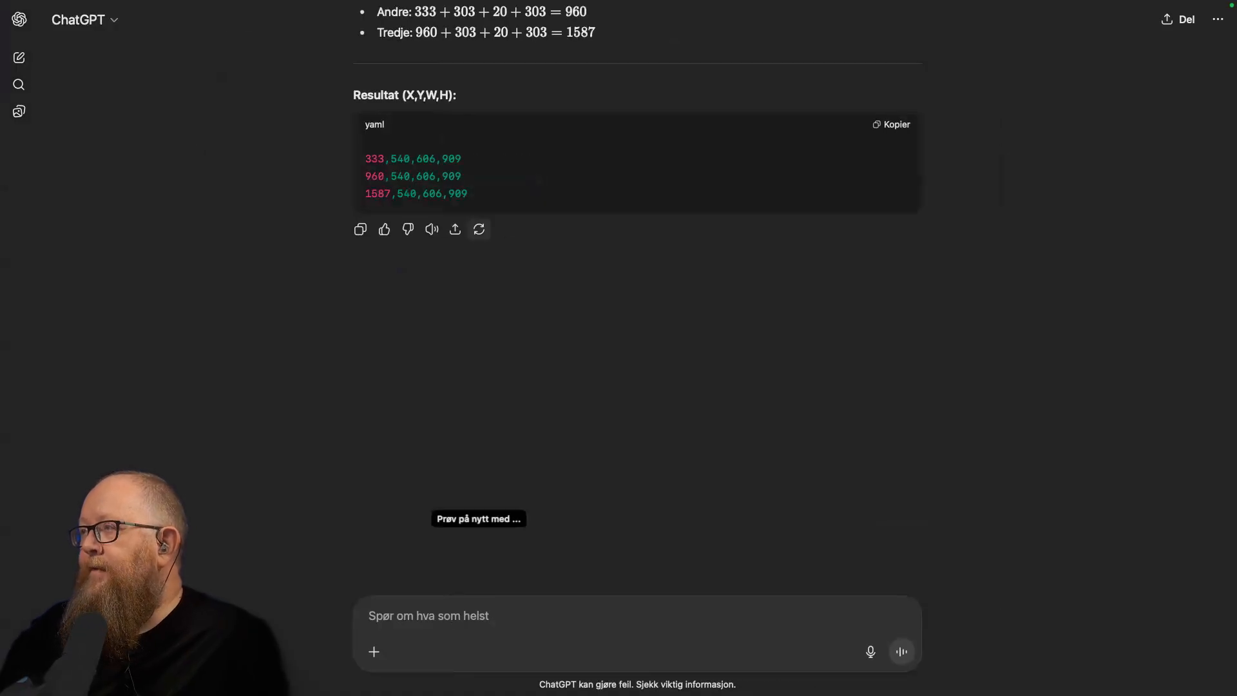
{"action": "scroll", "coordinate": [479, 229], "scroll_direction": "up", "scroll_amount": 4}
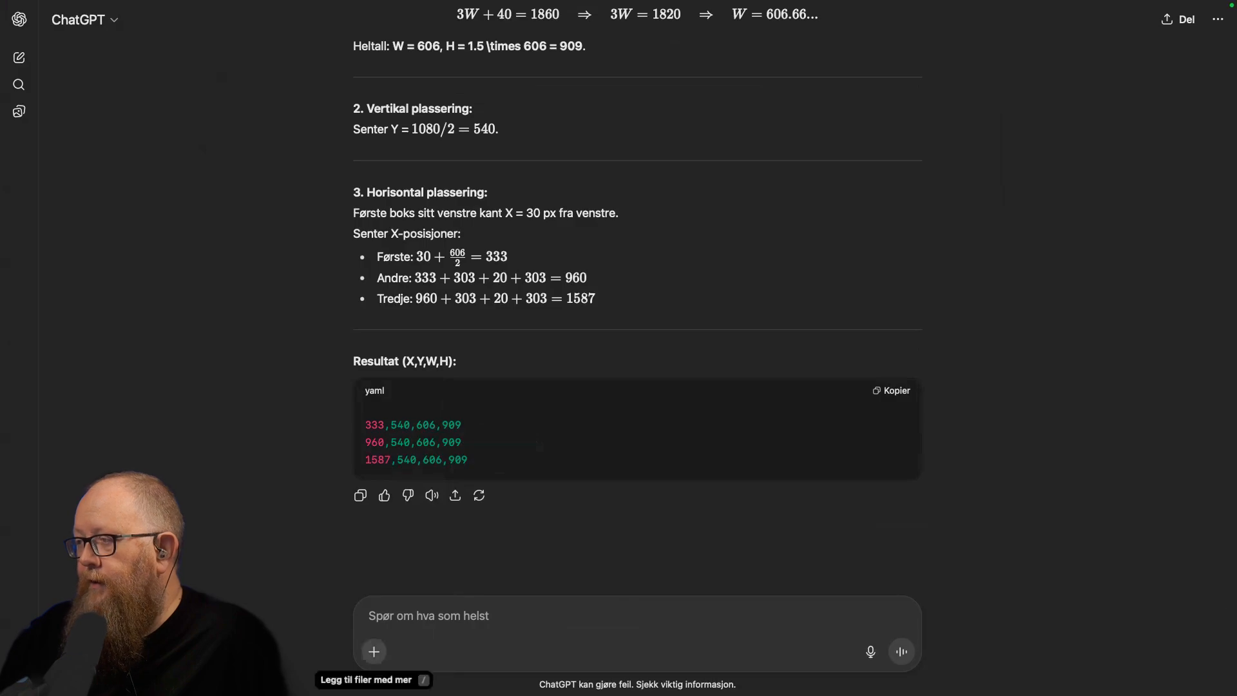
{"action": "left_click", "coordinate": [373, 651]}
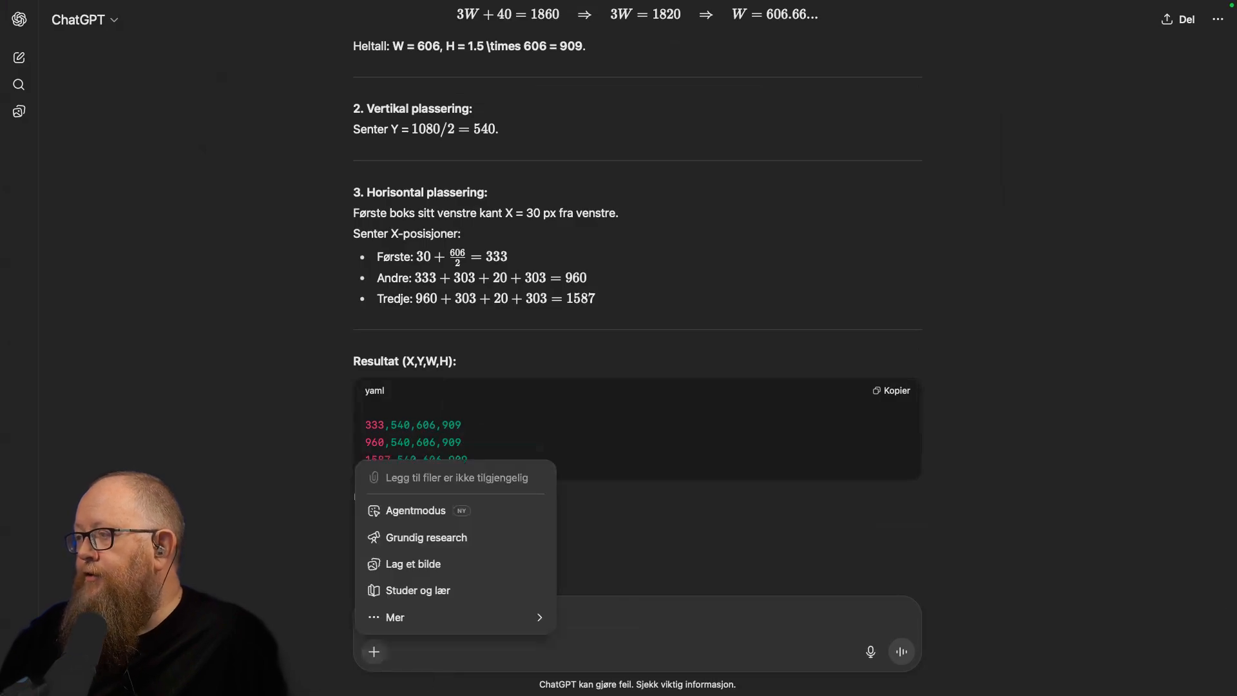
{"action": "left_click", "coordinate": [413, 564]}
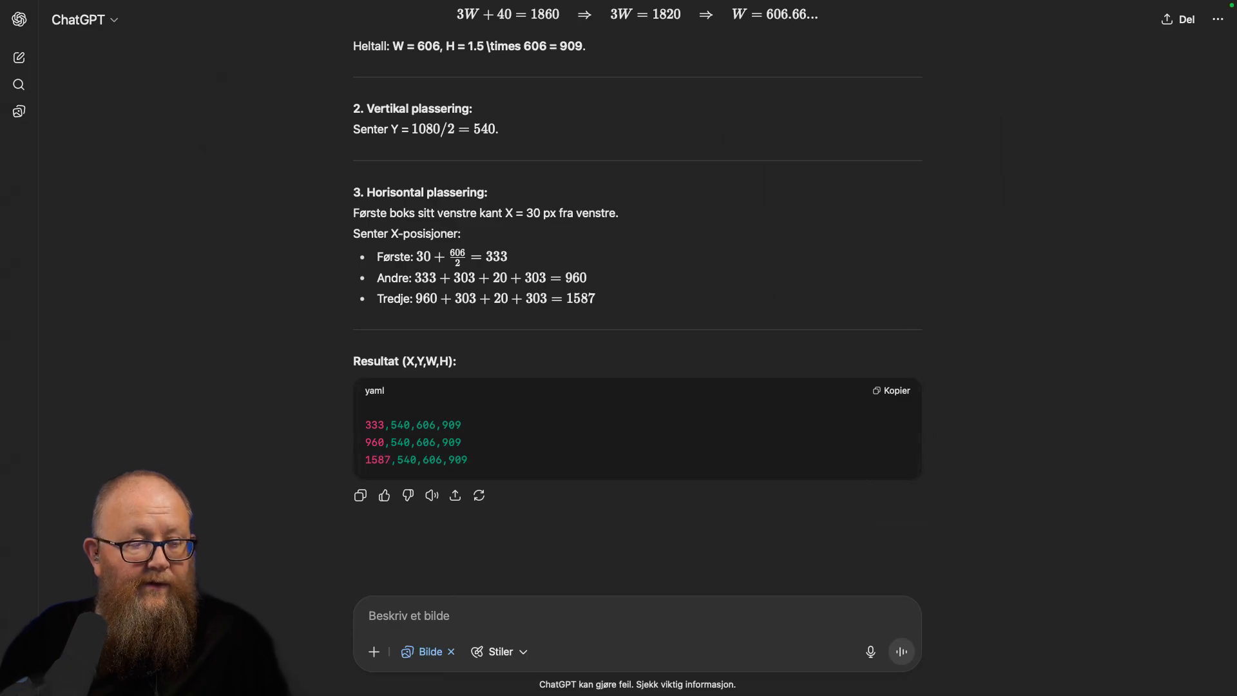
{"action": "left_click_drag", "start_coordinate": [0, 624], "coordinate": [443, 618]}
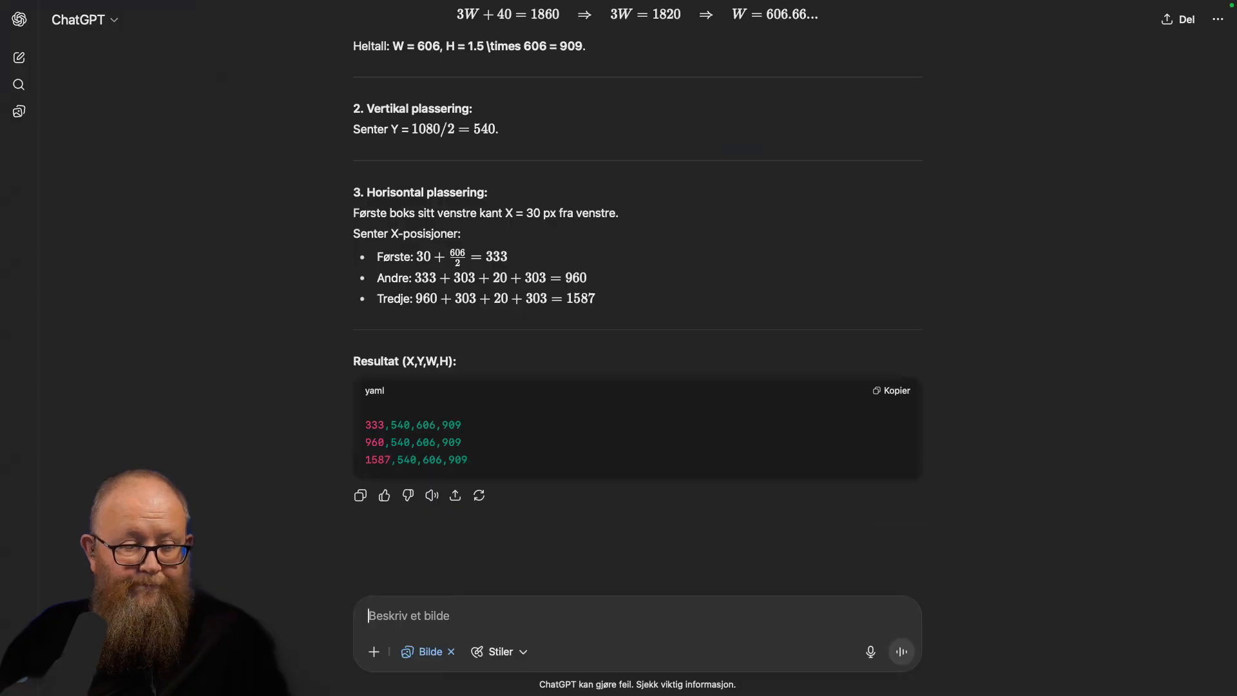
{"action": "left_click_drag", "start_coordinate": [1, 477], "coordinate": [458, 617]}
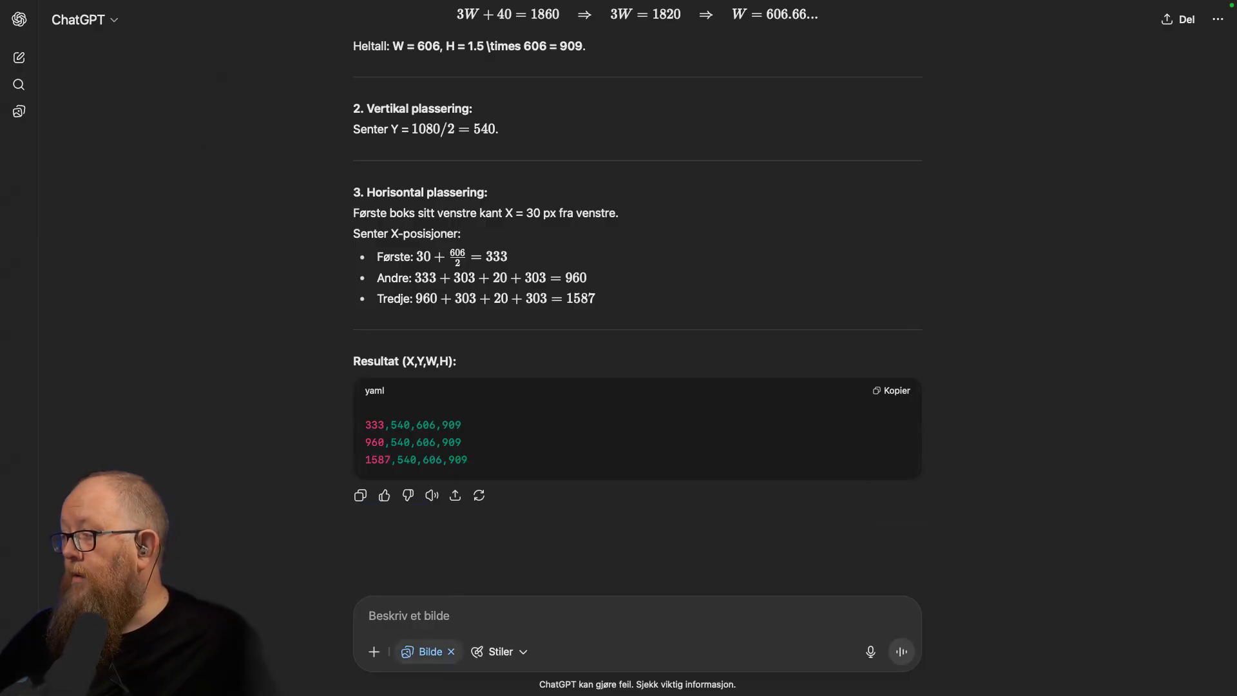
{"action": "left_click", "coordinate": [451, 651]}
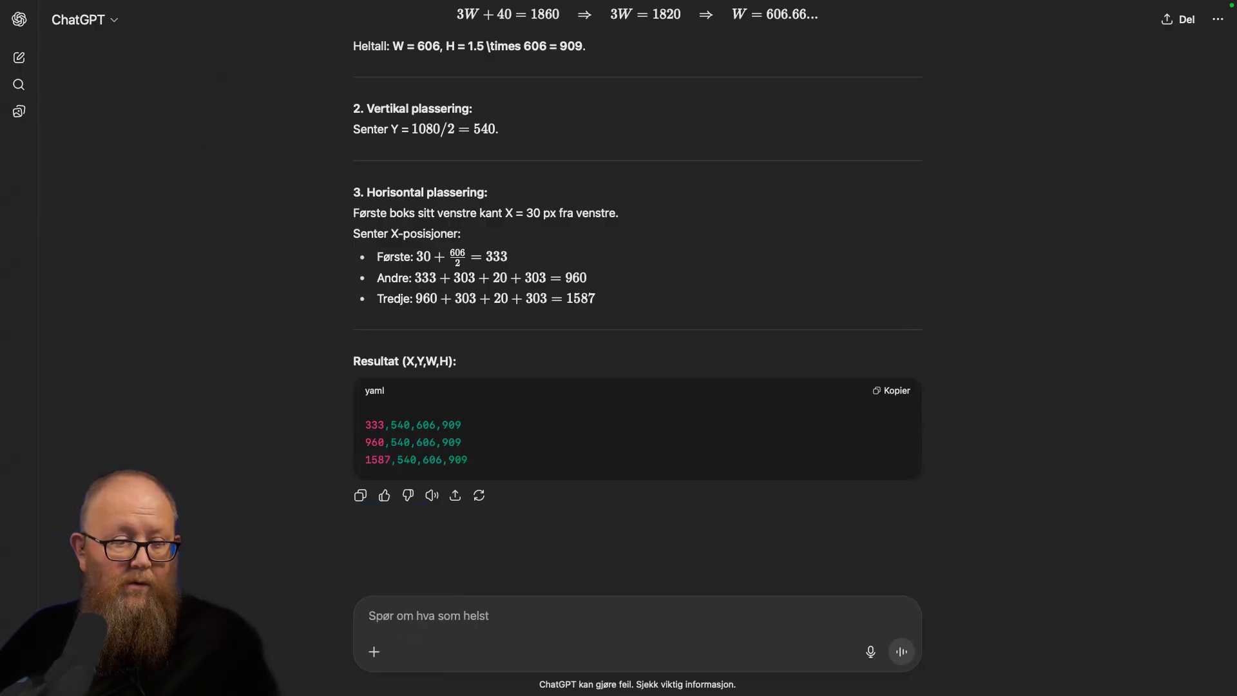
{"action": "left_click_drag", "start_coordinate": [831, 695], "coordinate": [531, 642]}
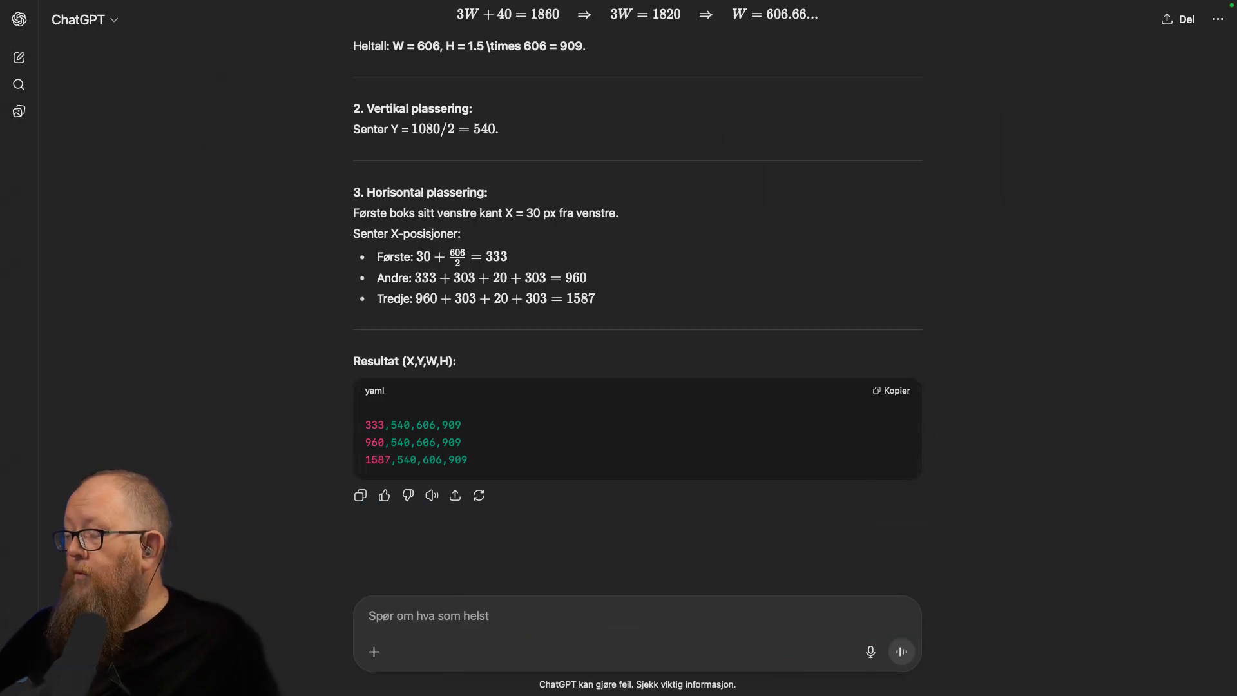
{"action": "left_click", "coordinate": [374, 652]}
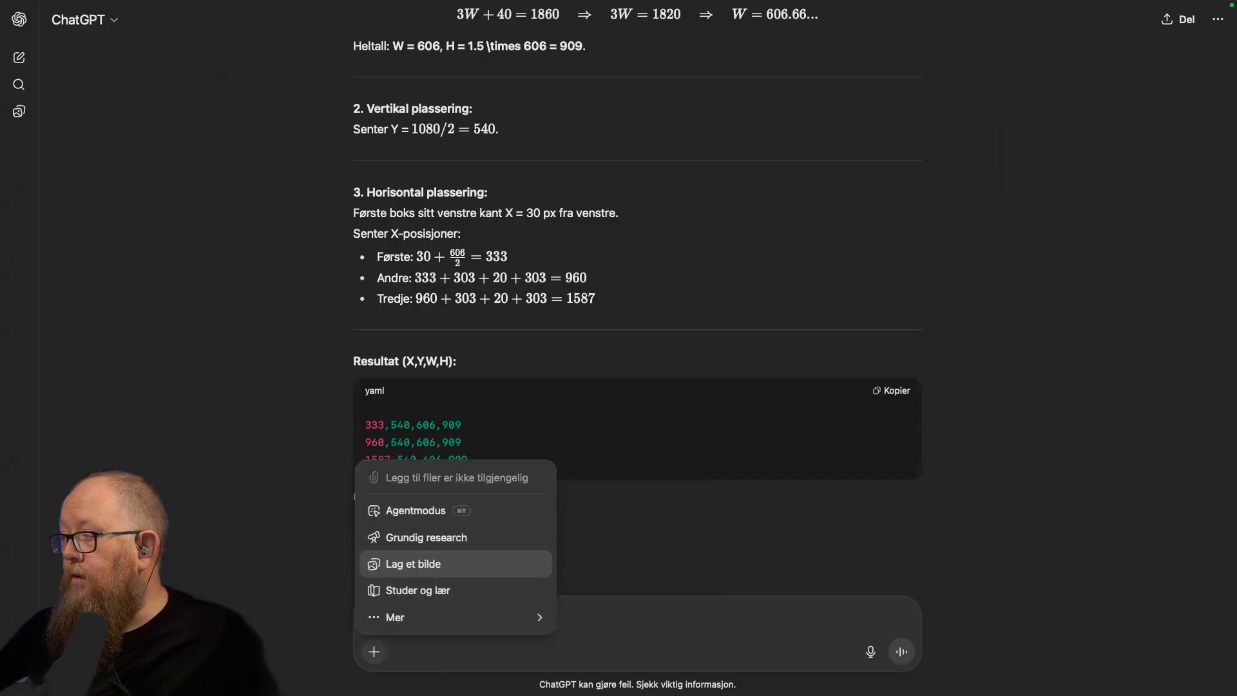
{"action": "key", "text": "Escape"}
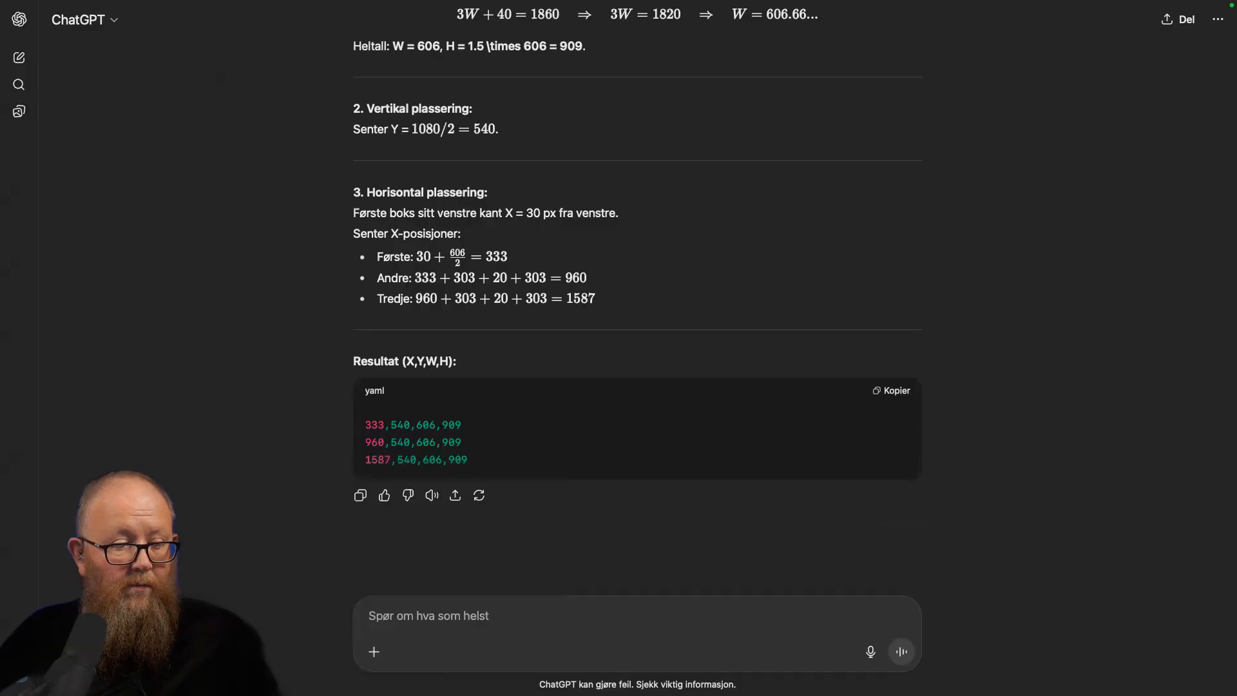
{"action": "left_click_drag", "start_coordinate": [0, 576], "coordinate": [656, 625]}
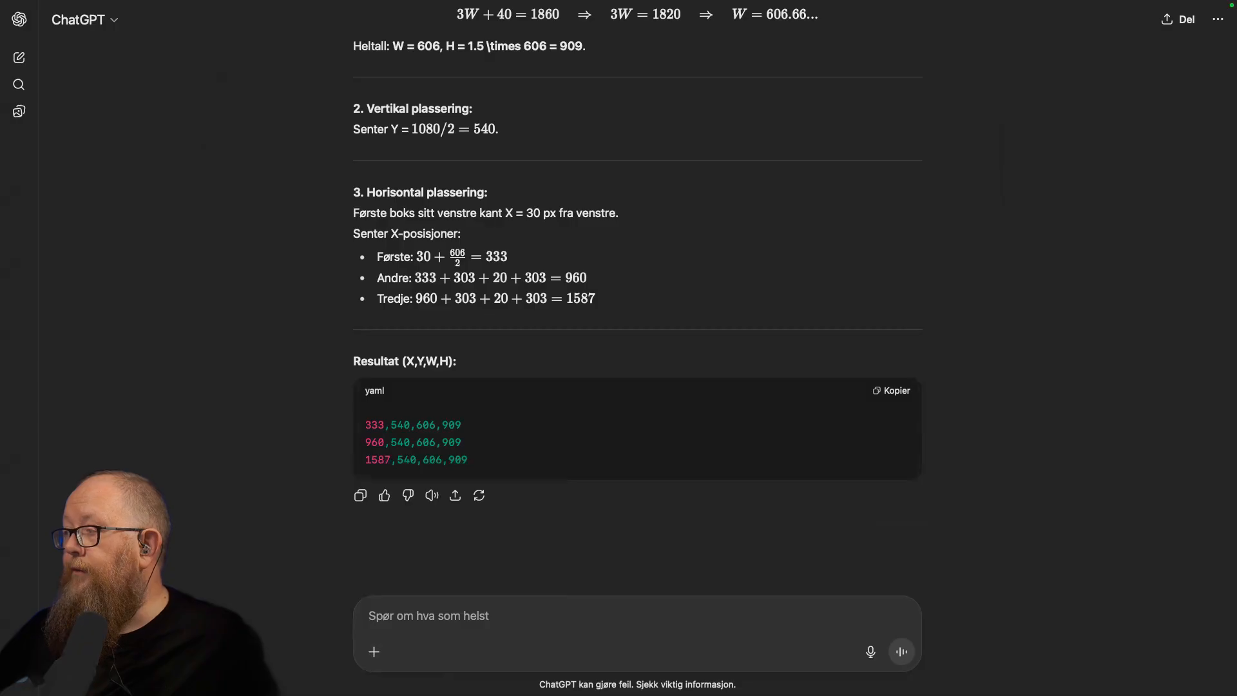
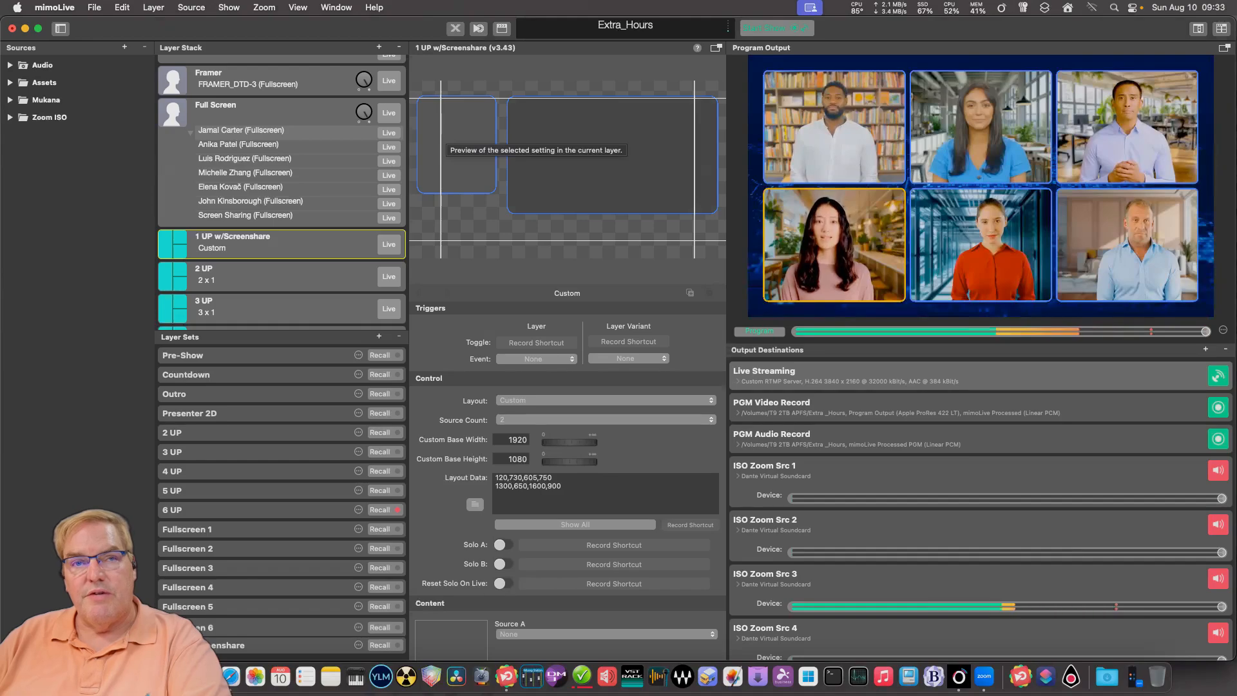
- Show the ISO source layers in the mimoLive layer stack and expand the Zoom ISO source folder
{"action": "scroll", "coordinate": [309, 257], "scroll_direction": "down", "scroll_amount": 3}
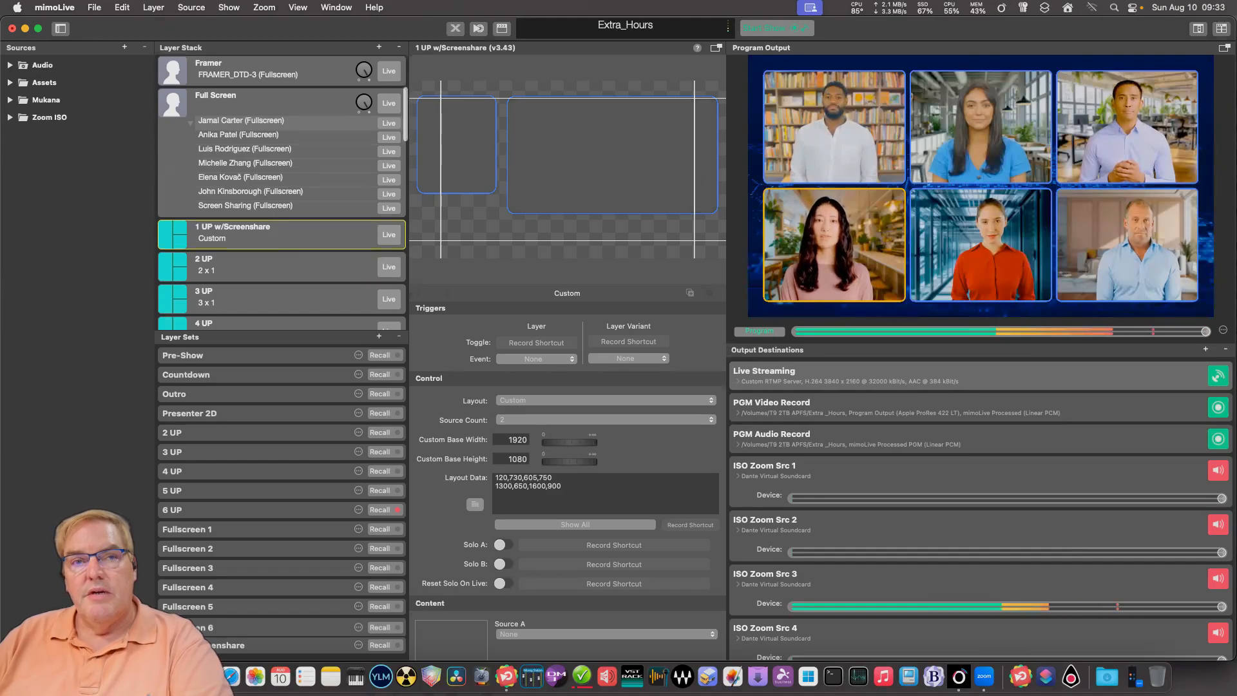
{"action": "scroll", "coordinate": [282, 193], "scroll_direction": "down", "scroll_amount": 8}
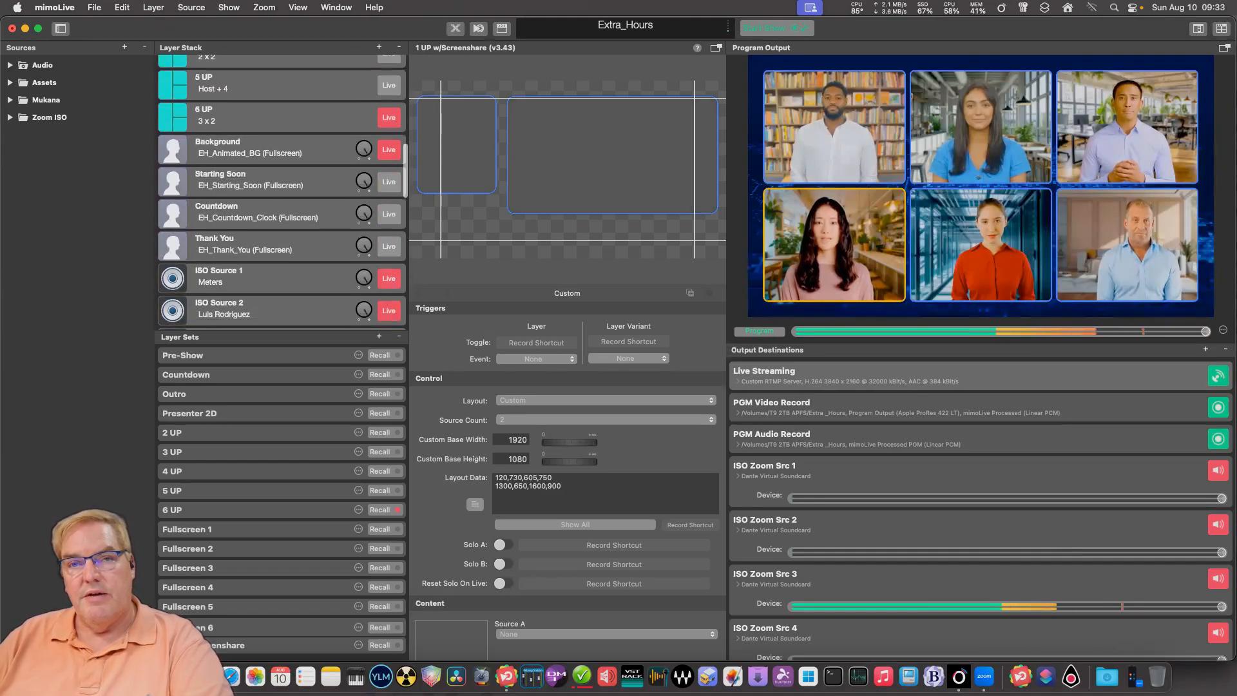
{"action": "scroll", "coordinate": [281, 193], "scroll_direction": "down", "scroll_amount": 8}
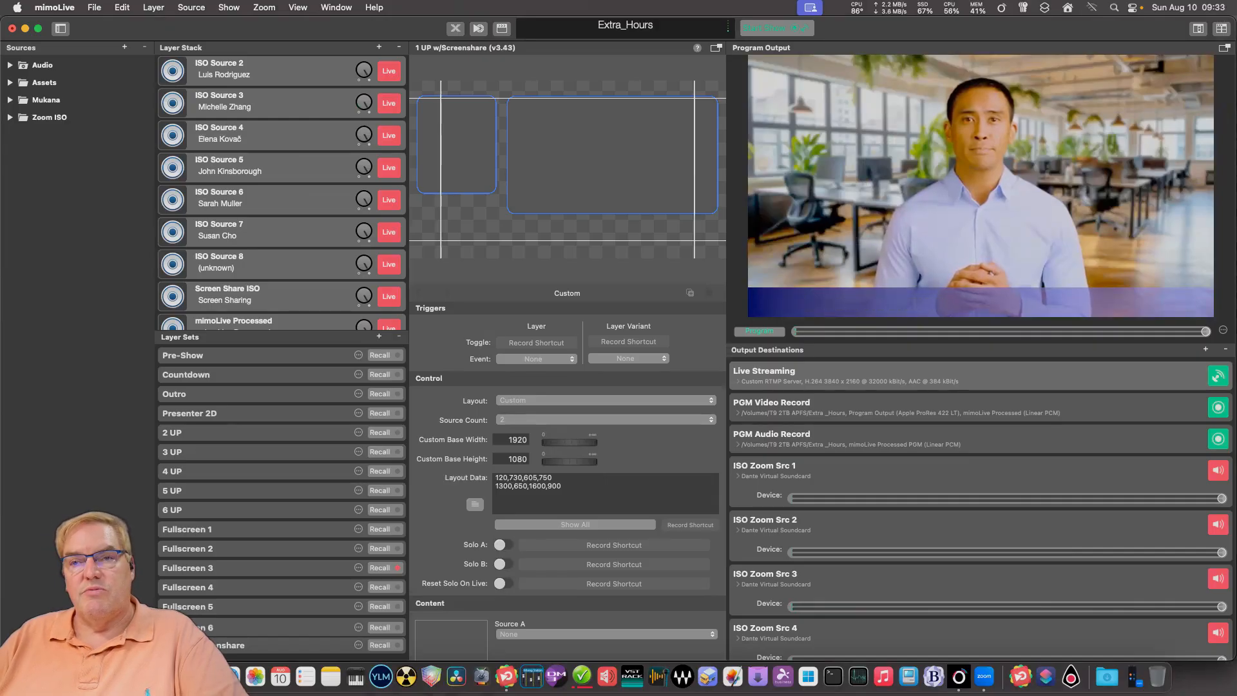
{"action": "left_click", "coordinate": [10, 117]}
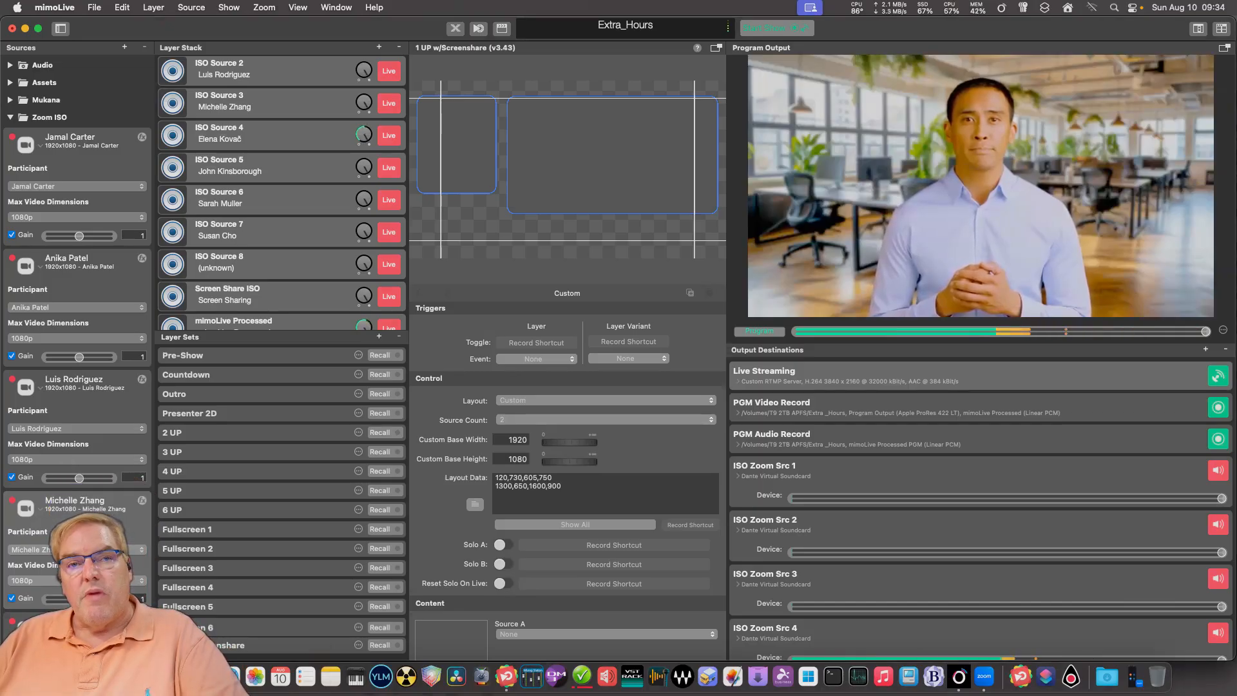
- Put the Full Screen layer's participant variant directly above Screen Sharing live
{"action": "scroll", "coordinate": [281, 194], "scroll_direction": "down", "scroll_amount": 10}
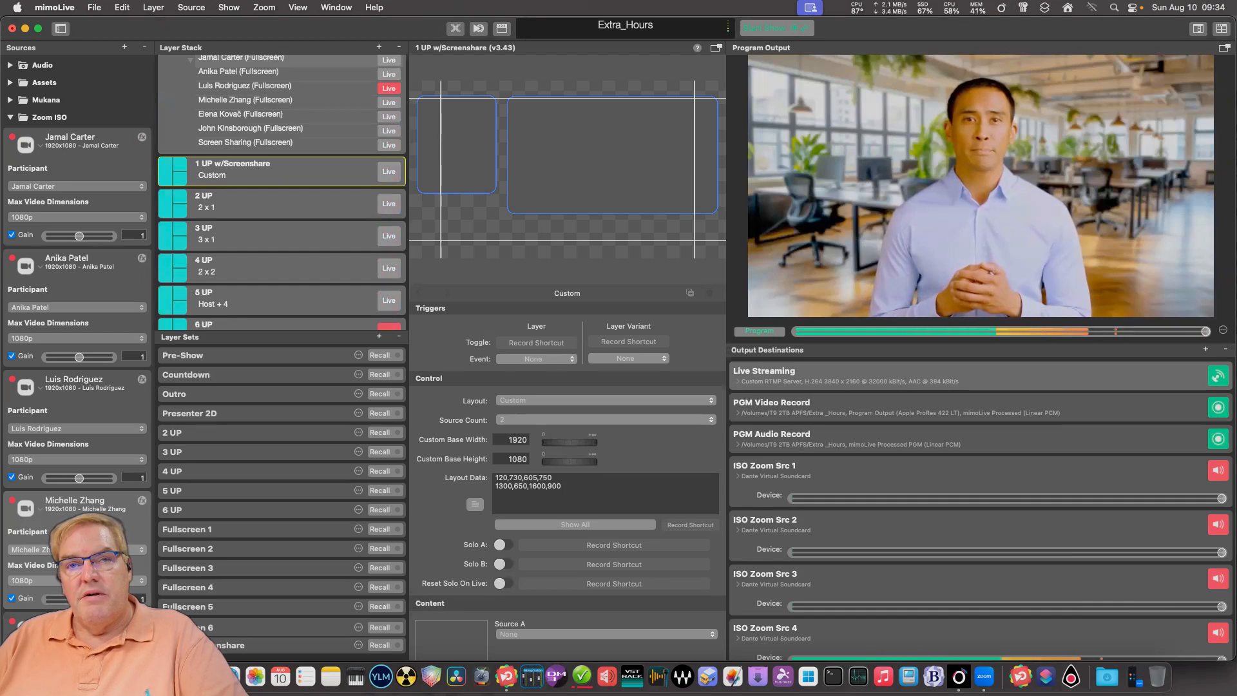
{"action": "scroll", "coordinate": [281, 193], "scroll_direction": "down", "scroll_amount": 5}
{"action": "scroll", "coordinate": [282, 193], "scroll_direction": "up", "scroll_amount": 15}
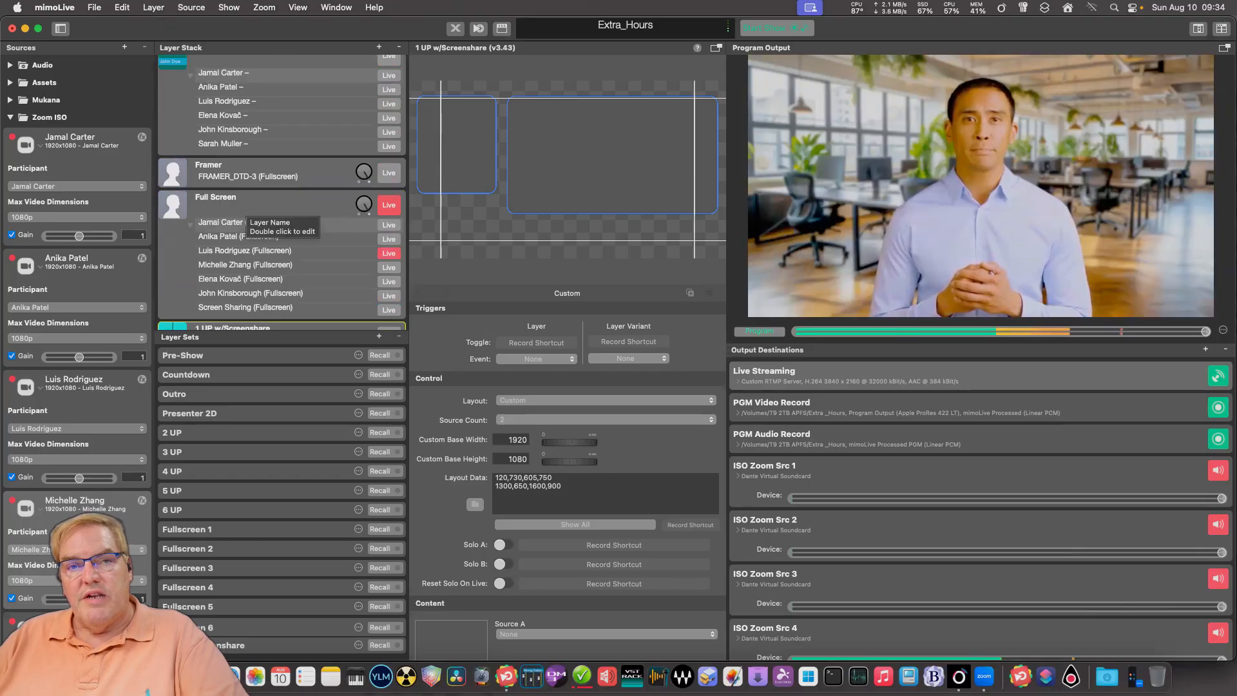
{"action": "key", "text": "4"}
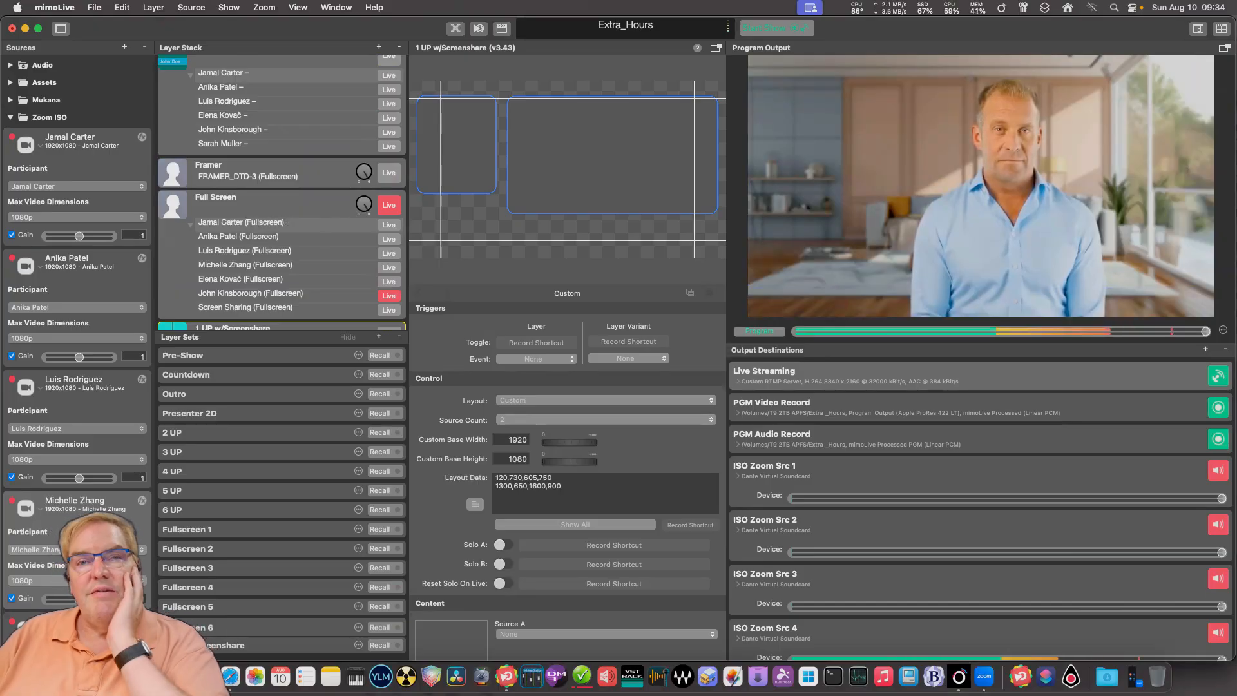
{"action": "scroll", "coordinate": [282, 193], "scroll_direction": "down", "scroll_amount": 6}
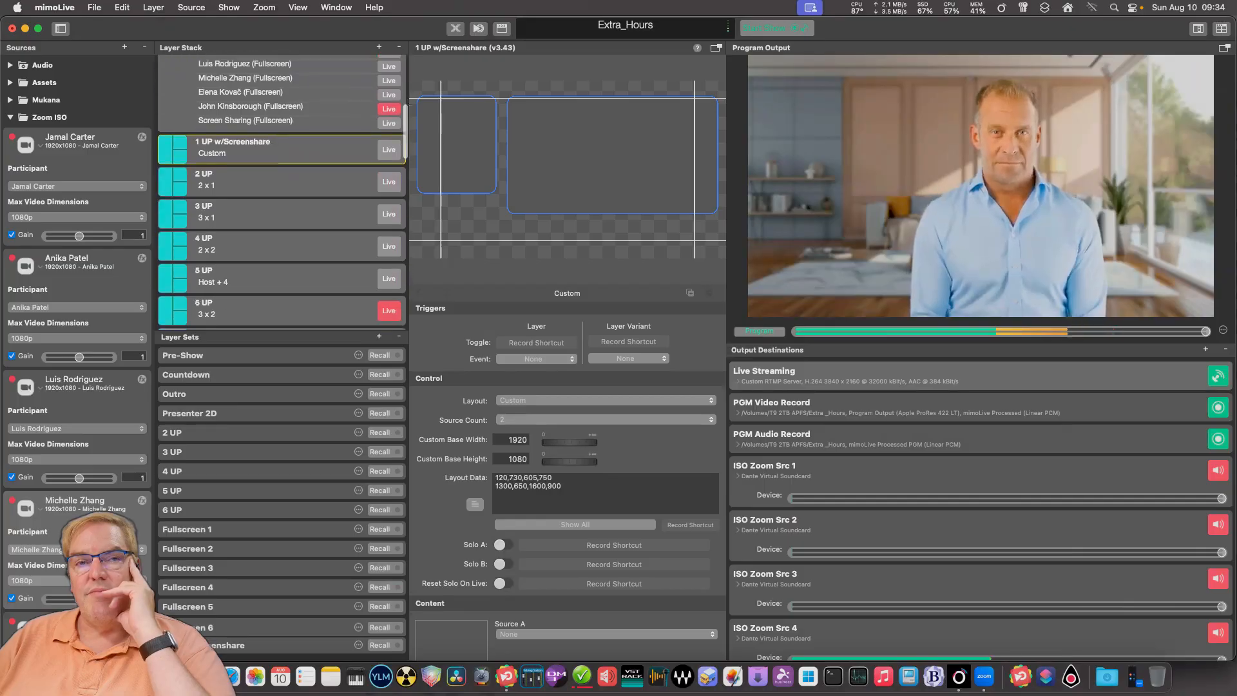
{"action": "scroll", "coordinate": [282, 193], "scroll_direction": "down", "scroll_amount": 6}
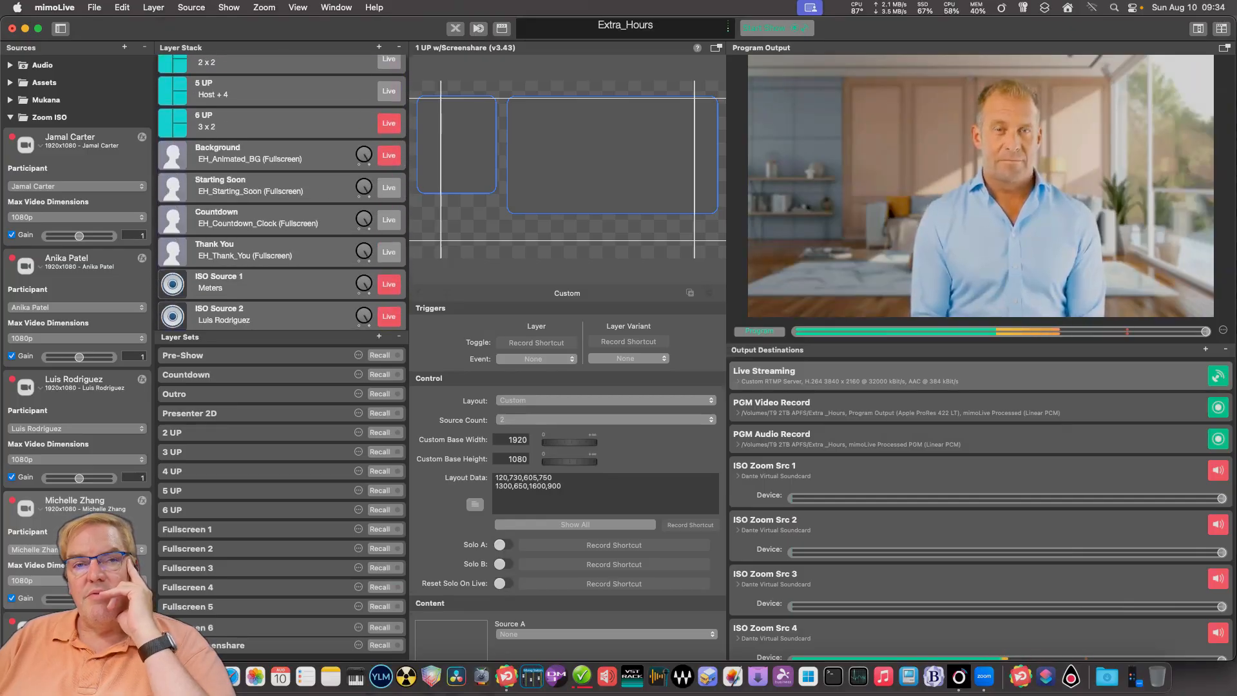
{"action": "scroll", "coordinate": [255, 274], "scroll_direction": "down", "scroll_amount": 1}
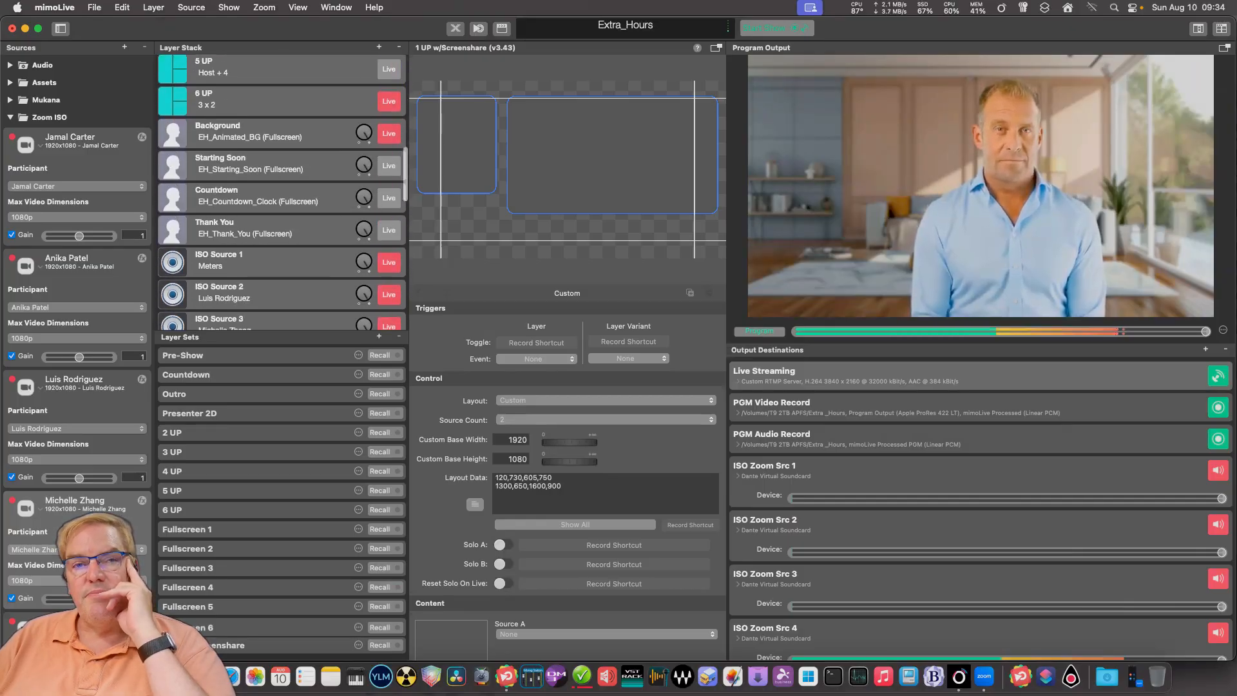
- Select the Lower Third Name Automation layer at the end of the layer stack and open its While Live script in a separate window
{"action": "scroll", "coordinate": [282, 194], "scroll_direction": "down", "scroll_amount": 15}
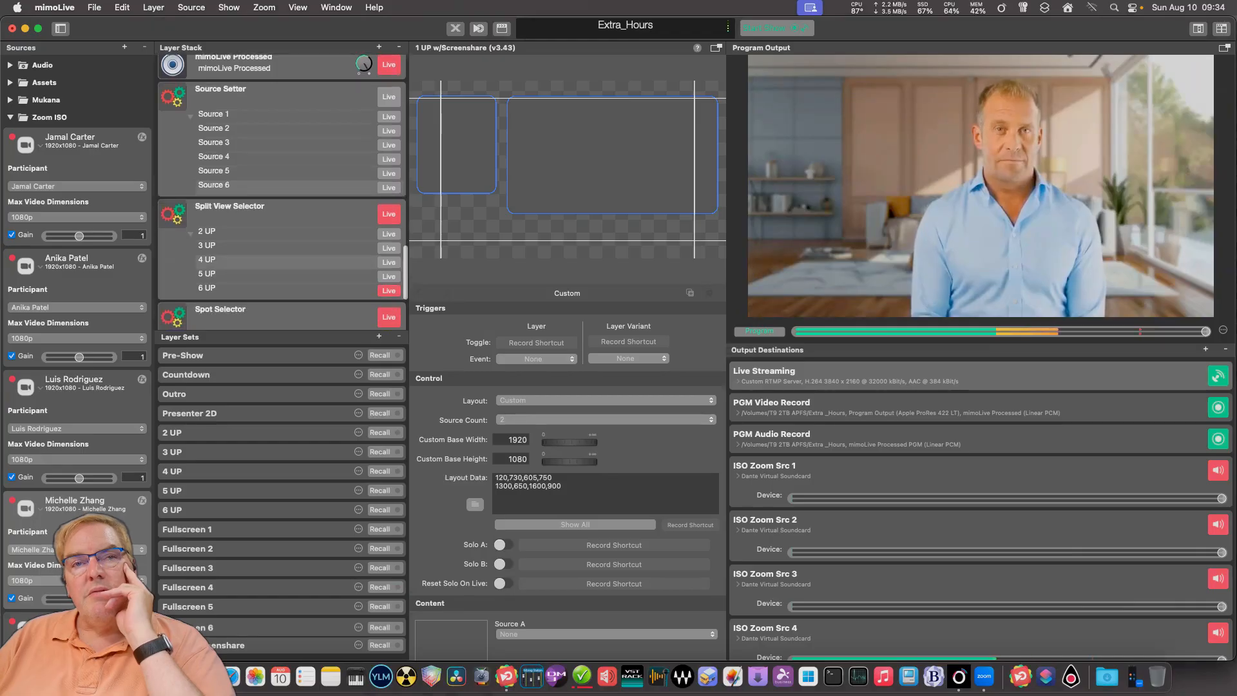
{"action": "scroll", "coordinate": [282, 193], "scroll_direction": "down", "scroll_amount": 3}
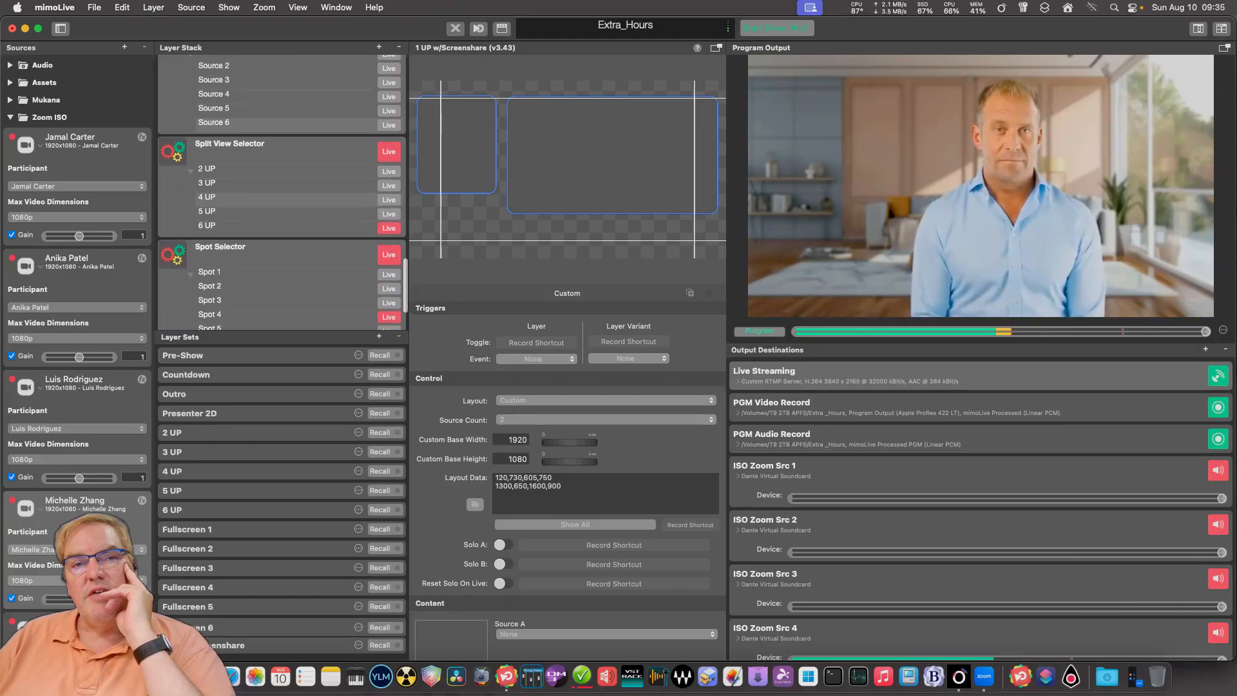
{"action": "scroll", "coordinate": [282, 194], "scroll_direction": "down", "scroll_amount": 4}
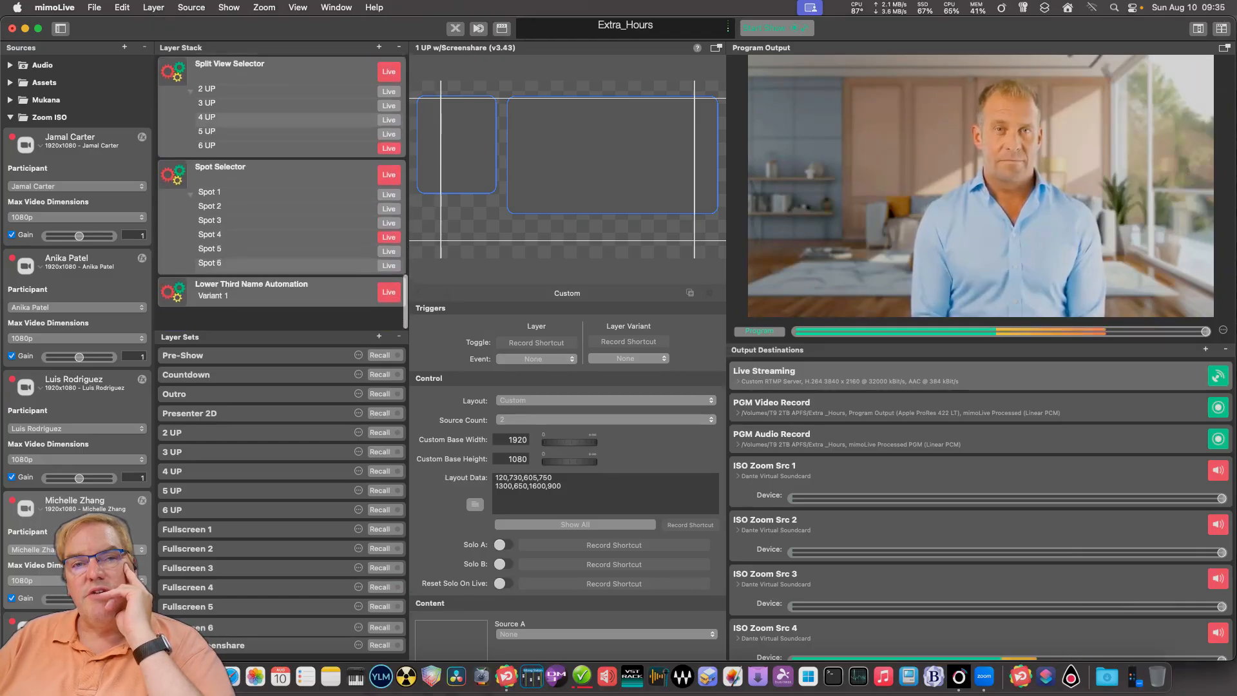
{"action": "left_click", "coordinate": [282, 299]}
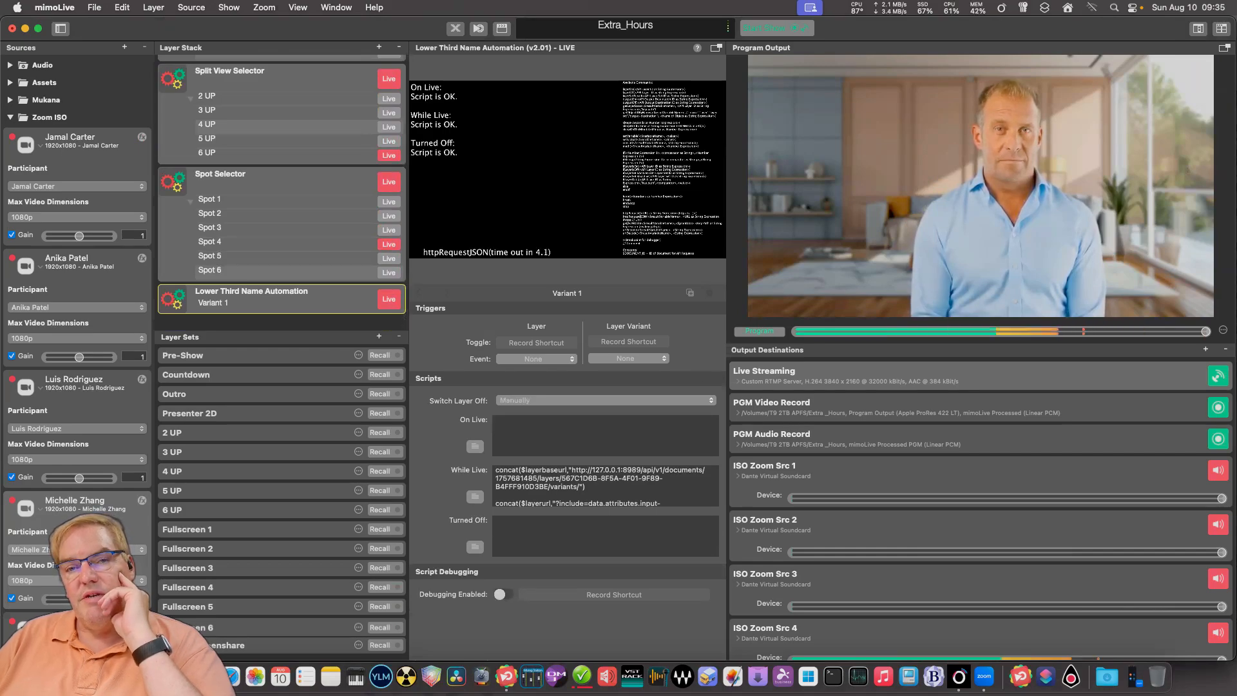
{"action": "left_click", "coordinate": [475, 497]}
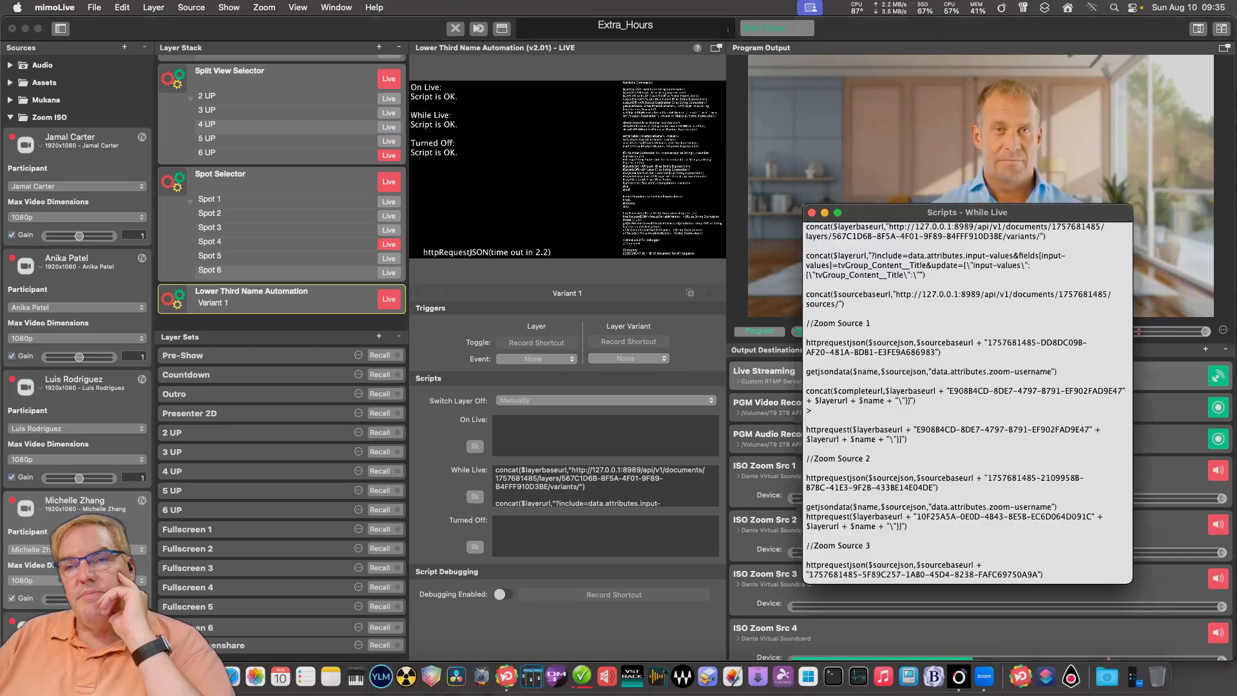
- Enlarge and reposition the While Live script window to read the Zoom Source 1 to 6 sections, and close it
{"action": "left_click_drag", "start_coordinate": [803, 205], "coordinate": [684, 59]}
{"action": "left_click_drag", "start_coordinate": [773, 67], "coordinate": [453, 71]}
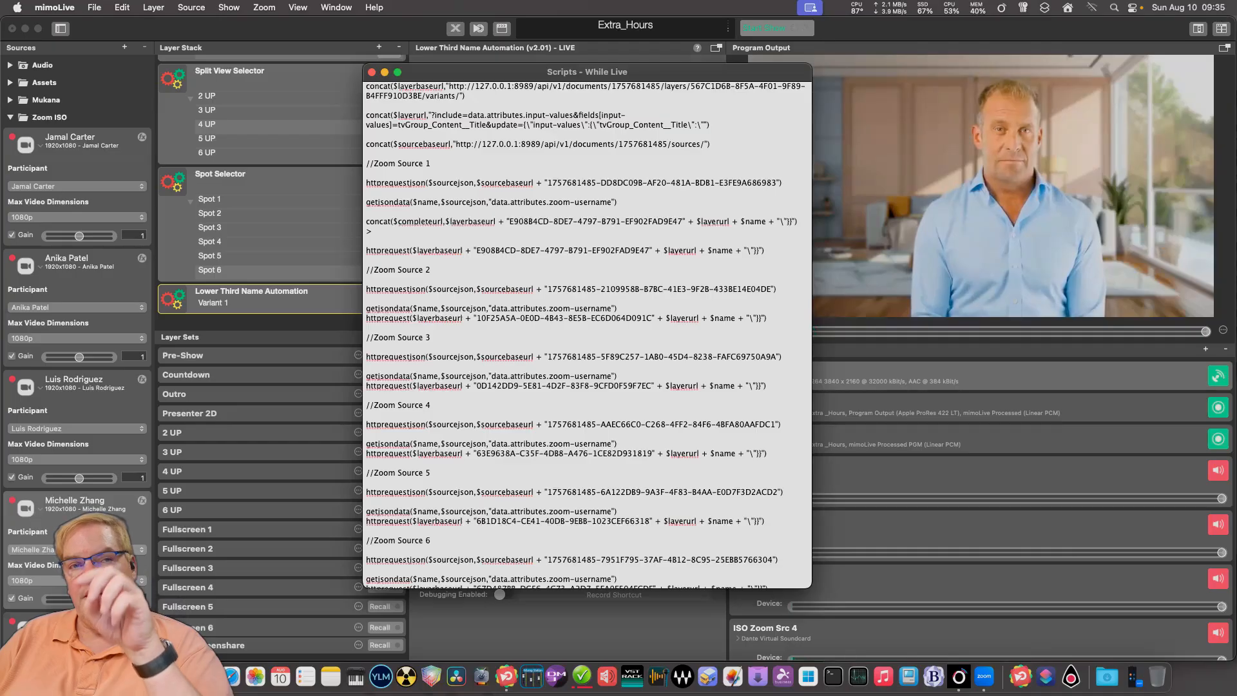
{"action": "left_click_drag", "start_coordinate": [587, 73], "coordinate": [626, 80]}
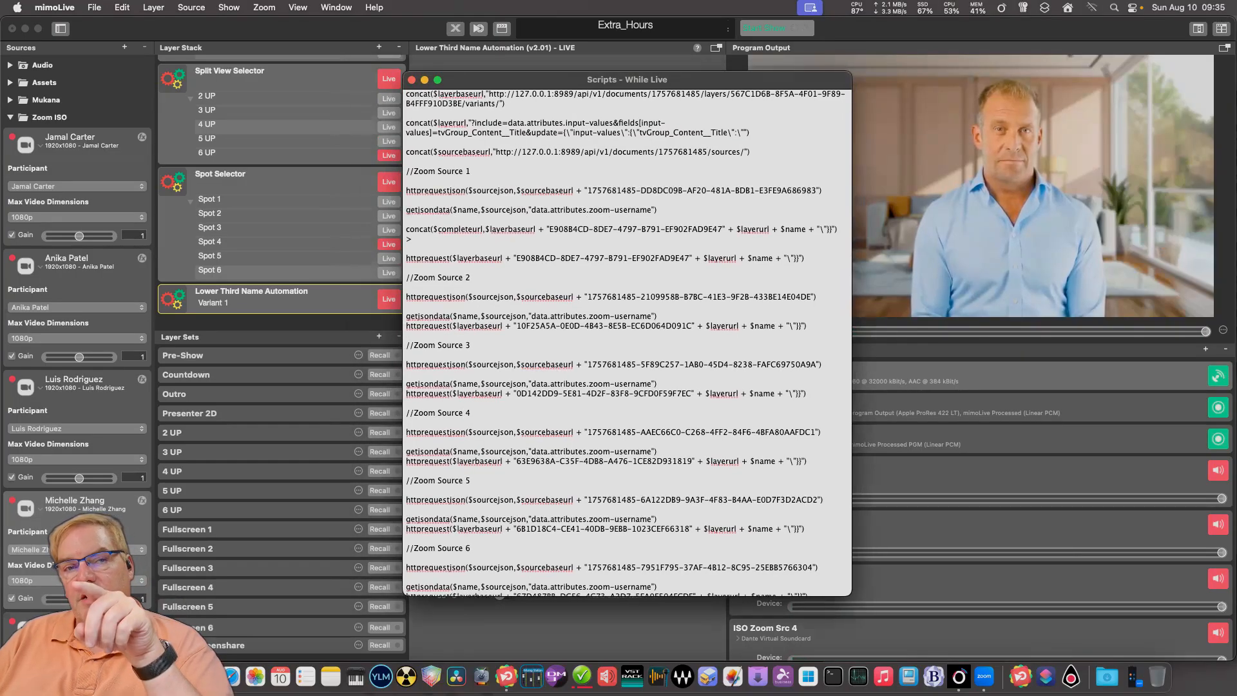
{"action": "left_click", "coordinate": [412, 80]}
- Look through the Zoom ISO participant sources and the matching ISO Source layers in the layer stack
{"action": "scroll", "coordinate": [77, 322], "scroll_direction": "down", "scroll_amount": 8}
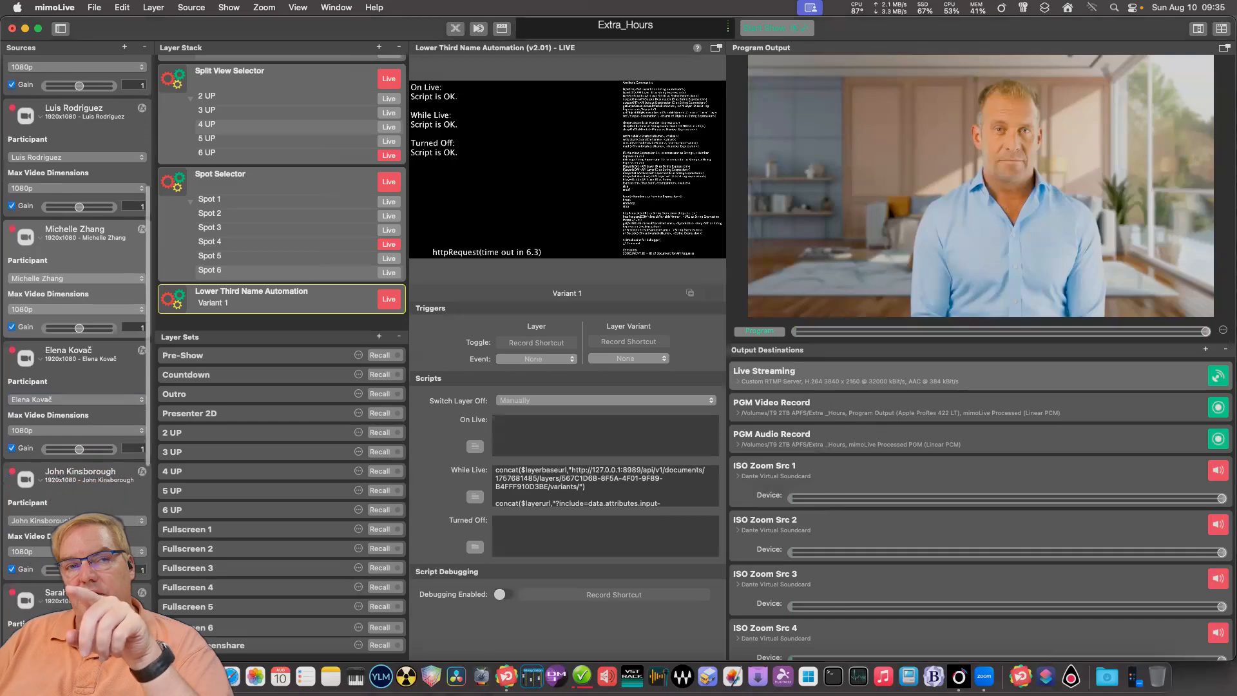
{"action": "scroll", "coordinate": [77, 322], "scroll_direction": "down", "scroll_amount": 4}
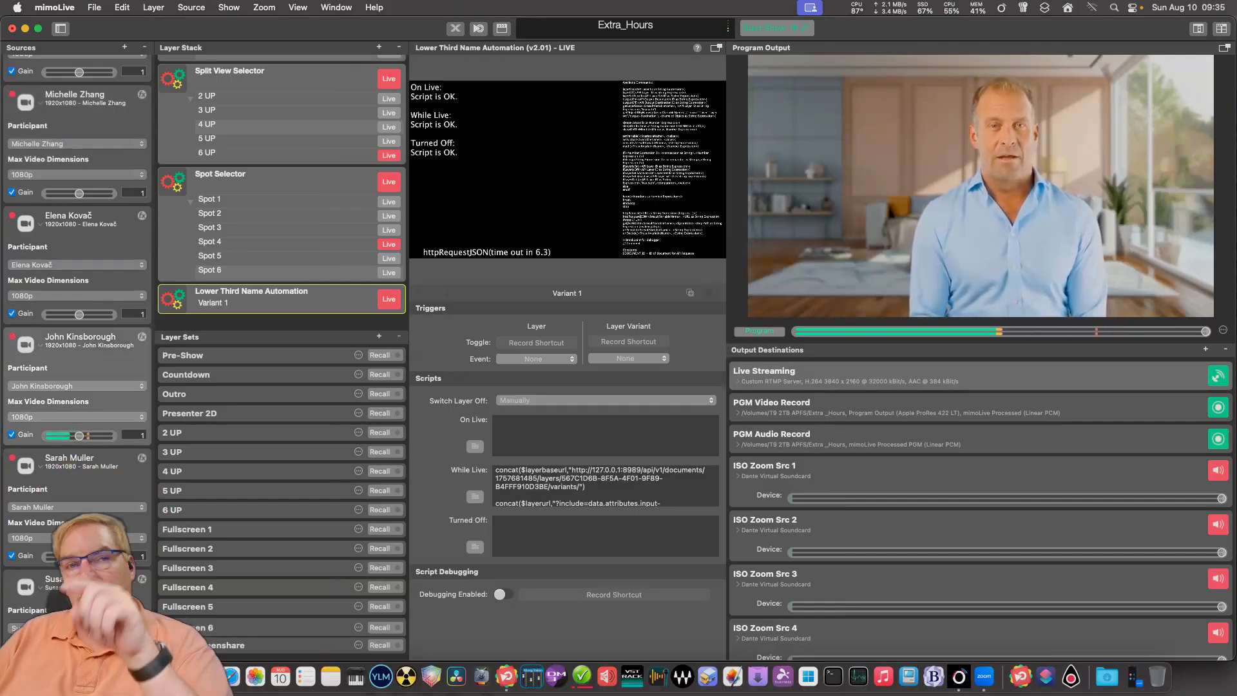
{"action": "scroll", "coordinate": [282, 193], "scroll_direction": "up", "scroll_amount": 10}
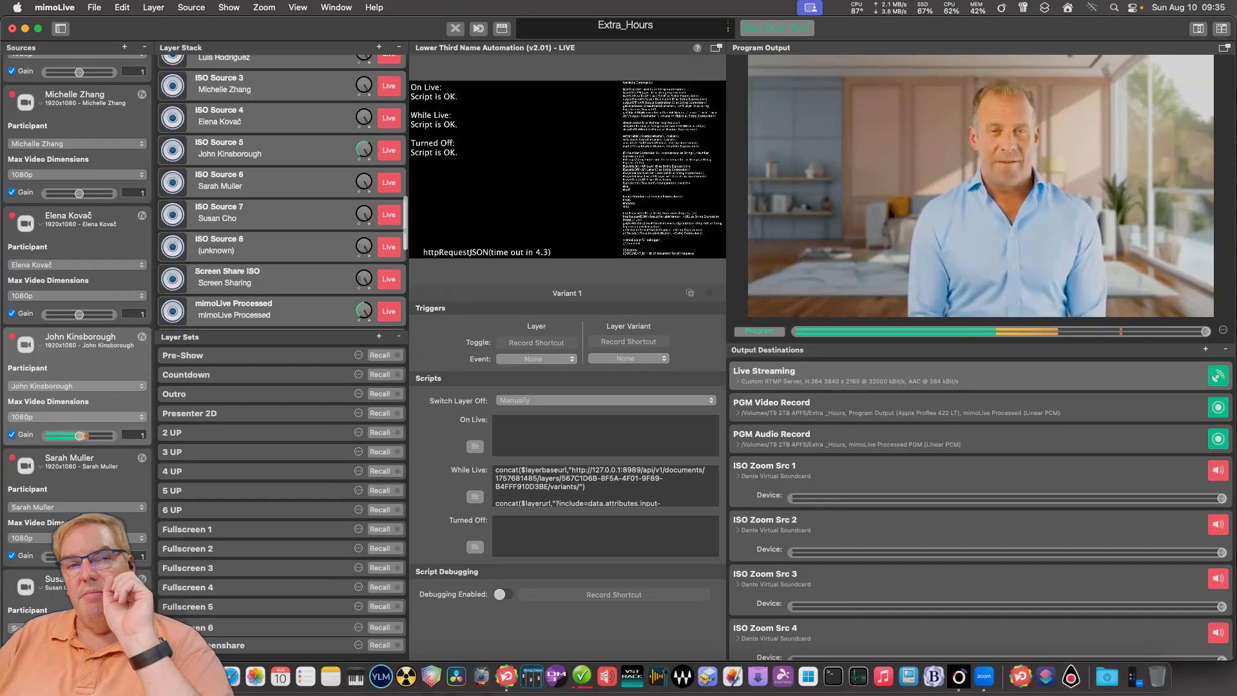
{"action": "scroll", "coordinate": [281, 194], "scroll_direction": "up", "scroll_amount": 1}
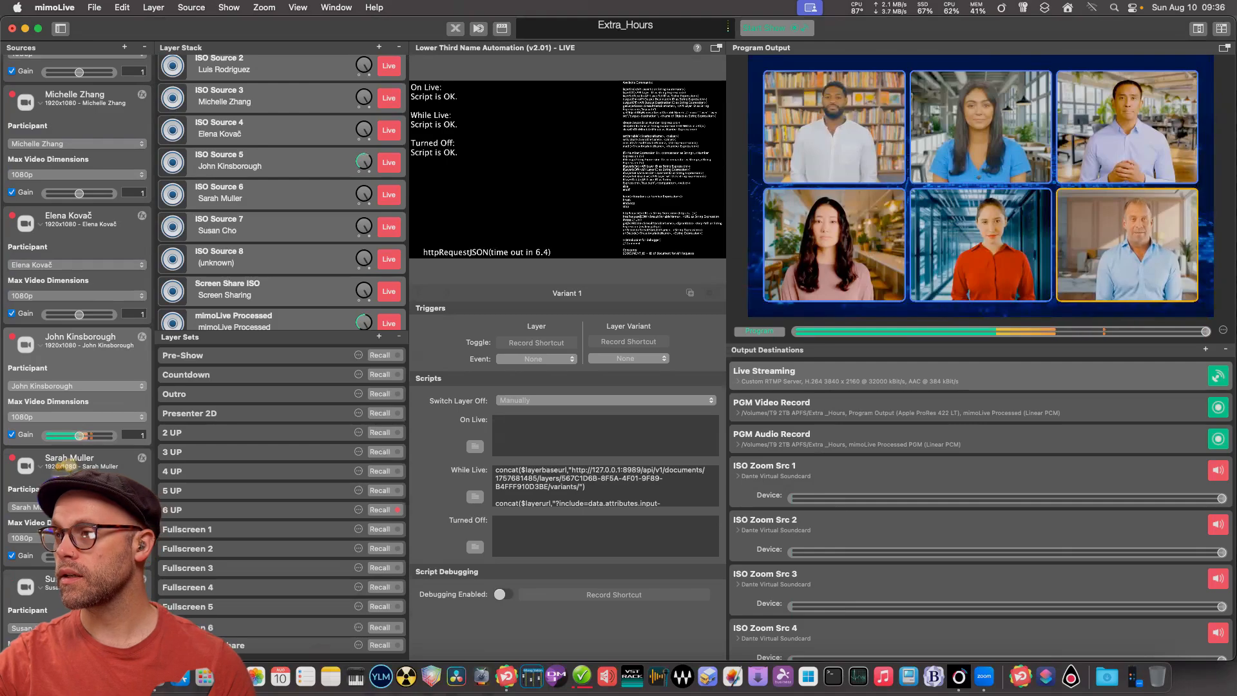
- Set the Lower Third variant of the Fullscreen 6 layer set to the same participant as its Full Screen variant
{"action": "left_click", "coordinate": [358, 626]}
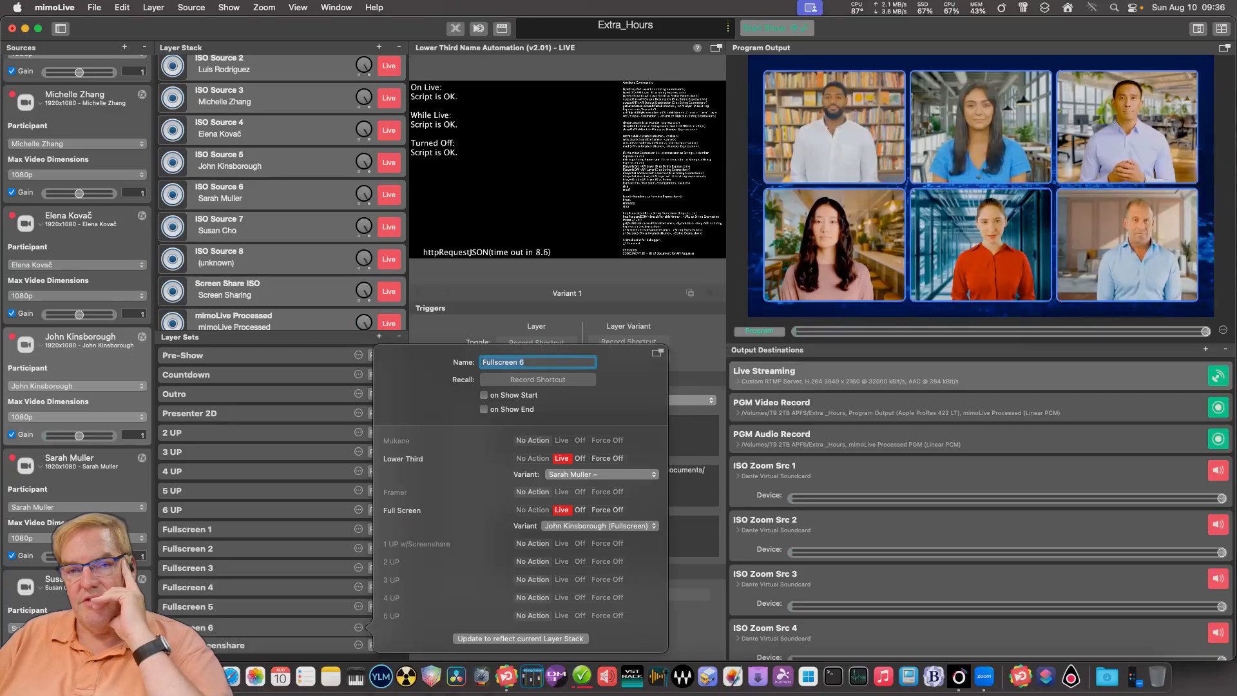
{"action": "left_click", "coordinate": [601, 474]}
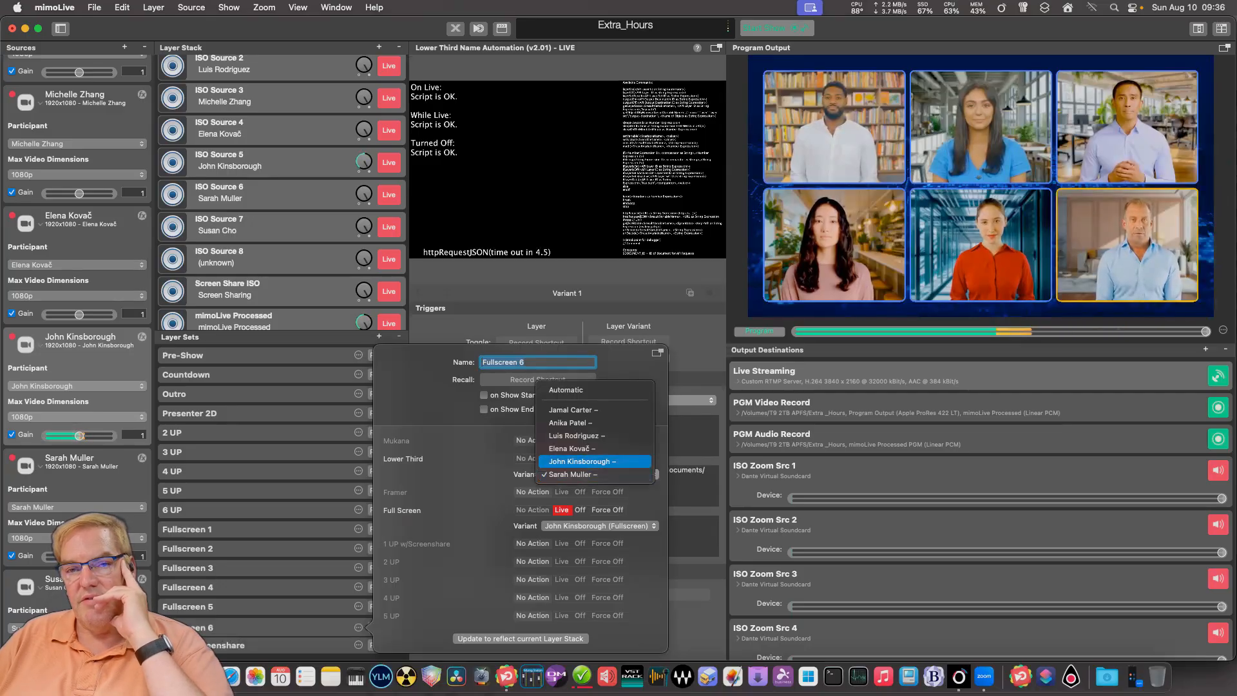
{"action": "left_click", "coordinate": [578, 461]}
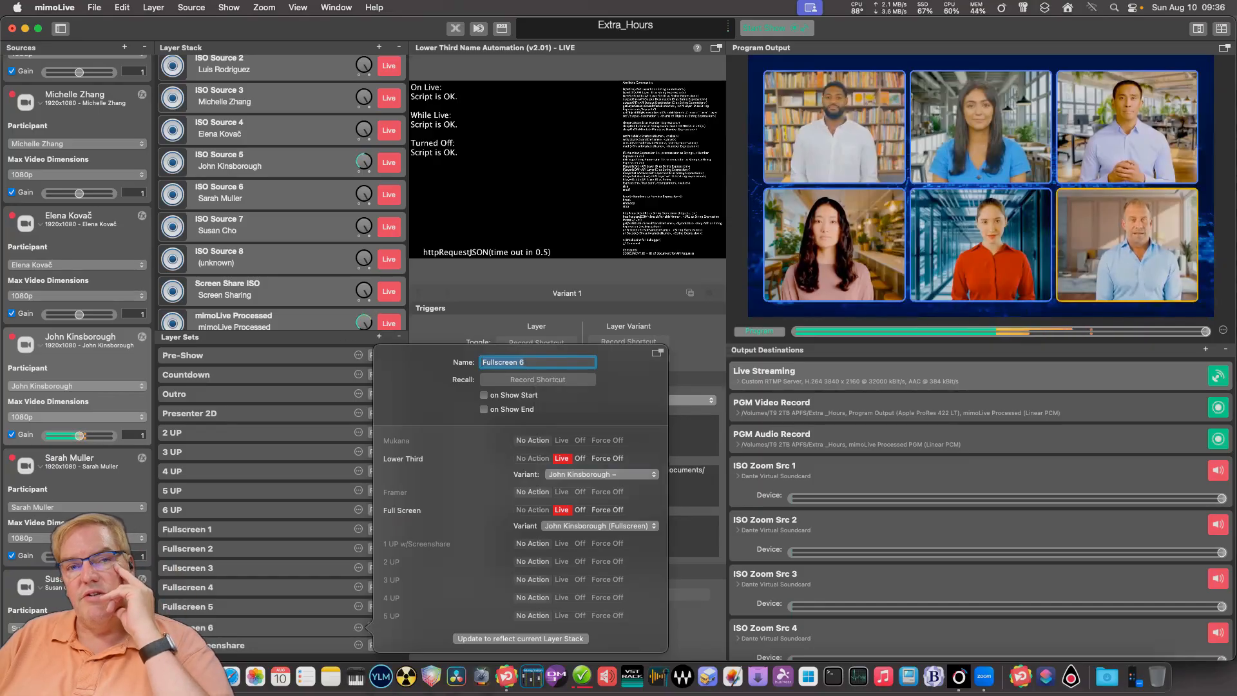
{"action": "key", "text": "Escape"}
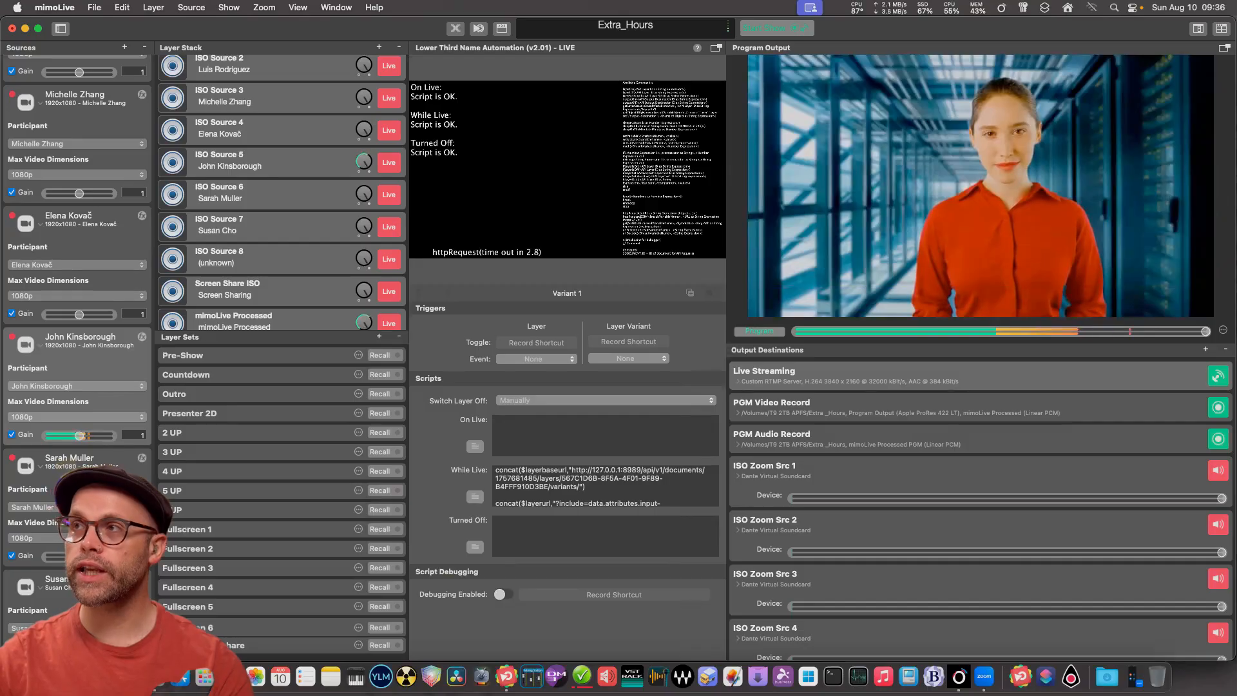
- Check the participant choices of the sixth Zoom ISO source without changing them, and collapse the Zoom ISO folder
{"action": "scroll", "coordinate": [78, 258], "scroll_direction": "down", "scroll_amount": 3}
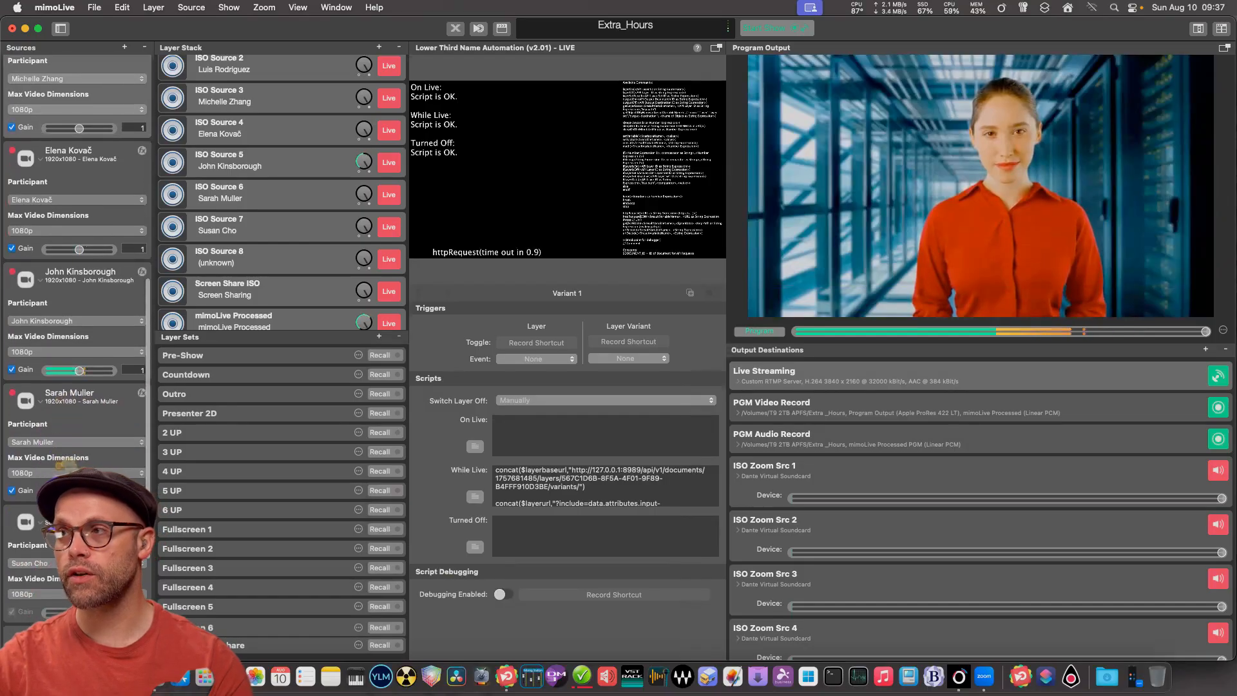
{"action": "scroll", "coordinate": [78, 258], "scroll_direction": "down", "scroll_amount": 4}
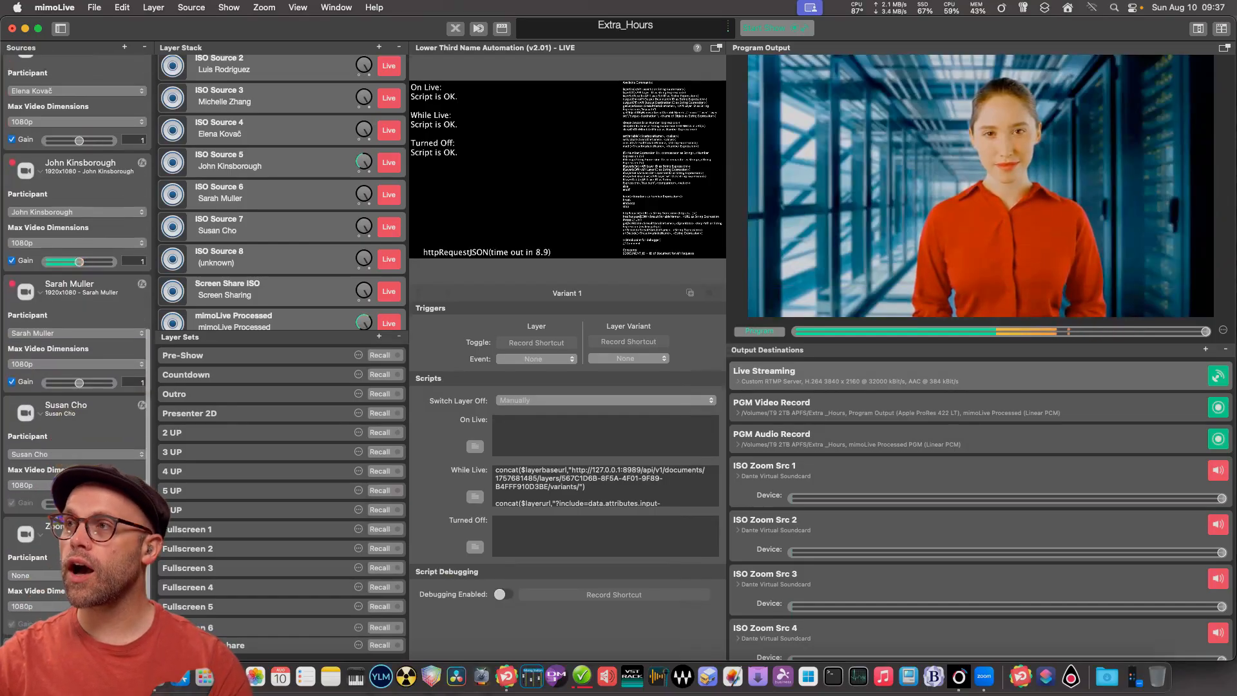
{"action": "scroll", "coordinate": [78, 258], "scroll_direction": "up", "scroll_amount": 8}
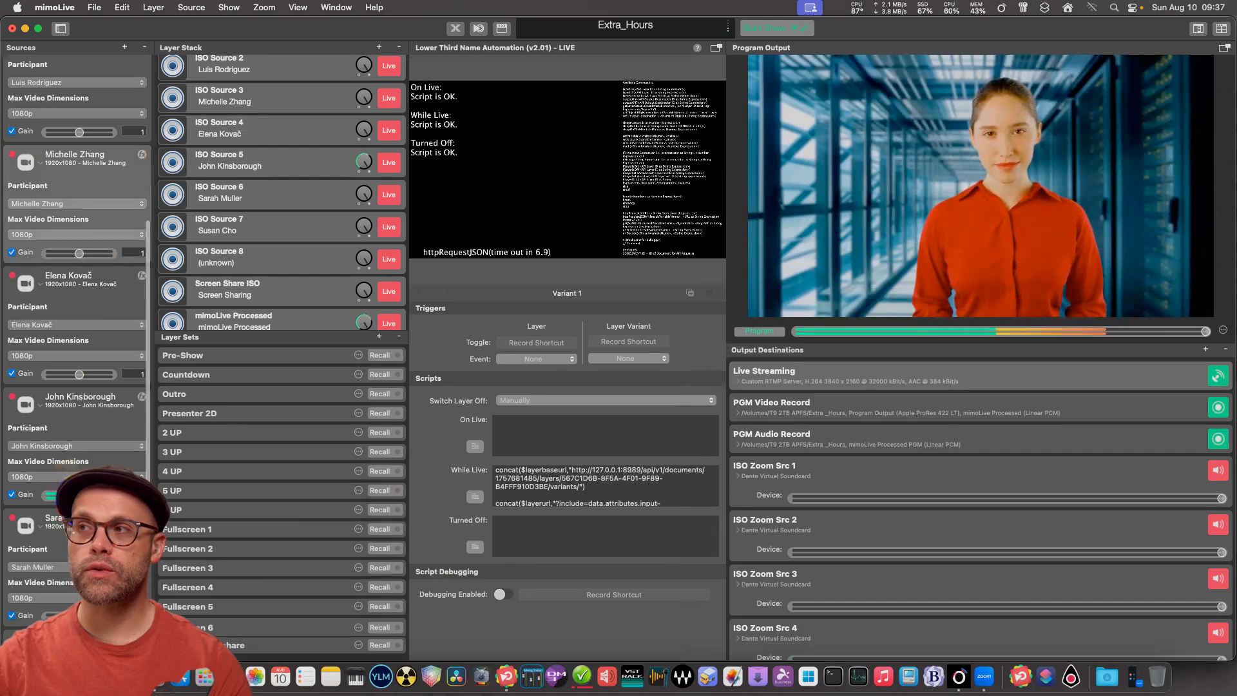
{"action": "left_click", "coordinate": [77, 446]}
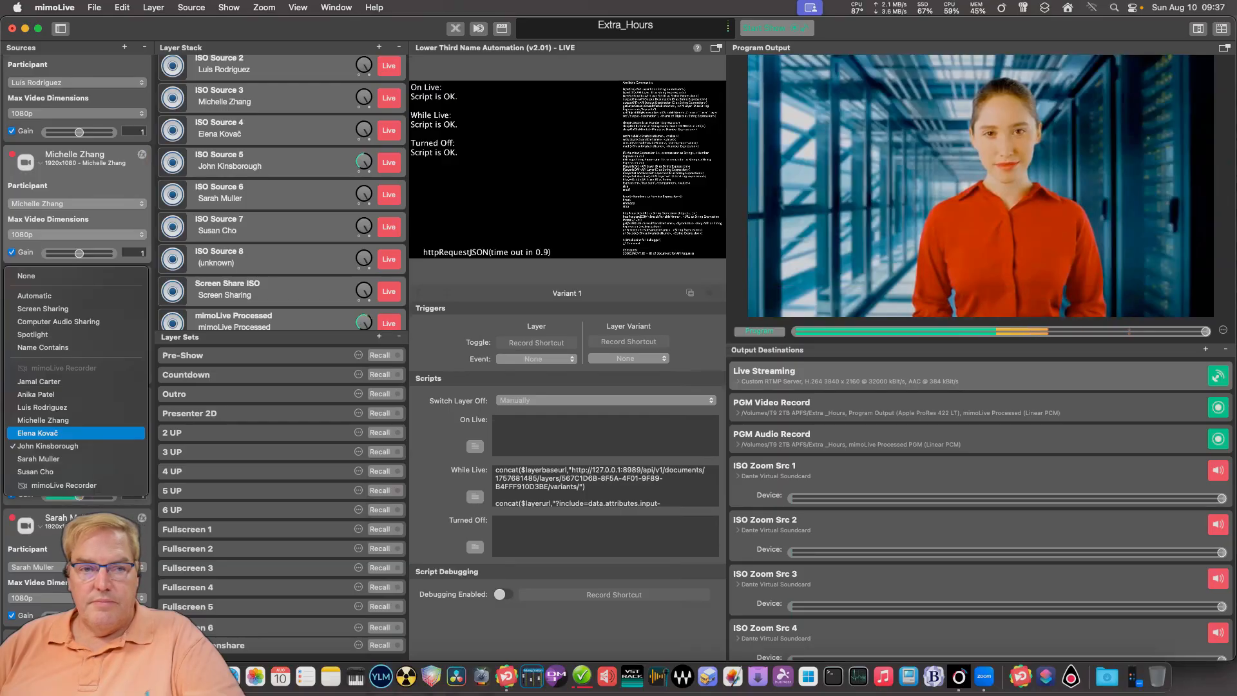
{"action": "key", "text": "Escape"}
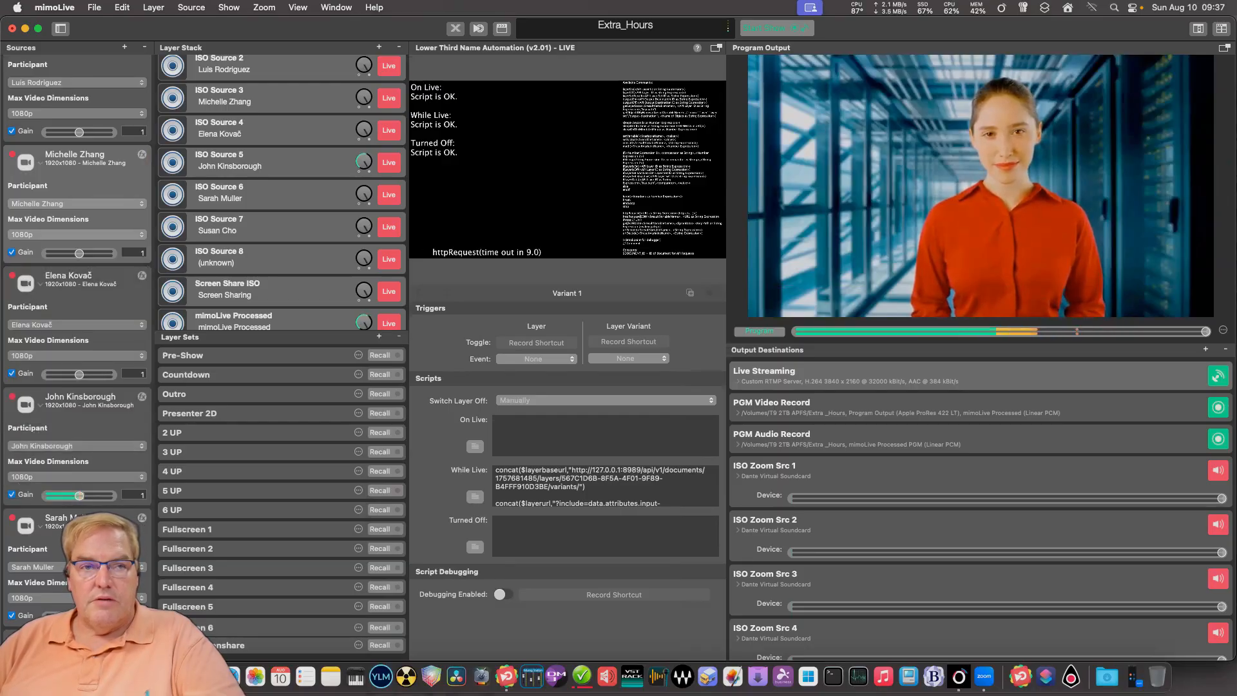
{"action": "scroll", "coordinate": [76, 322], "scroll_direction": "up", "scroll_amount": 10}
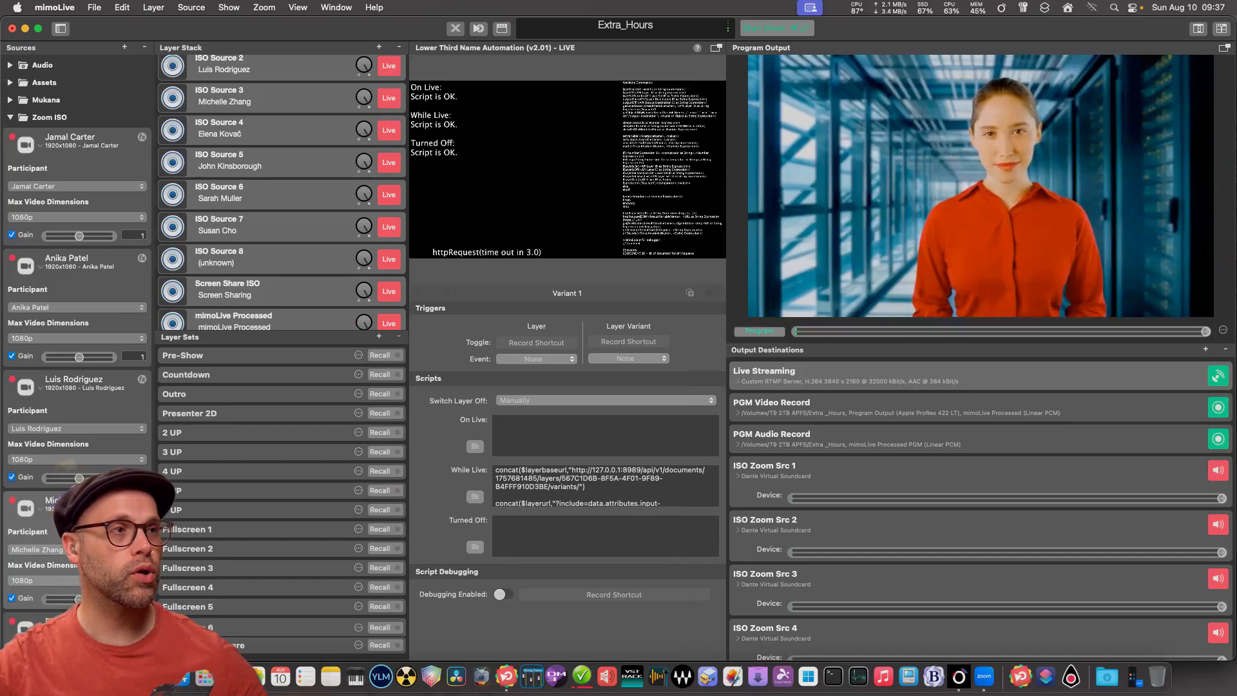
{"action": "left_click", "coordinate": [10, 117]}
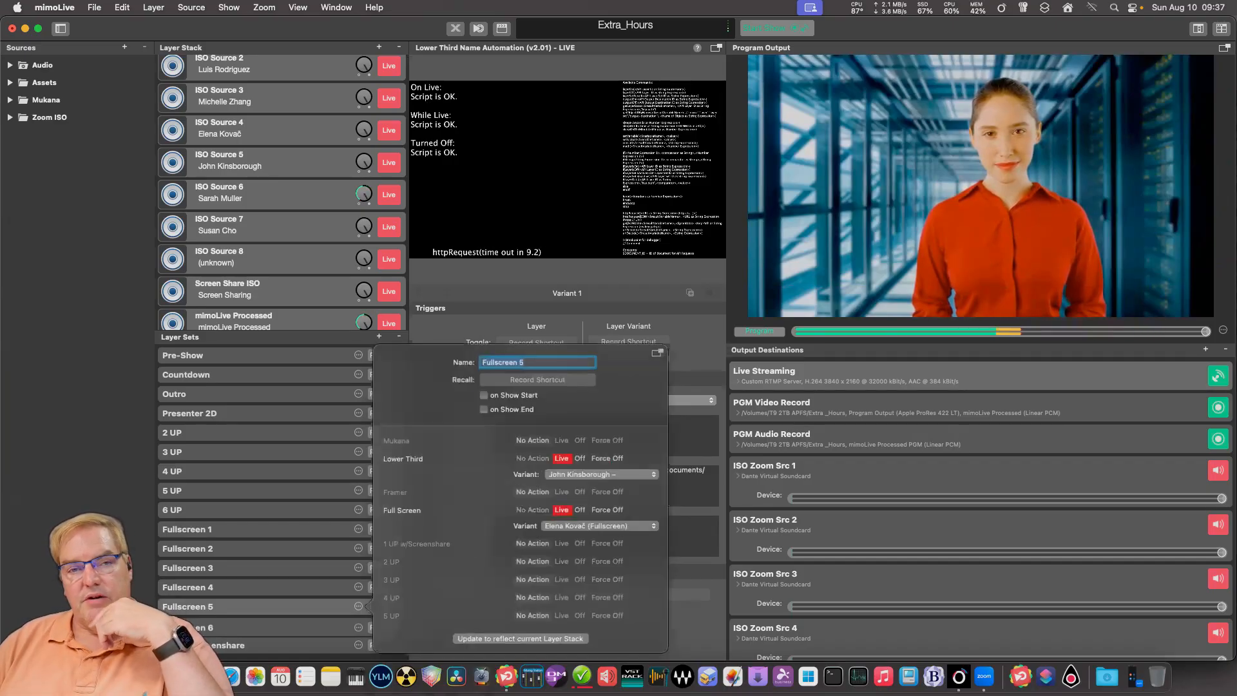
- Match the Fullscreen 5 layer set's Lower Third variant to its Full Screen participant and recheck the layer set's settings
{"action": "left_click", "coordinate": [358, 606]}
{"action": "left_click", "coordinate": [601, 474]}
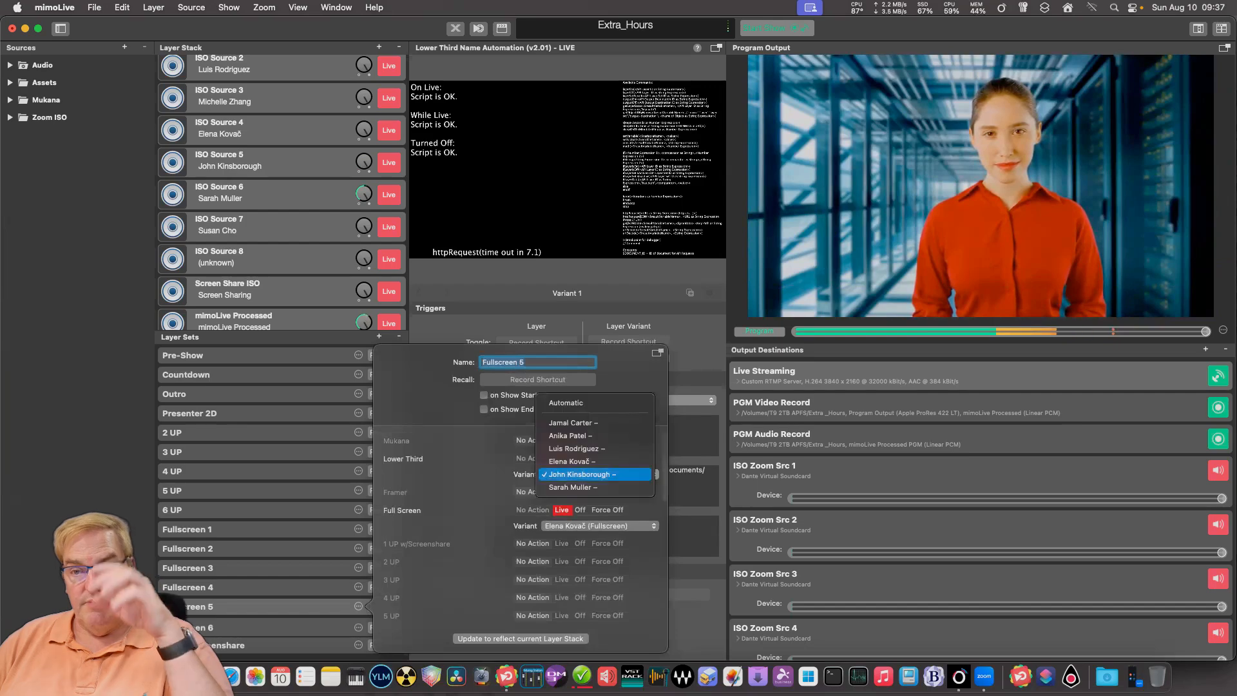
{"action": "left_click", "coordinate": [580, 459]}
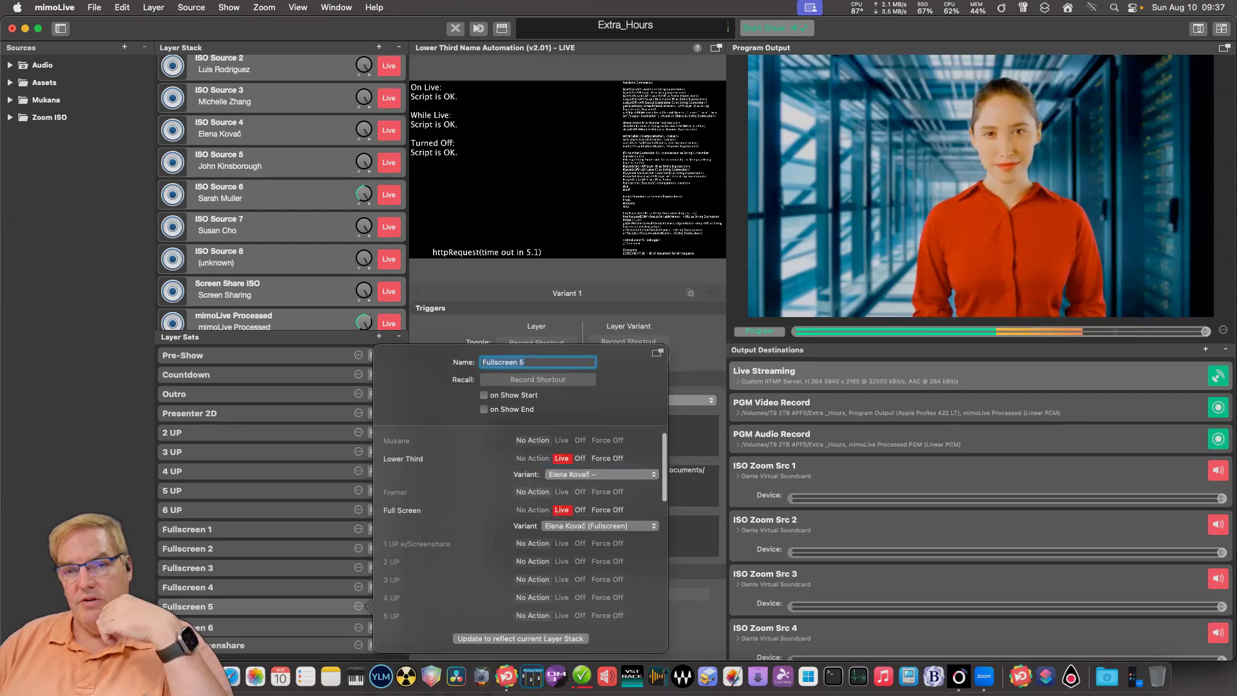
{"action": "left_click", "coordinate": [358, 606]}
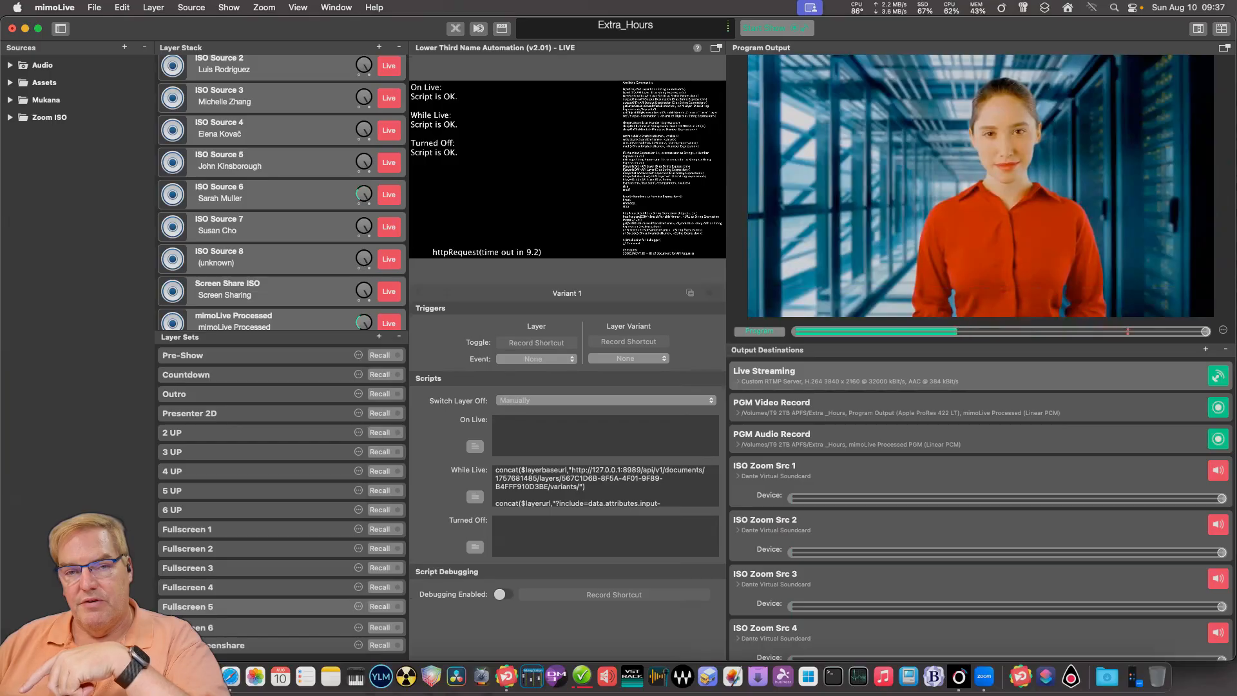
{"action": "left_click", "coordinate": [359, 606]}
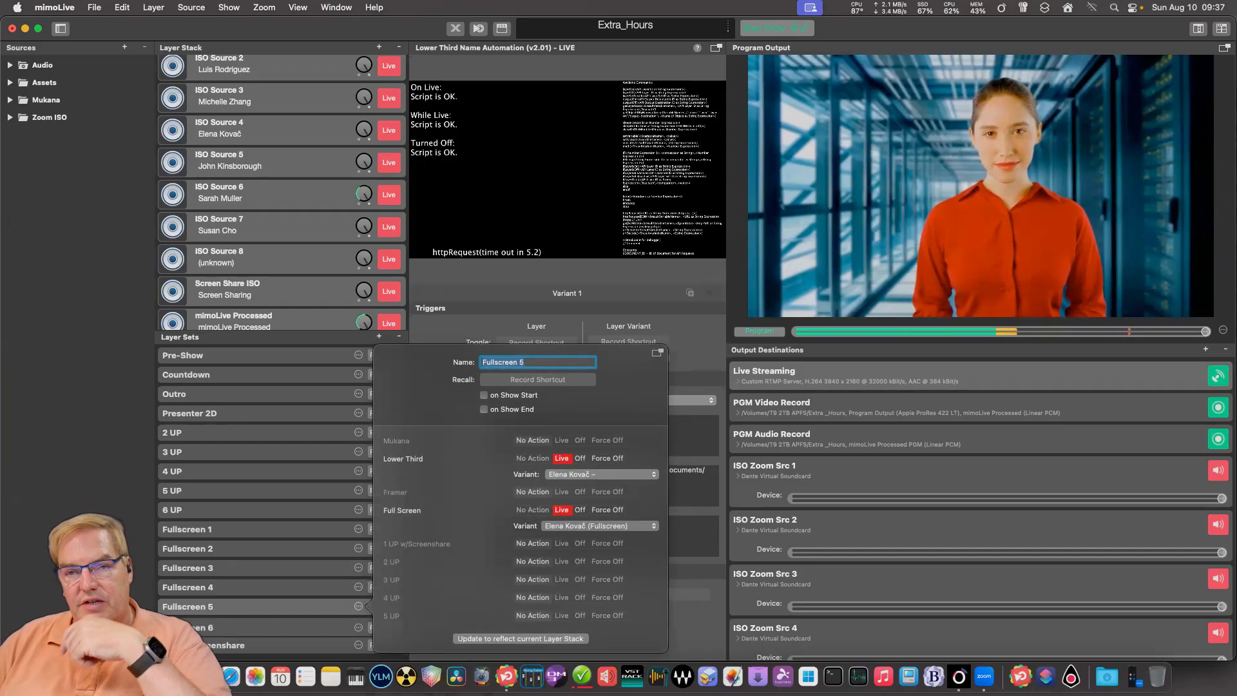
{"action": "key", "text": "Escape"}
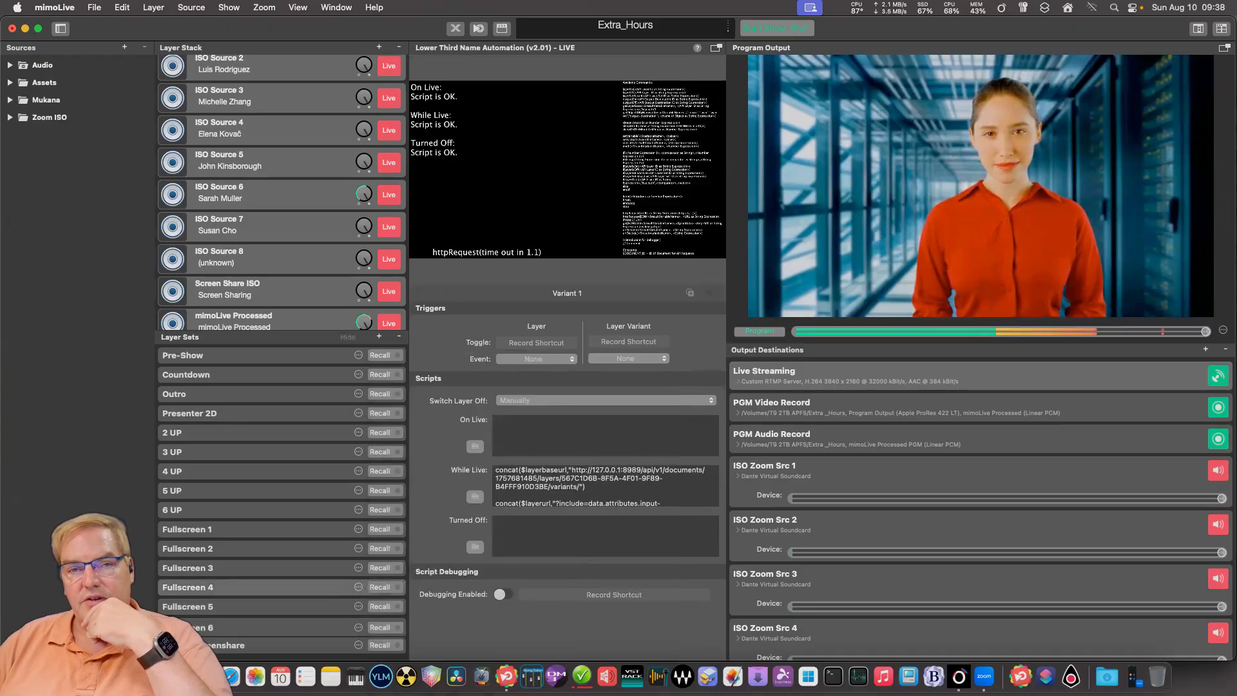
- Recall the 6 UP layer set and check which Lower Third variants are available for the Fullscreen 4 layer set
{"action": "left_click", "coordinate": [380, 510]}
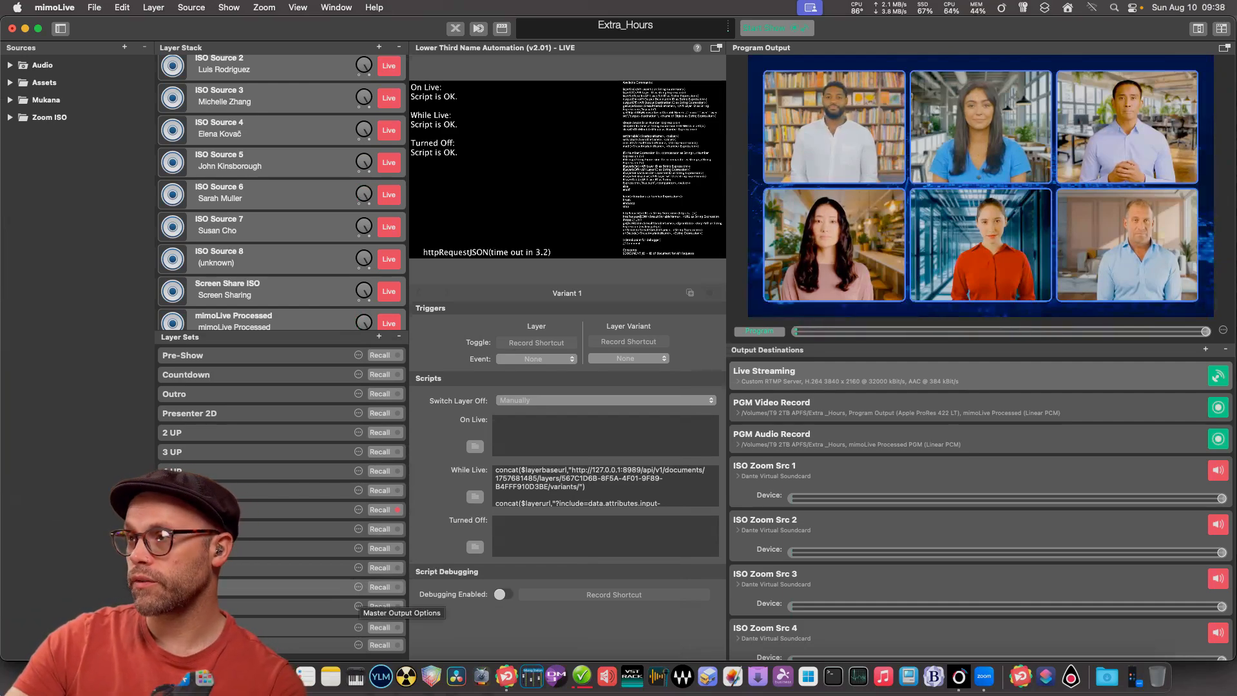
{"action": "left_click", "coordinate": [358, 587]}
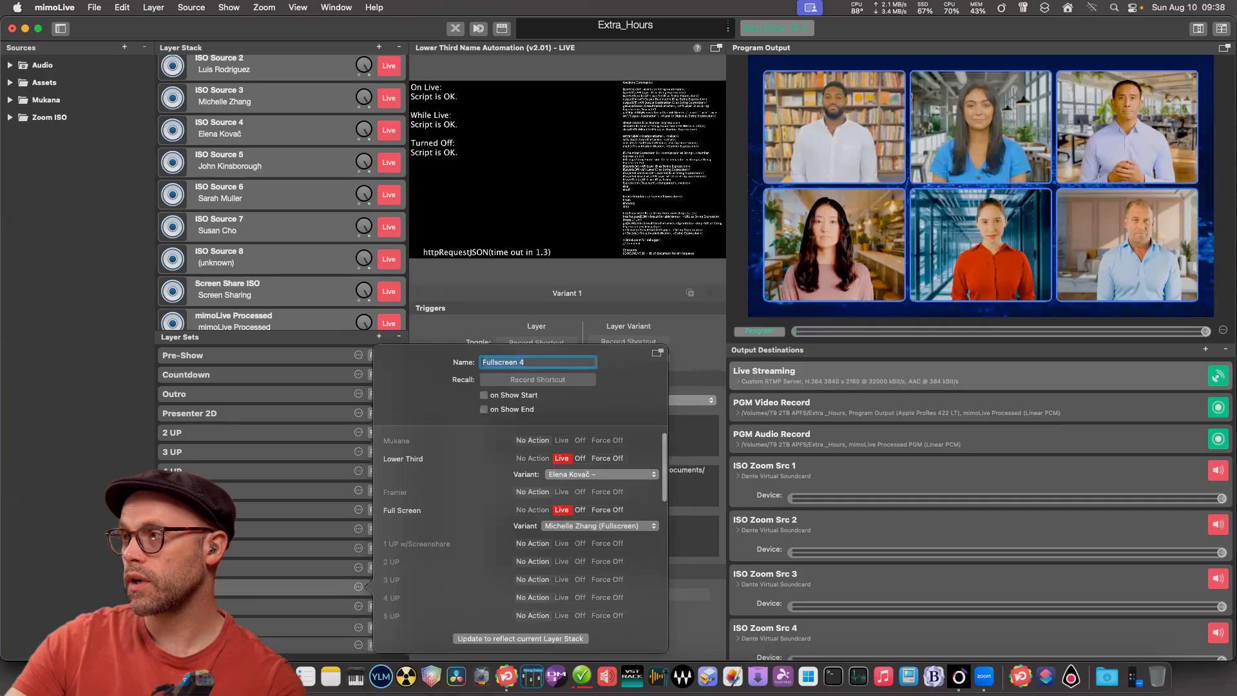
{"action": "left_click", "coordinate": [601, 475]}
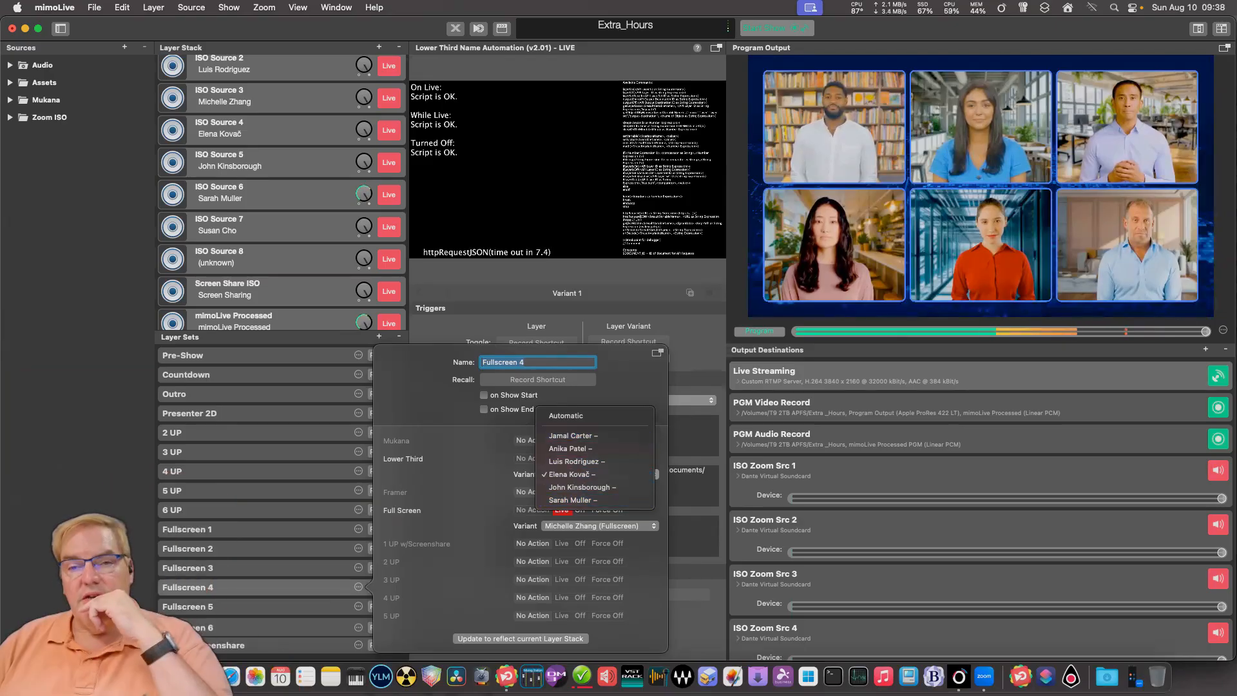
{"action": "key", "text": "Escape"}
- Inspect the Full Screen layer's fourth participant variant and show the Lower Third layer's settings for its first participant
{"action": "scroll", "coordinate": [282, 193], "scroll_direction": "up", "scroll_amount": 12}
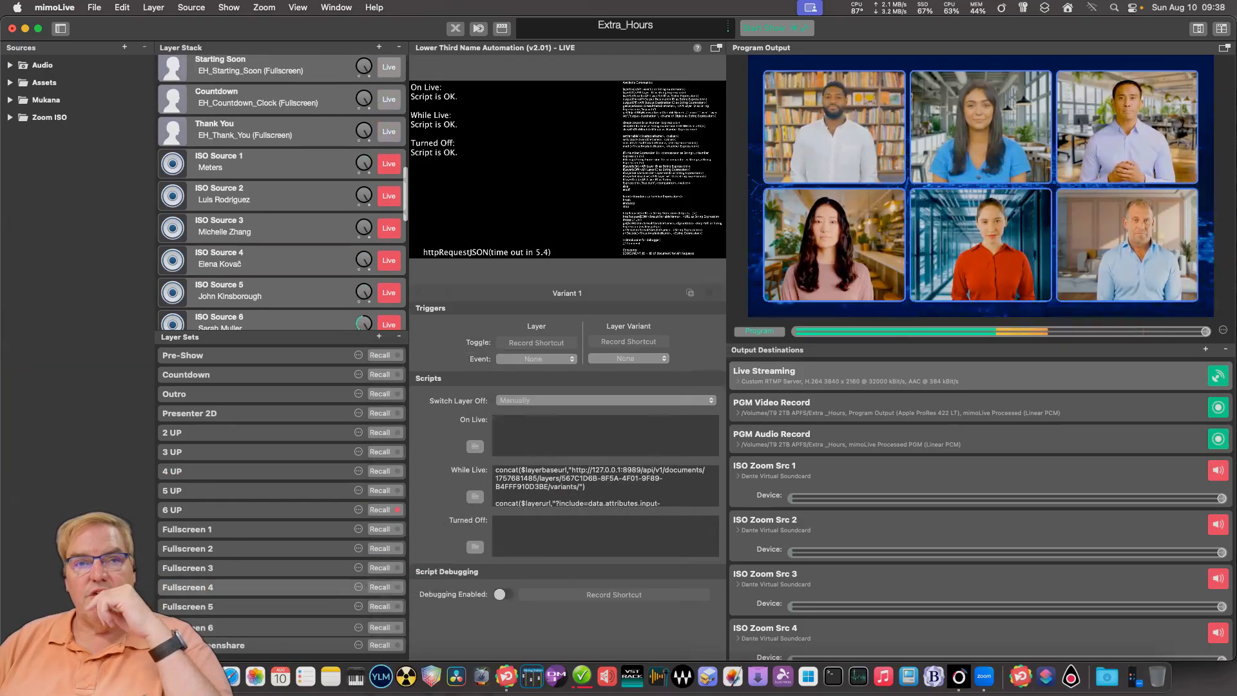
{"action": "scroll", "coordinate": [282, 193], "scroll_direction": "up", "scroll_amount": 5}
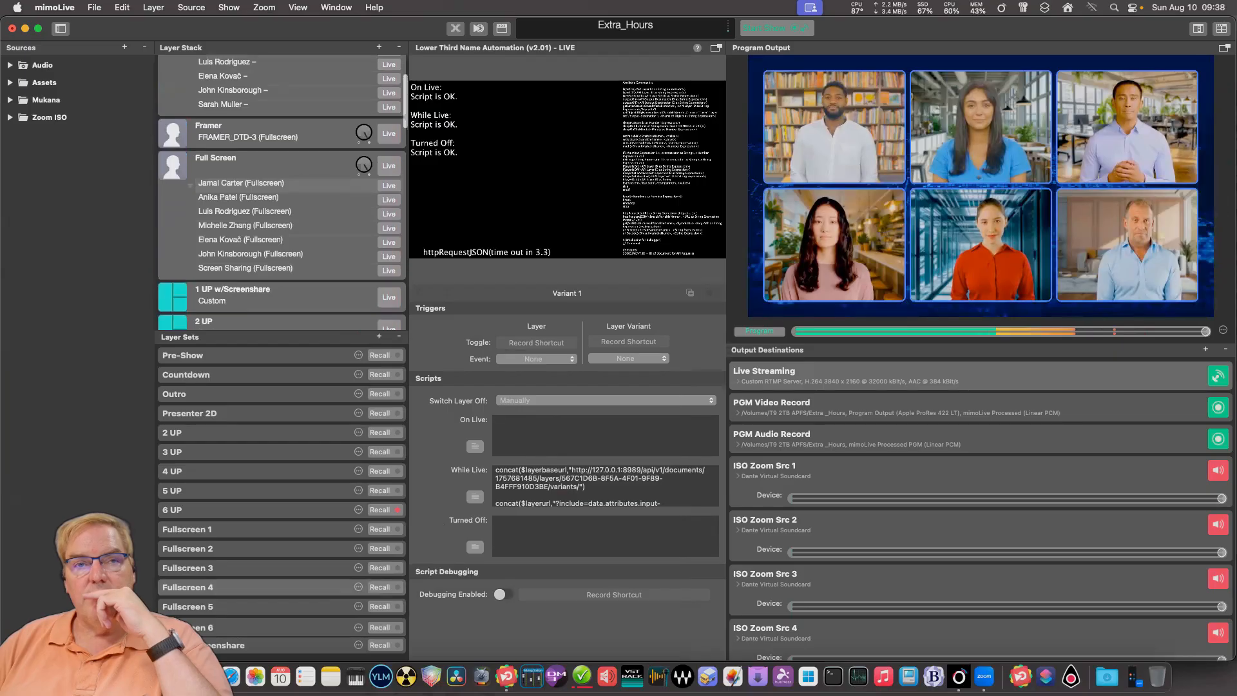
{"action": "left_click", "coordinate": [245, 225]}
{"action": "scroll", "coordinate": [282, 193], "scroll_direction": "down", "scroll_amount": 7}
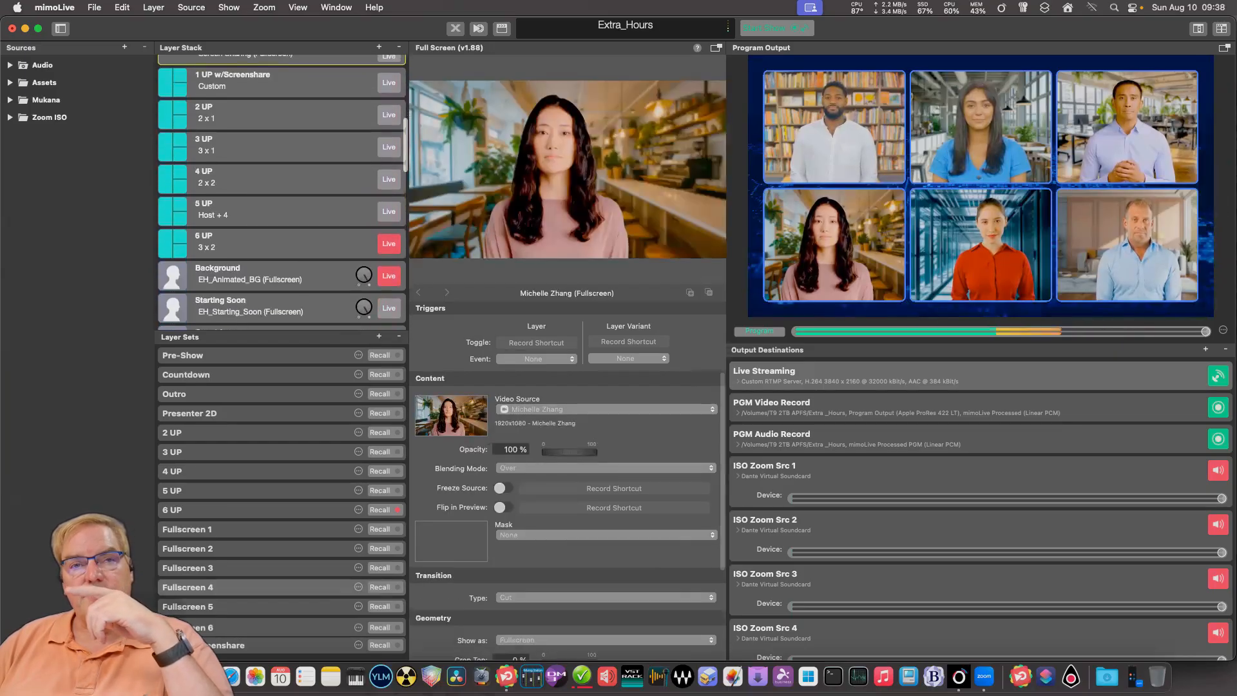
{"action": "scroll", "coordinate": [282, 193], "scroll_direction": "up", "scroll_amount": 7}
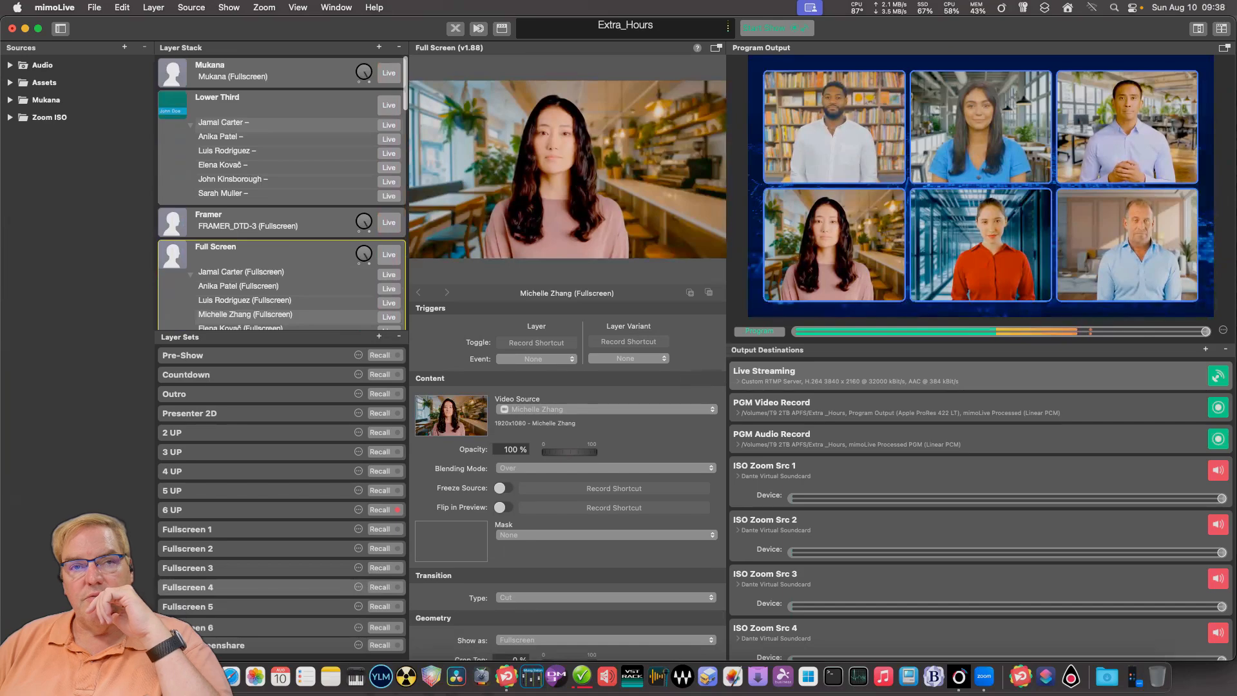
{"action": "left_click", "coordinate": [270, 103]}
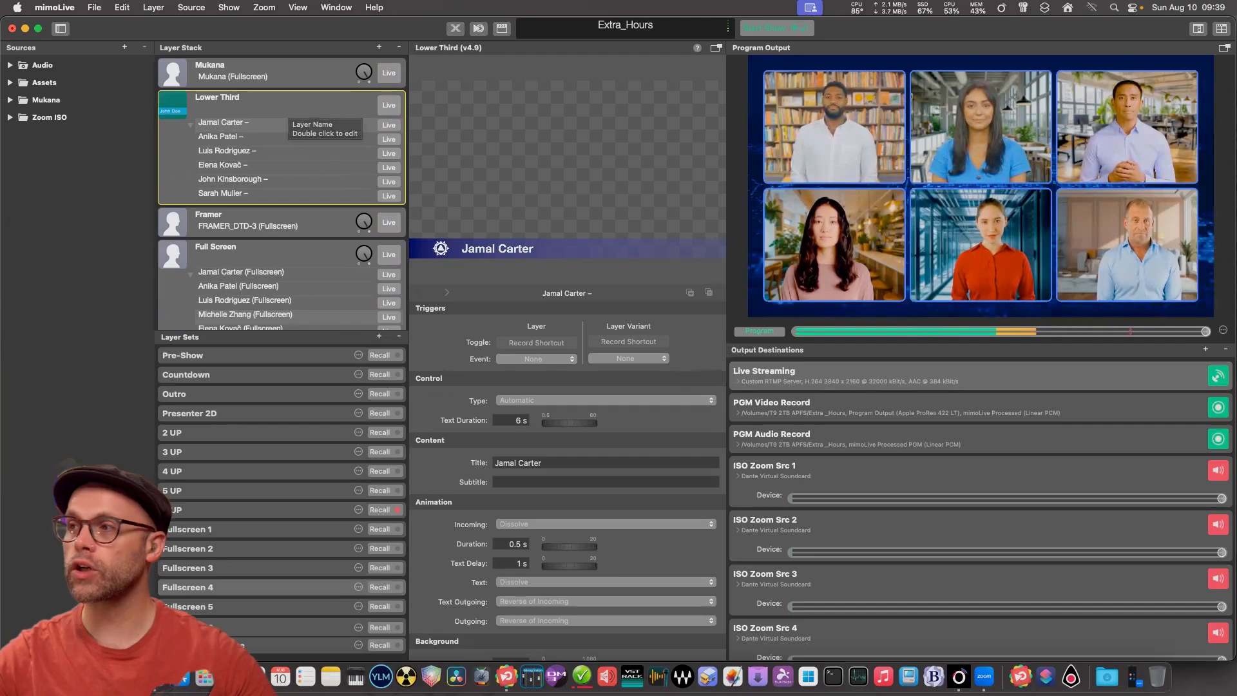
- Switch to Safari and open the Extra_Hours document in mimoLive Remote Controls
{"action": "left_click", "coordinate": [229, 677]}
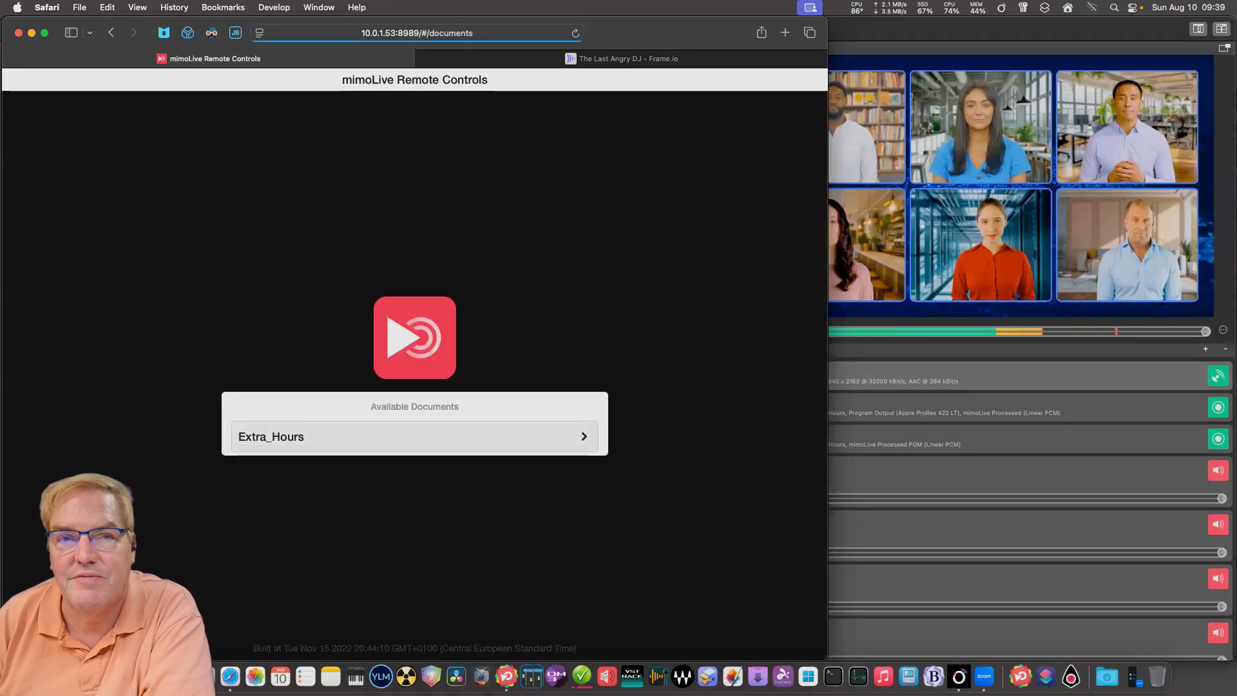
{"action": "left_click", "coordinate": [413, 436]}
{"action": "left_click", "coordinate": [414, 394]}
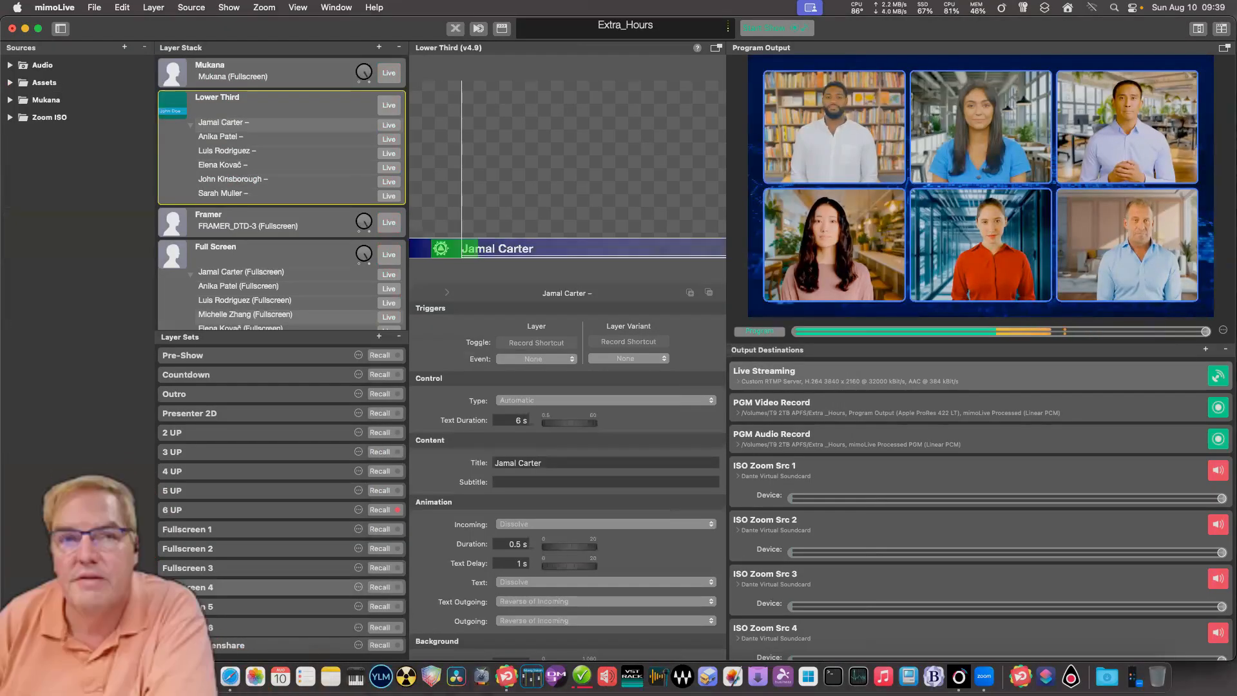
- Return to mimoLive and show the Full Screen layer's settings for its fourth participant variant
{"action": "scroll", "coordinate": [282, 193], "scroll_direction": "down", "scroll_amount": 5}
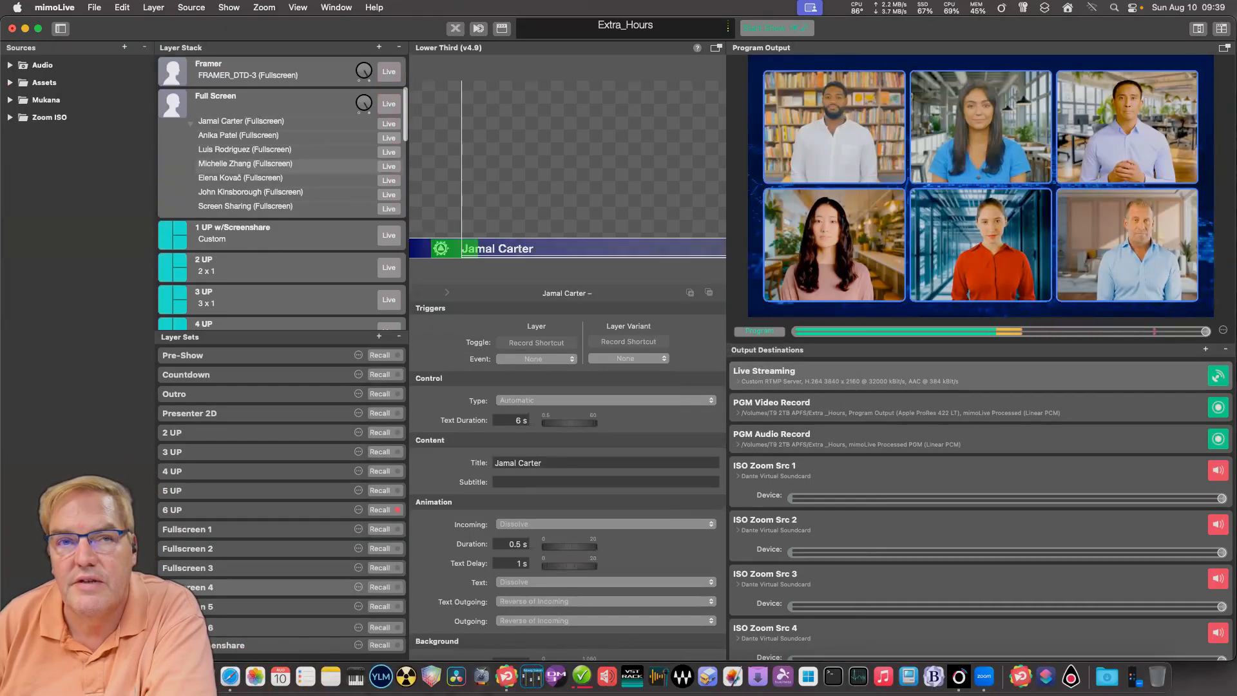
{"action": "left_click", "coordinate": [270, 104]}
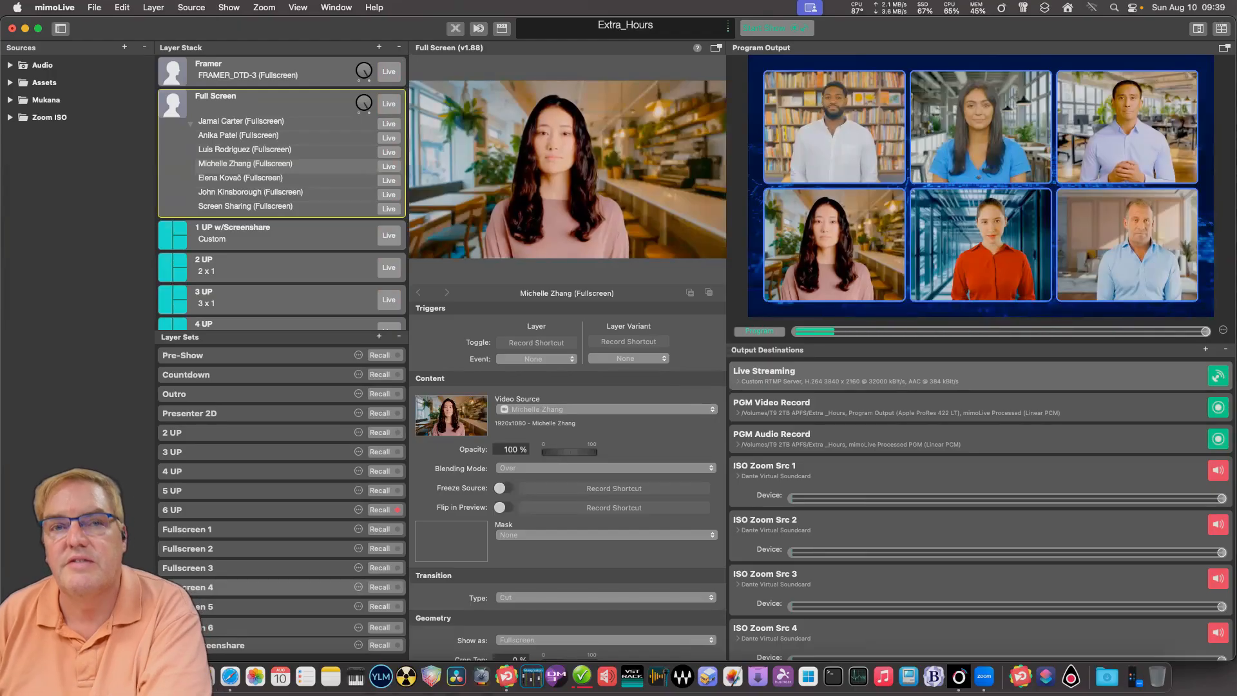
{"action": "scroll", "coordinate": [258, 193], "scroll_direction": "up", "scroll_amount": 2}
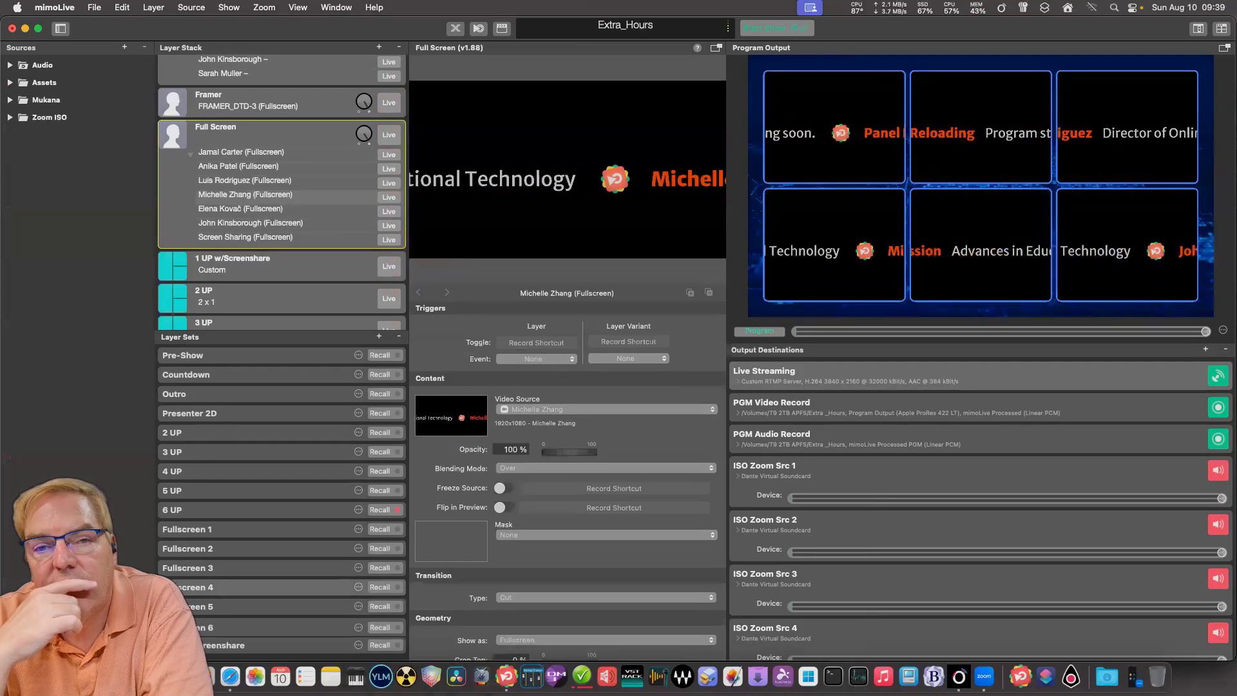
- Open the Fullscreen 4 layer set's settings and check the variants offered for the Full Screen and Lower Third layers
{"action": "left_click", "coordinate": [358, 585]}
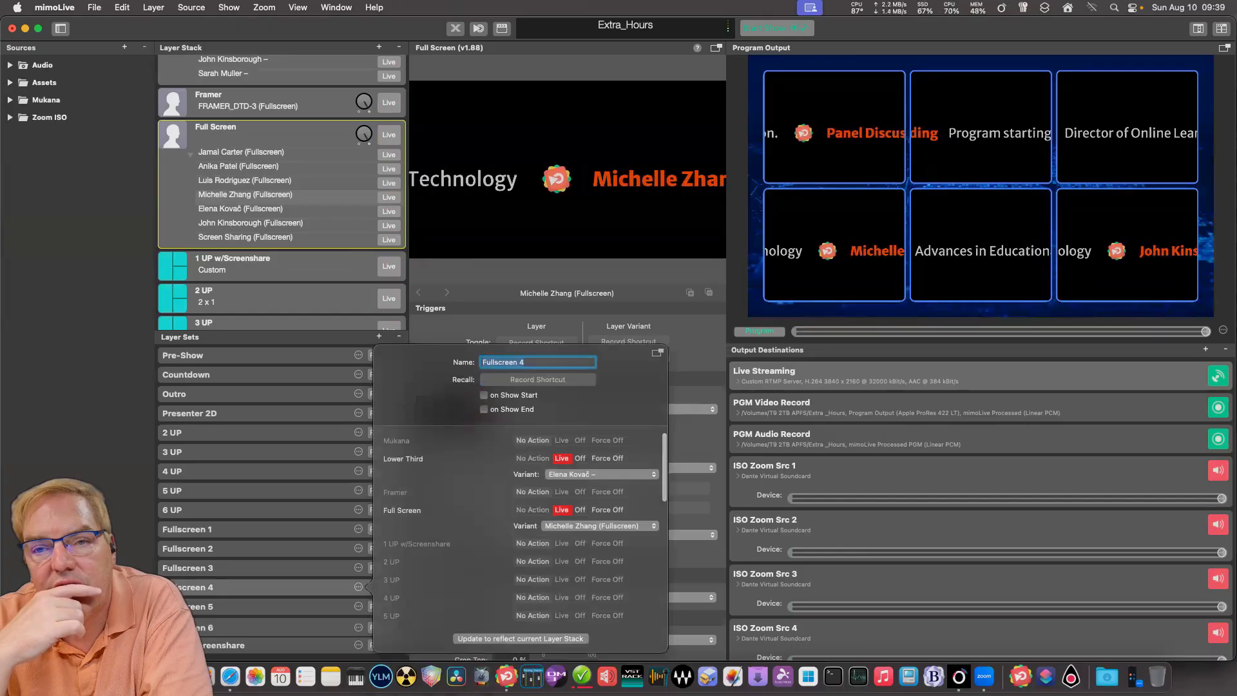
{"action": "left_click", "coordinate": [599, 526]}
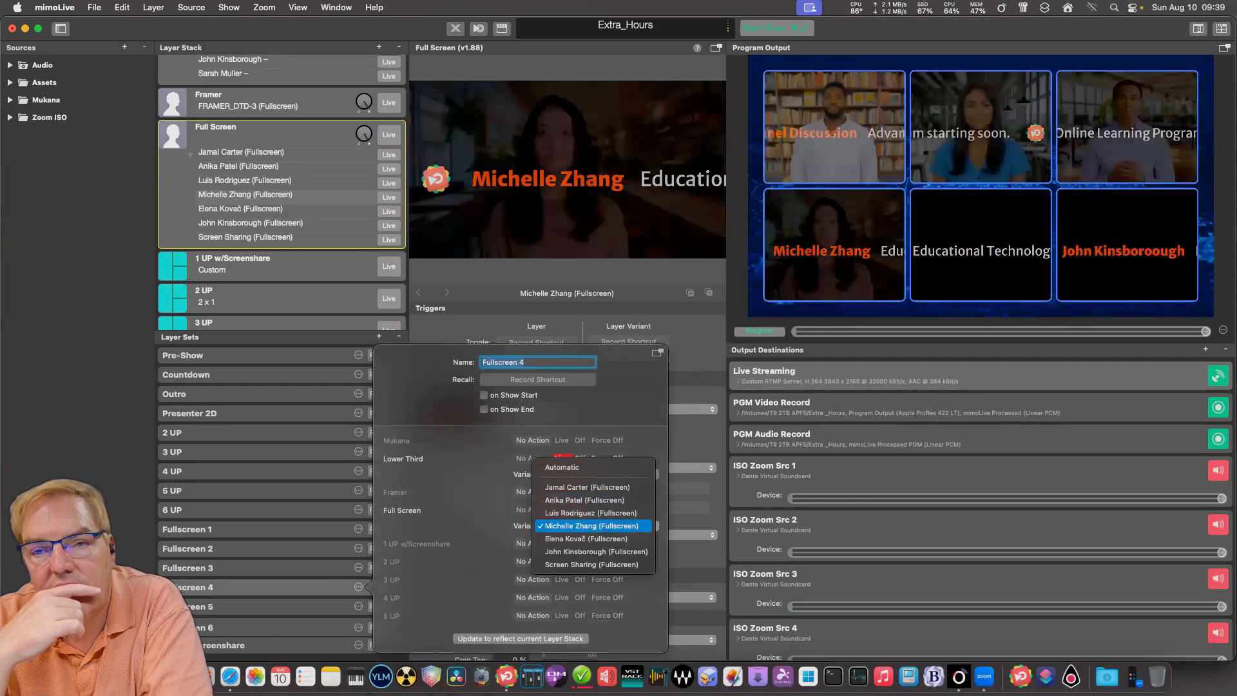
{"action": "key", "text": "Escape"}
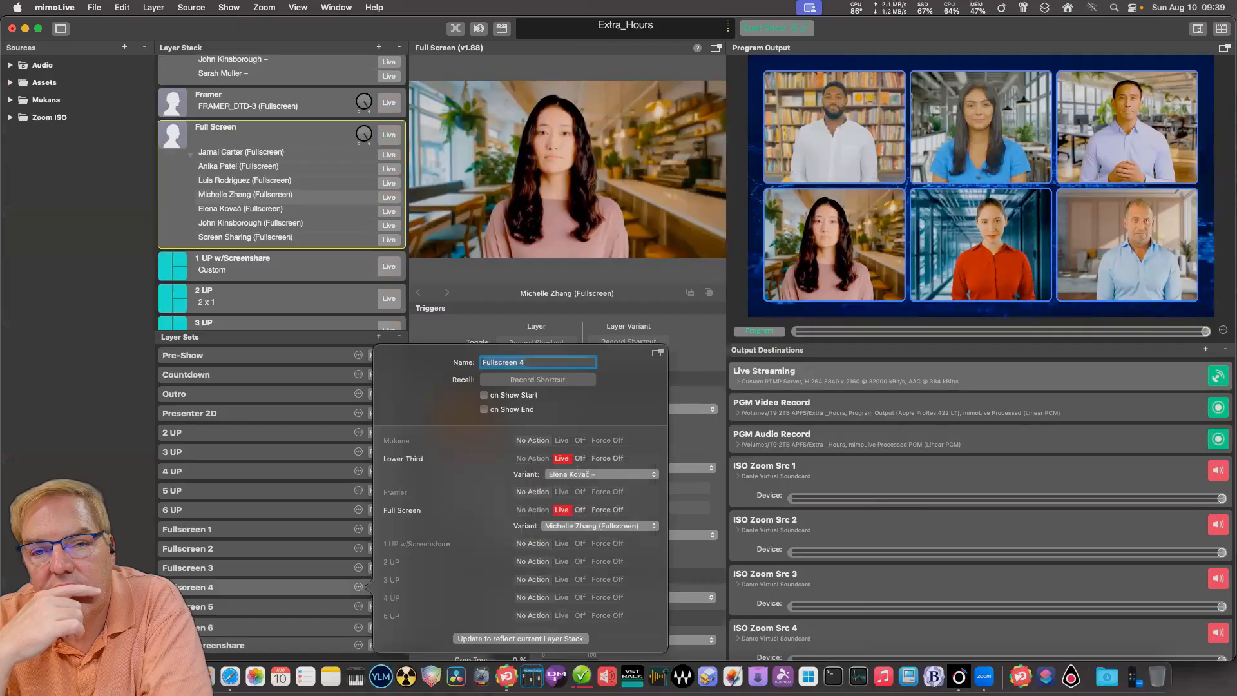
{"action": "left_click", "coordinate": [580, 474]}
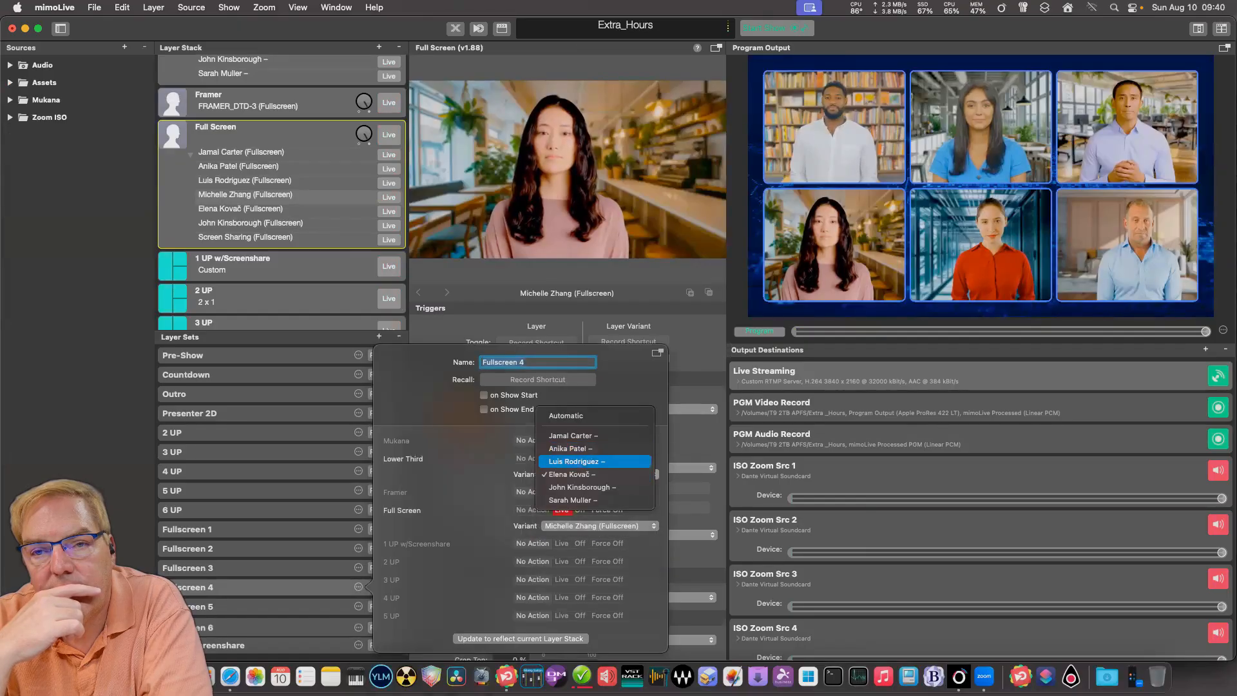
{"action": "left_click", "coordinate": [580, 474]}
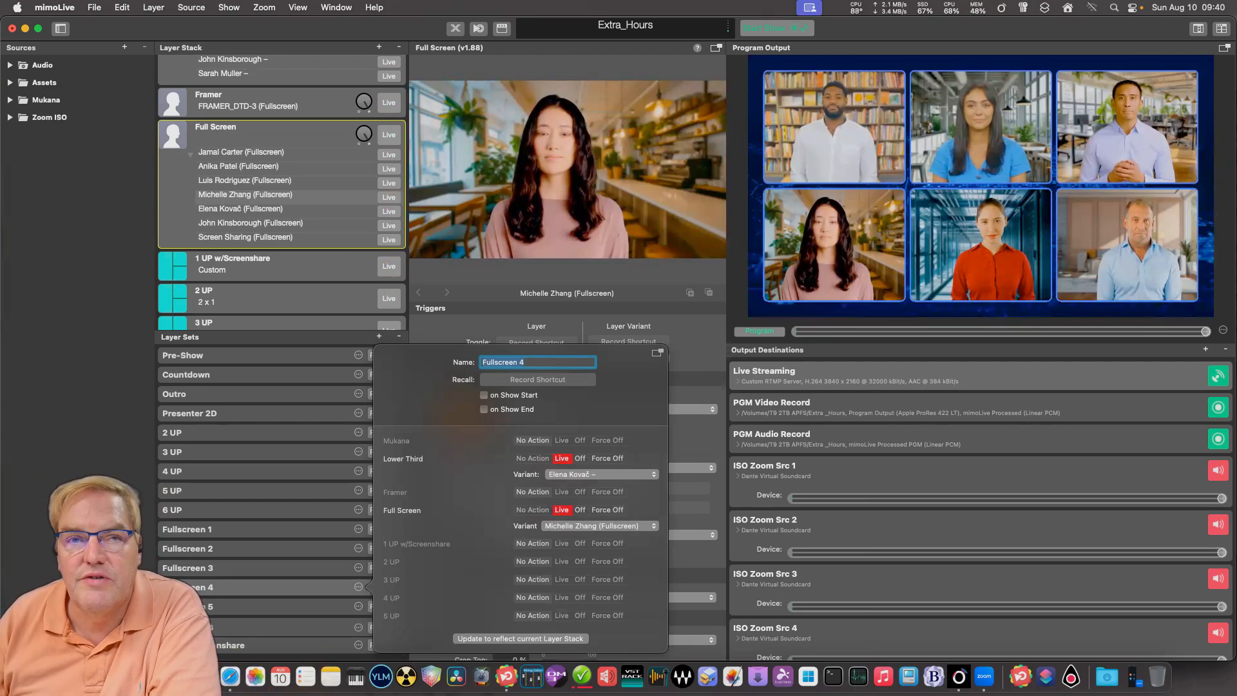
- Recheck Fullscreen 4's Lower Third and Full Screen variant choices without changing them, and close the layer set's settings
{"action": "left_click", "coordinate": [601, 474]}
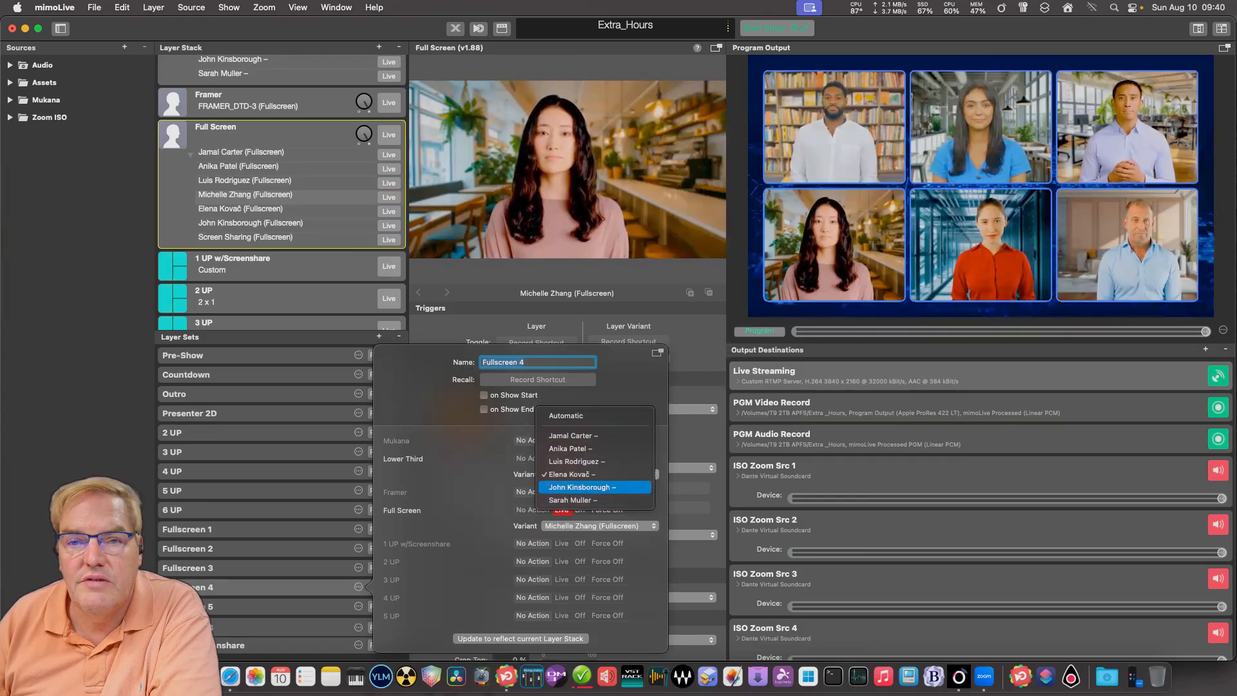
{"action": "key", "text": "Escape"}
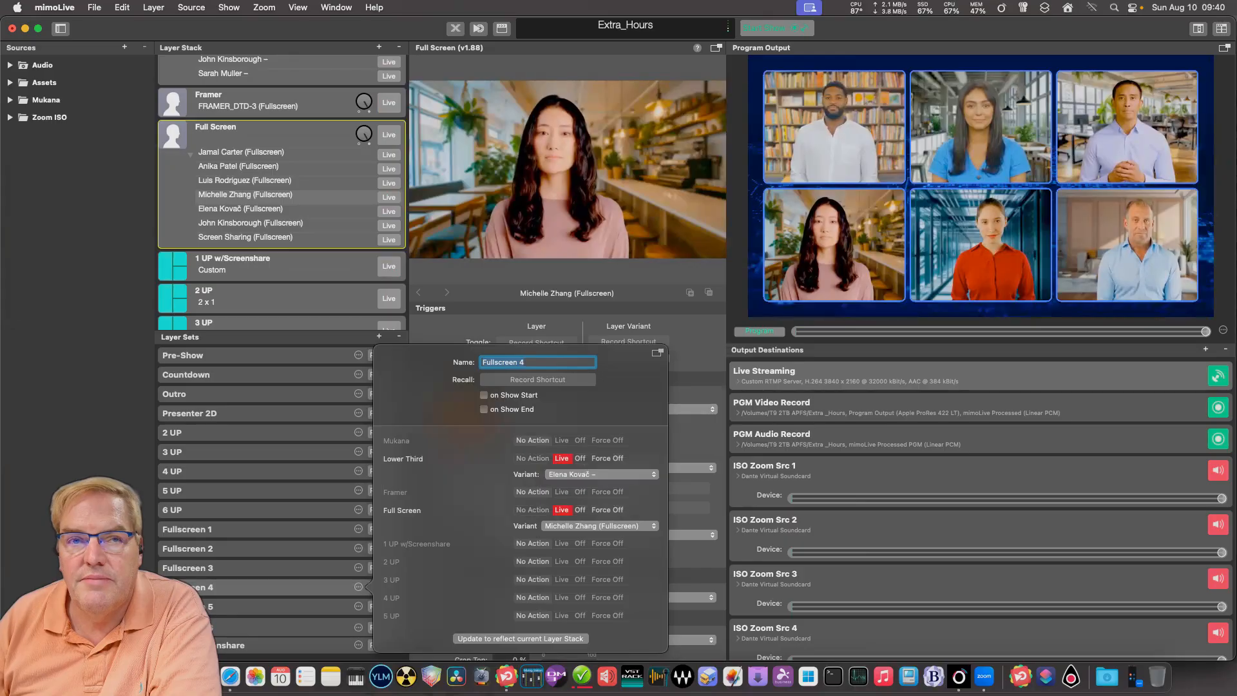
{"action": "left_click", "coordinate": [600, 526]}
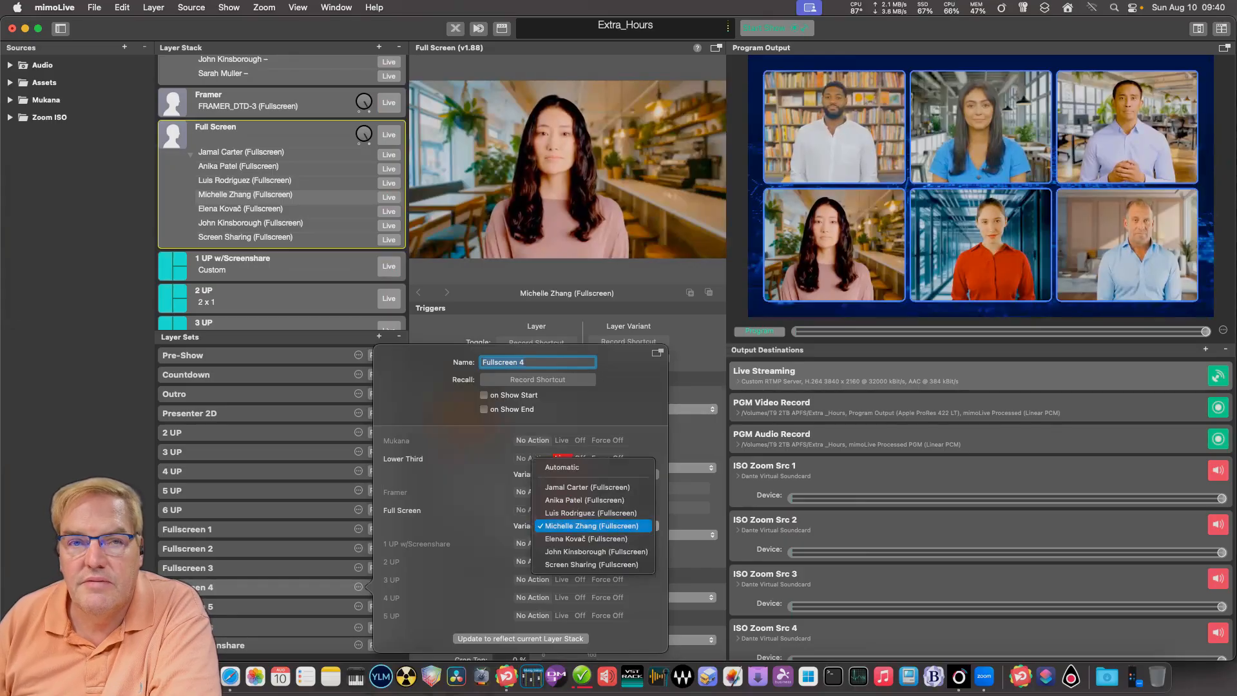
{"action": "key", "text": "Escape"}
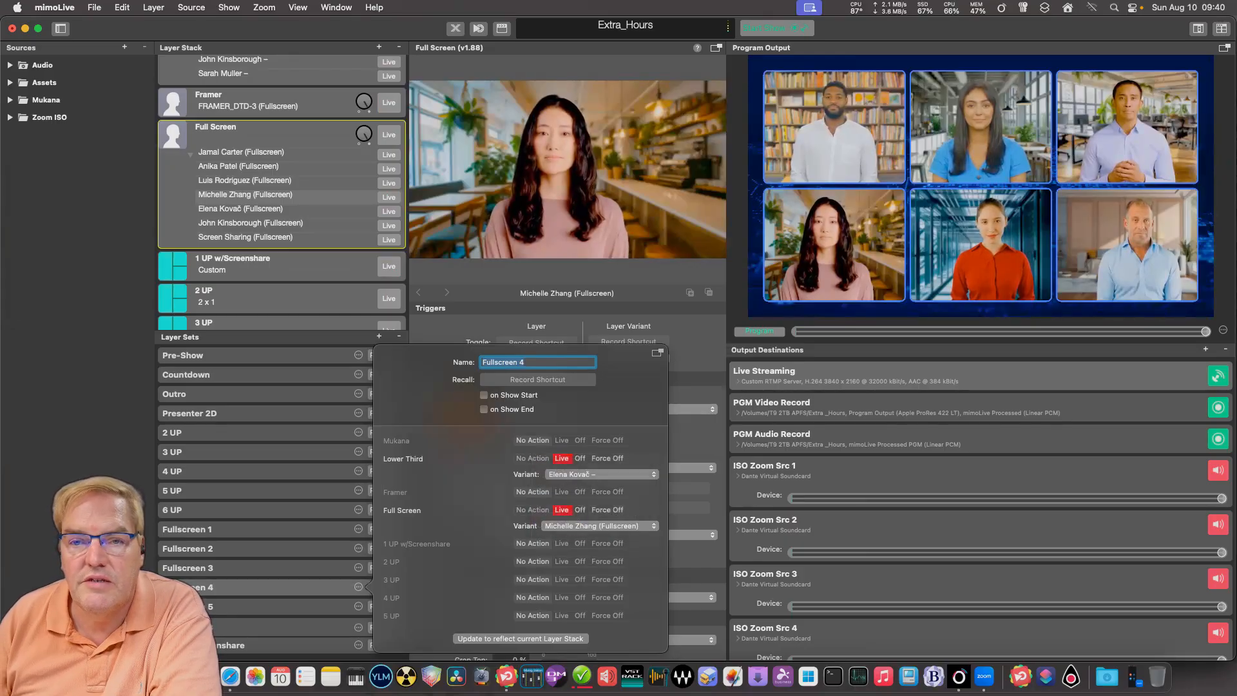
{"action": "key", "text": "Escape"}
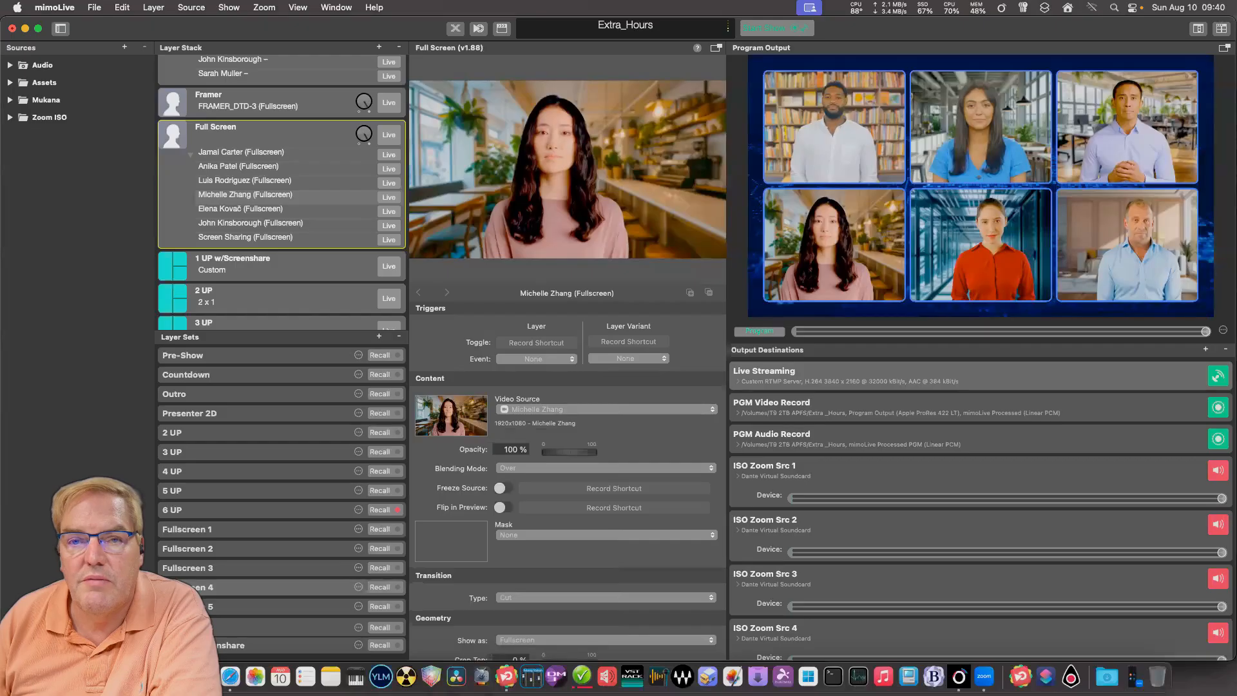
- Expand the Zoom ISO folder and examine the order of its sources and the participant assigned to each
{"action": "left_click", "coordinate": [10, 117]}
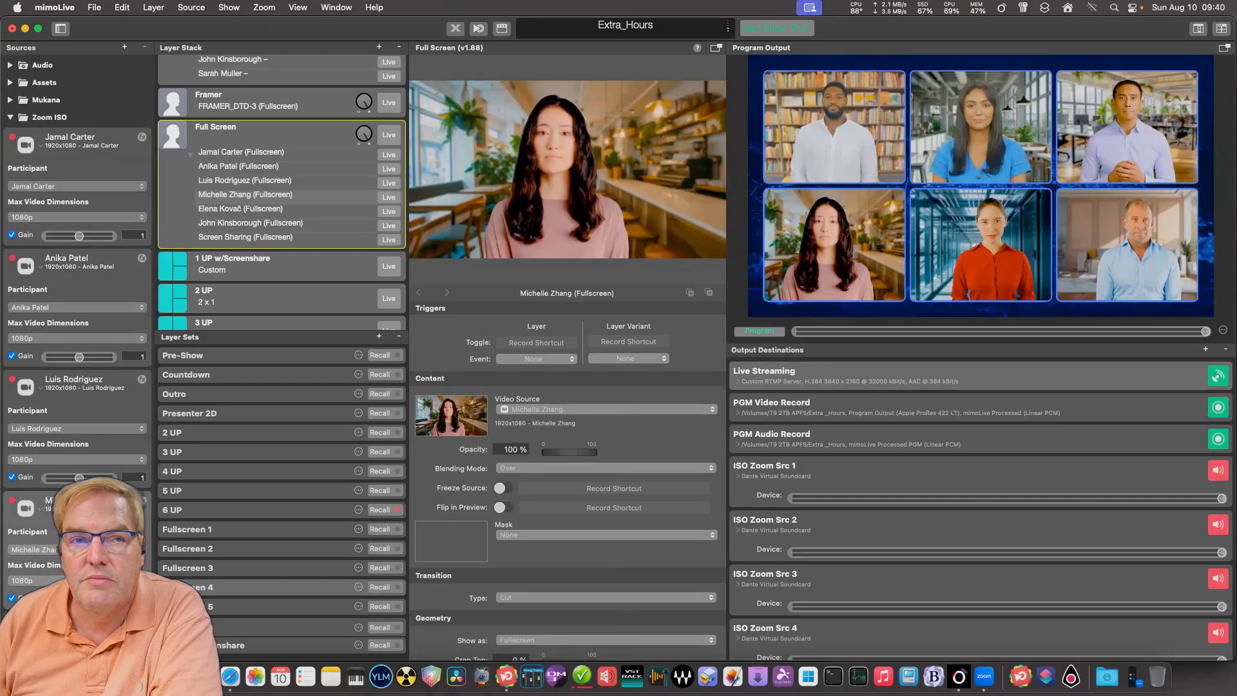
{"action": "scroll", "coordinate": [77, 258], "scroll_direction": "down", "scroll_amount": 3}
{"action": "scroll", "coordinate": [77, 258], "scroll_direction": "down", "scroll_amount": 5}
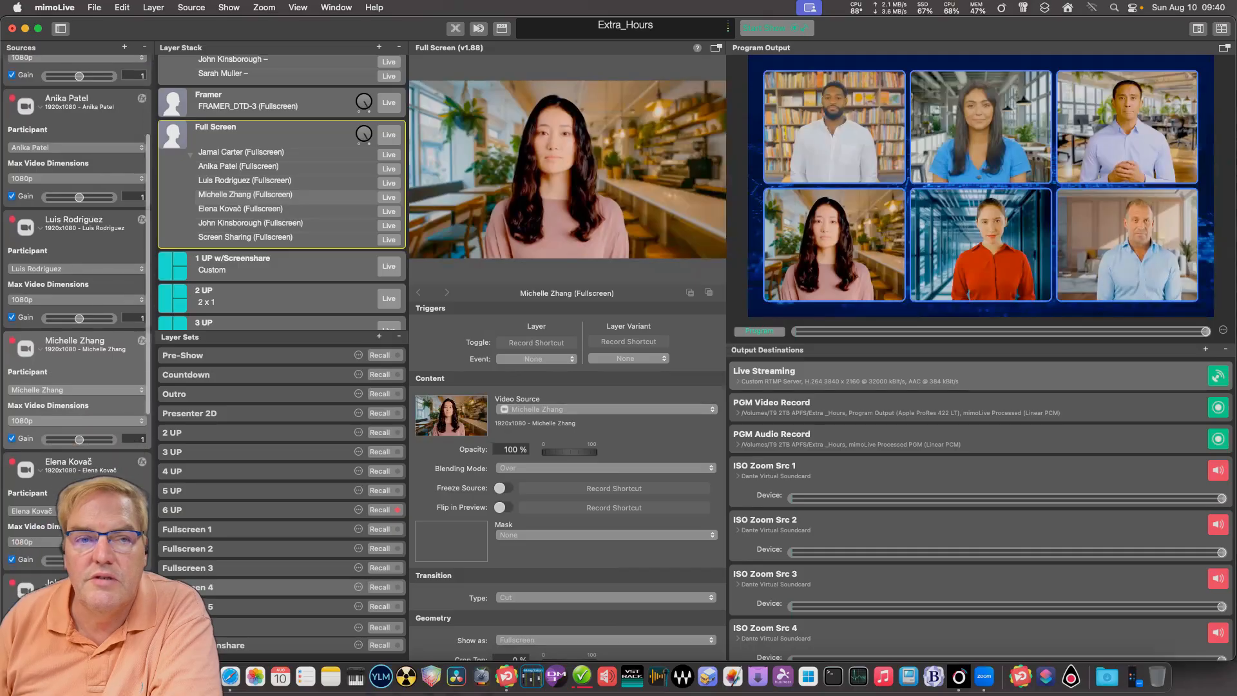
{"action": "scroll", "coordinate": [77, 322], "scroll_direction": "down", "scroll_amount": 7}
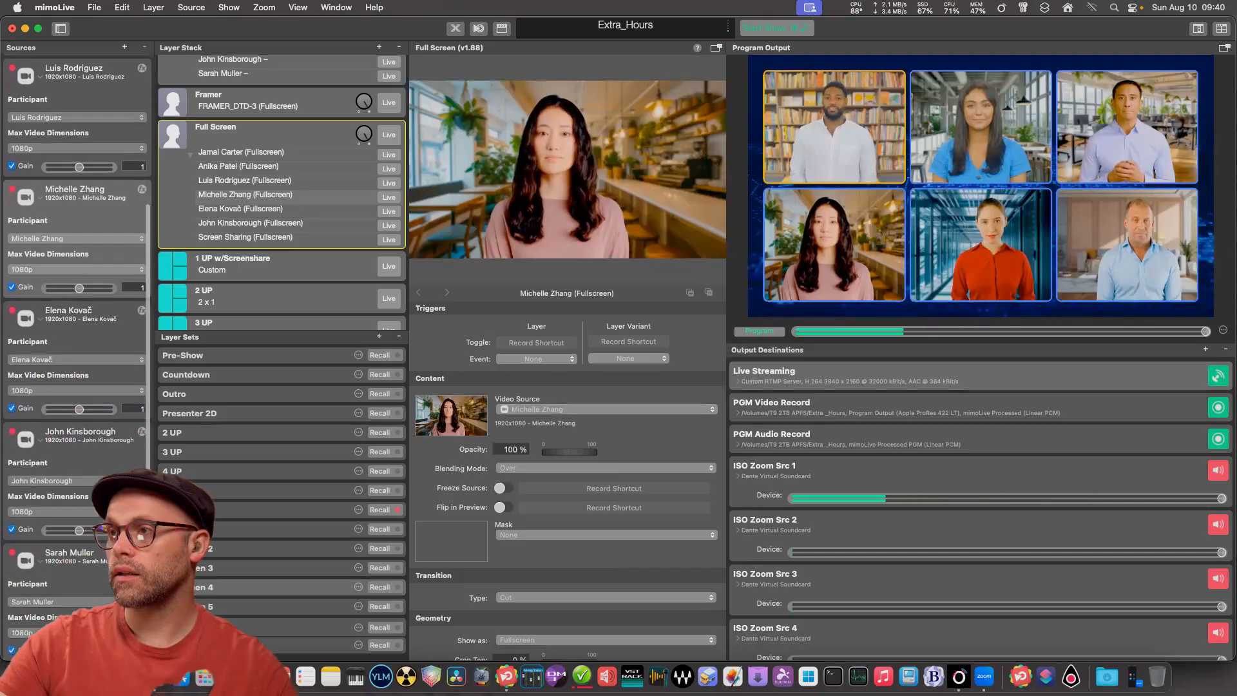
{"action": "scroll", "coordinate": [77, 322], "scroll_direction": "down", "scroll_amount": 4}
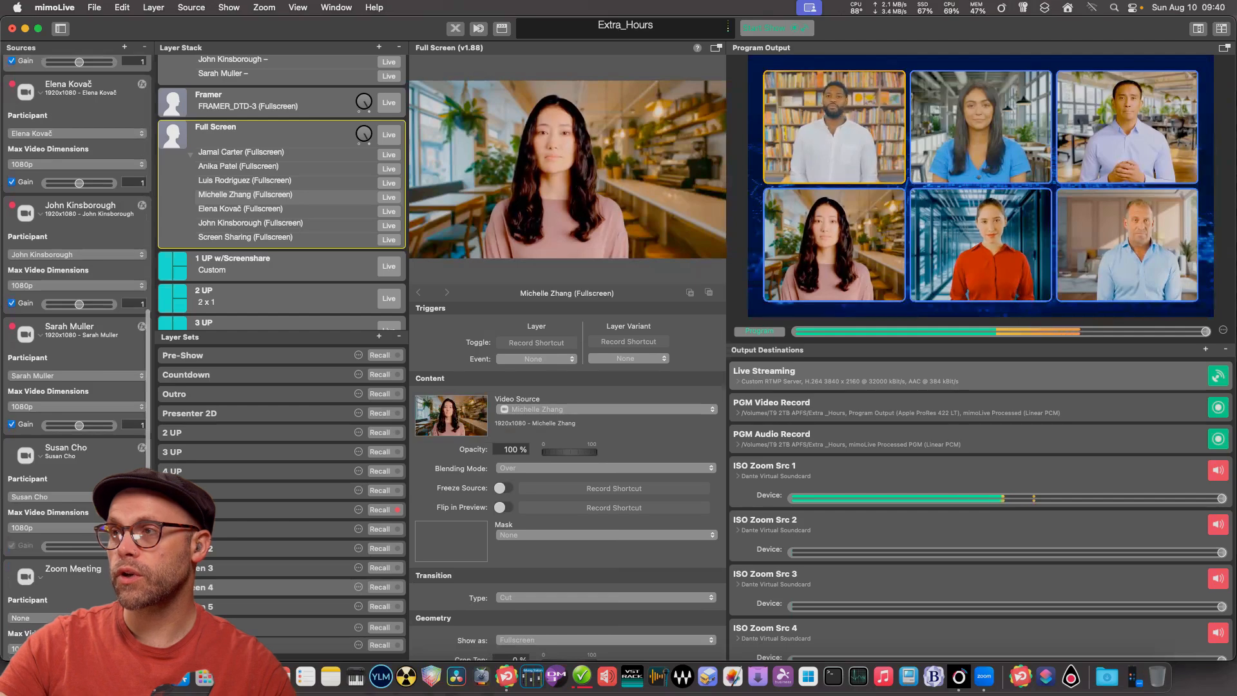
{"action": "scroll", "coordinate": [77, 258], "scroll_direction": "up", "scroll_amount": 6}
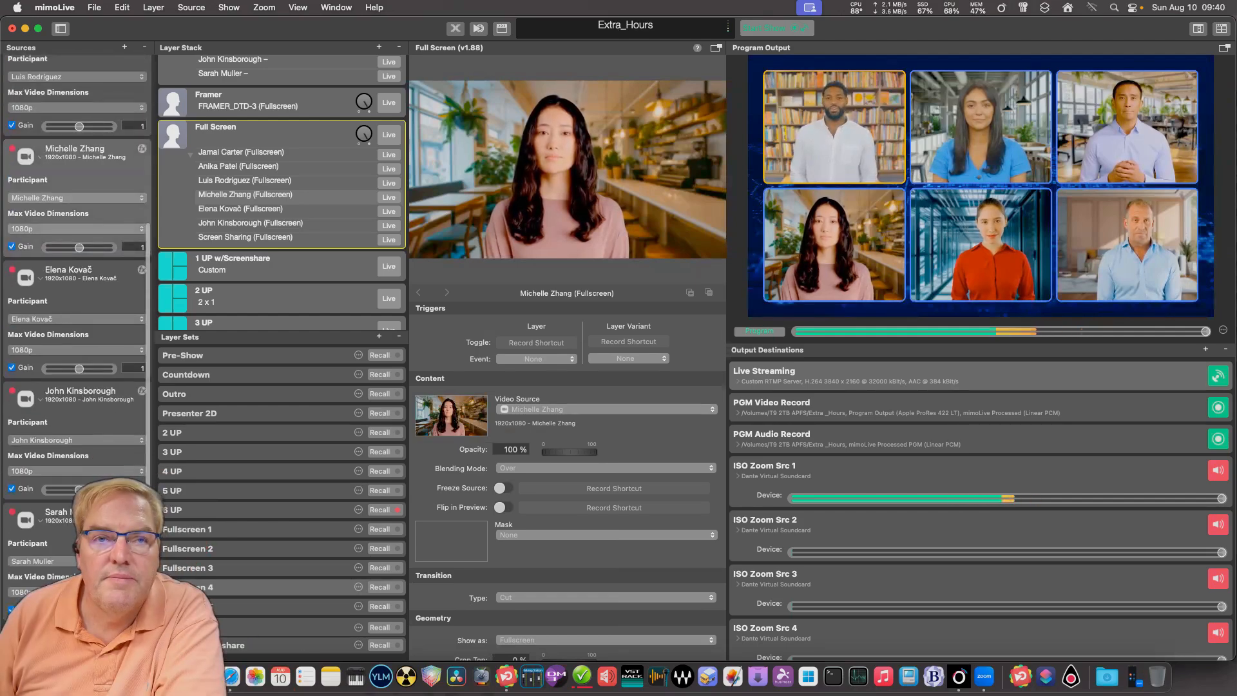
{"action": "scroll", "coordinate": [77, 290], "scroll_direction": "up", "scroll_amount": 8}
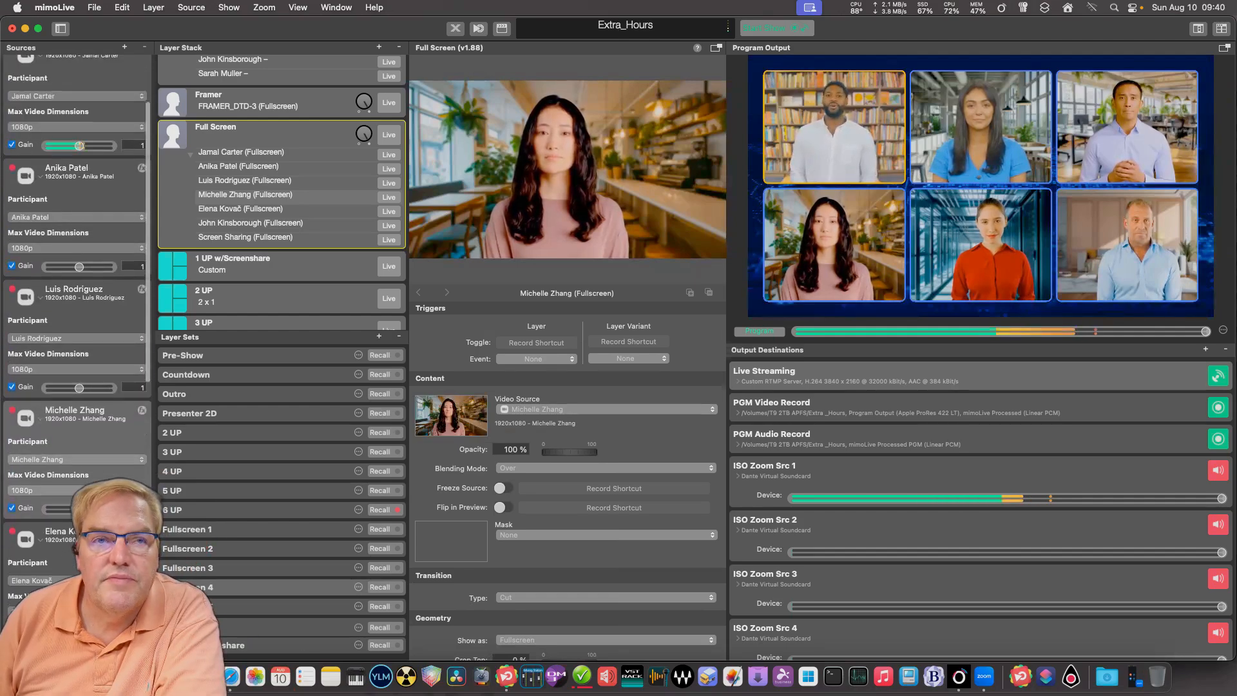
{"action": "scroll", "coordinate": [77, 290], "scroll_direction": "up", "scroll_amount": 2}
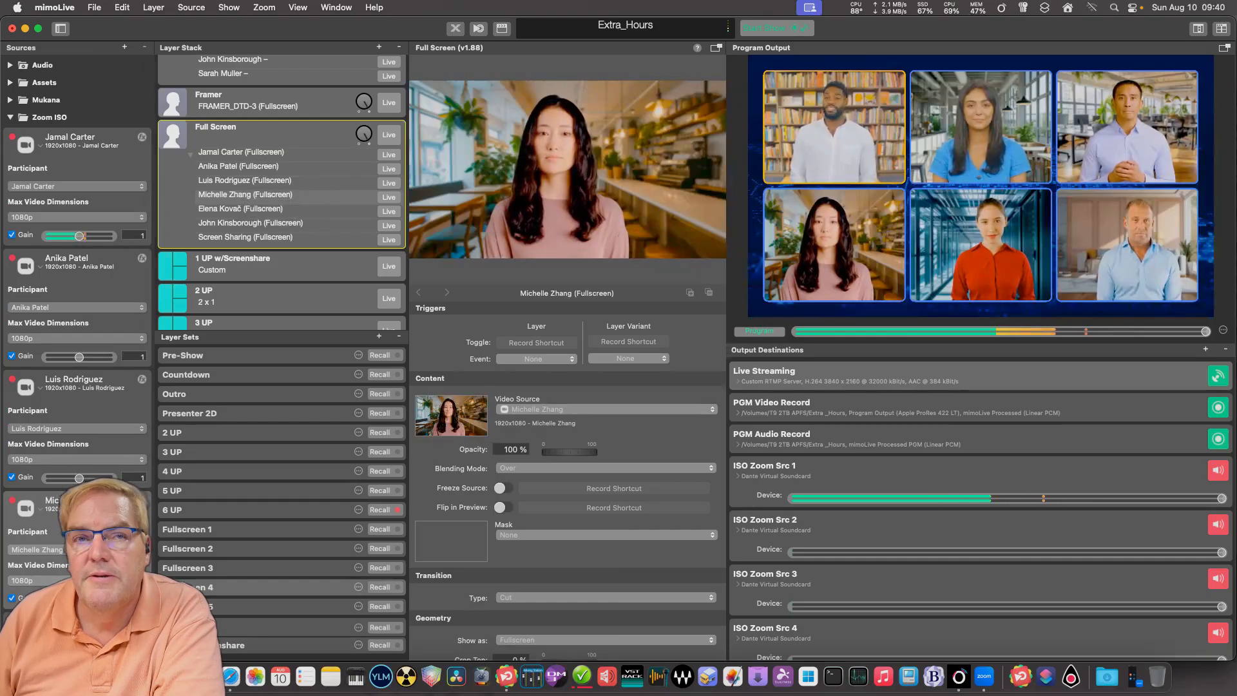
{"action": "scroll", "coordinate": [77, 219], "scroll_direction": "down", "scroll_amount": 3}
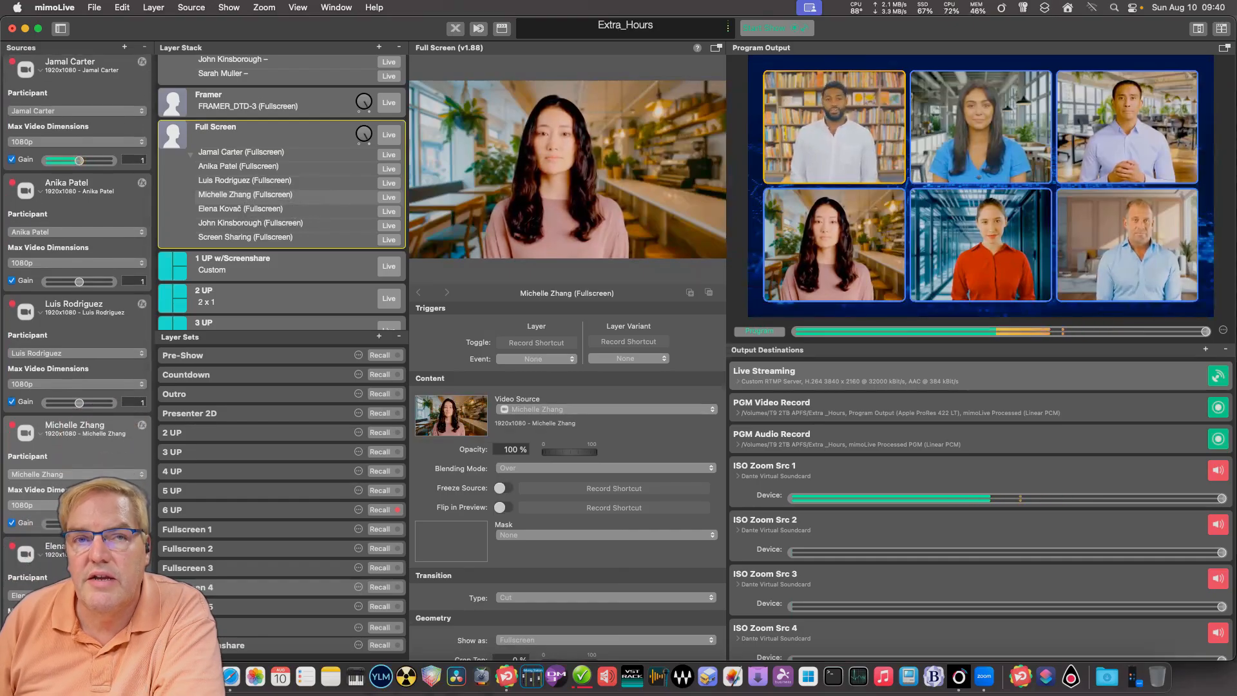
- Show the Lower Third layer's settings and compare its variants with the Zoom ISO sources and the Full Screen variants
{"action": "scroll", "coordinate": [282, 193], "scroll_direction": "up", "scroll_amount": 4}
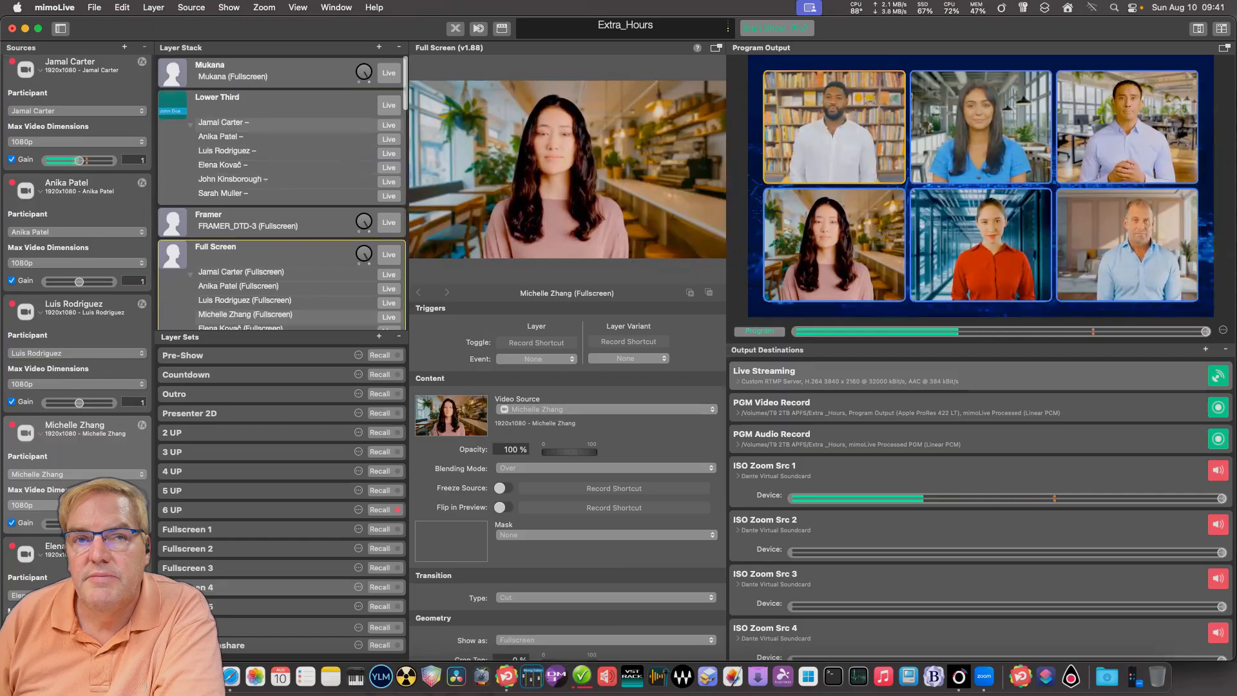
{"action": "left_click", "coordinate": [277, 103]}
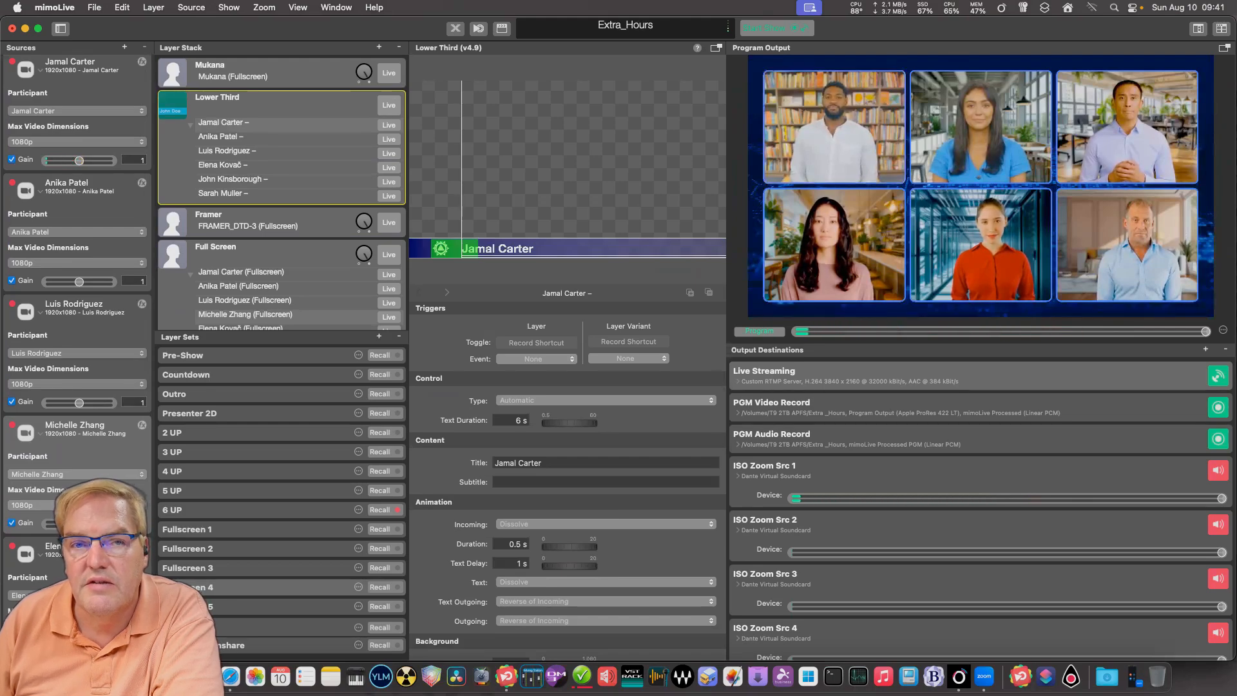
{"action": "scroll", "coordinate": [77, 348], "scroll_direction": "down", "scroll_amount": 7}
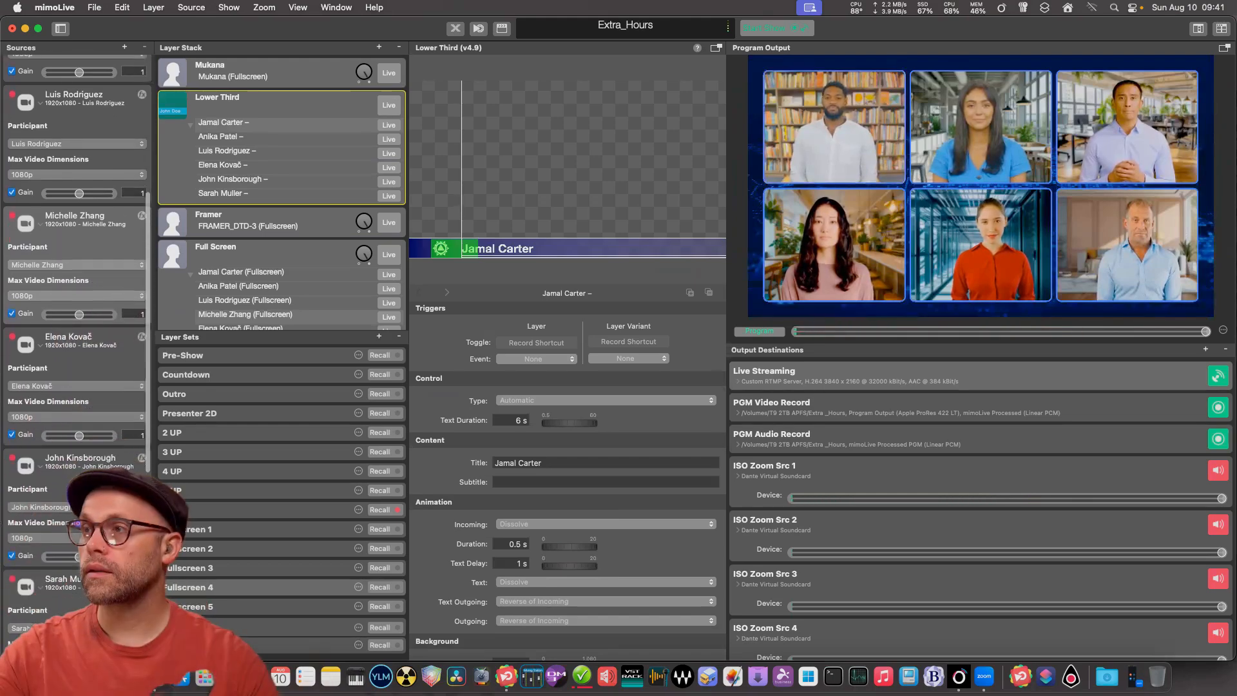
{"action": "scroll", "coordinate": [77, 348], "scroll_direction": "down", "scroll_amount": 2}
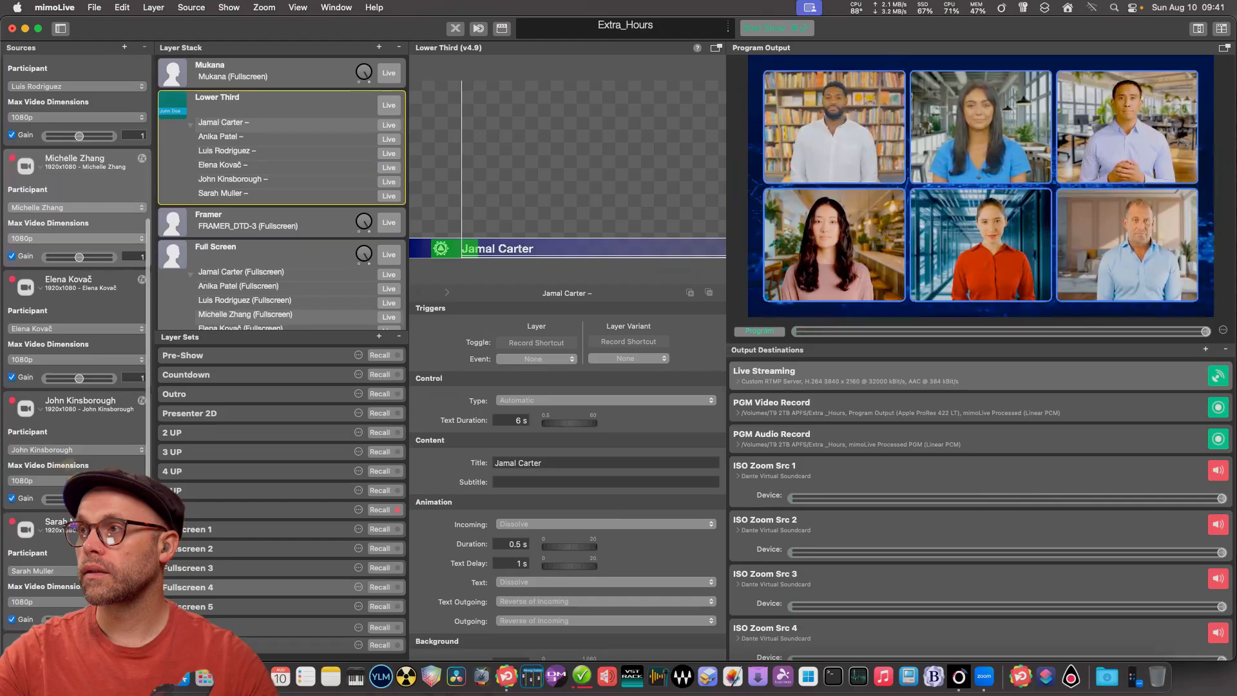
{"action": "scroll", "coordinate": [281, 193], "scroll_direction": "down", "scroll_amount": 1}
{"action": "scroll", "coordinate": [282, 193], "scroll_direction": "down", "scroll_amount": 3}
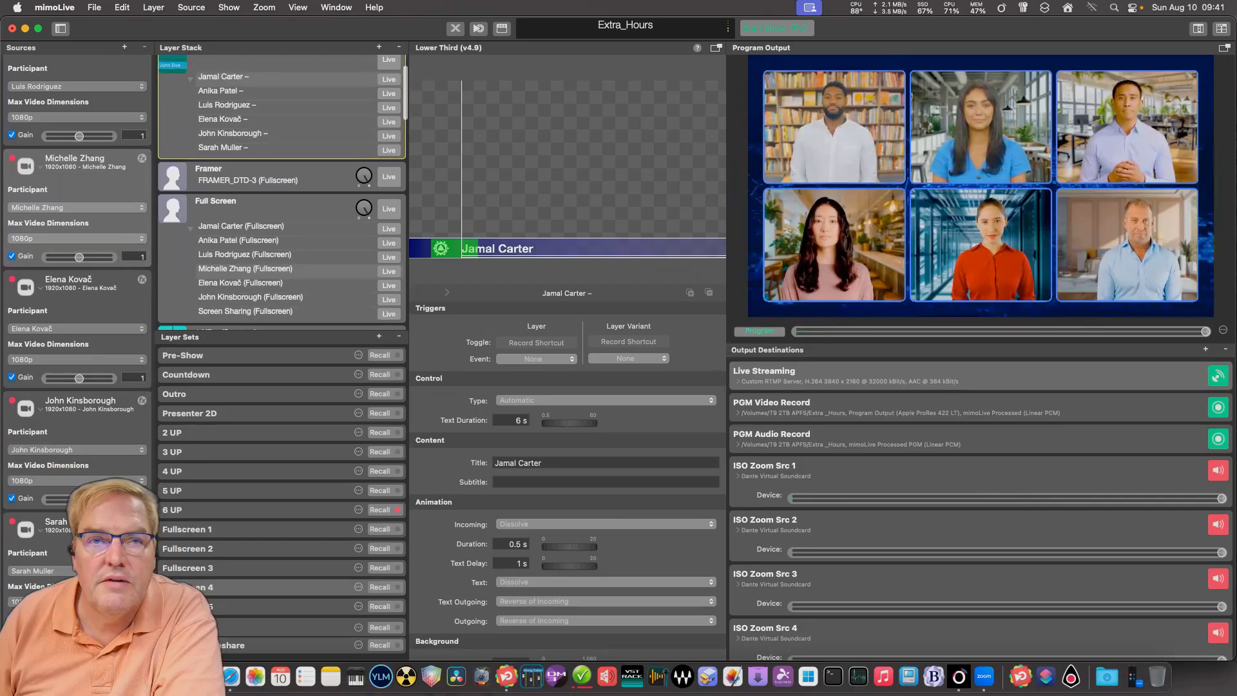
{"action": "scroll", "coordinate": [281, 194], "scroll_direction": "up", "scroll_amount": 2}
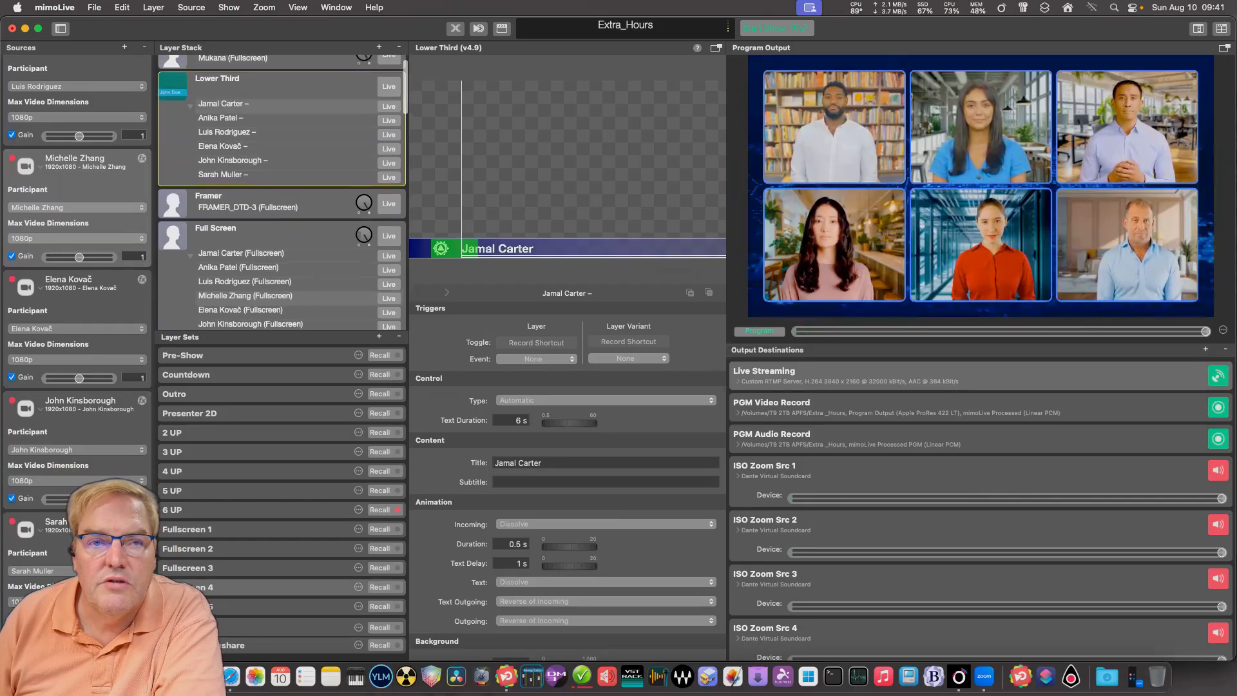
{"action": "scroll", "coordinate": [281, 193], "scroll_direction": "down", "scroll_amount": 3}
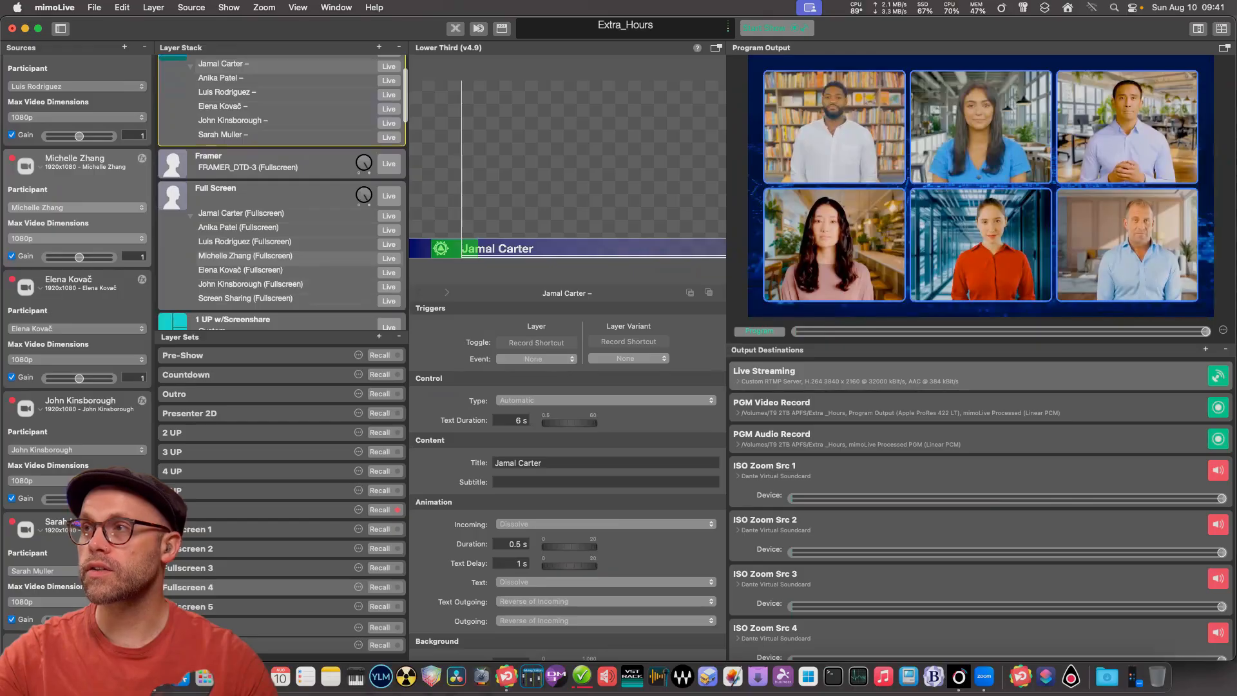
- Inspect the Full Screen layer's settings, and compare the Lower Third layer's last participant variant with the Zoom ISO sources
{"action": "left_click", "coordinate": [277, 192]}
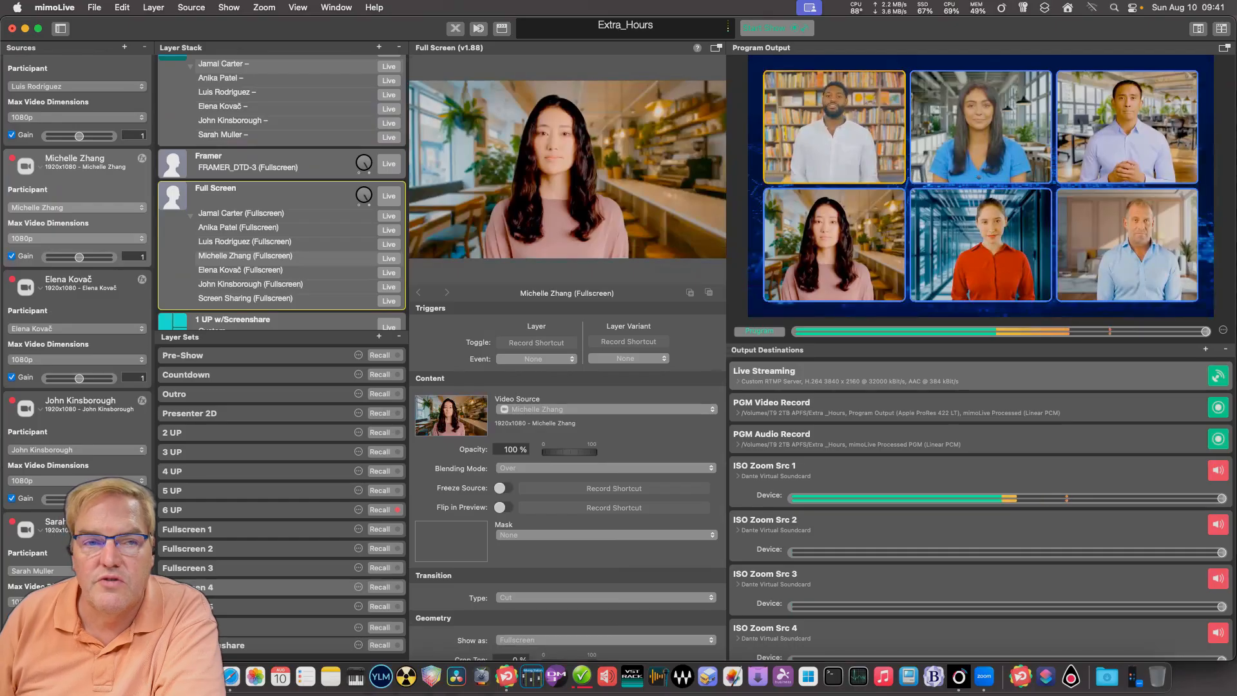
{"action": "scroll", "coordinate": [281, 193], "scroll_direction": "up", "scroll_amount": 3}
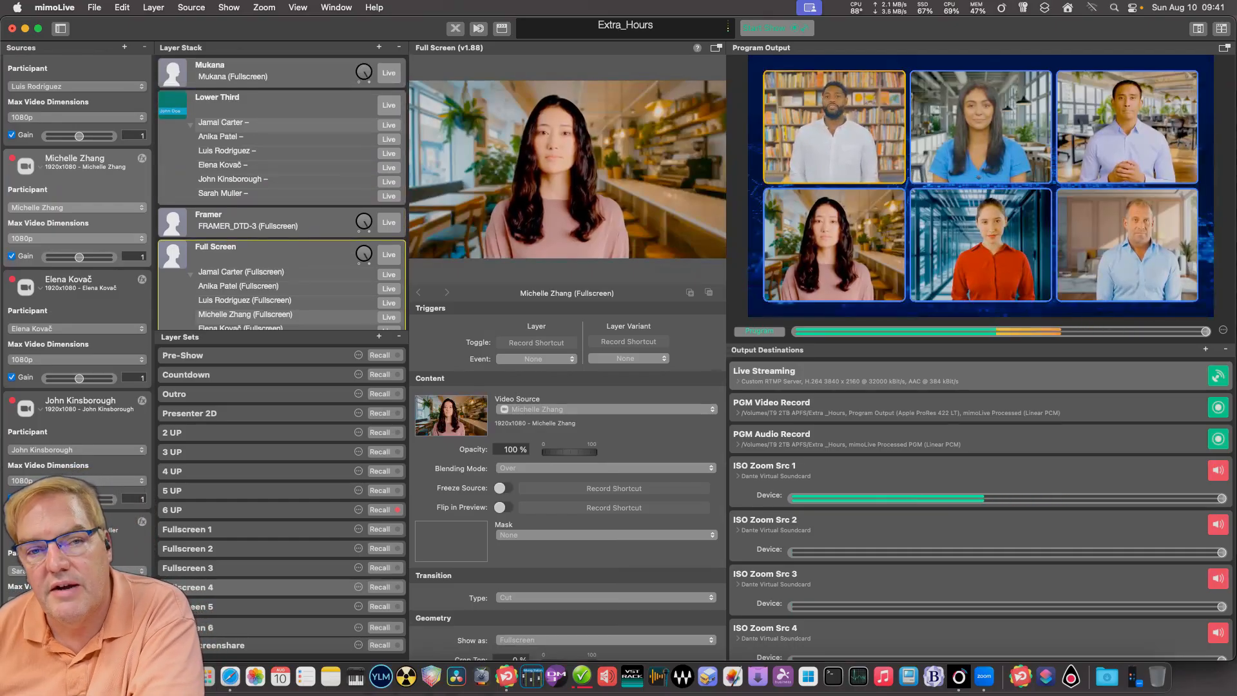
{"action": "left_click", "coordinate": [271, 103]}
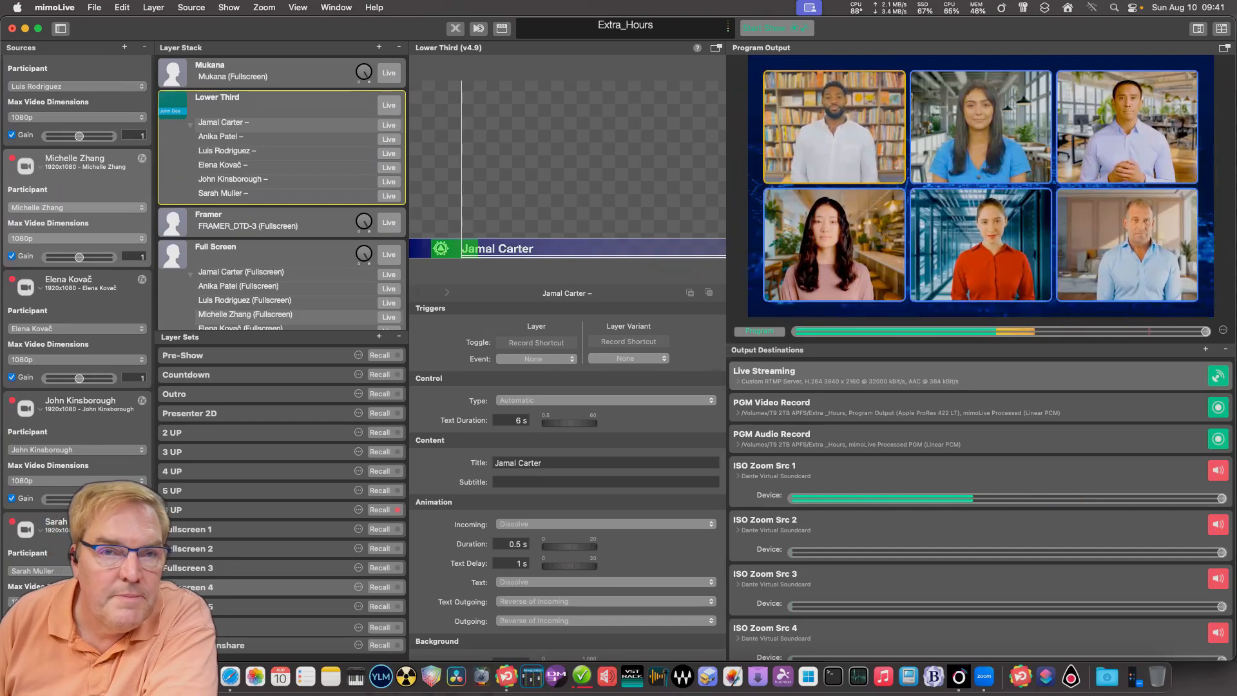
{"action": "left_click", "coordinate": [223, 193]}
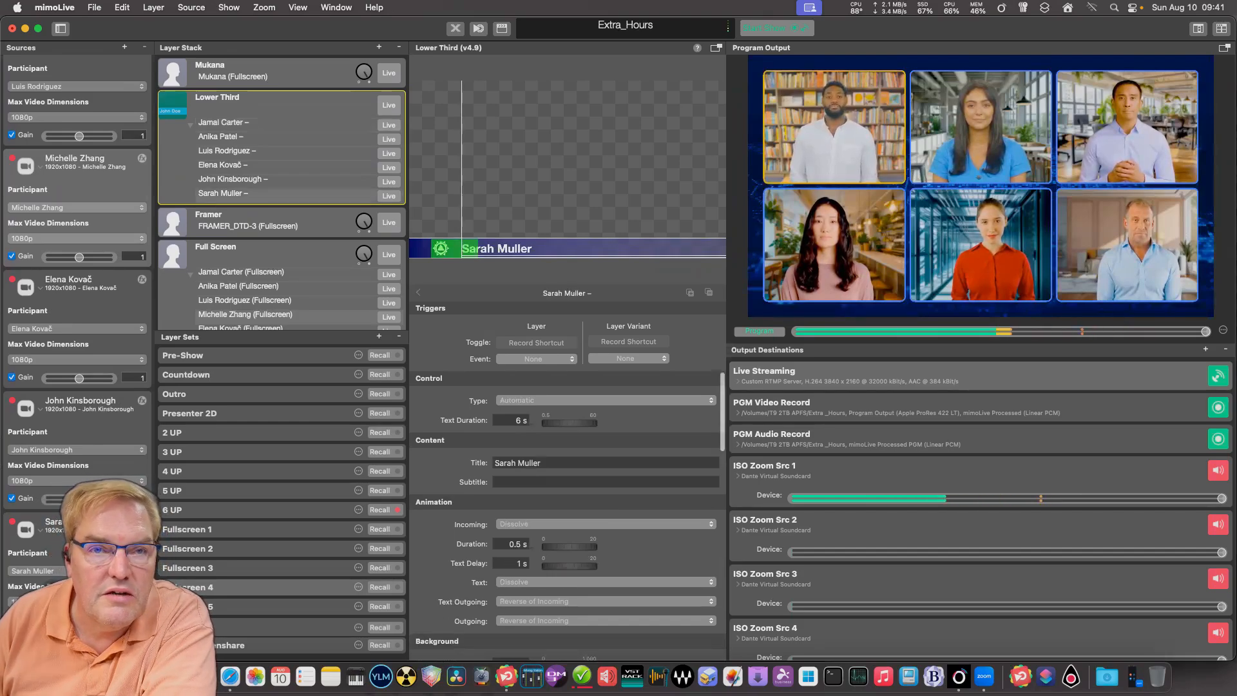
{"action": "scroll", "coordinate": [77, 323], "scroll_direction": "down", "scroll_amount": 3}
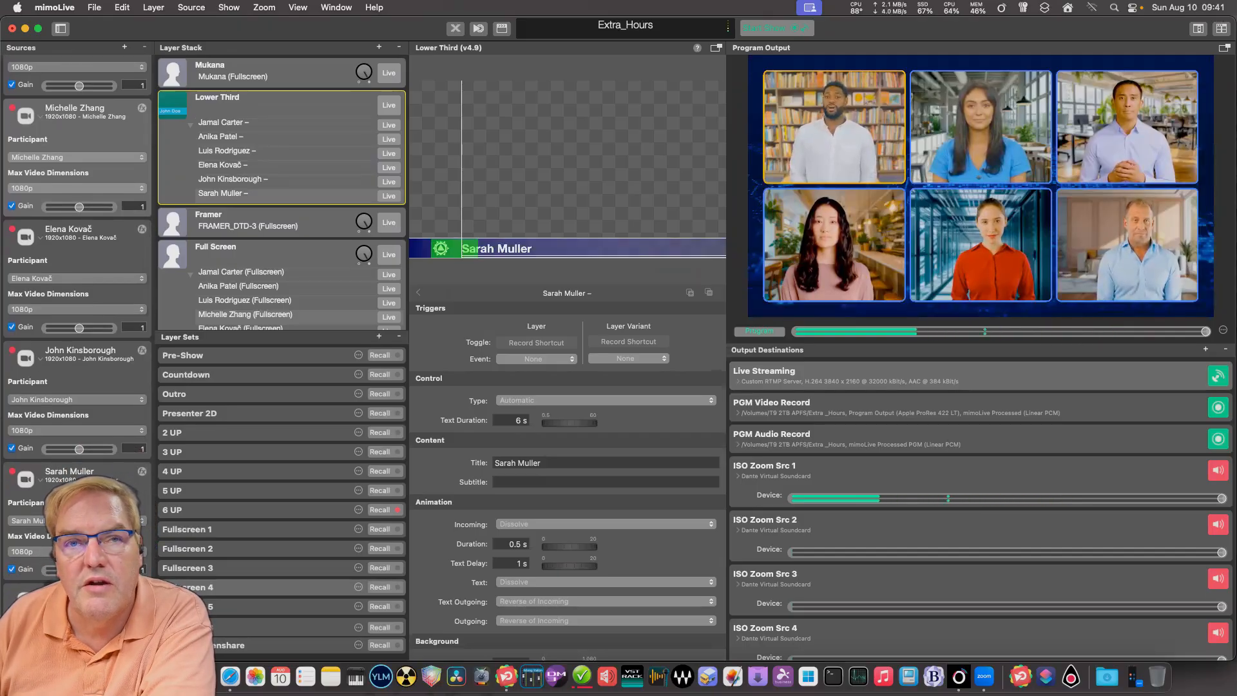
- Move the Lower Third layer's last participant variant up to fourth place, directly after the third participant's variant
{"action": "scroll", "coordinate": [77, 322], "scroll_direction": "down", "scroll_amount": 5}
{"action": "scroll", "coordinate": [77, 322], "scroll_direction": "down", "scroll_amount": 1}
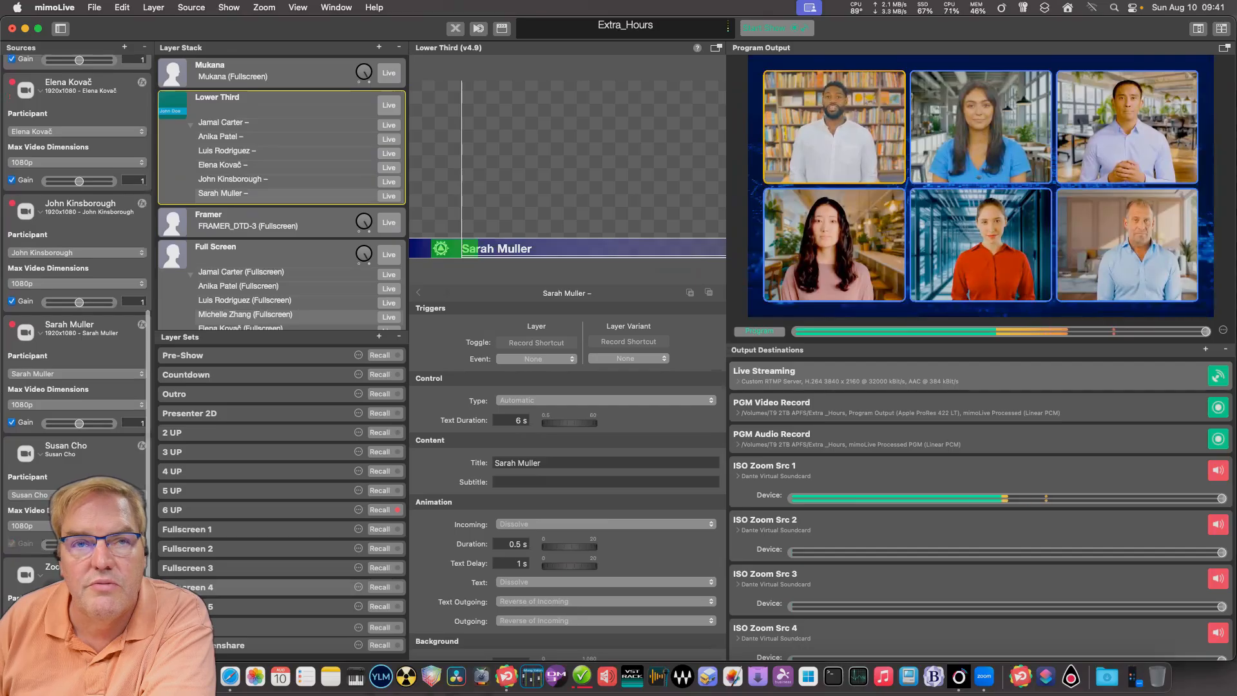
{"action": "scroll", "coordinate": [282, 193], "scroll_direction": "up", "scroll_amount": 1}
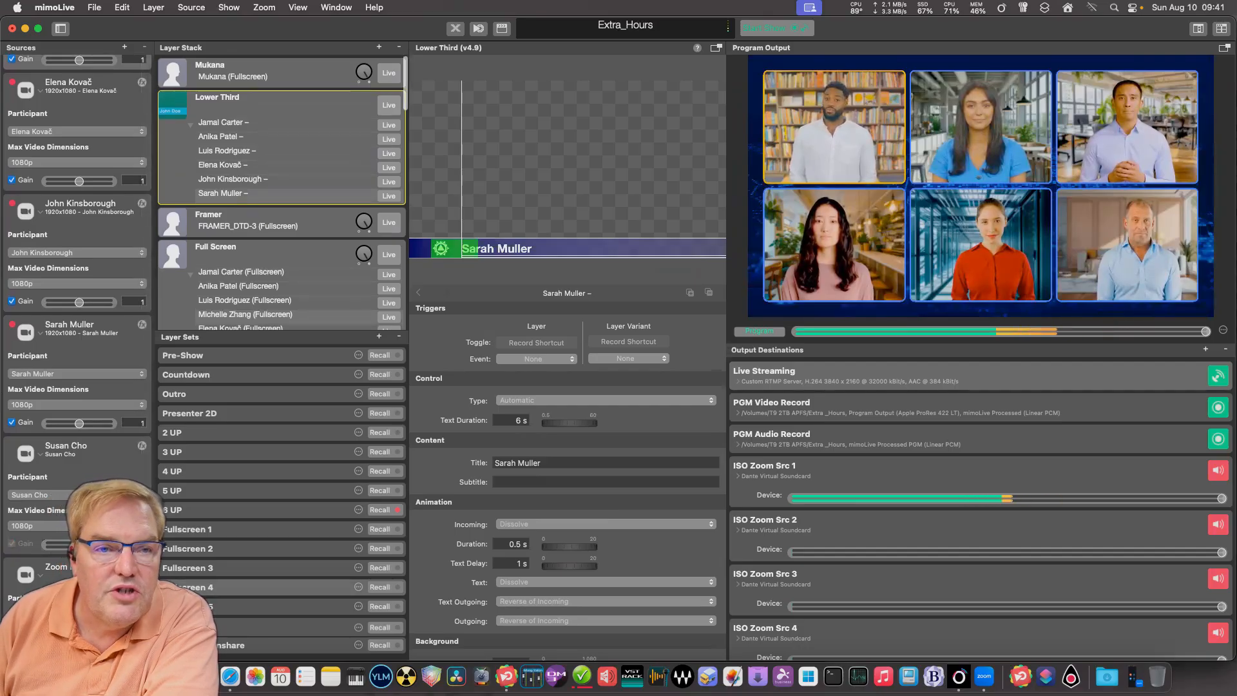
{"action": "scroll", "coordinate": [77, 258], "scroll_direction": "up", "scroll_amount": 2}
{"action": "scroll", "coordinate": [77, 257], "scroll_direction": "up", "scroll_amount": 12}
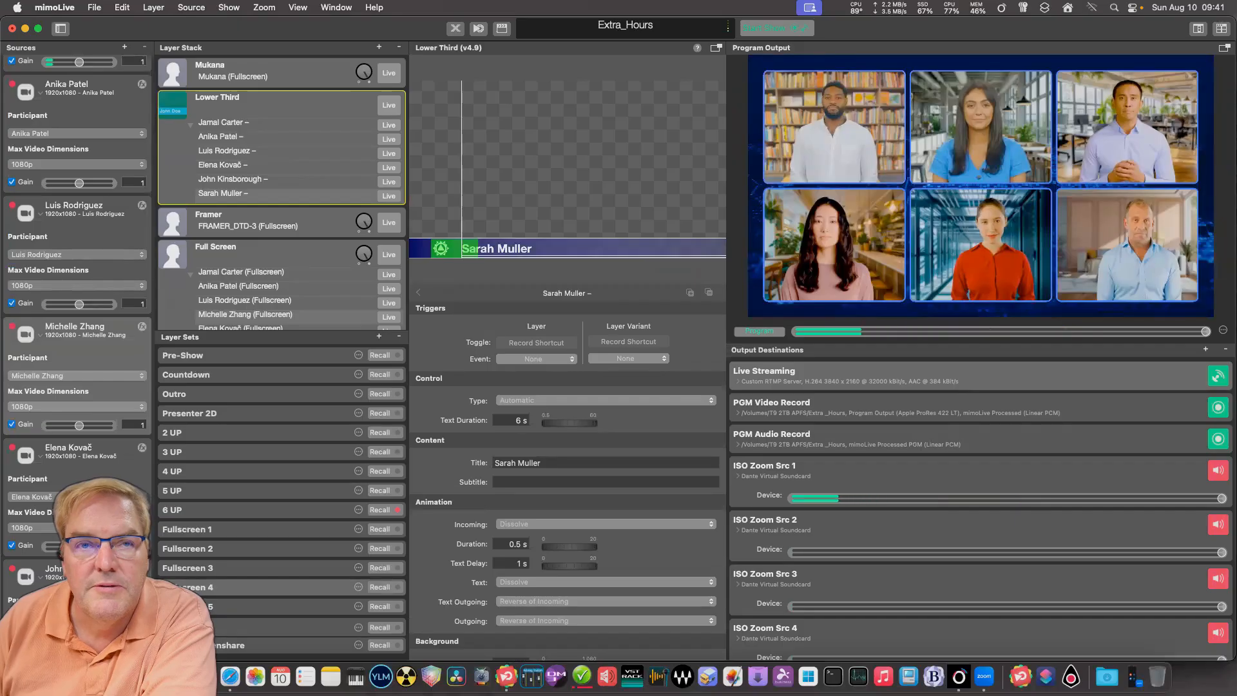
{"action": "left_click_drag", "start_coordinate": [258, 194], "coordinate": [258, 159]}
{"action": "scroll", "coordinate": [77, 245], "scroll_direction": "up", "scroll_amount": 6}
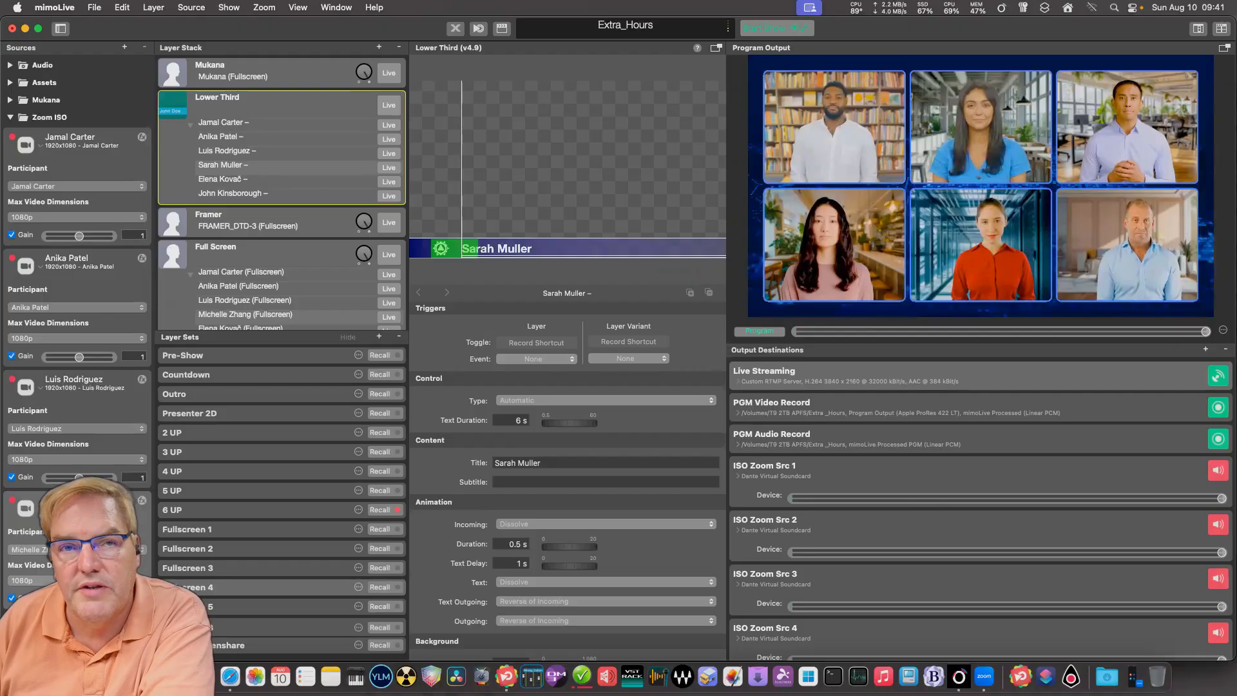
- Show the Lower Third Name Automation layer's While Live script, read its Zoom Source 1 to 6 entries, and close it
{"action": "scroll", "coordinate": [281, 193], "scroll_direction": "down", "scroll_amount": 10}
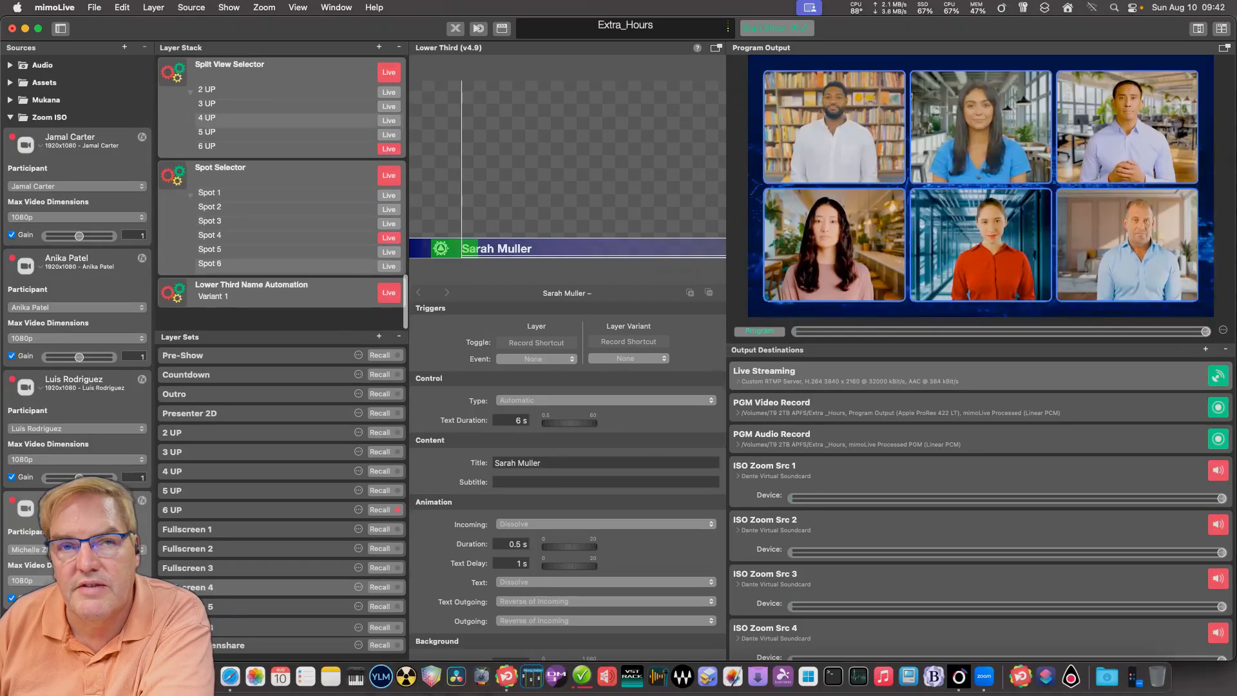
{"action": "left_click", "coordinate": [281, 294]}
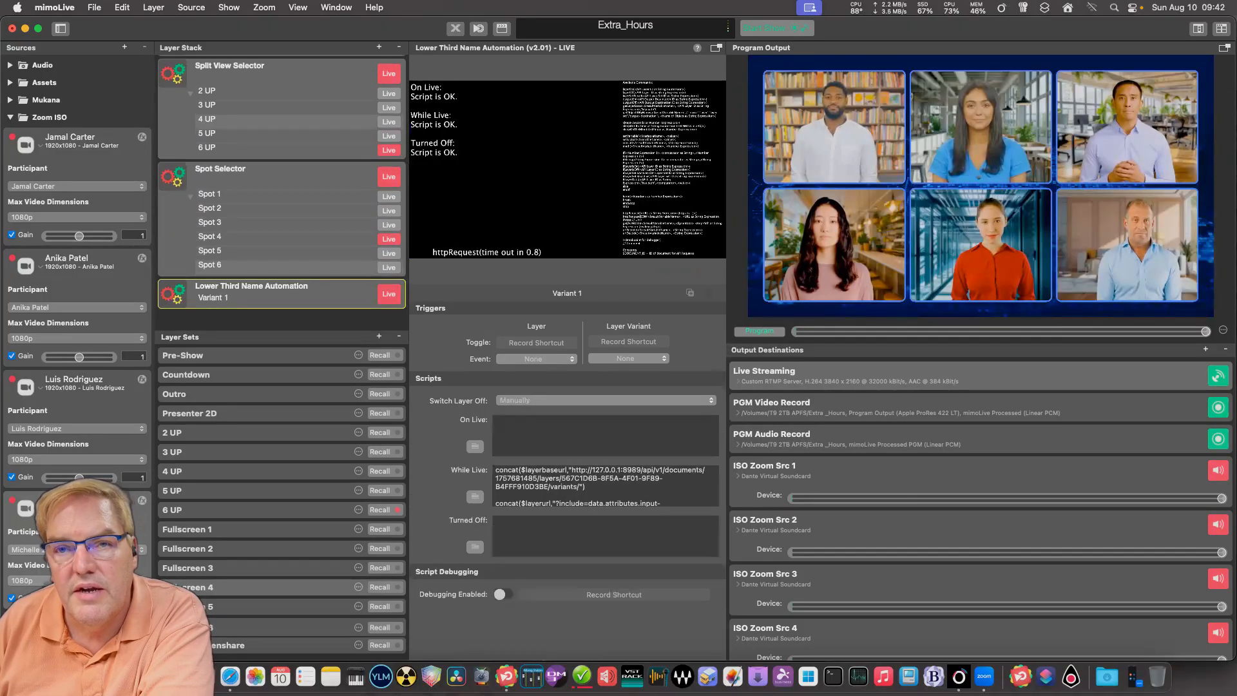
{"action": "left_click", "coordinate": [474, 497]}
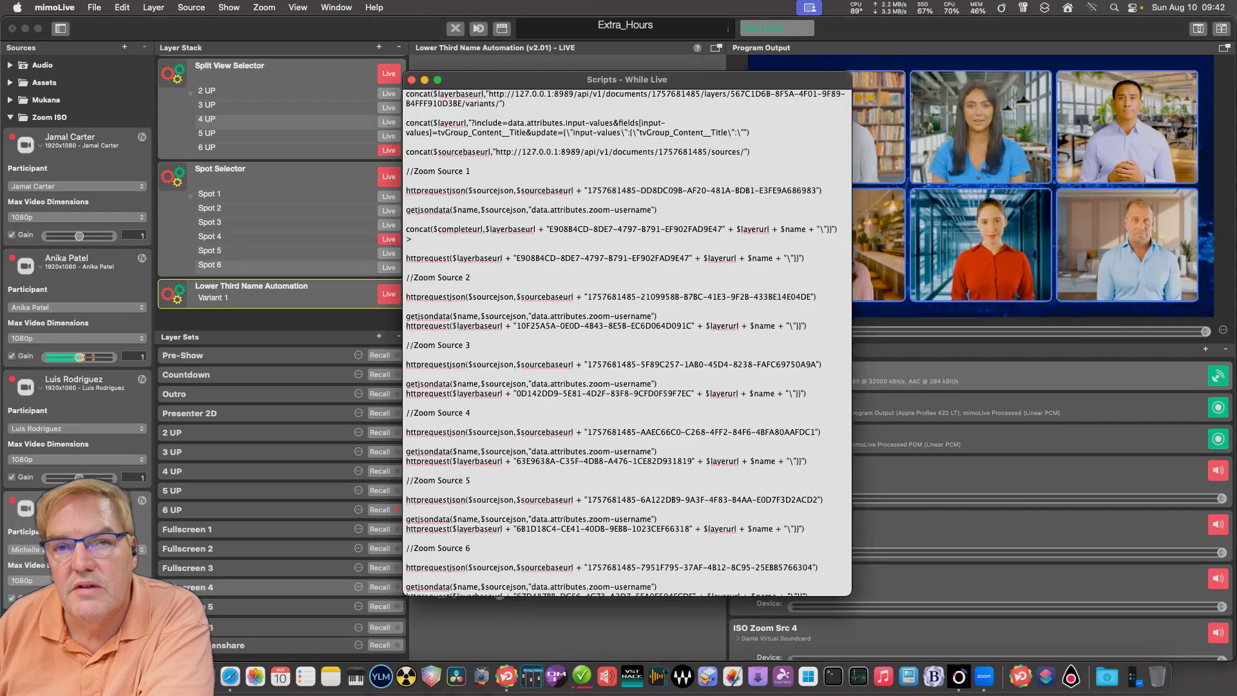
{"action": "scroll", "coordinate": [76, 258], "scroll_direction": "down", "scroll_amount": 5}
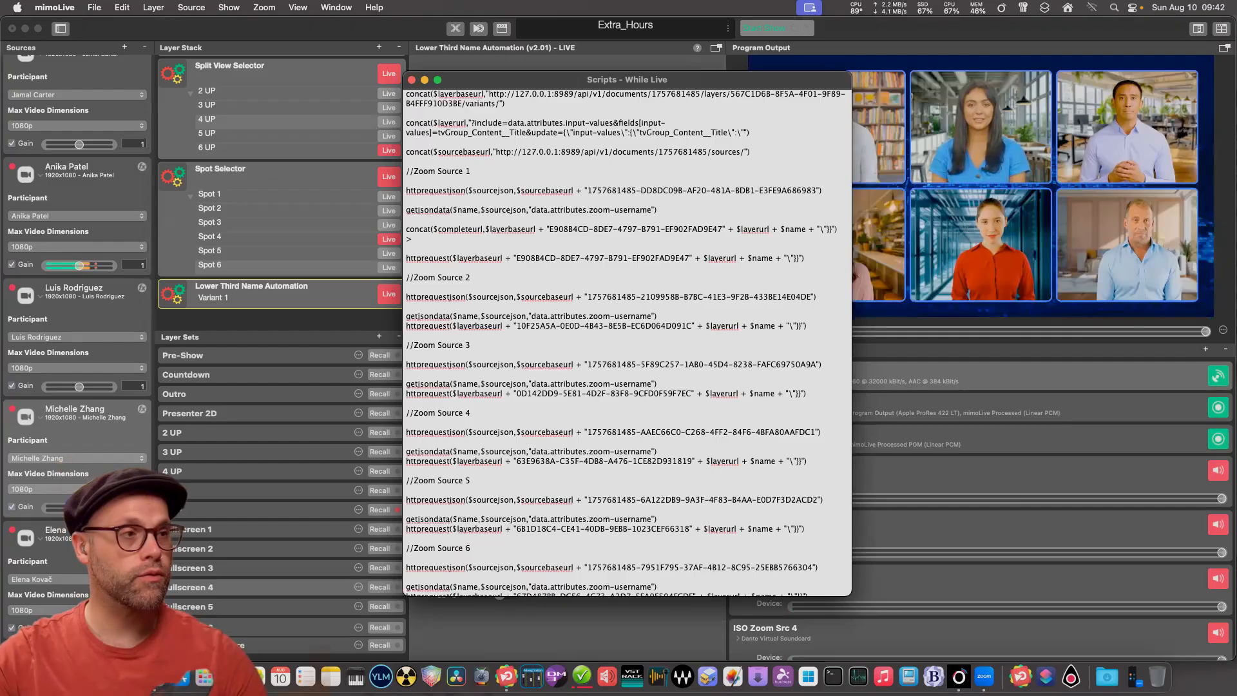
{"action": "scroll", "coordinate": [627, 341], "scroll_direction": "down", "scroll_amount": 1}
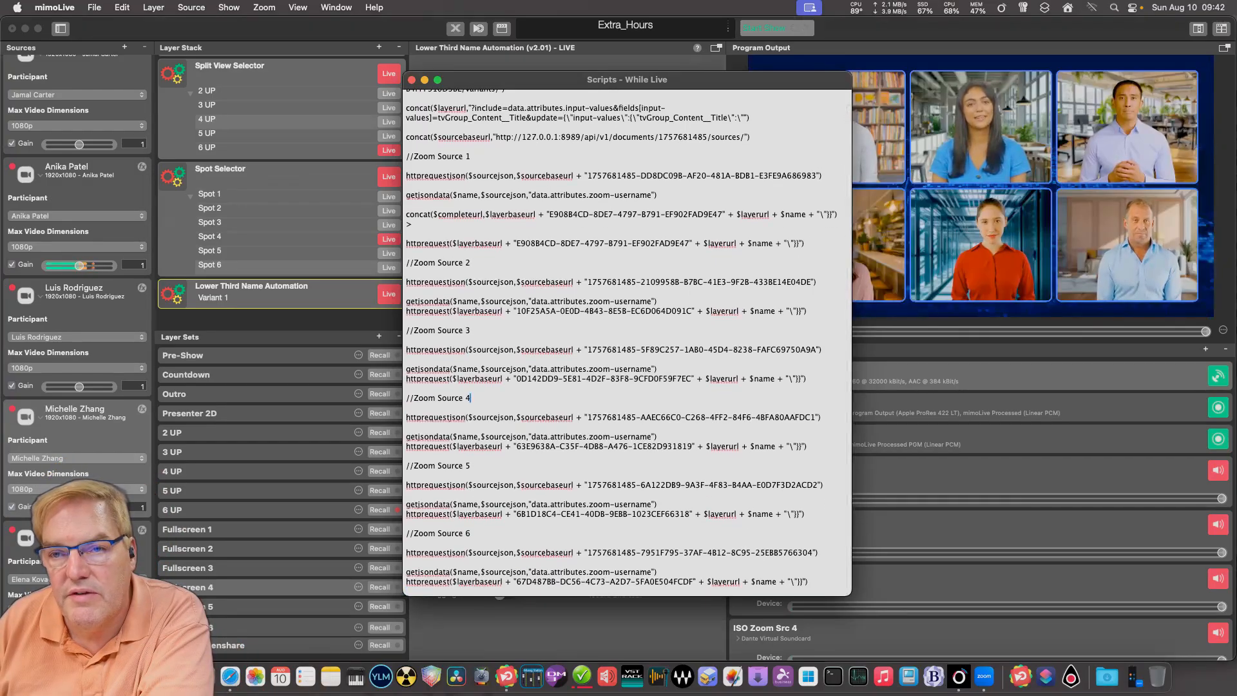
{"action": "left_click_drag", "start_coordinate": [627, 80], "coordinate": [593, 58]}
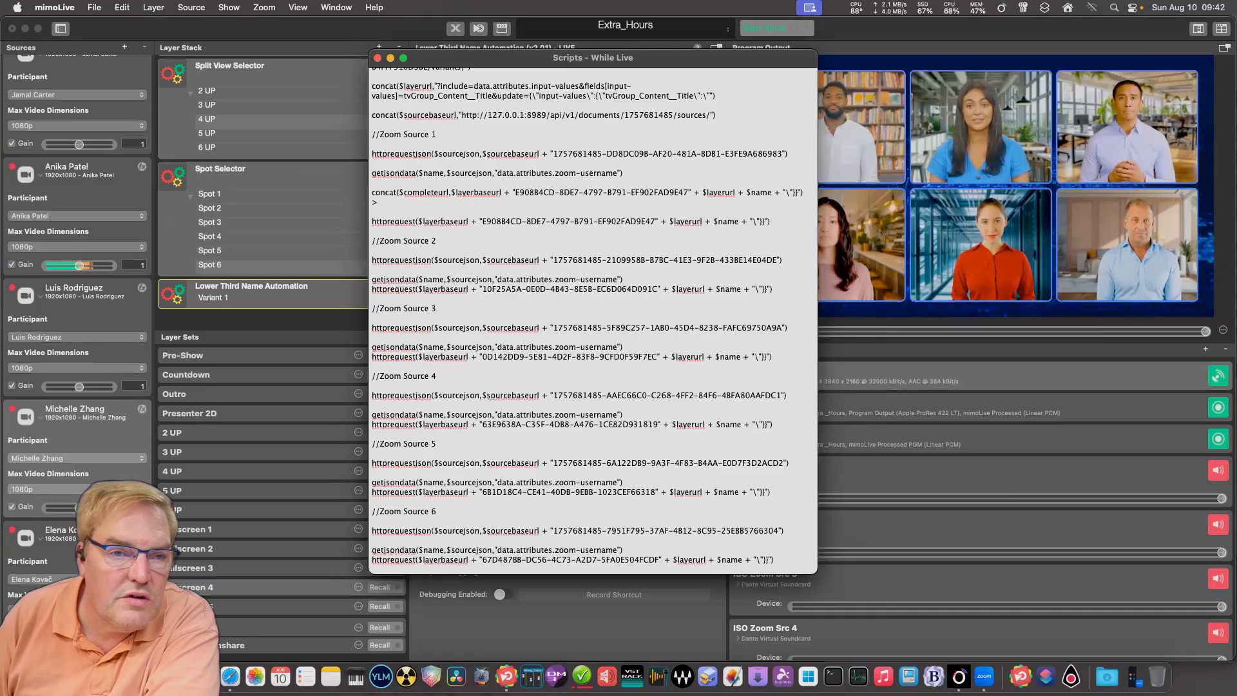
{"action": "key", "text": "super+w"}
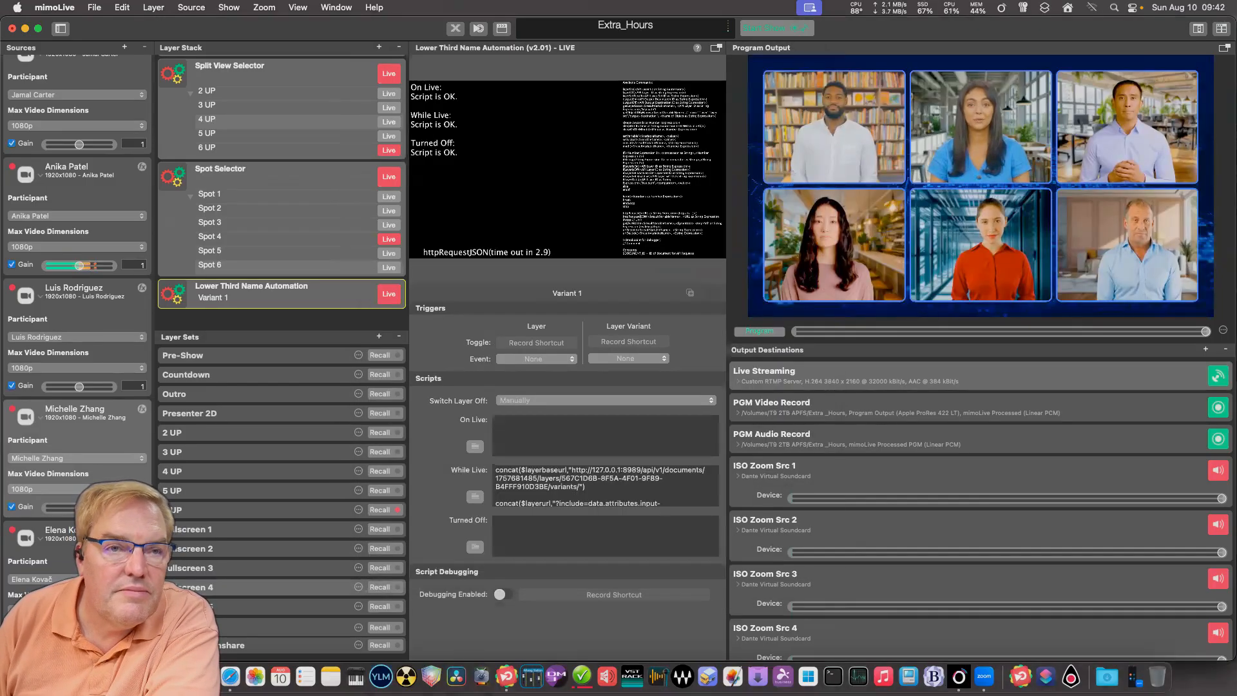
- Copy the fourth Zoom ISO source's API endpoint and reopen the Lower Third Name Automation layer's While Live script
{"action": "right_click", "coordinate": [80, 435]}
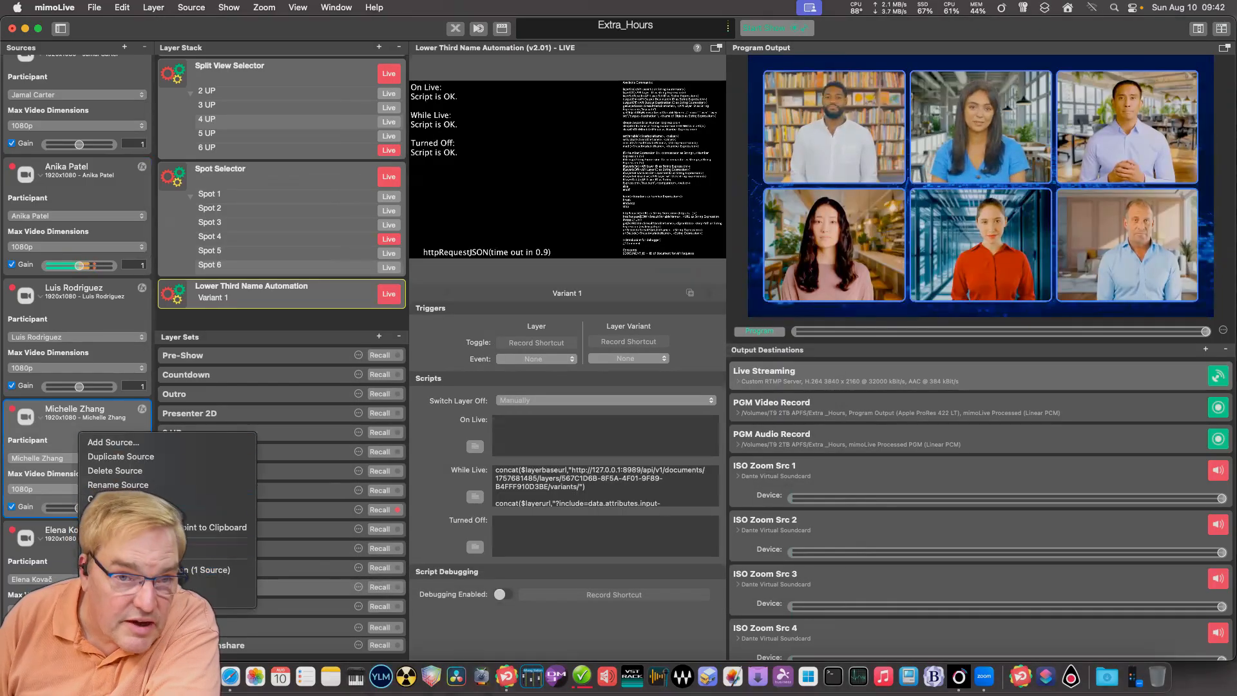
{"action": "key", "text": "Escape"}
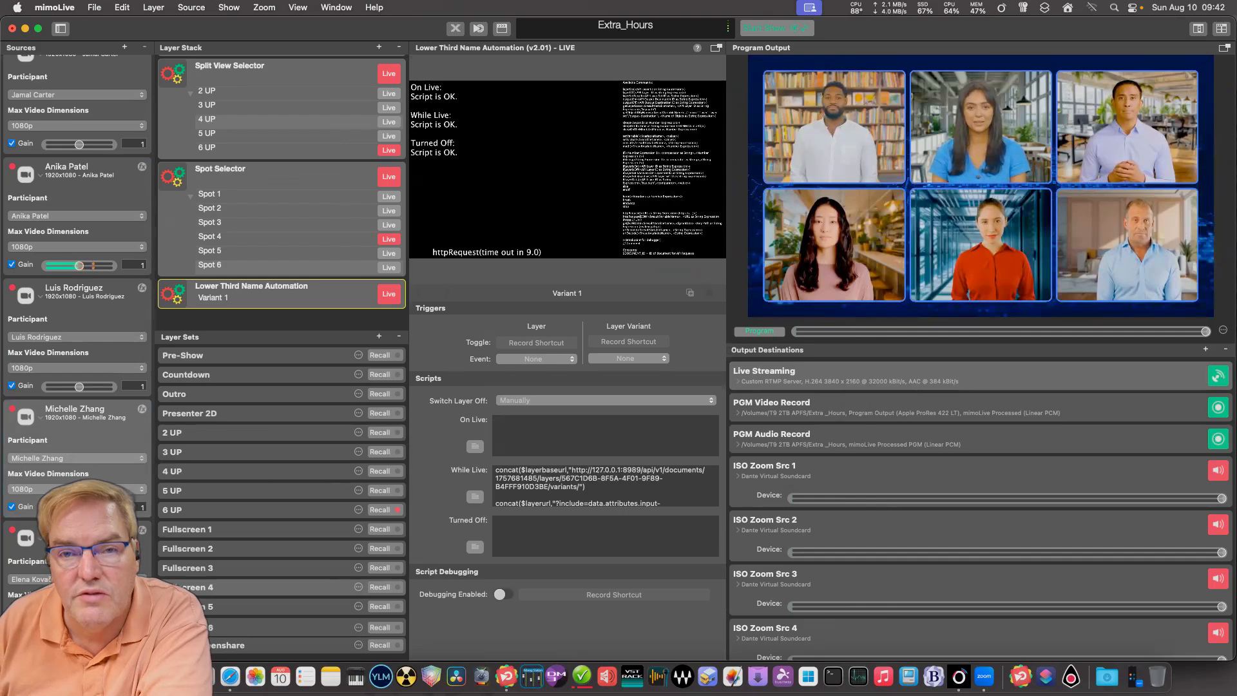
{"action": "left_click", "coordinate": [475, 496]}
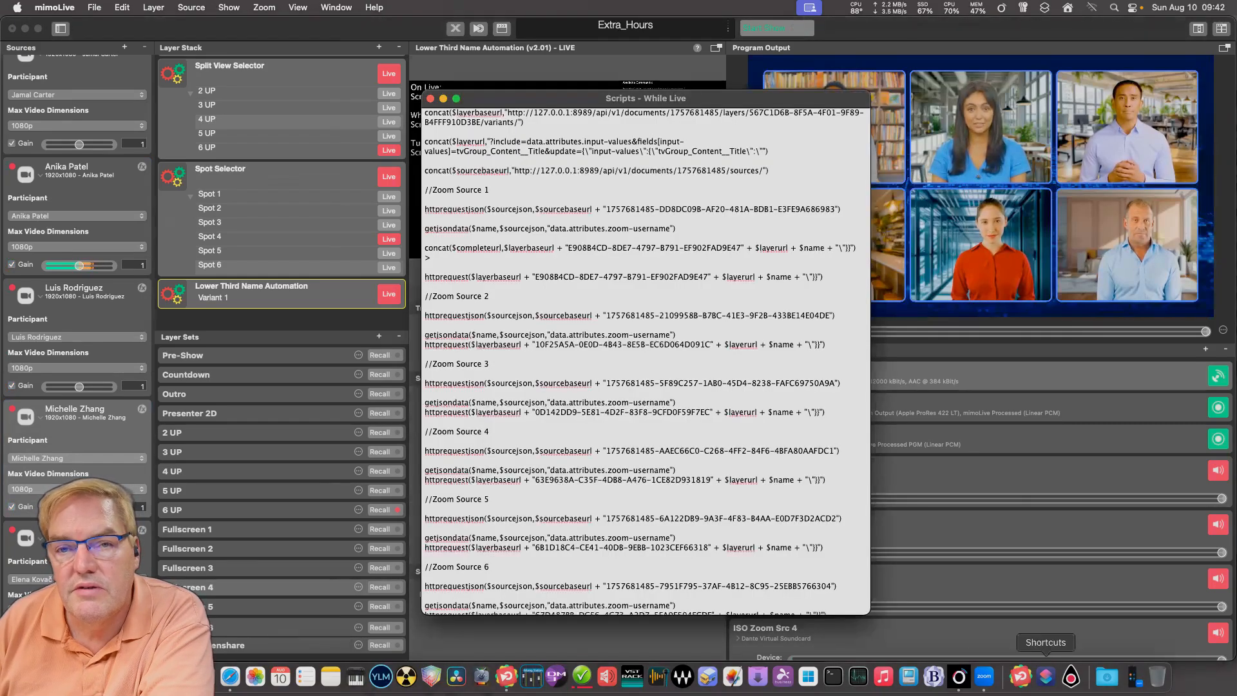
{"action": "left_click", "coordinate": [934, 675]}
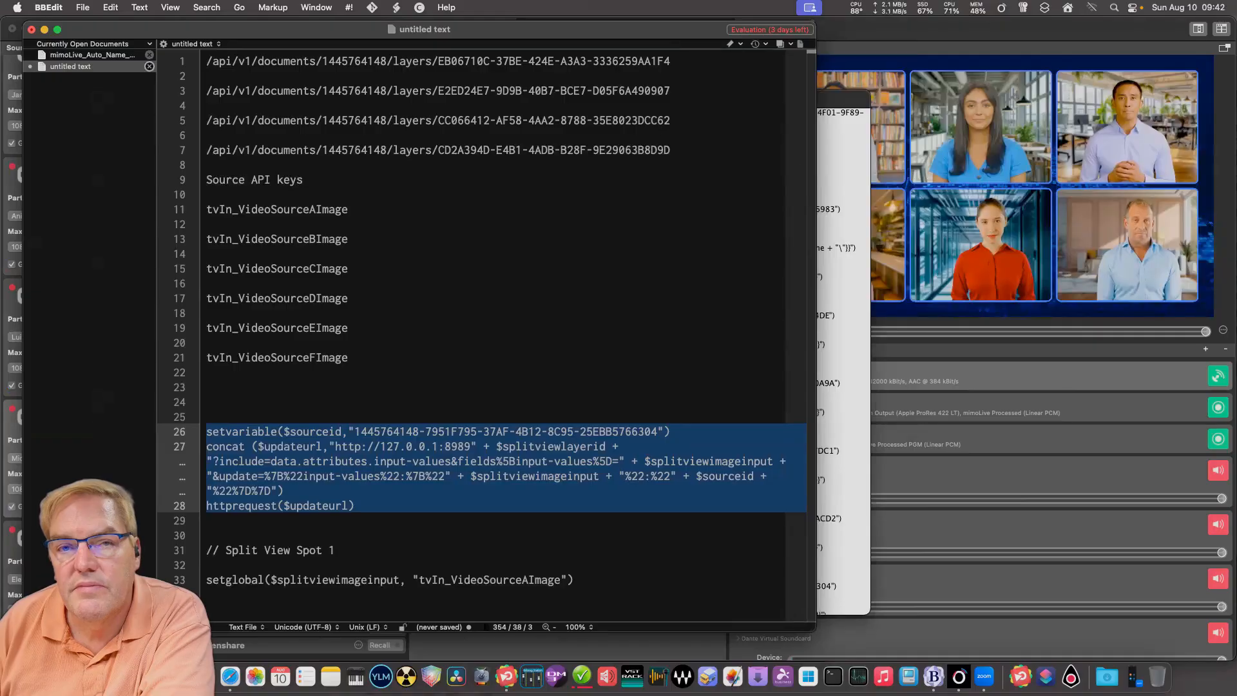
{"action": "key", "text": "super+n"}
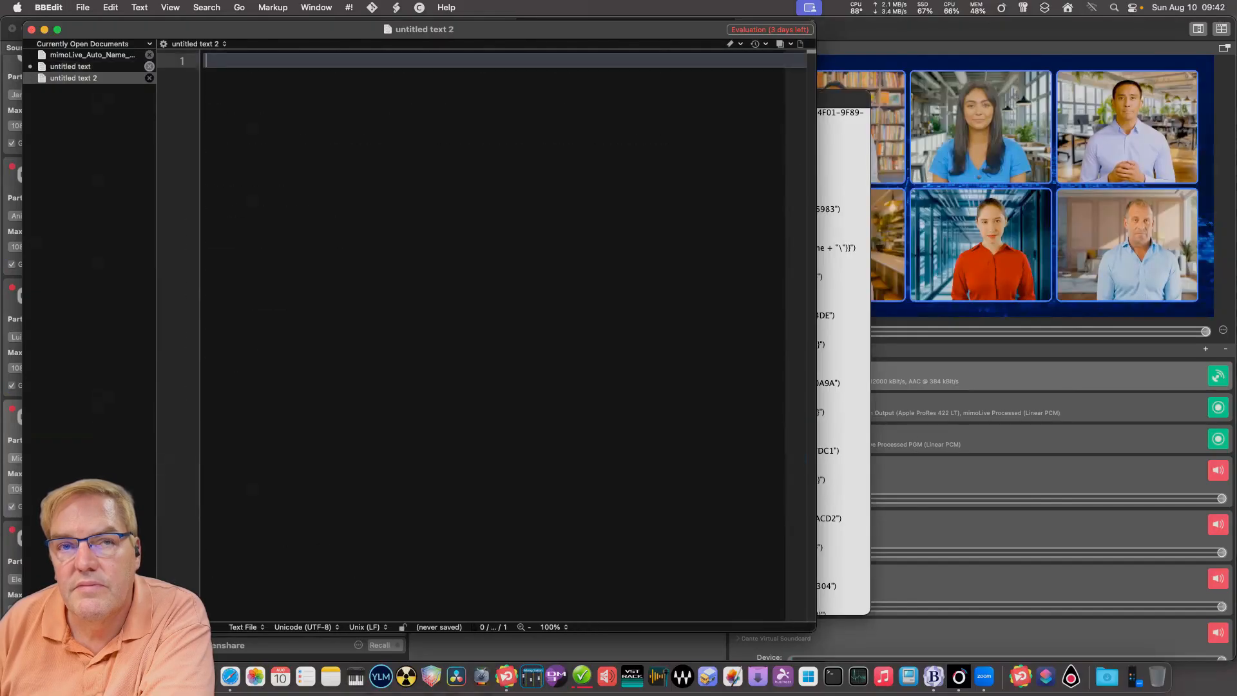
{"action": "key", "text": "super+v"}
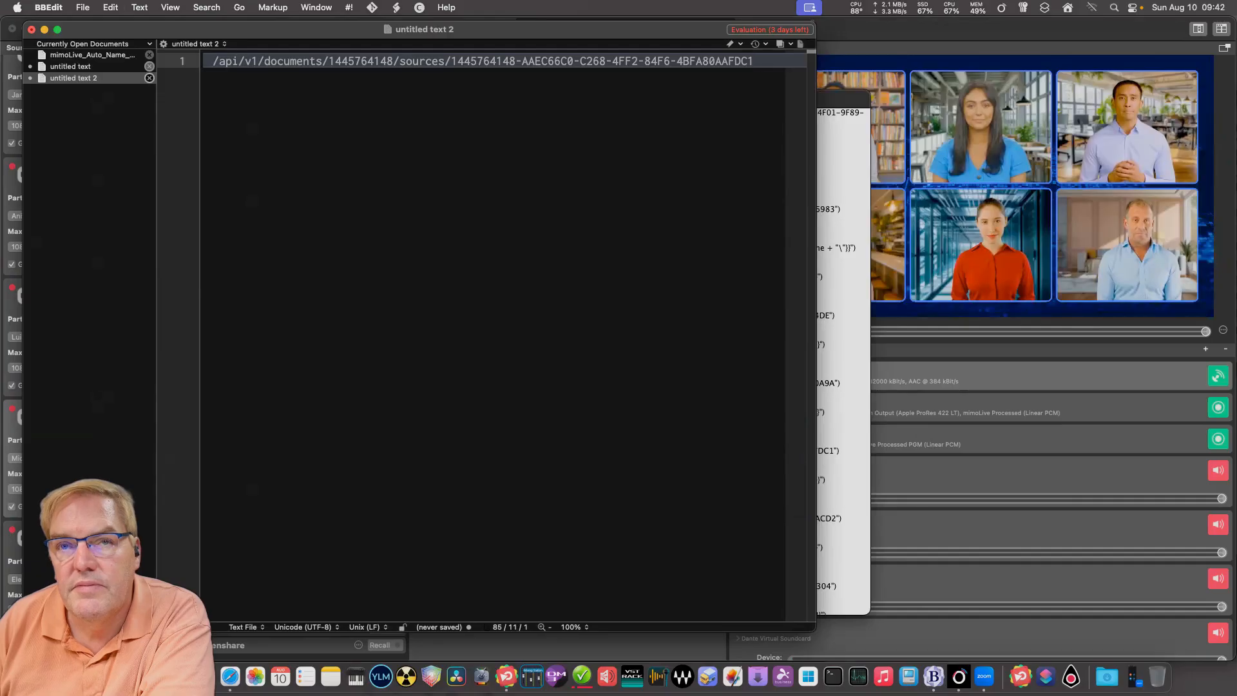
{"action": "left_click_drag", "start_coordinate": [451, 61], "coordinate": [238, 62]}
{"action": "key", "text": "BackSpace"}
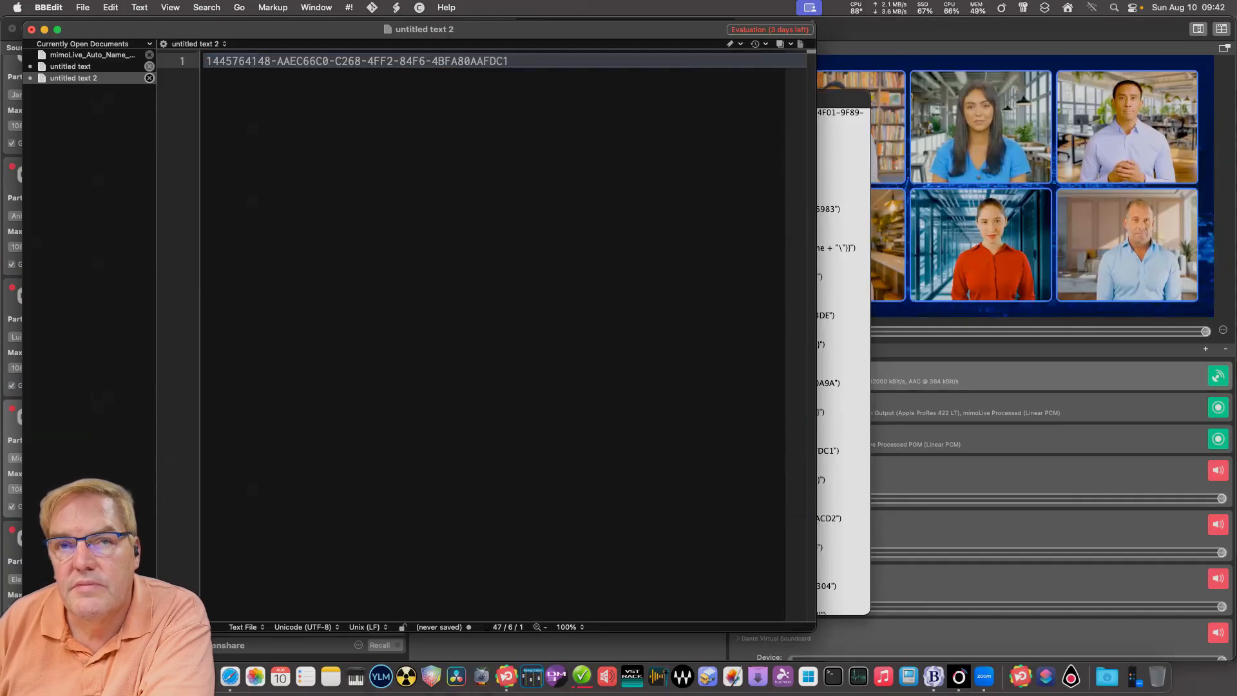
{"action": "key", "text": "super+a"}
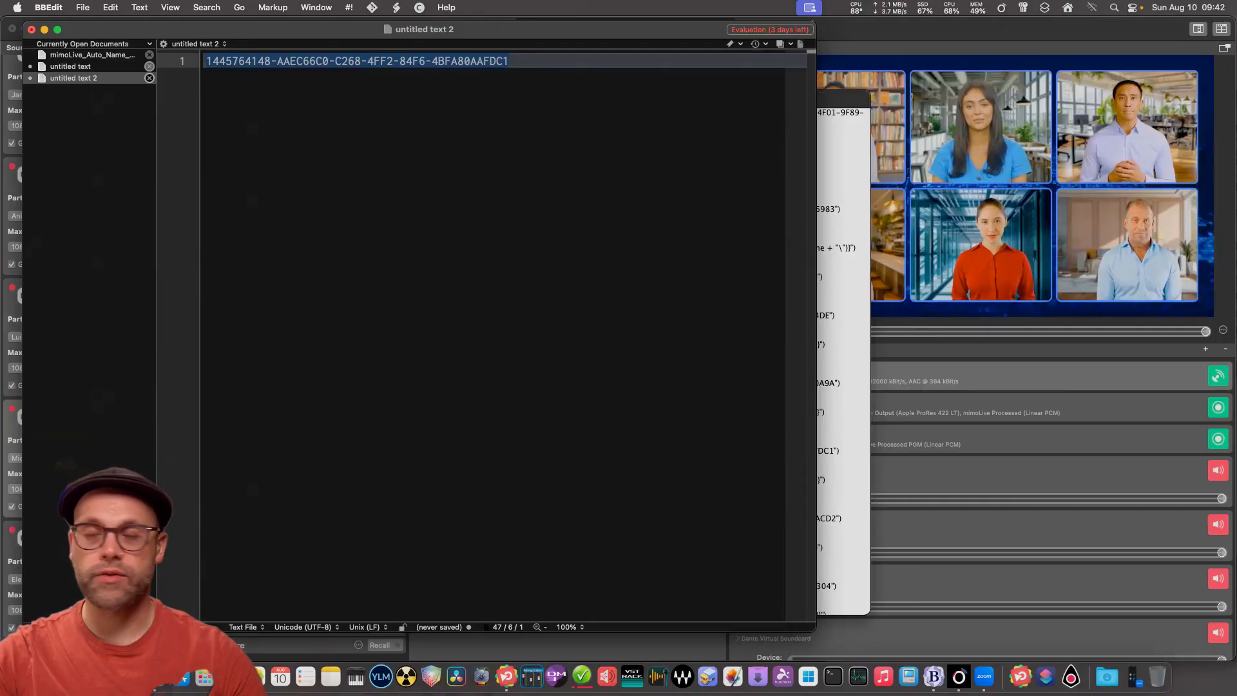
{"action": "right_click", "coordinate": [288, 58]}
{"action": "left_click", "coordinate": [305, 100]}
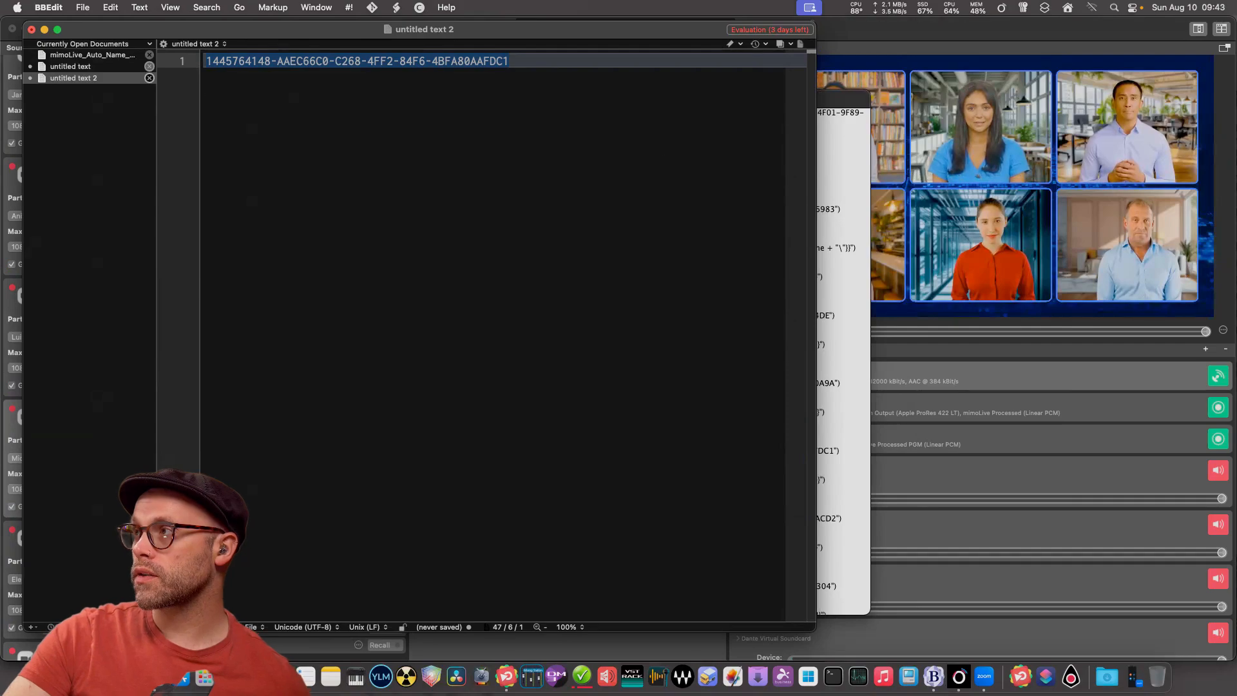
- Back in mimoLive, replace the source ID under Zoom Source 4 in the While Live script with the copied ID, and close the script
{"action": "left_click", "coordinate": [844, 361]}
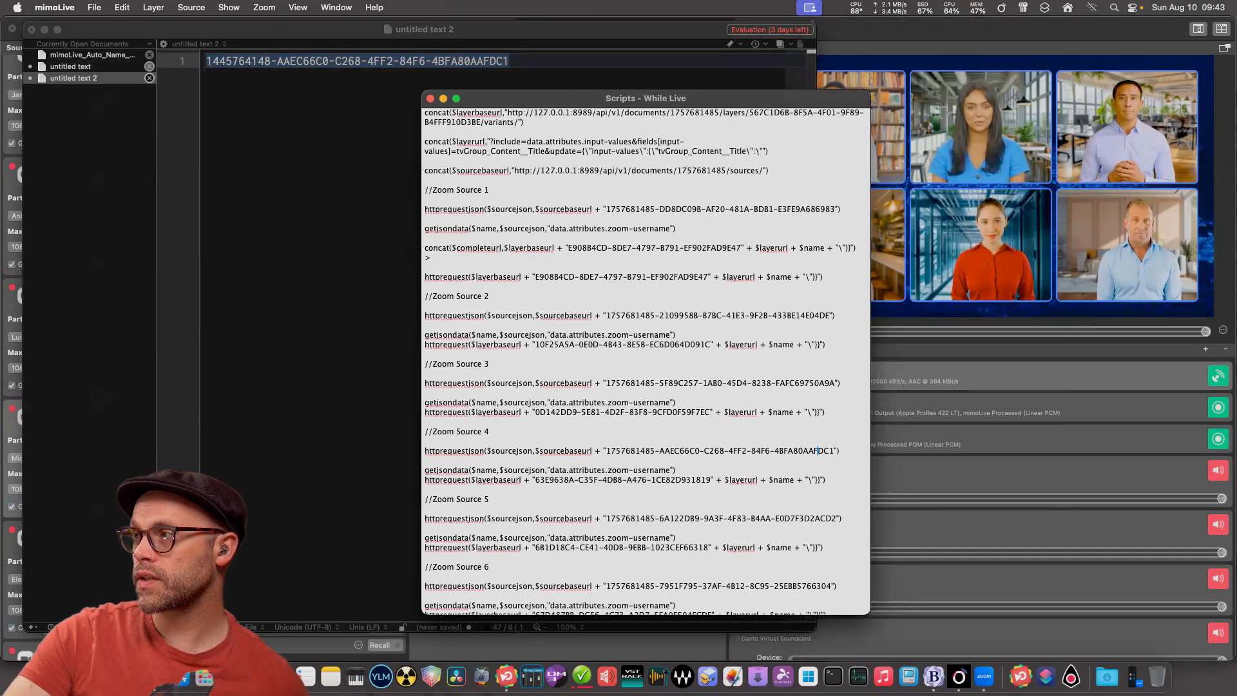
{"action": "left_click_drag", "start_coordinate": [808, 450], "coordinate": [834, 450]}
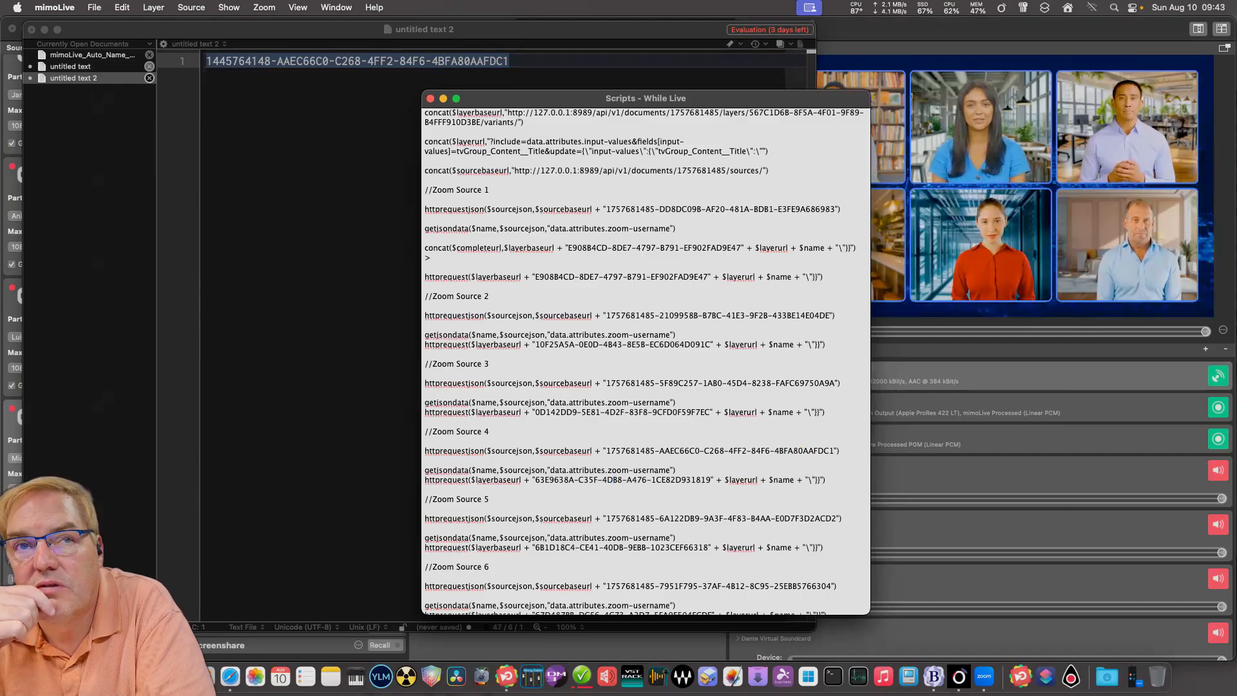
{"action": "mouse_move", "coordinate": [605, 450]}
{"action": "left_mouse_down"}
{"action": "mouse_move", "coordinate": [867, 451]}
{"action": "mouse_move", "coordinate": [605, 450]}
{"action": "left_mouse_up"}
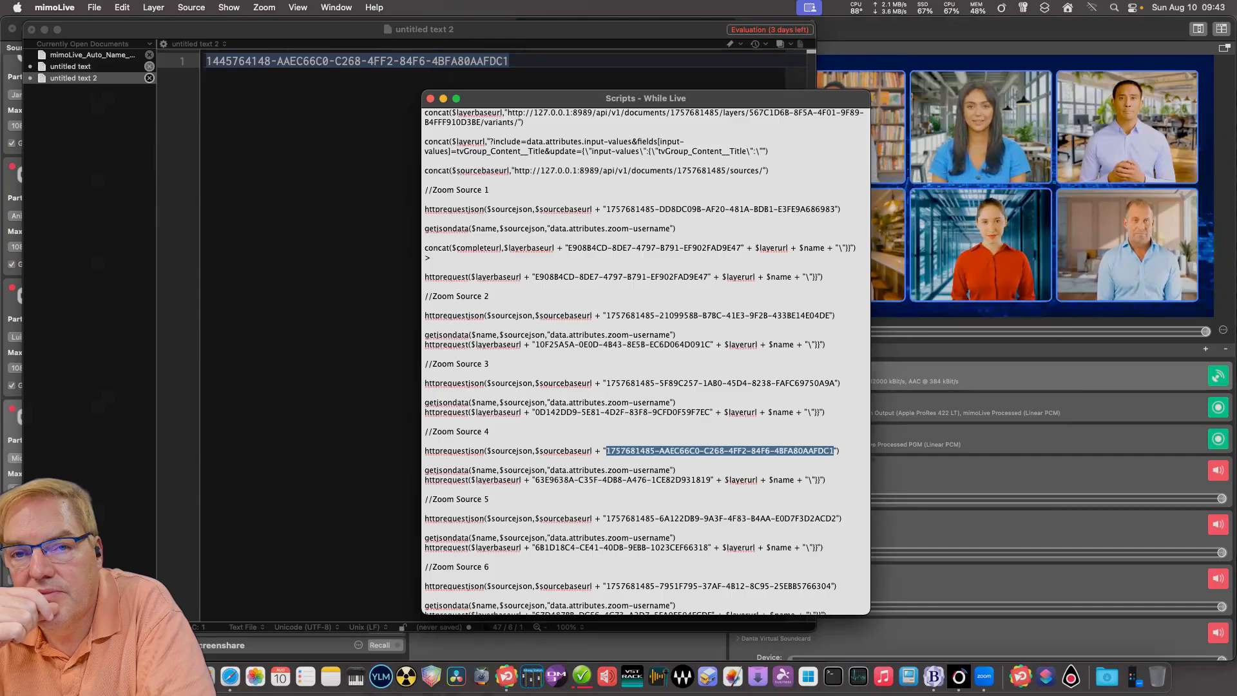
{"action": "right_click", "coordinate": [607, 451]}
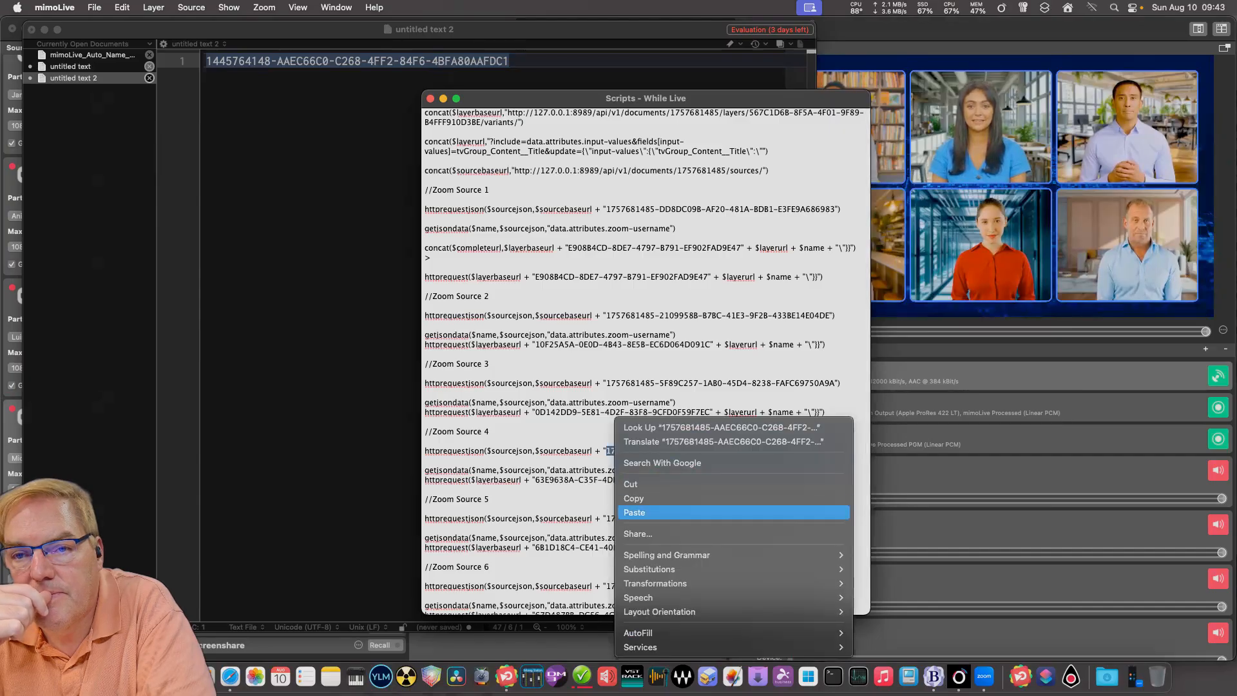
{"action": "left_click", "coordinate": [638, 513]}
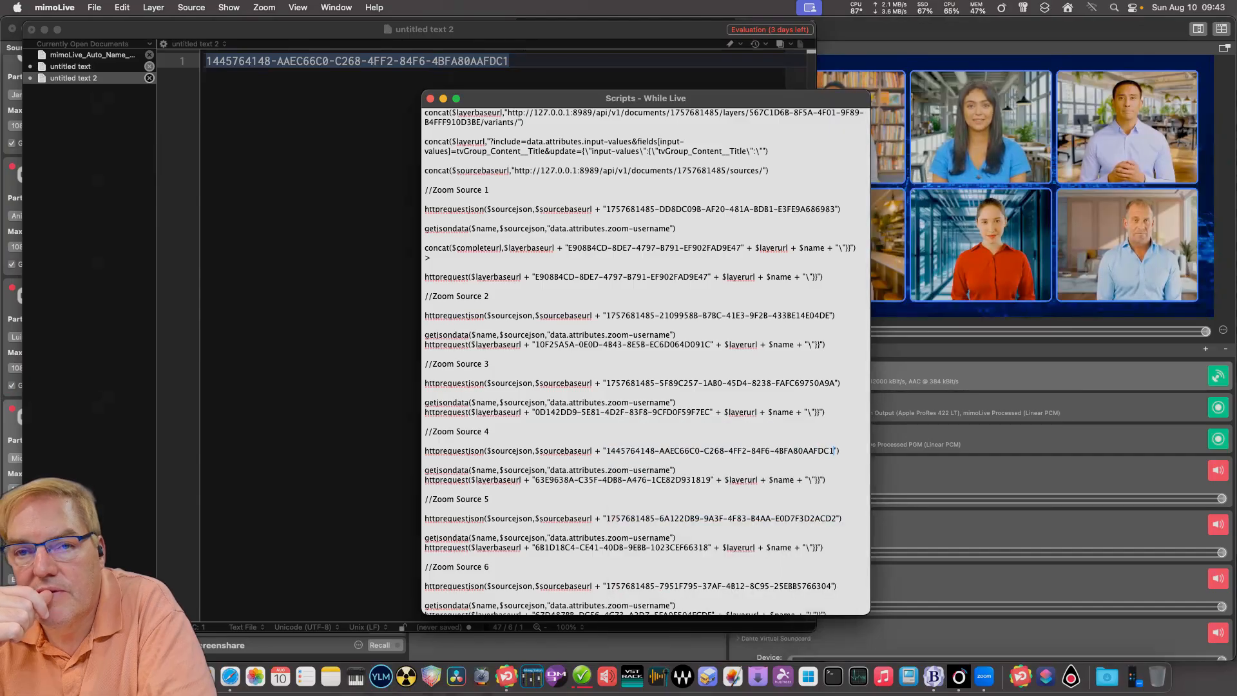
{"action": "key", "text": "super+w"}
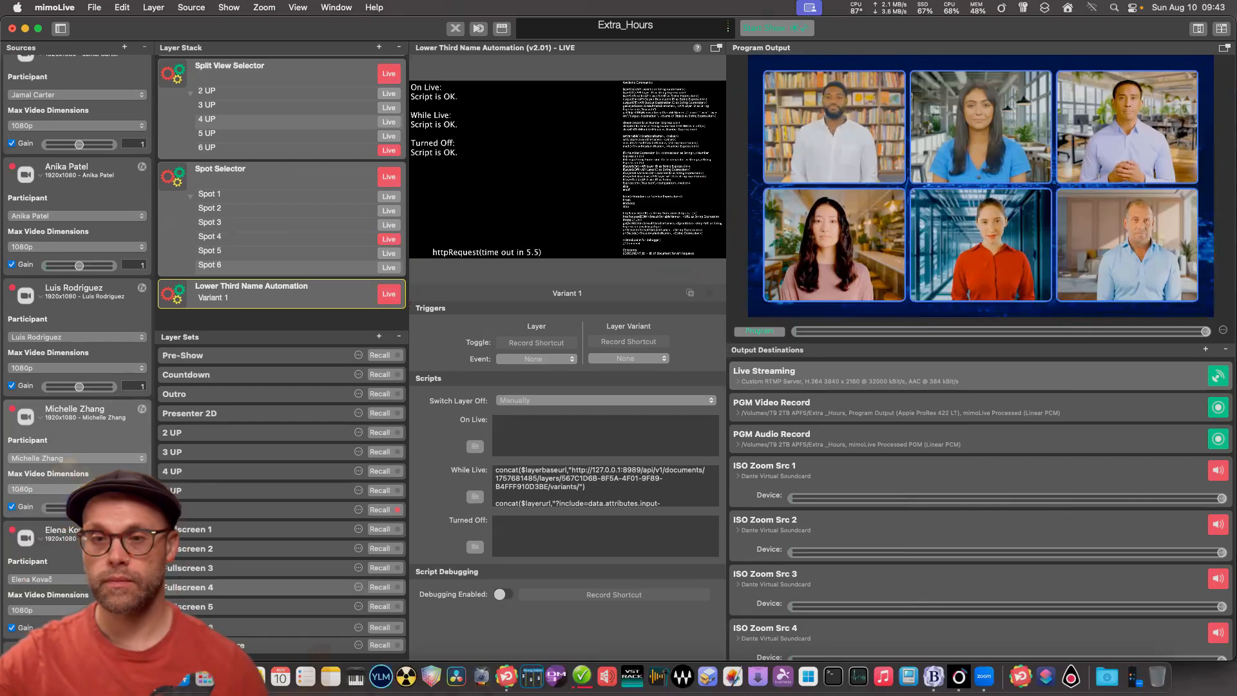
- Recall the 5 UP, 6 UP and Fullscreen 4 layer sets in turn, and check Fullscreen 4's lower third against the live Full Screen variant
{"action": "left_click", "coordinate": [385, 490]}
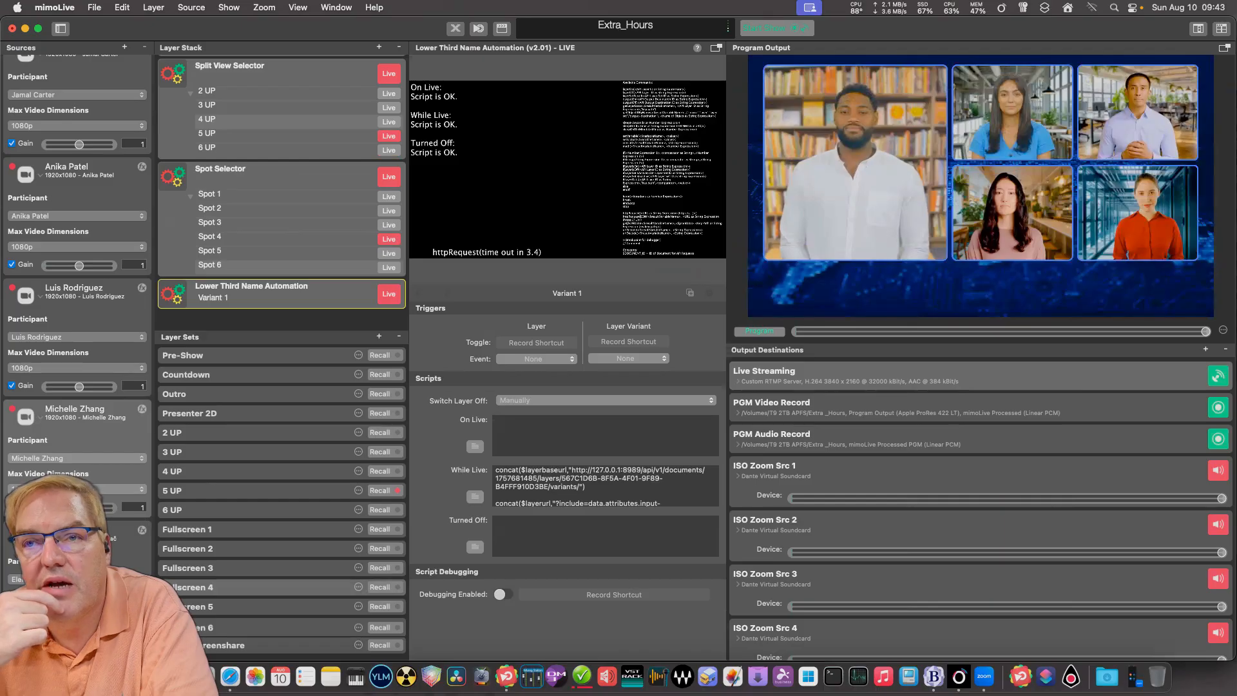
{"action": "left_click", "coordinate": [384, 510]}
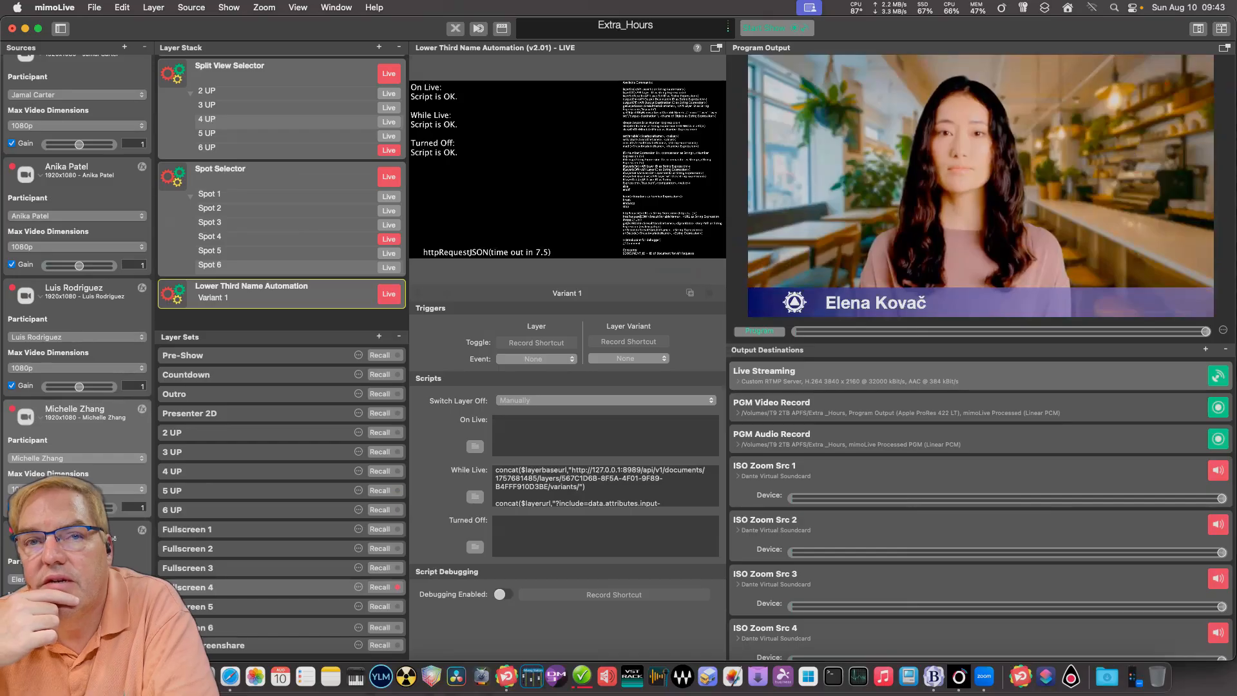
{"action": "scroll", "coordinate": [282, 192], "scroll_direction": "down", "scroll_amount": 15}
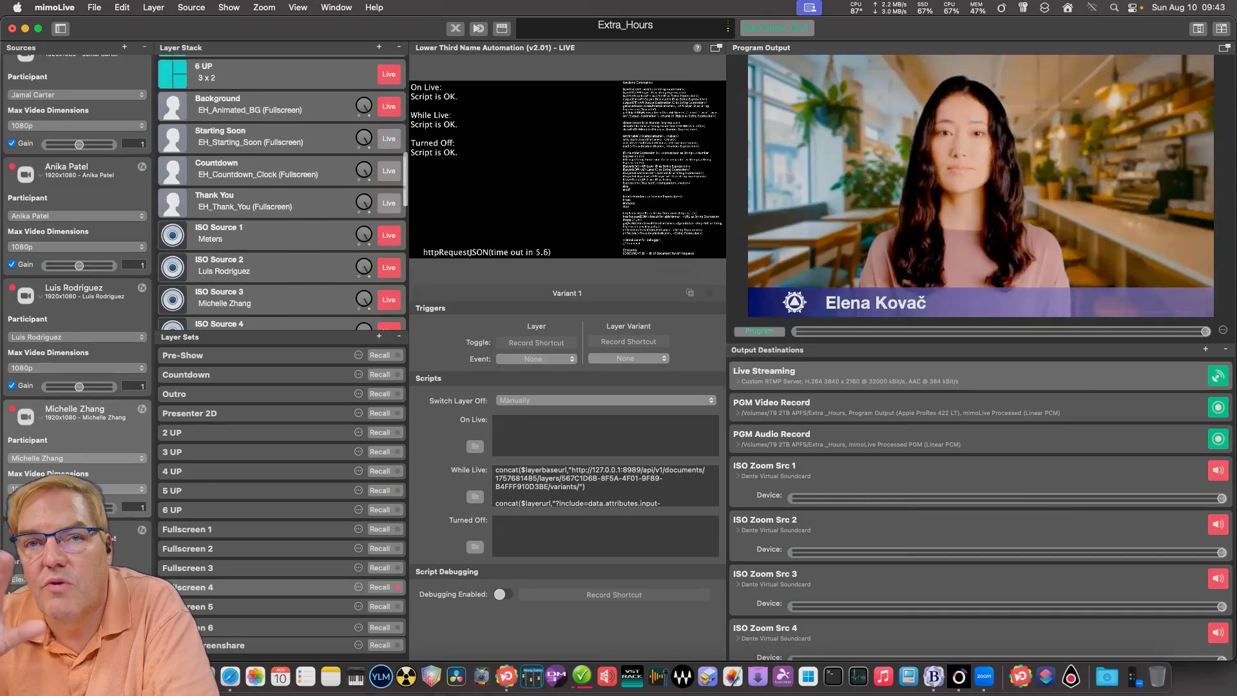
{"action": "scroll", "coordinate": [283, 192], "scroll_direction": "up", "scroll_amount": 8}
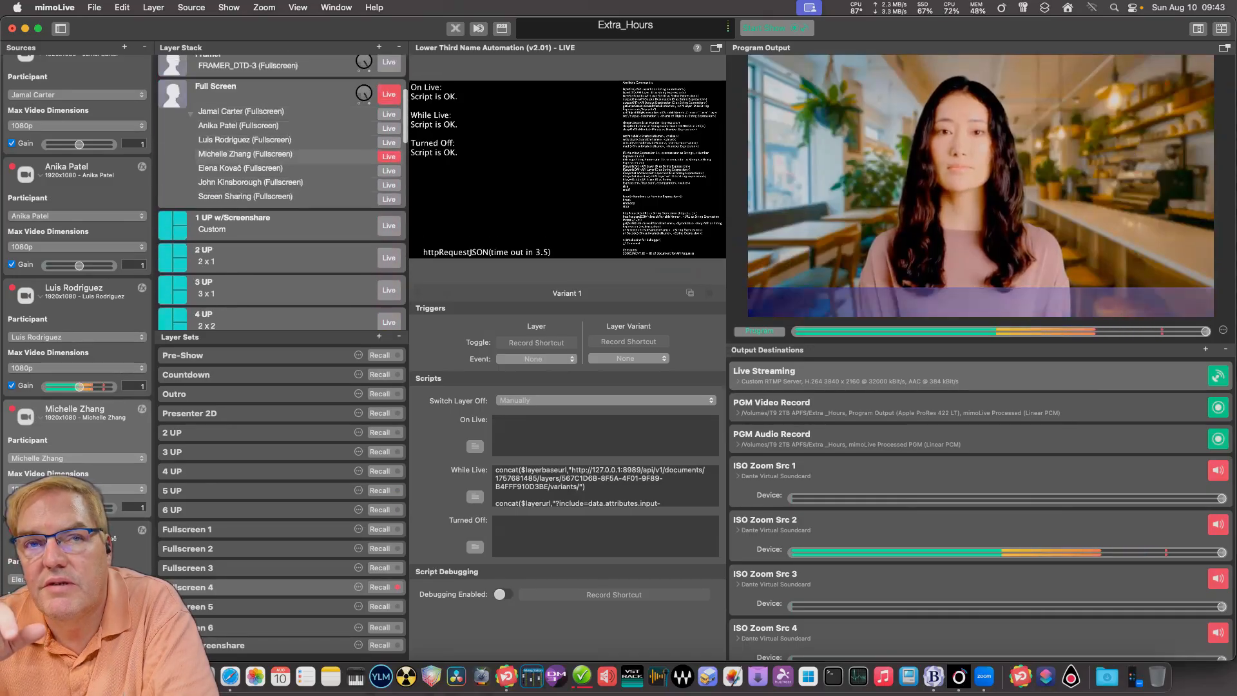
- Check the Full Screen layer's live variant, then reopen the Lower Third Name Automation layer's While Live script and examine the Zoom Source 4 block
{"action": "left_click", "coordinate": [277, 149]}
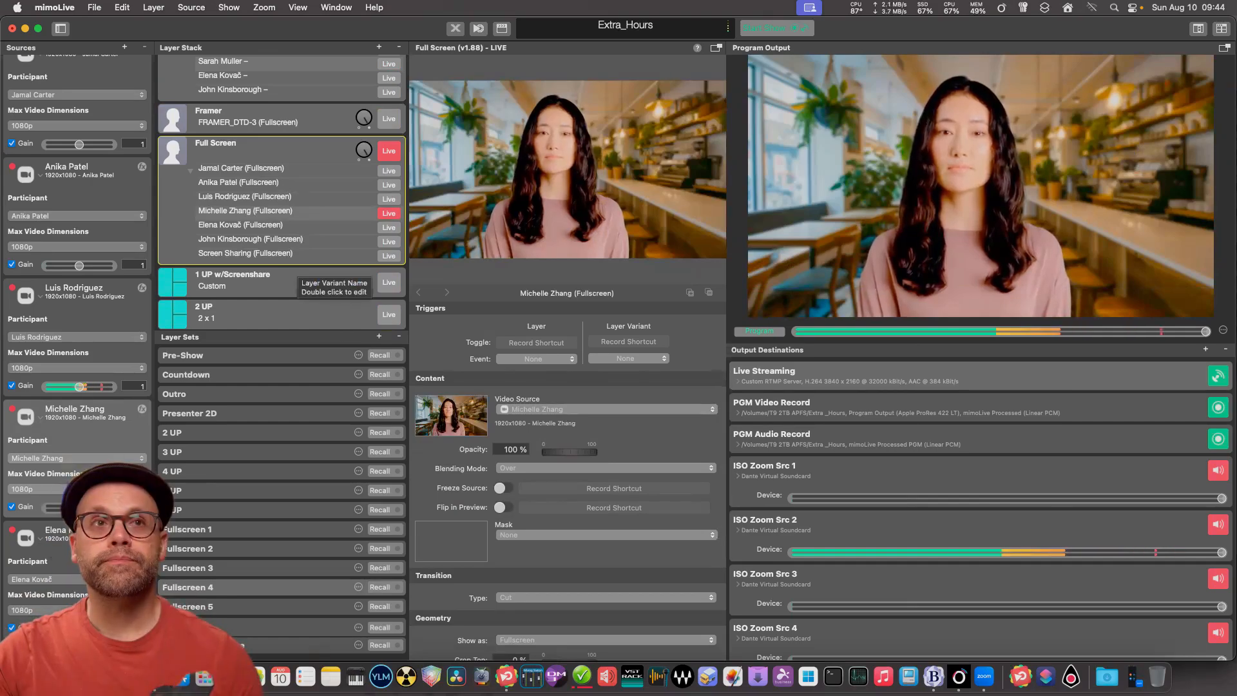
{"action": "scroll", "coordinate": [76, 257], "scroll_direction": "up", "scroll_amount": 3}
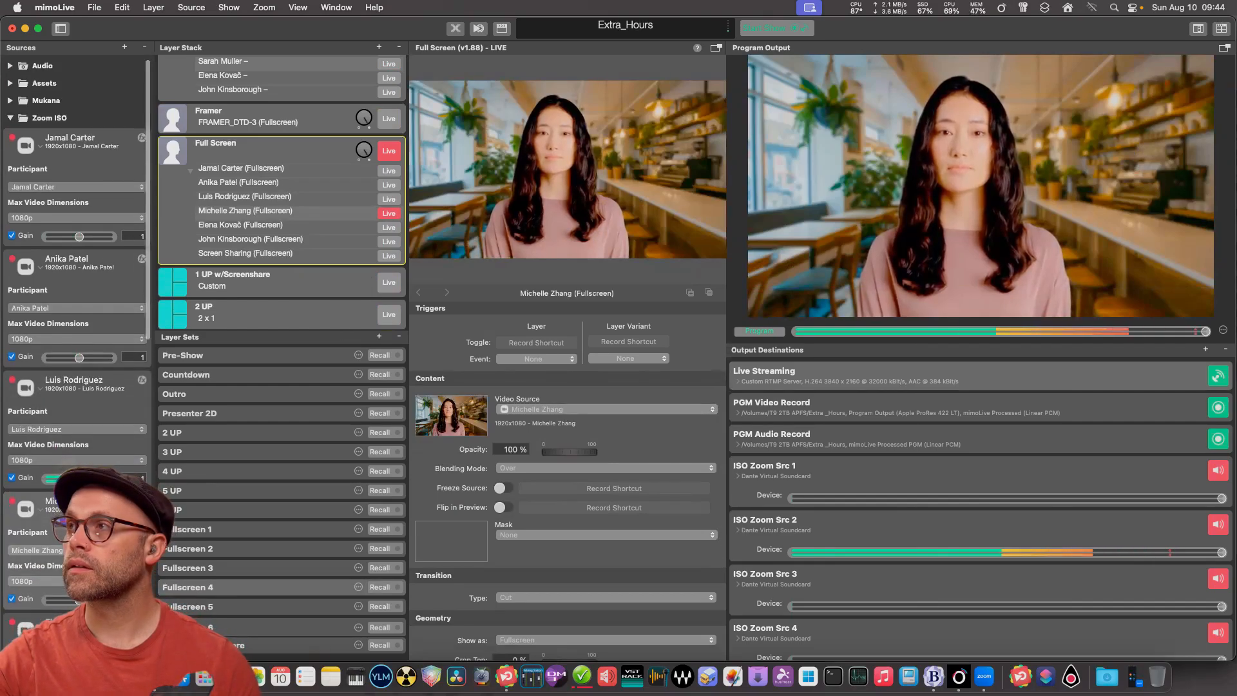
{"action": "scroll", "coordinate": [281, 194], "scroll_direction": "down", "scroll_amount": 2}
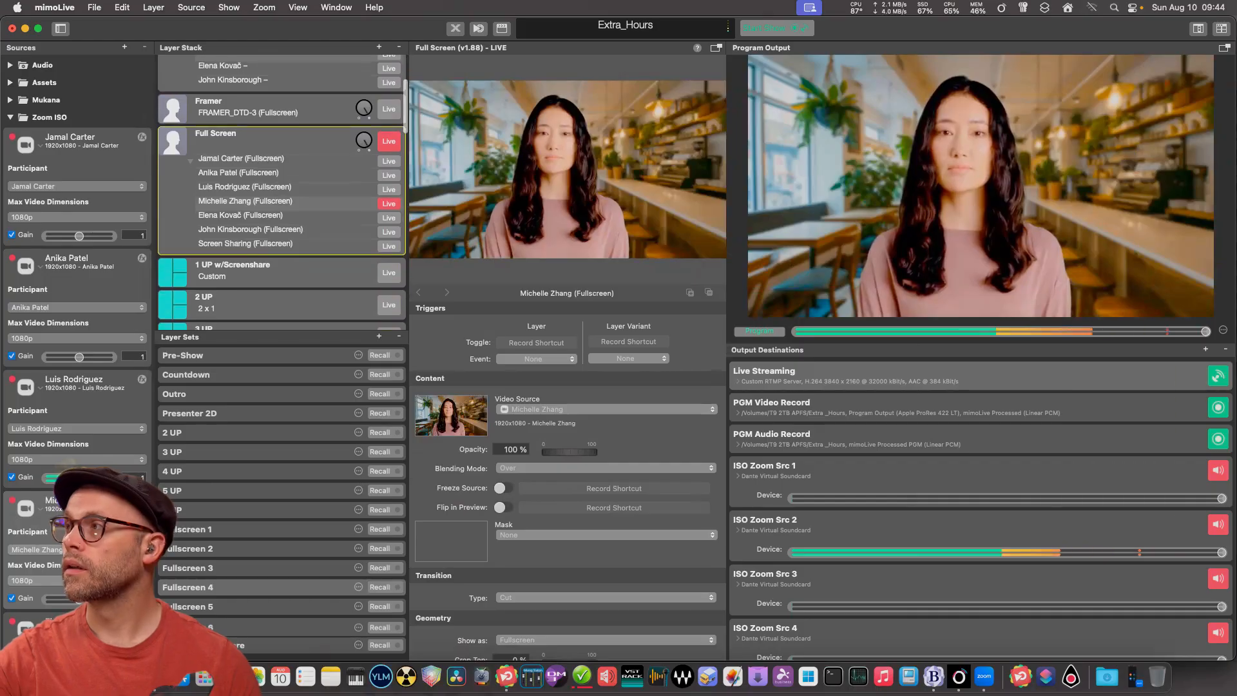
{"action": "scroll", "coordinate": [281, 193], "scroll_direction": "down", "scroll_amount": 10}
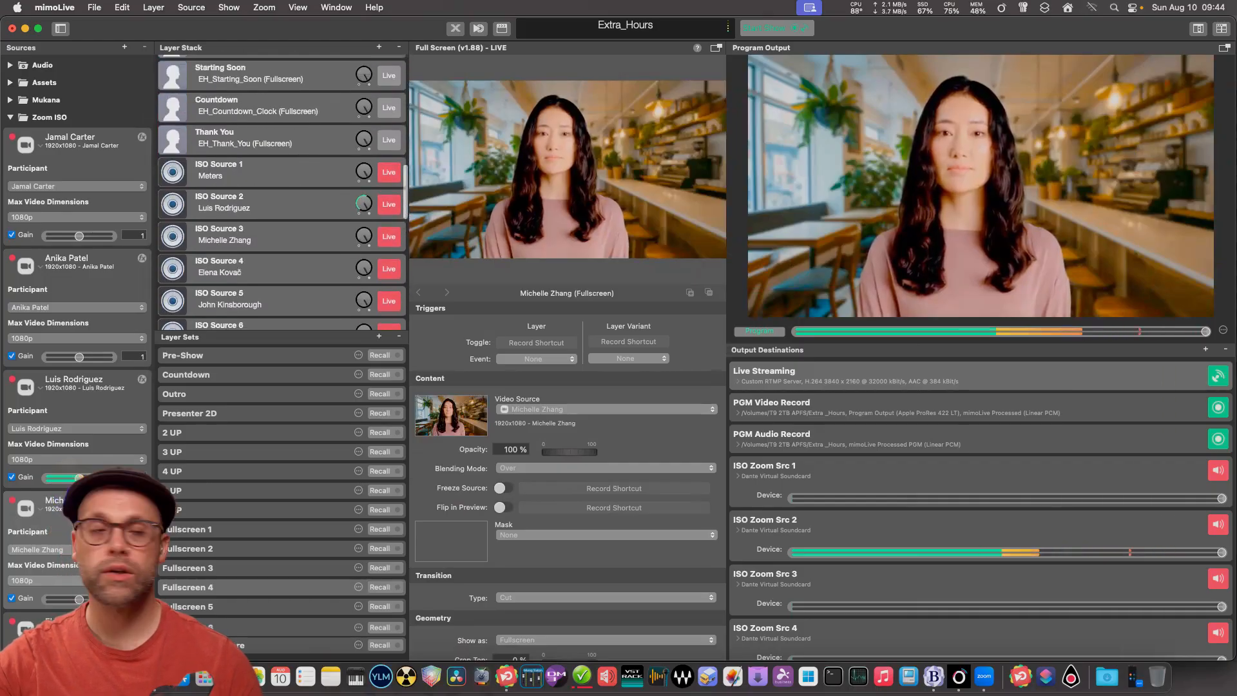
{"action": "scroll", "coordinate": [281, 193], "scroll_direction": "down", "scroll_amount": 10}
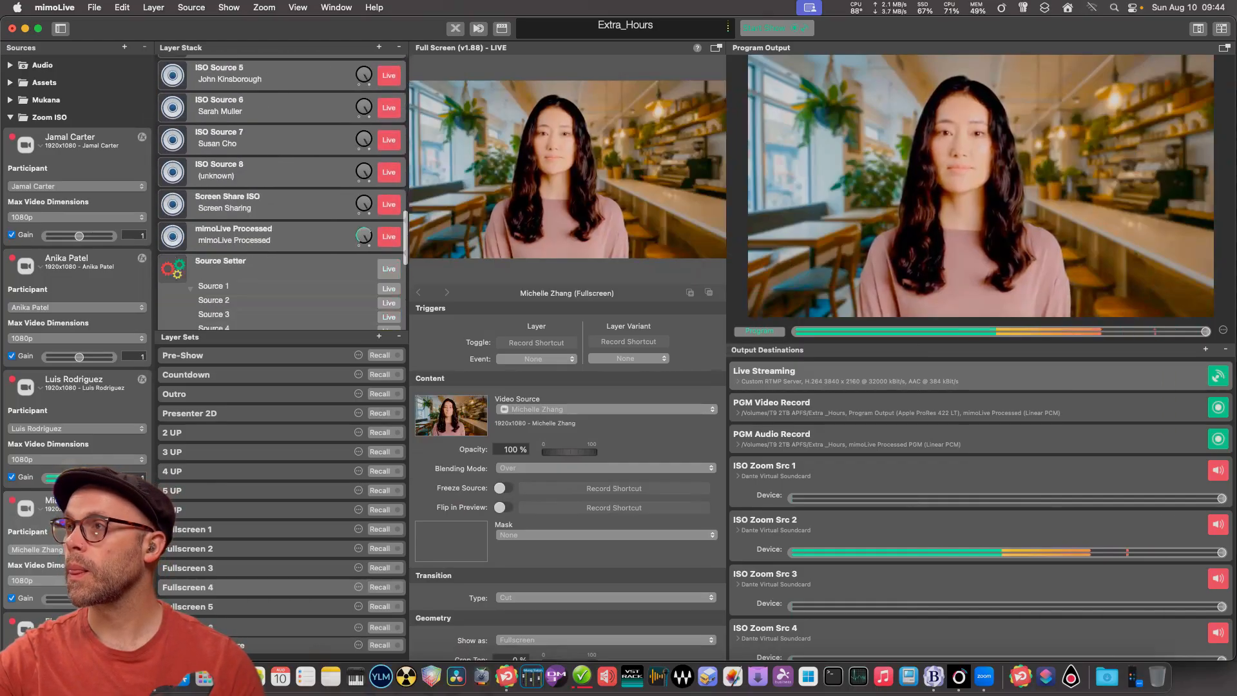
{"action": "scroll", "coordinate": [281, 193], "scroll_direction": "down", "scroll_amount": 5}
{"action": "left_click", "coordinate": [281, 293]}
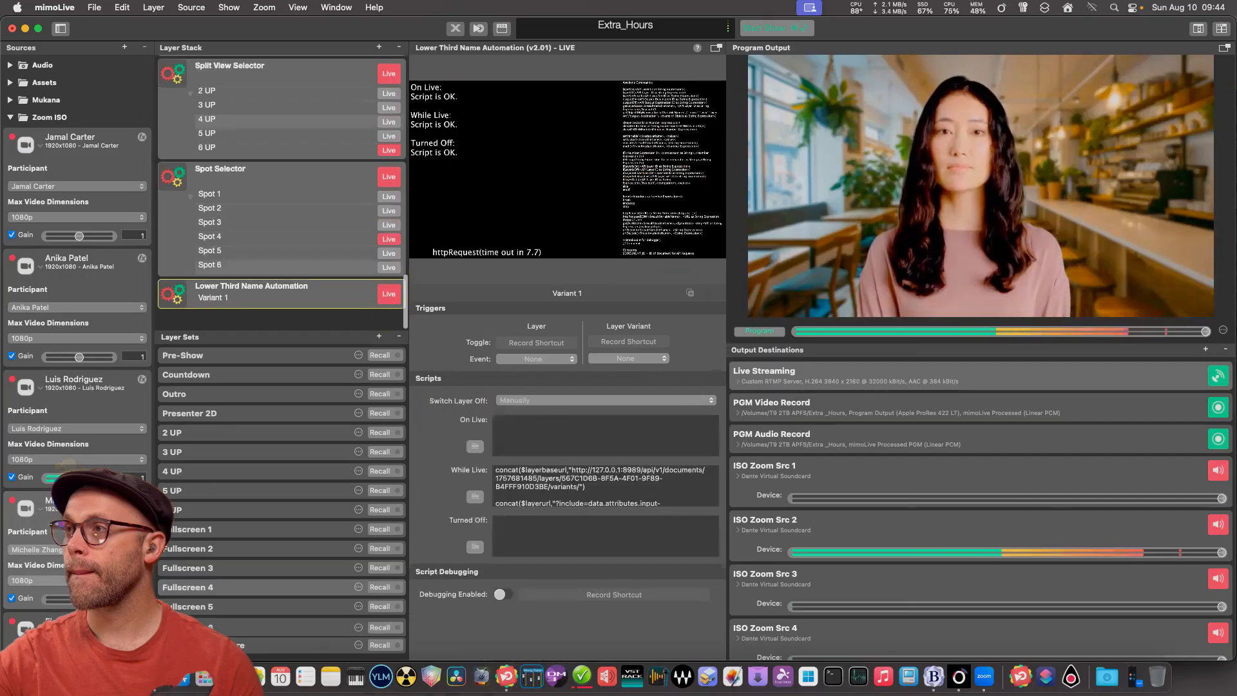
{"action": "left_click", "coordinate": [475, 496]}
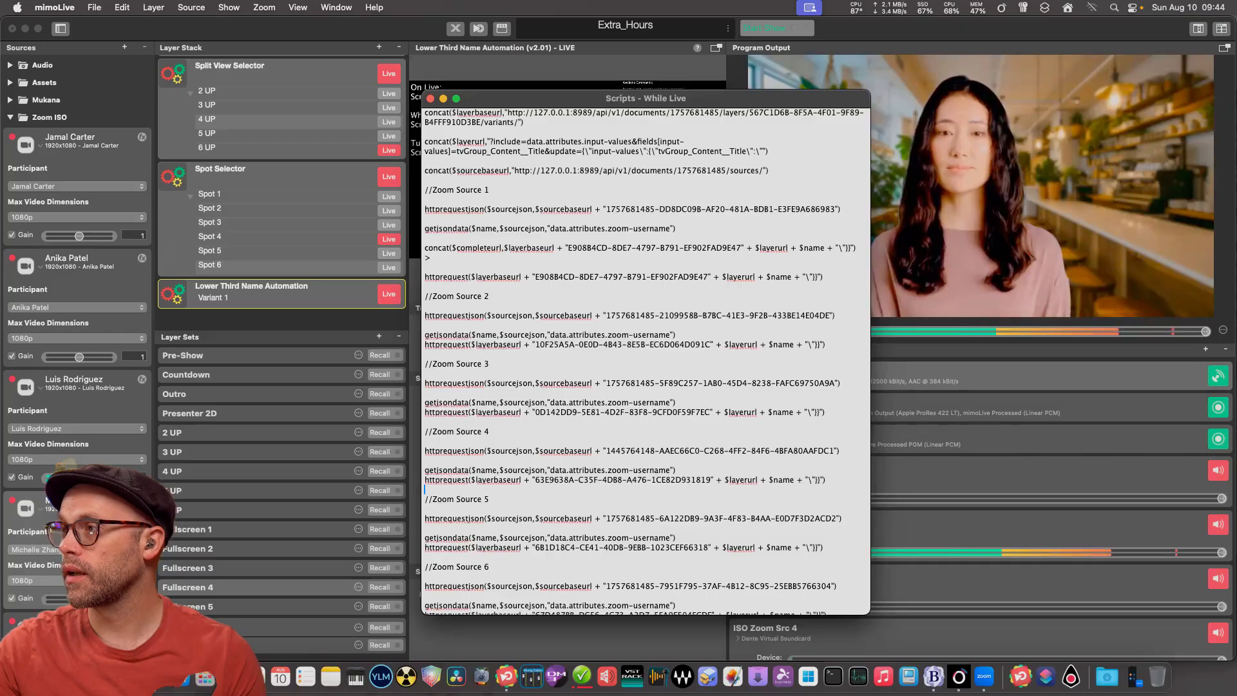
{"action": "left_click", "coordinate": [425, 460]}
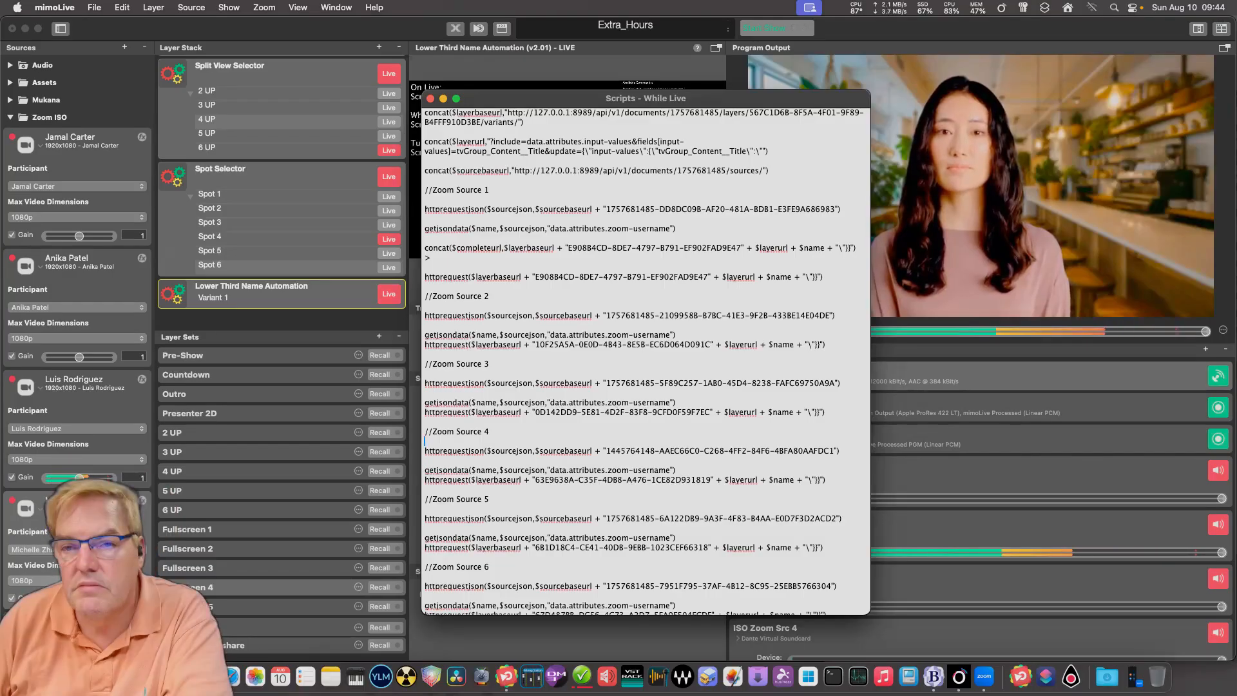
{"action": "left_click", "coordinate": [425, 442]}
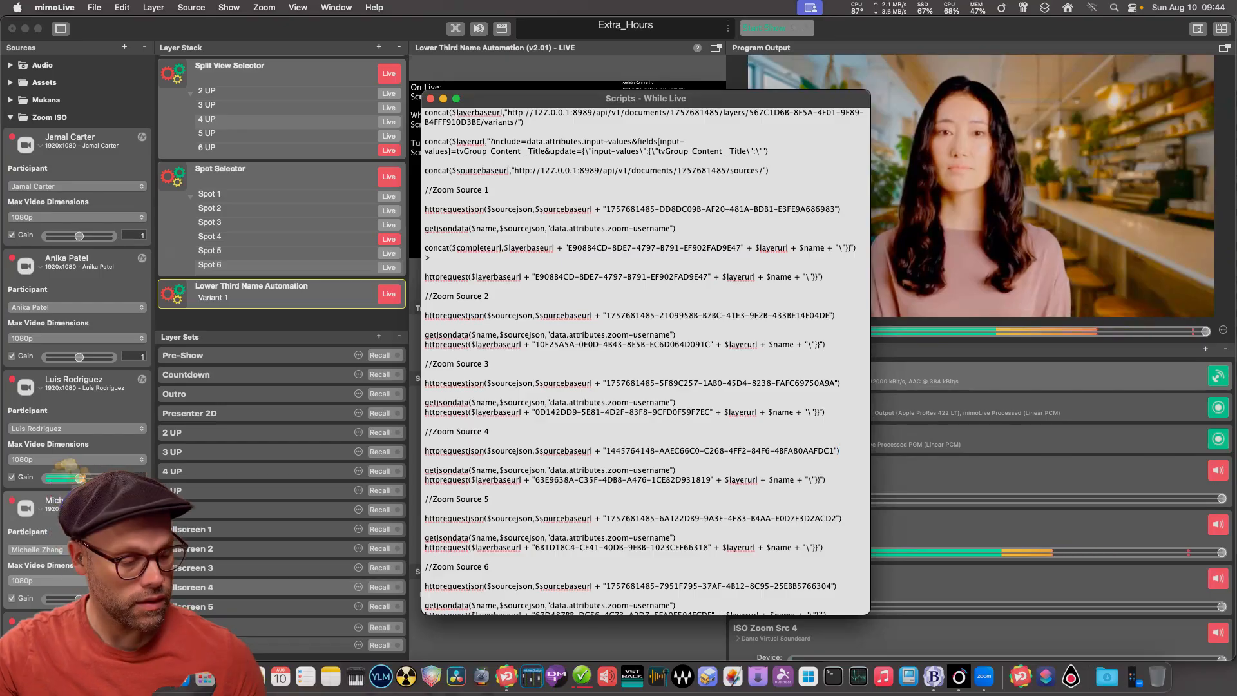
{"action": "left_click", "coordinate": [839, 451]}
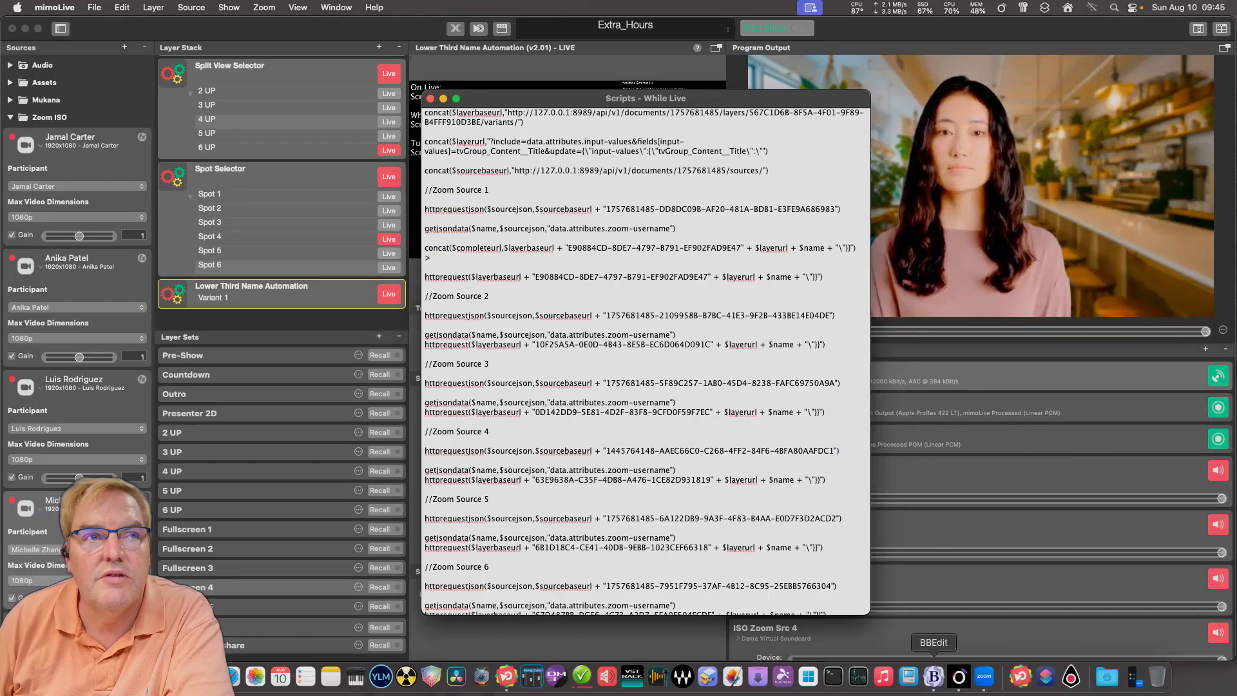
- Switch to BBEdit and examine the layer API endpoints listed in the first untitled text document
{"action": "left_click", "coordinate": [933, 675]}
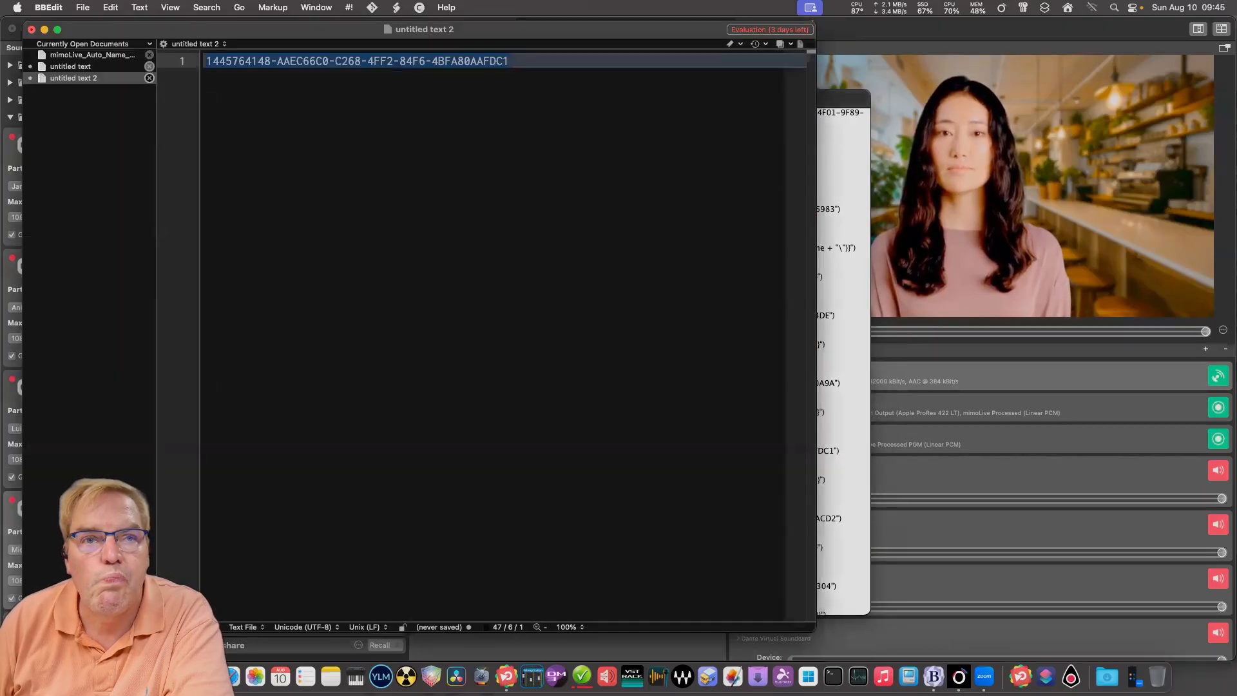
{"action": "left_click", "coordinate": [71, 66]}
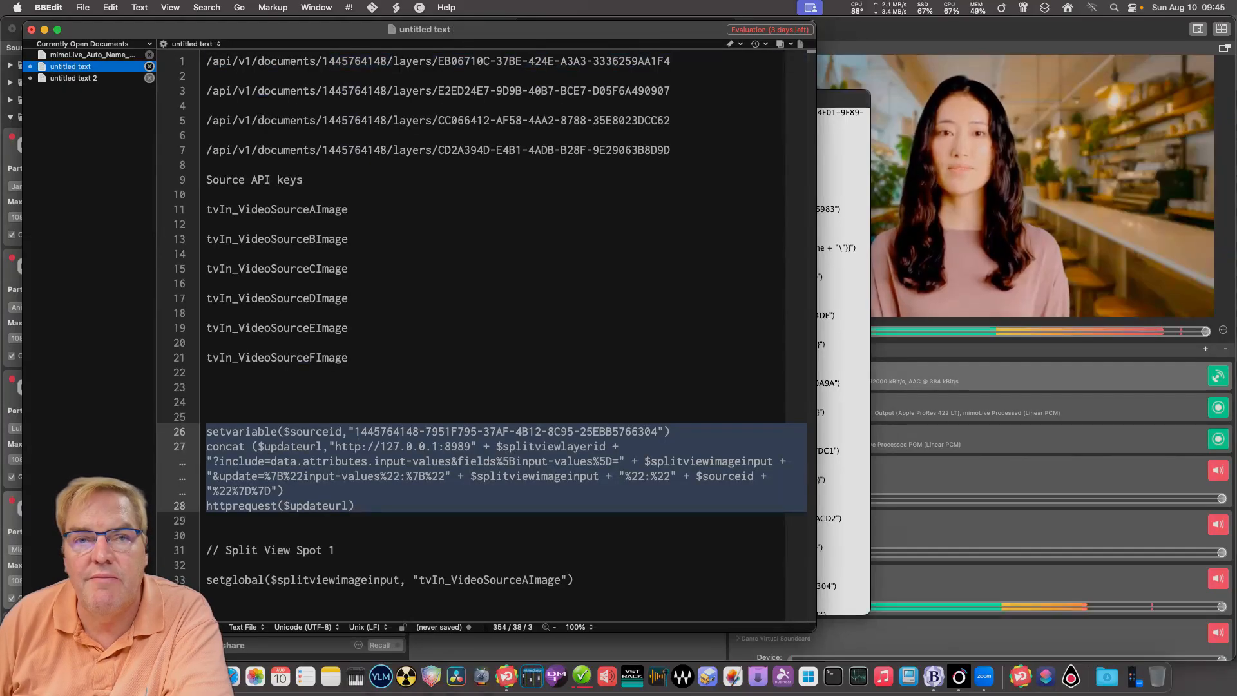
{"action": "left_click", "coordinate": [284, 195]}
{"action": "double_click", "coordinate": [287, 151]}
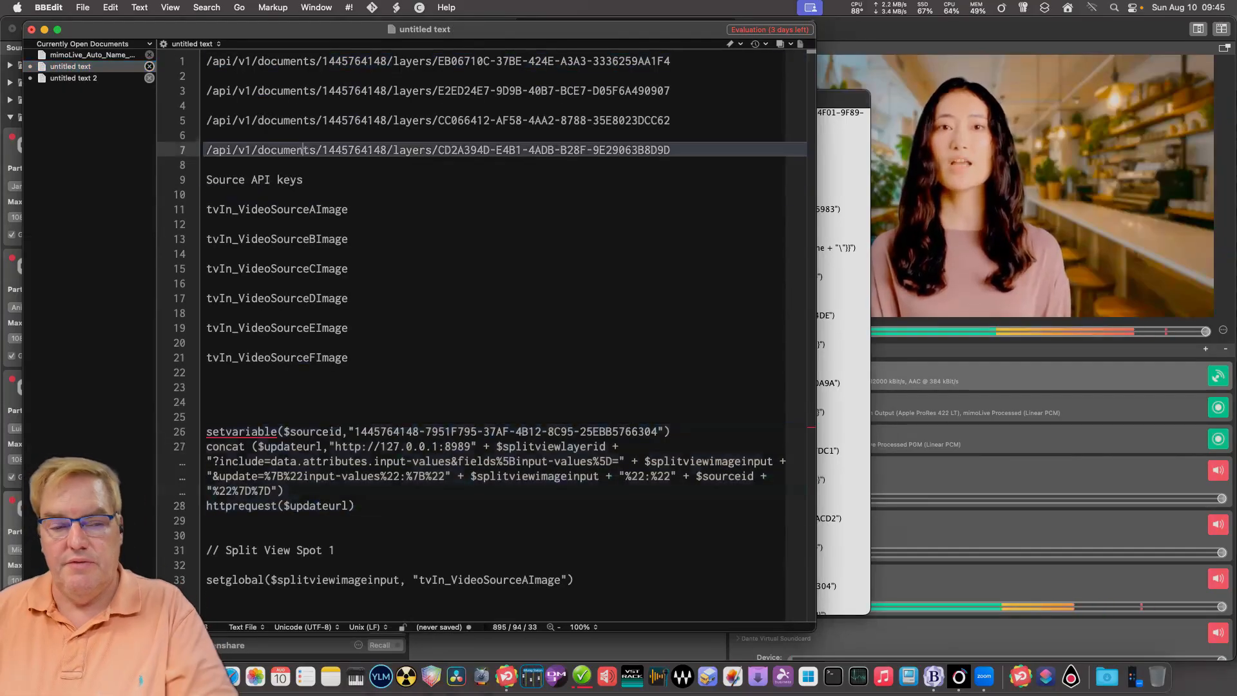
{"action": "left_click", "coordinate": [287, 135]}
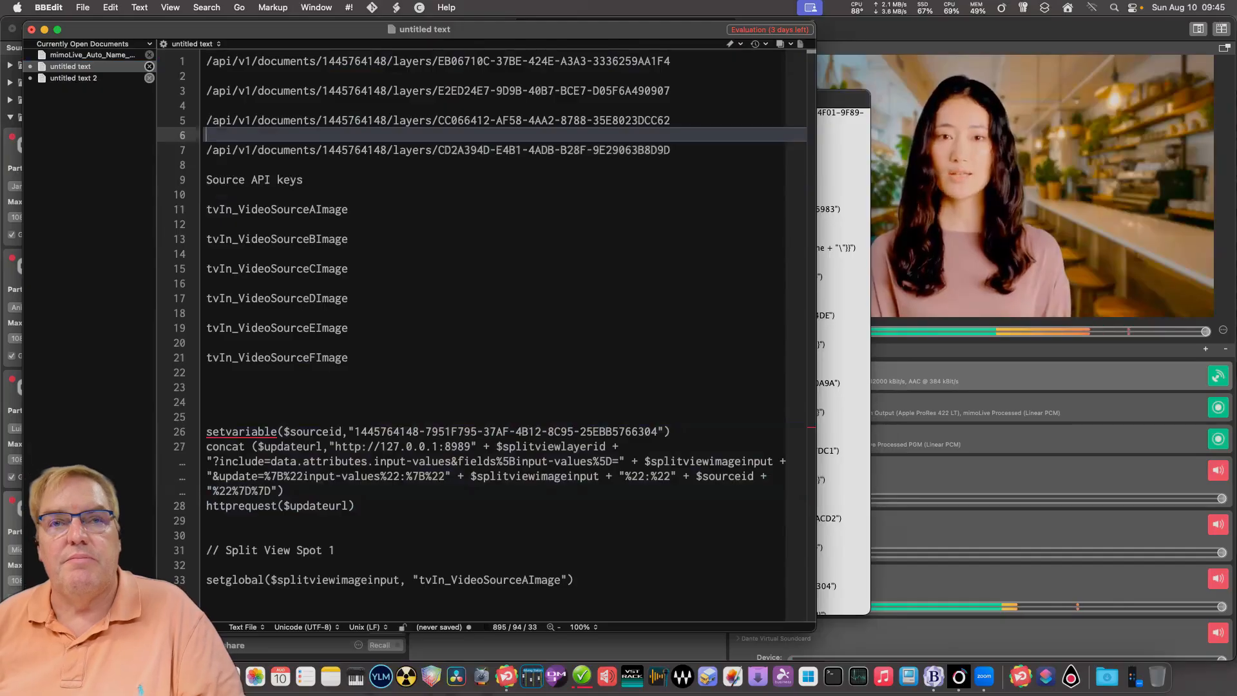
{"action": "left_click", "coordinate": [393, 150]}
{"action": "left_click", "coordinate": [283, 150]}
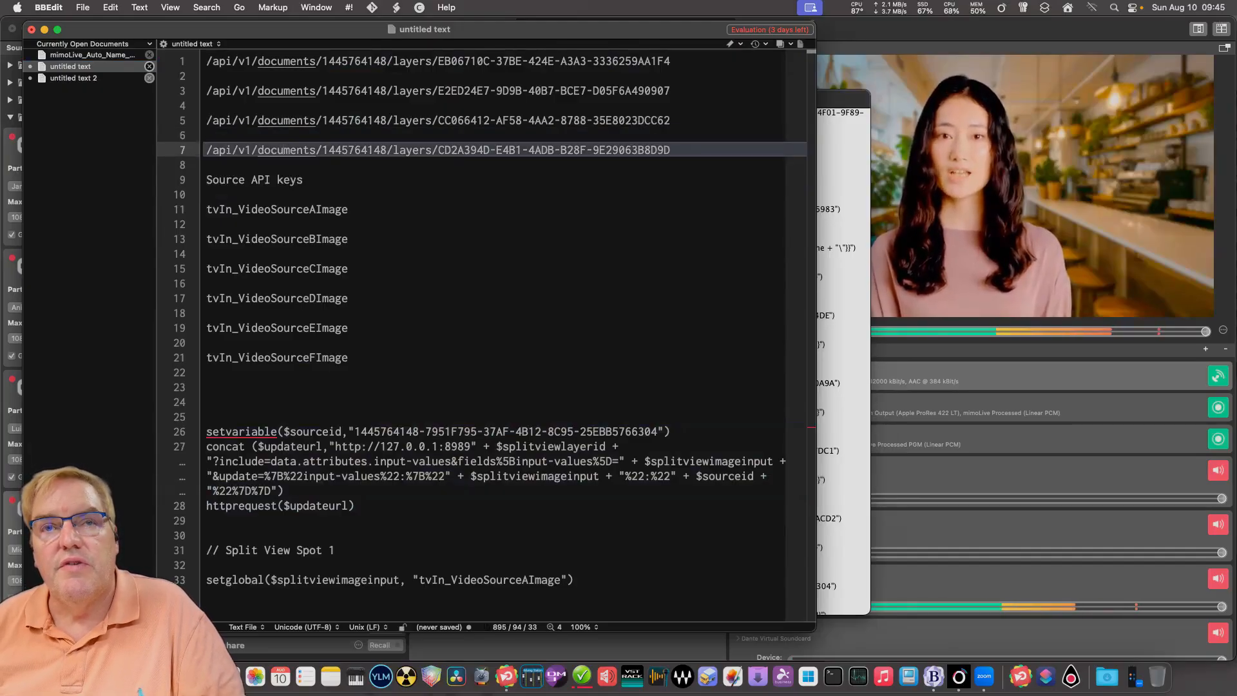
- Return to mimoLive and copy the API endpoint of the first variant in the Full Screen layer
{"action": "key", "text": "super+Tab"}
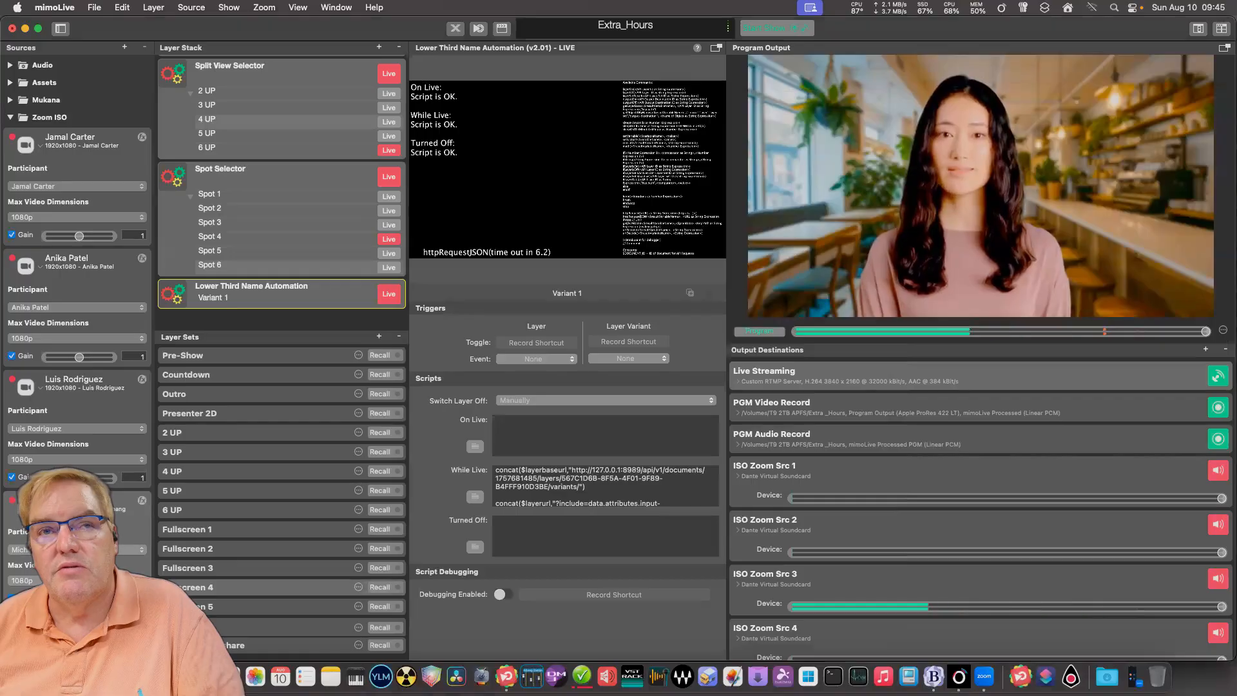
{"action": "scroll", "coordinate": [281, 193], "scroll_direction": "up", "scroll_amount": 15}
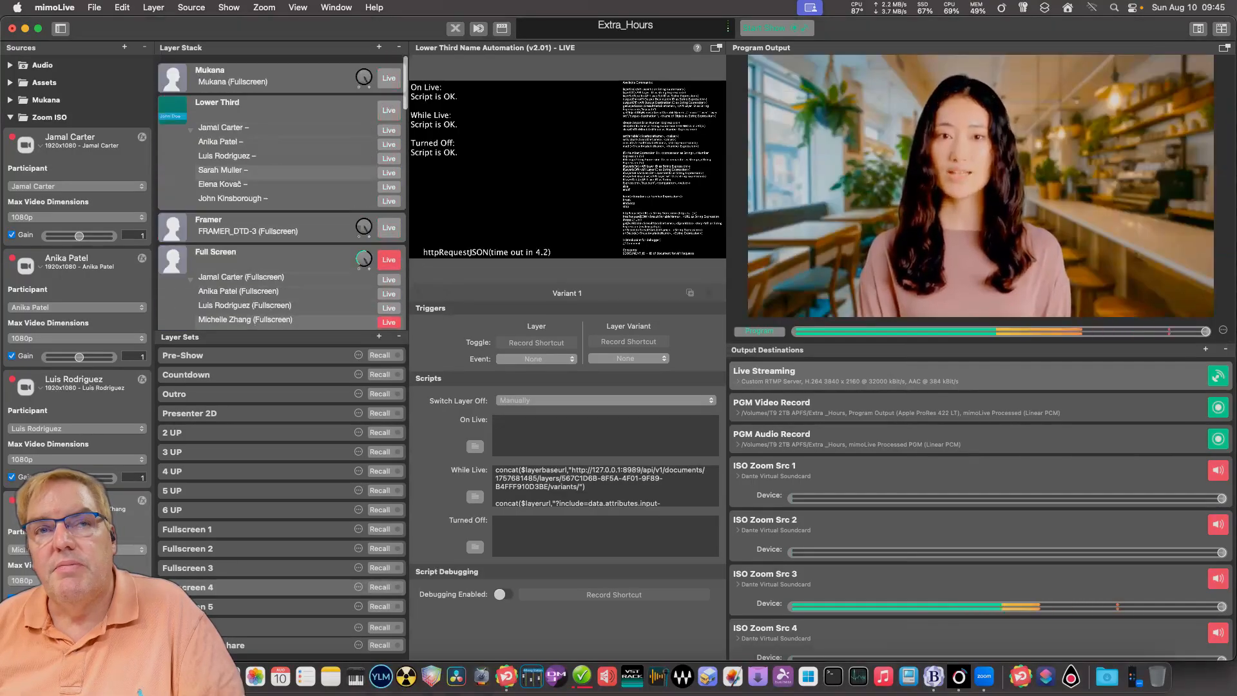
{"action": "scroll", "coordinate": [282, 193], "scroll_direction": "down", "scroll_amount": 3}
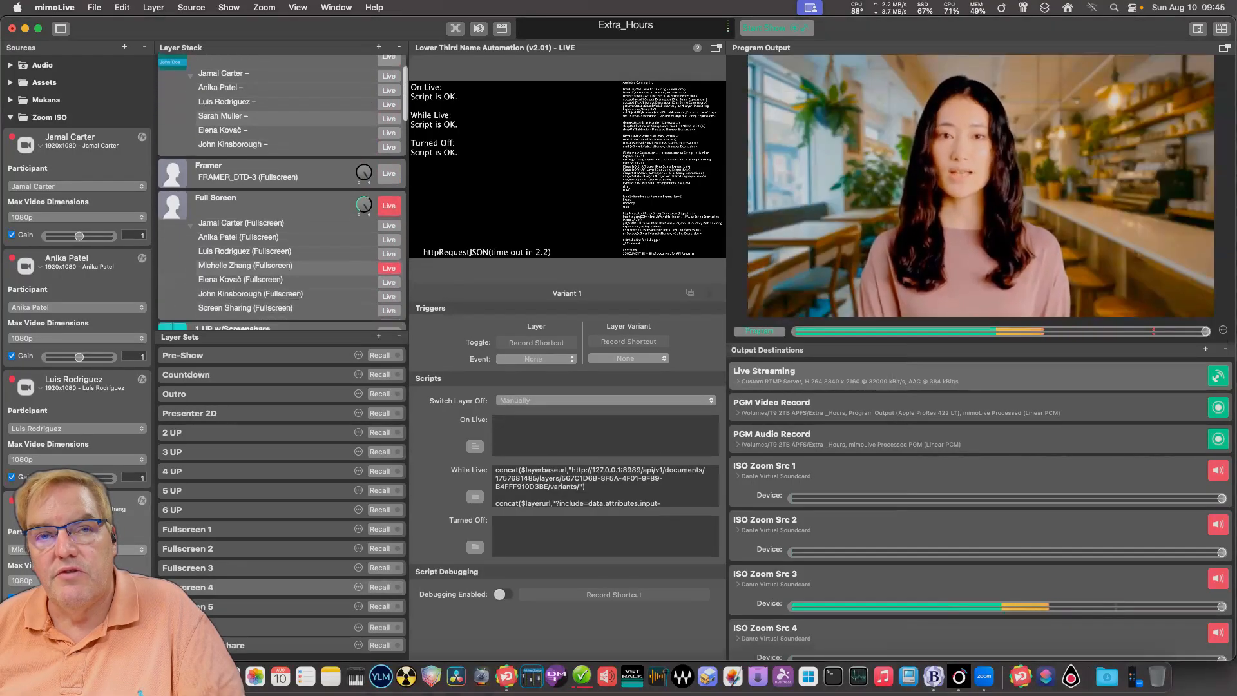
{"action": "left_click", "coordinate": [282, 182]}
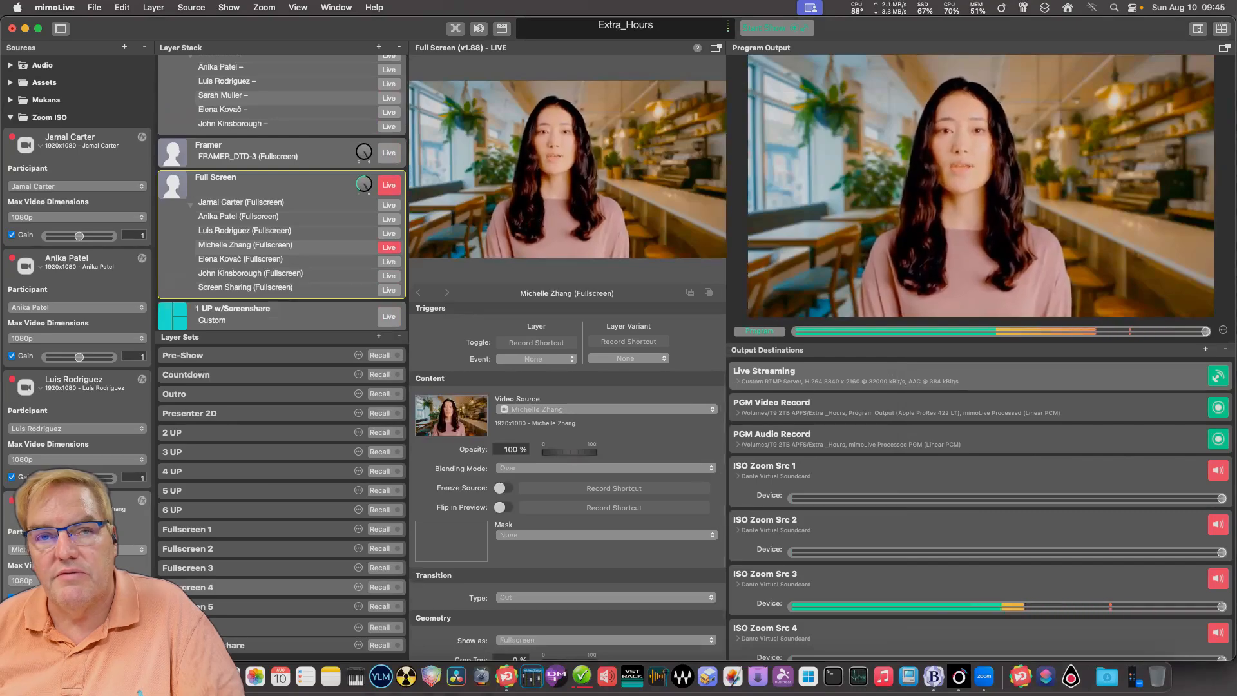
{"action": "left_click", "coordinate": [240, 202]}
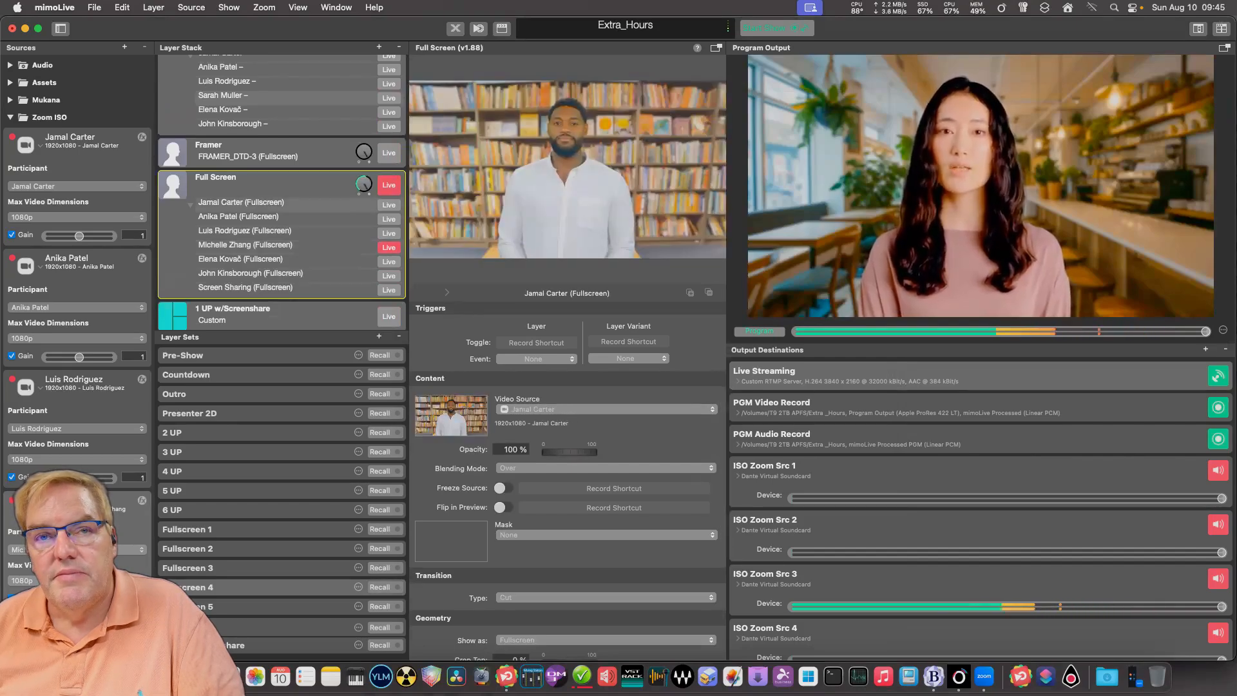
{"action": "right_click", "coordinate": [342, 202]}
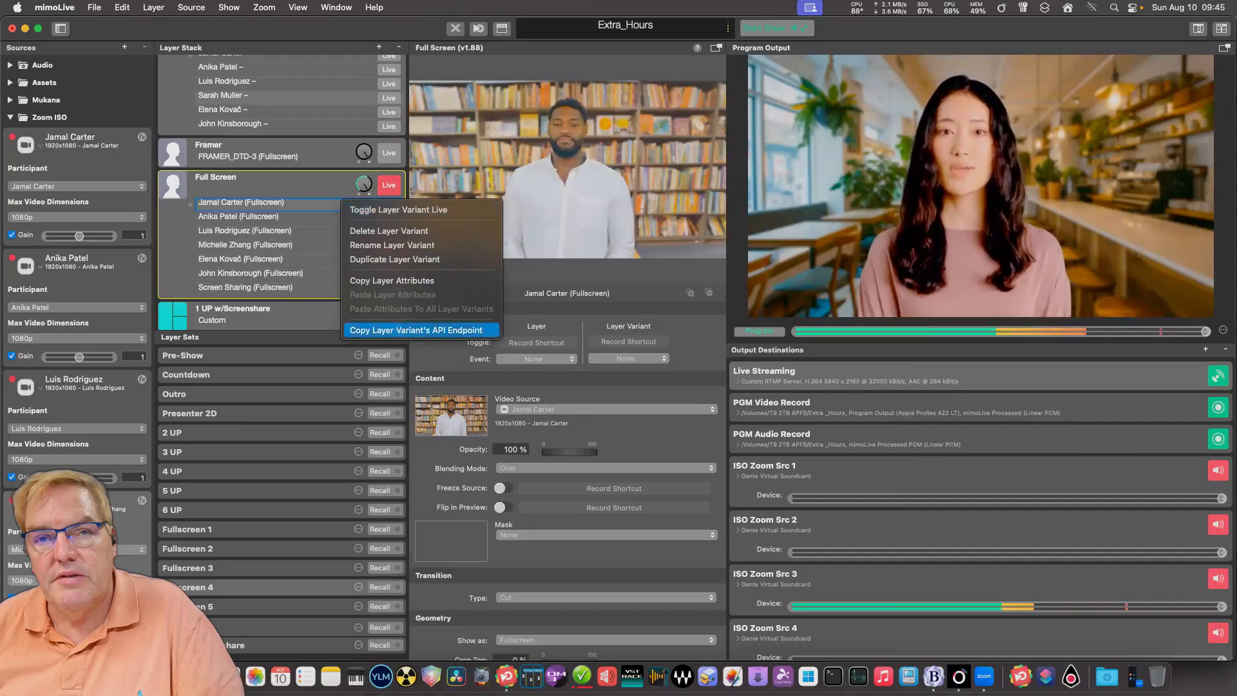
{"action": "left_click", "coordinate": [415, 330]}
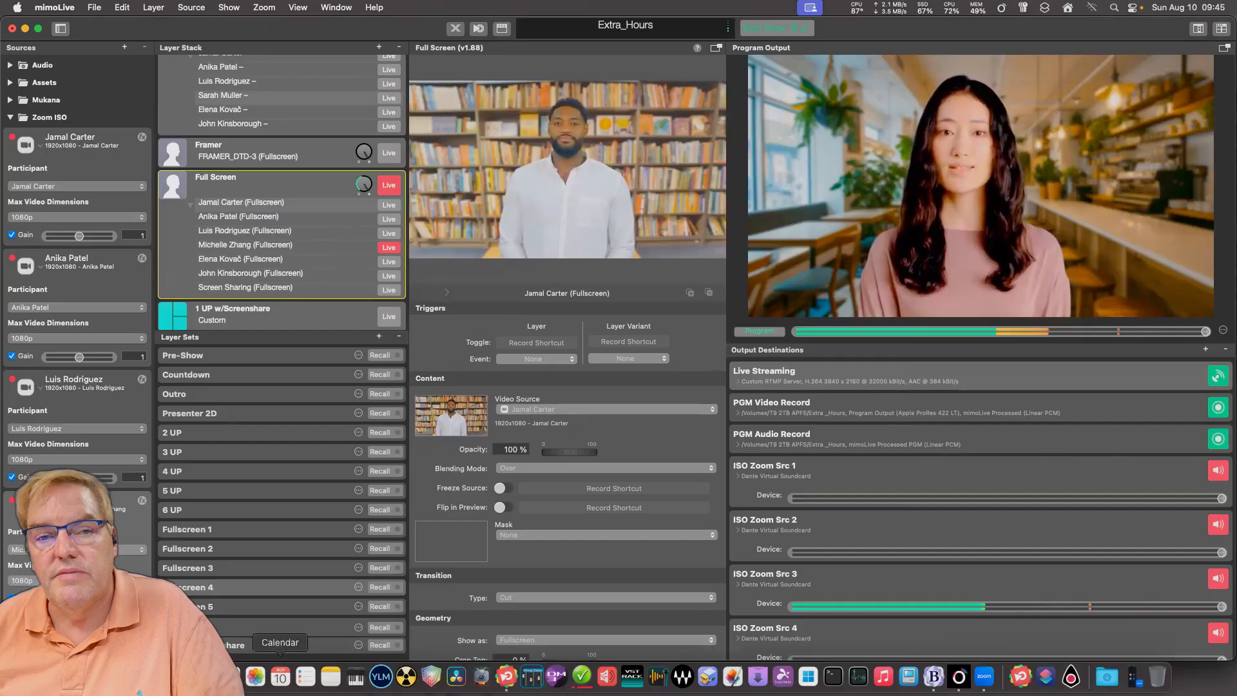
- In a new Safari tab, load the copied endpoint prefixed with 127.0.0.1:8989 and look through the returned JSON
{"action": "left_click", "coordinate": [231, 677]}
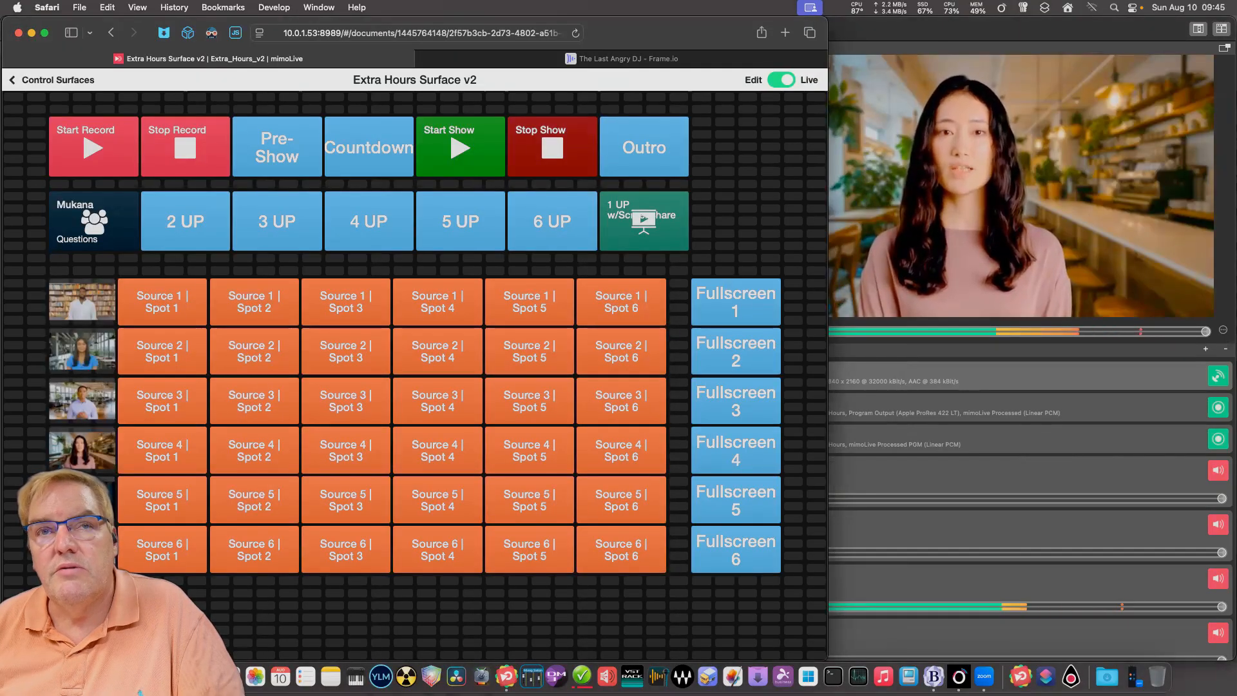
{"action": "key", "text": "super+t"}
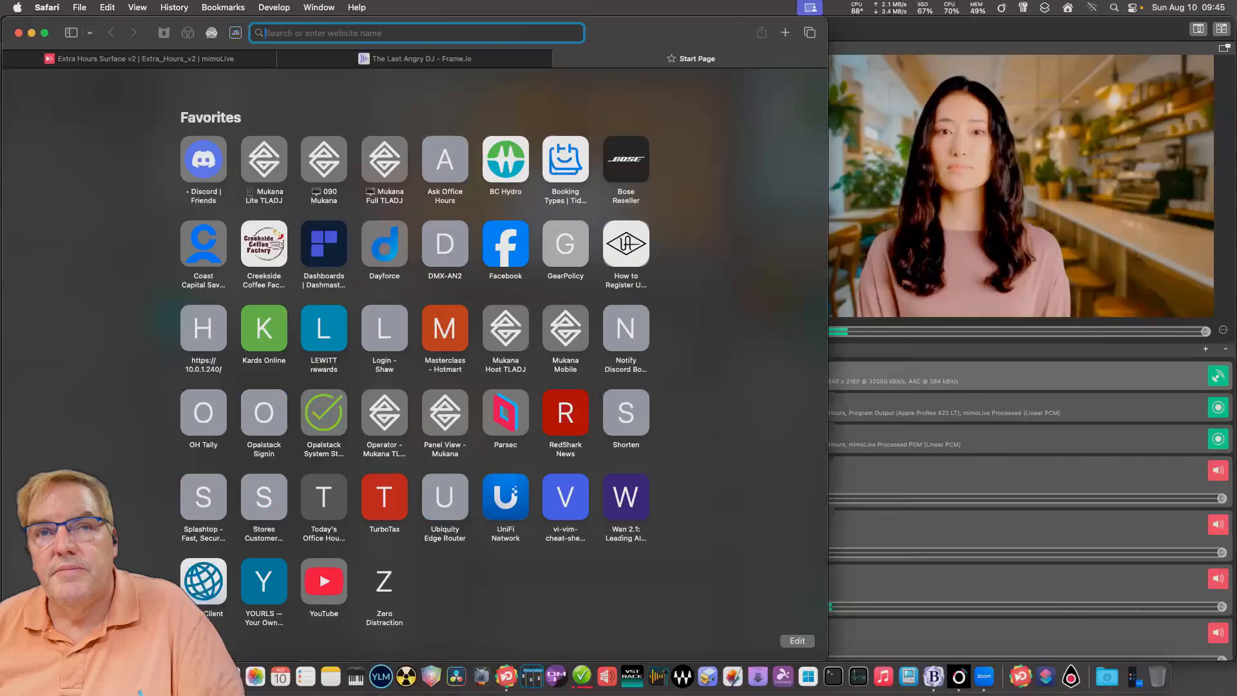
{"action": "key", "text": "super+v"}
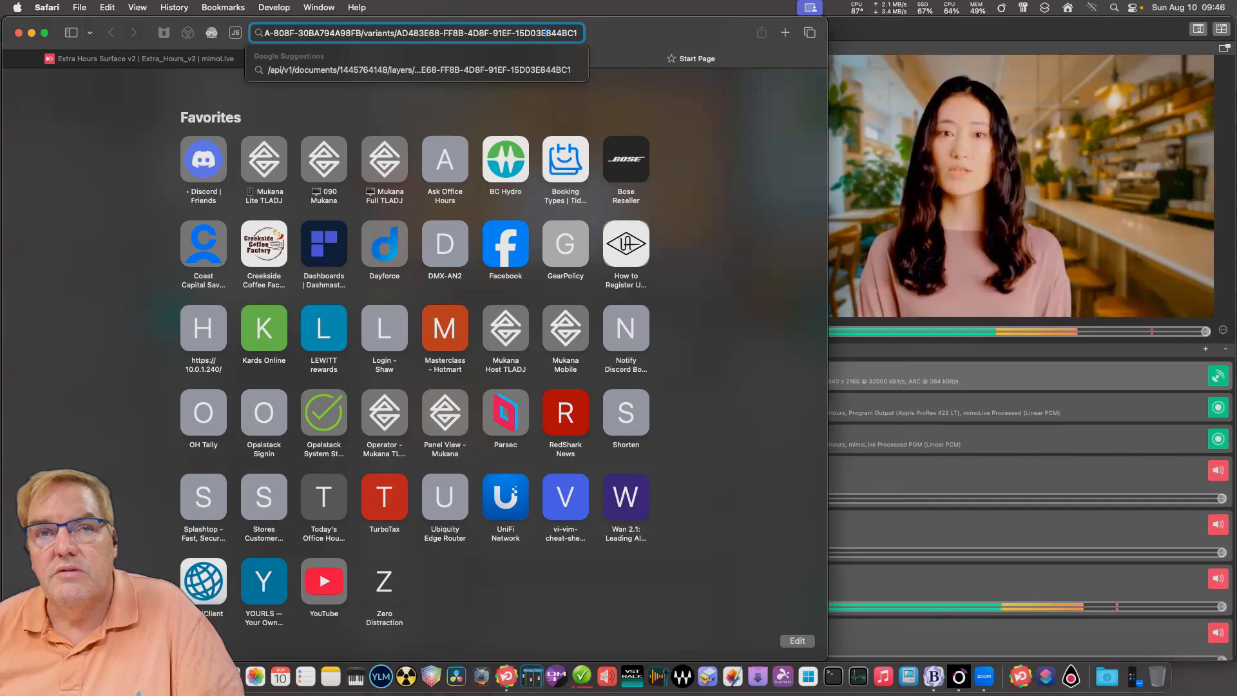
{"action": "key", "text": "super+Left"}
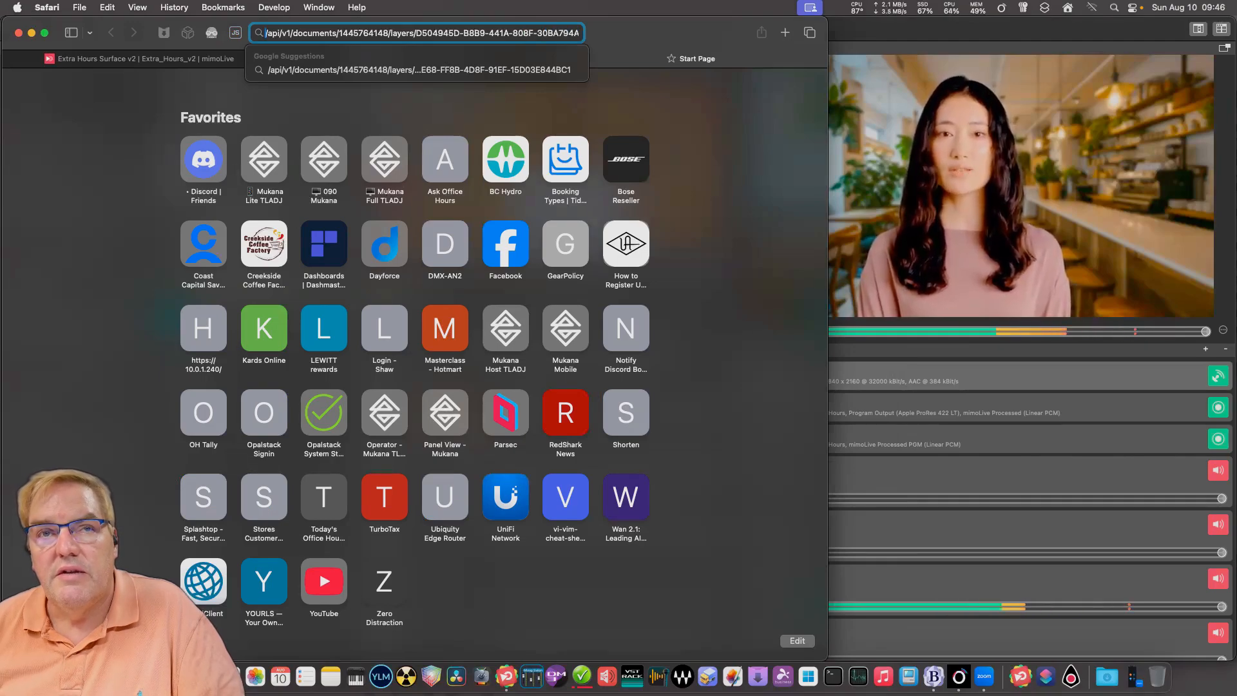
{"action": "type", "text": "127"}
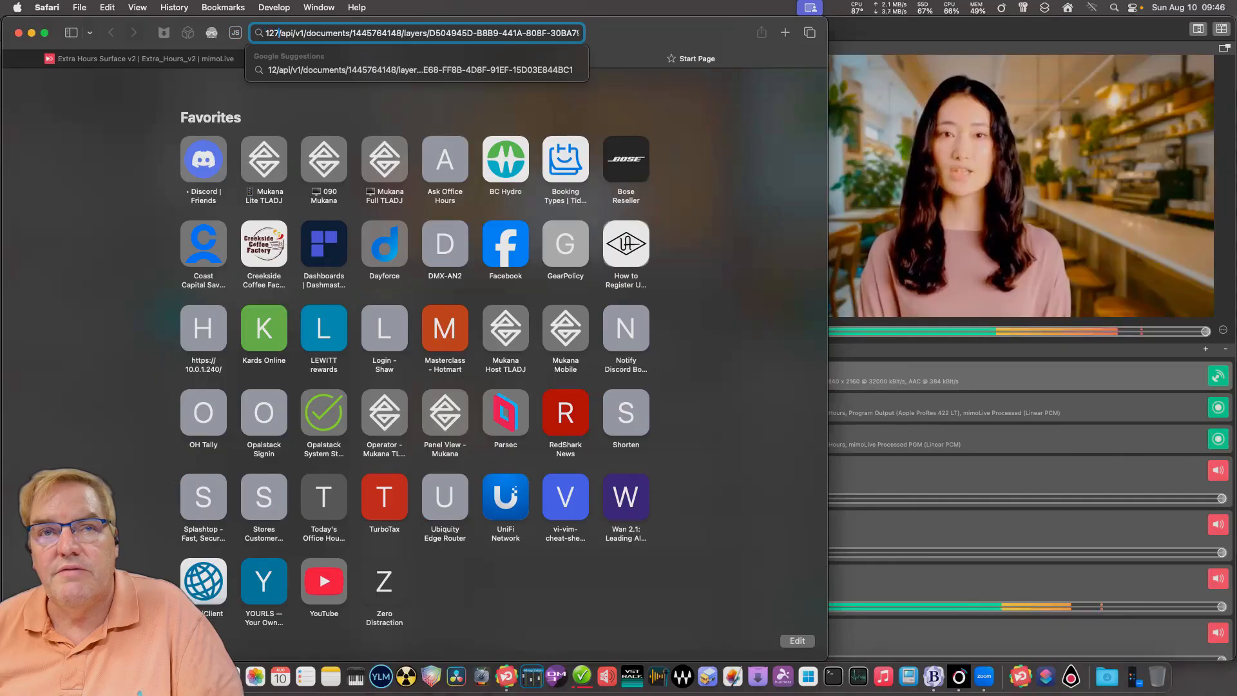
{"action": "type", "text": "."}
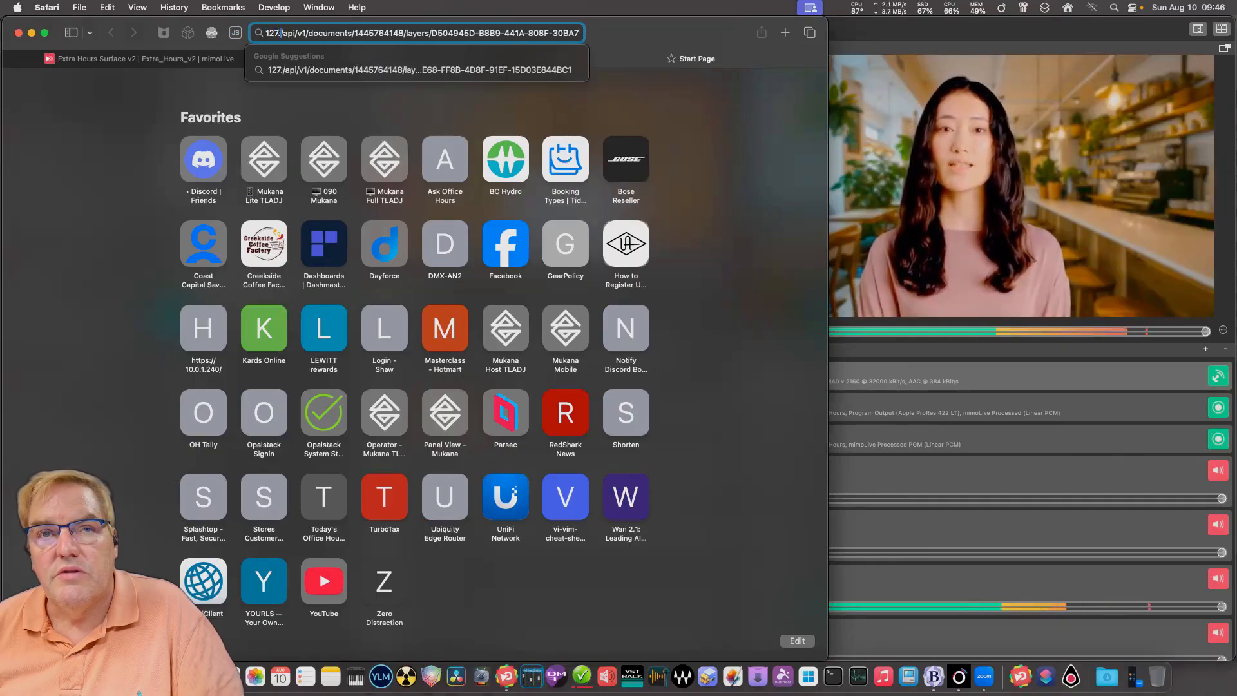
{"action": "type", "text": "0.0"}
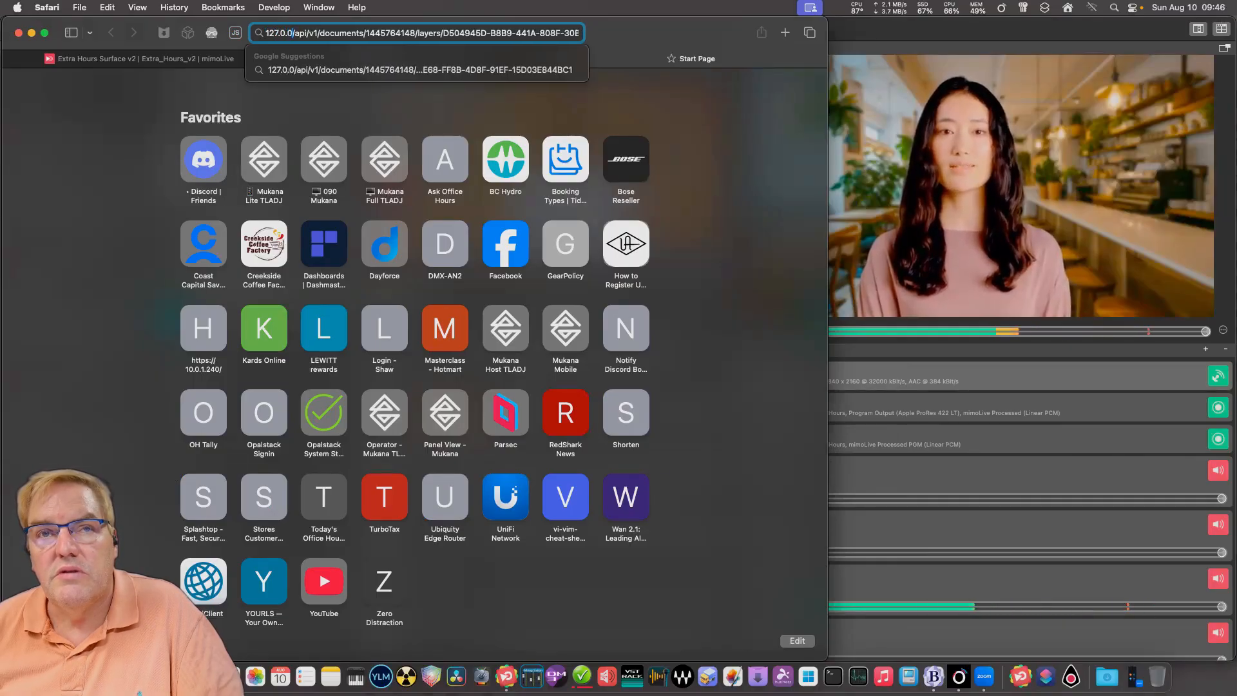
{"action": "type", "text": ".1"}
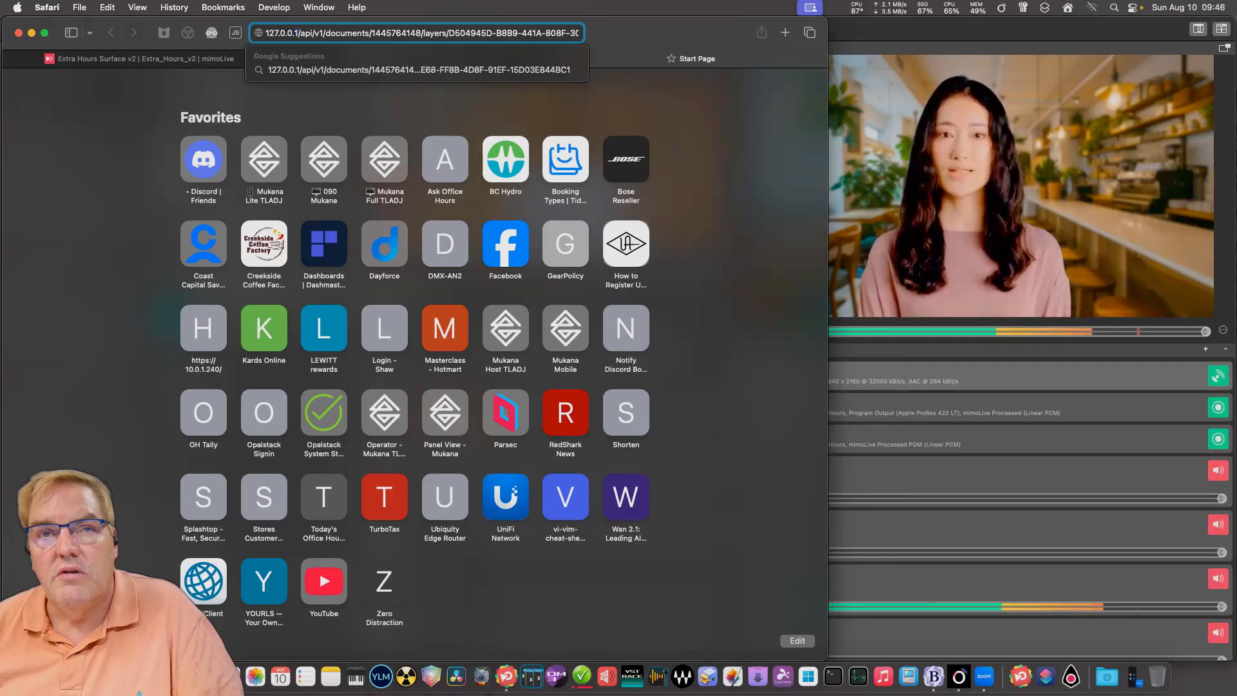
{"action": "type", "text": ":898"}
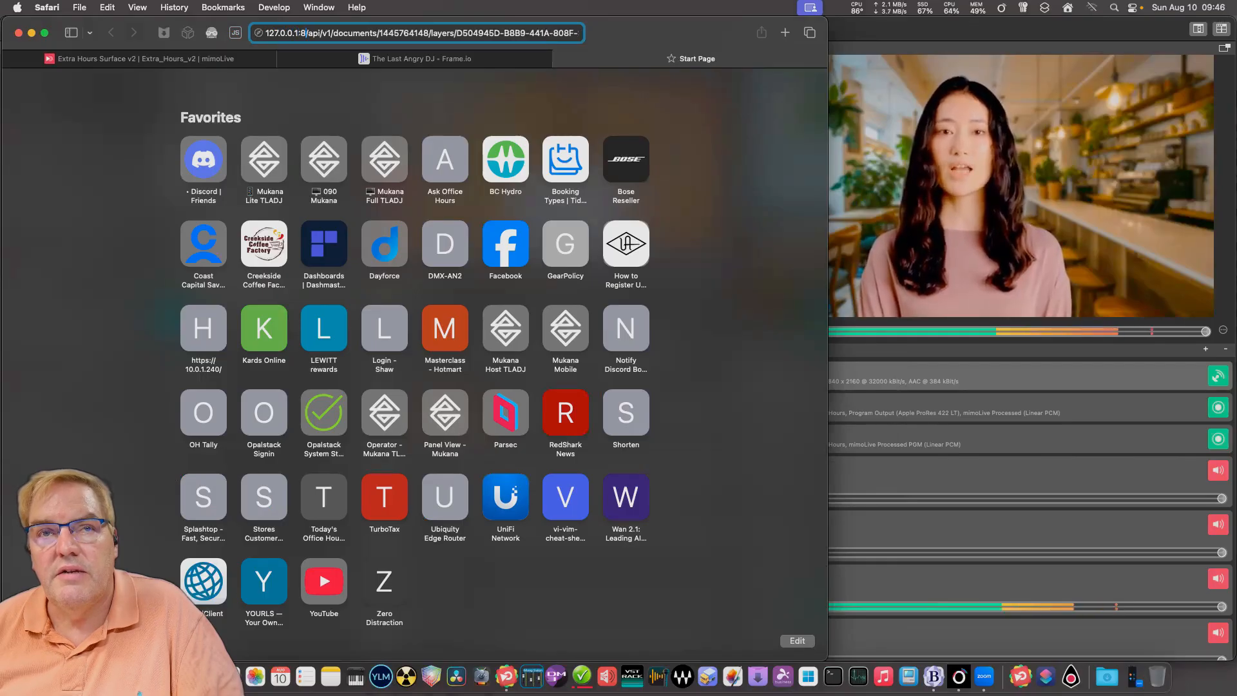
{"action": "type", "text": "9"}
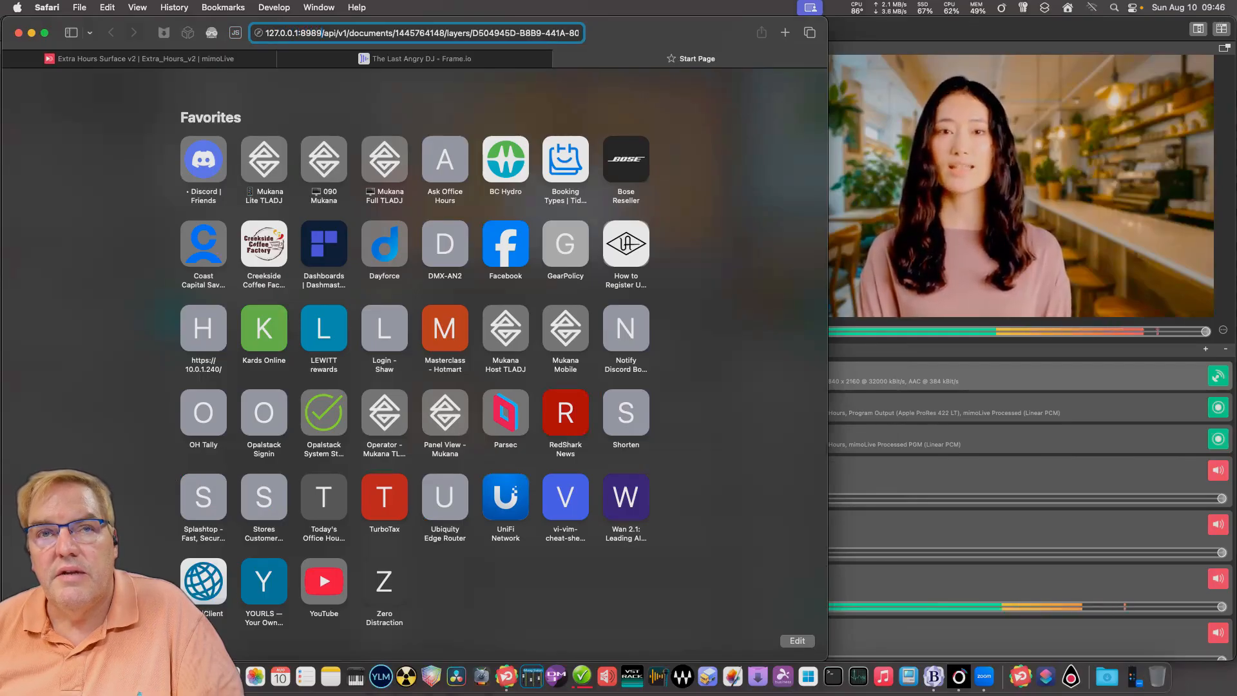
{"action": "key", "text": "Return"}
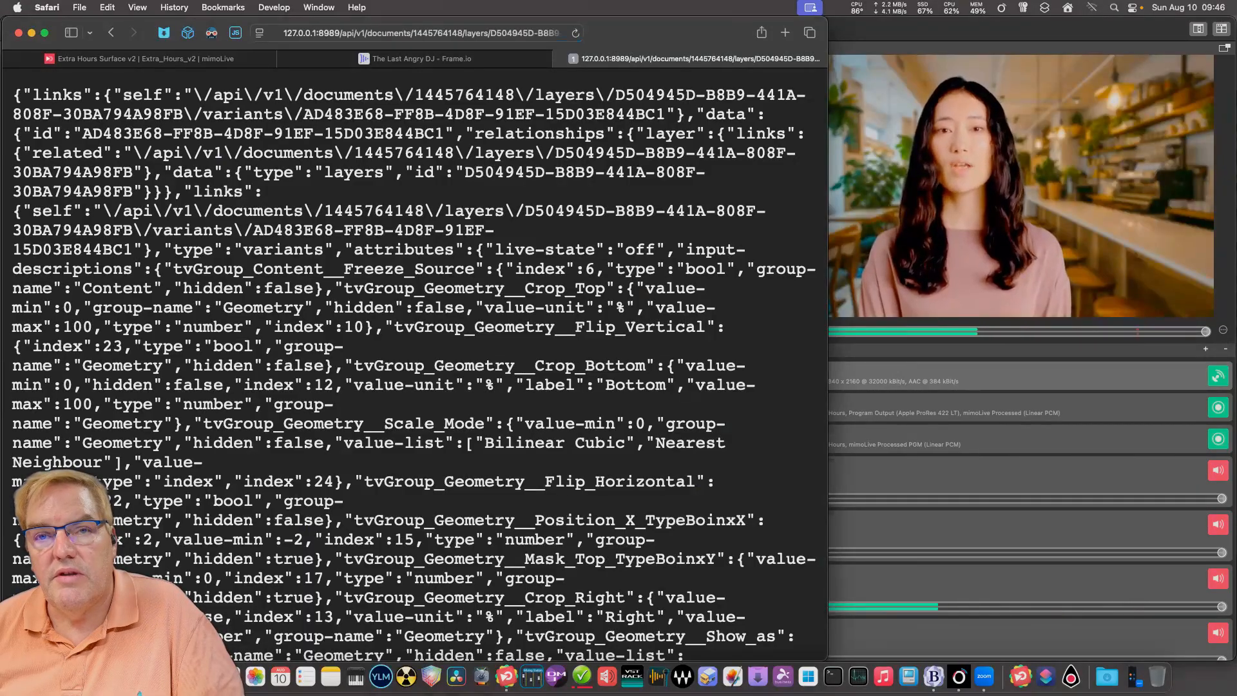
{"action": "scroll", "coordinate": [412, 367], "scroll_direction": "down", "scroll_amount": 10}
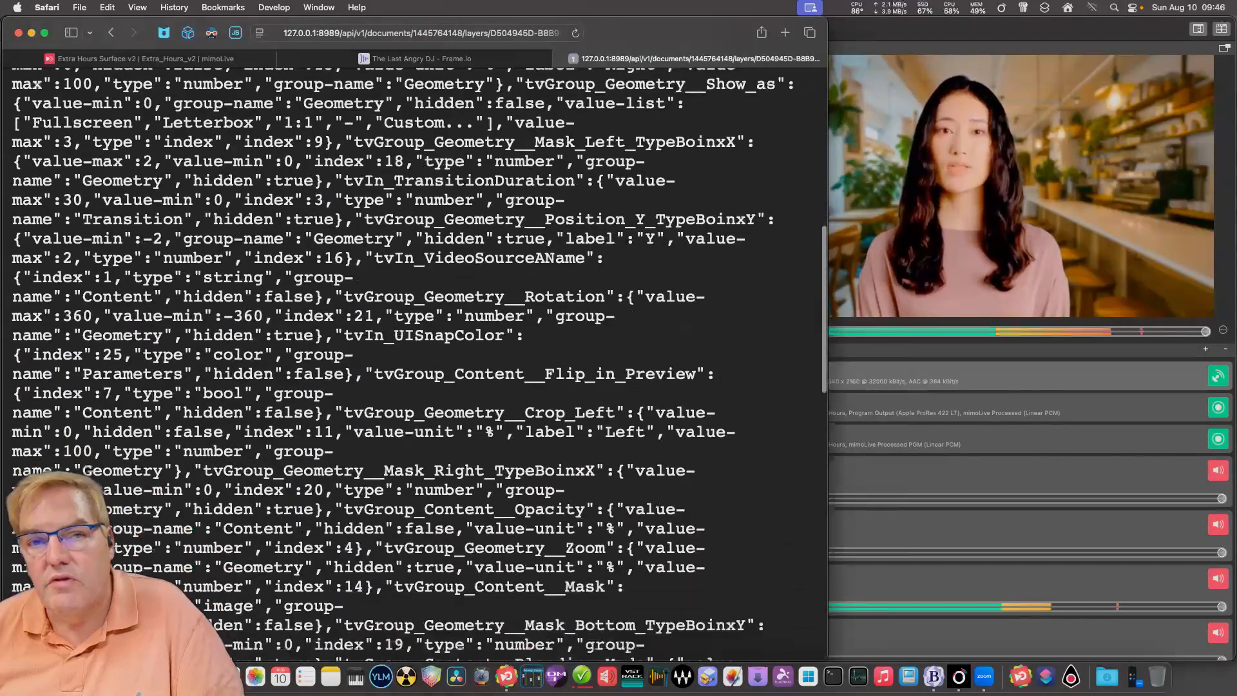
{"action": "scroll", "coordinate": [413, 367], "scroll_direction": "up", "scroll_amount": 10}
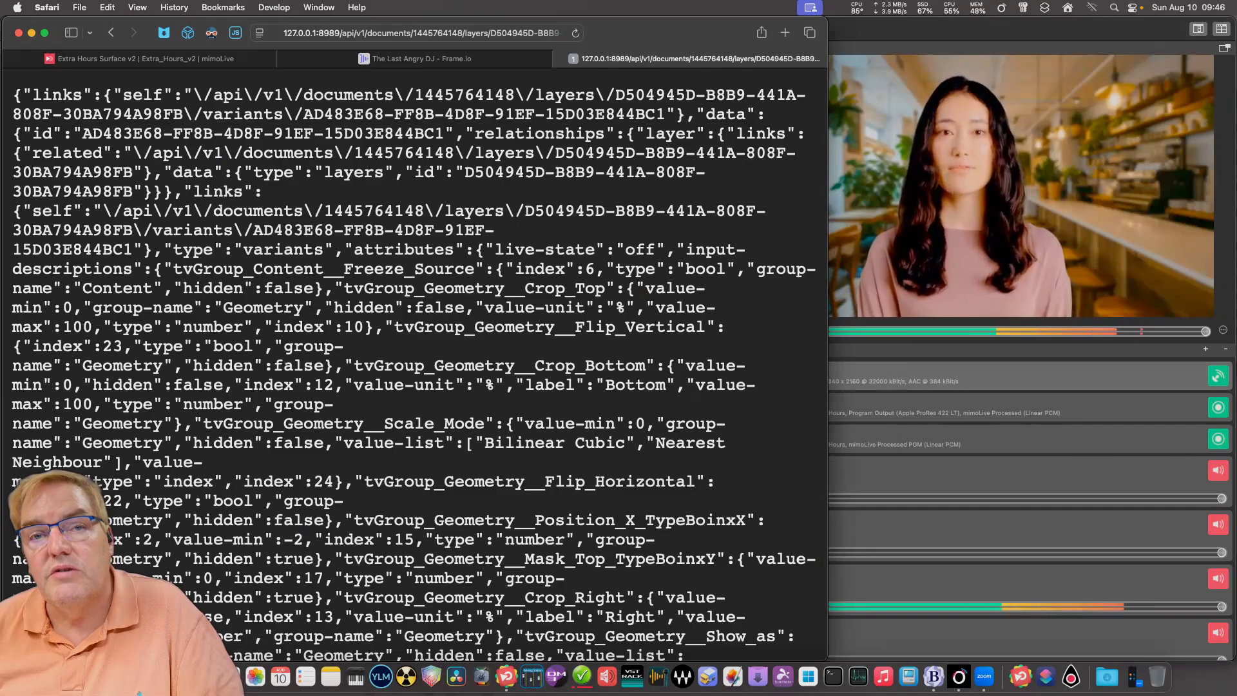
- Examine the first Full Screen variant's JSON, from its links and live-state through the geometry and tvIn_VideoSourceAName input descriptions
{"action": "scroll", "coordinate": [412, 361], "scroll_direction": "down", "scroll_amount": 5}
{"action": "scroll", "coordinate": [412, 360], "scroll_direction": "down", "scroll_amount": 8}
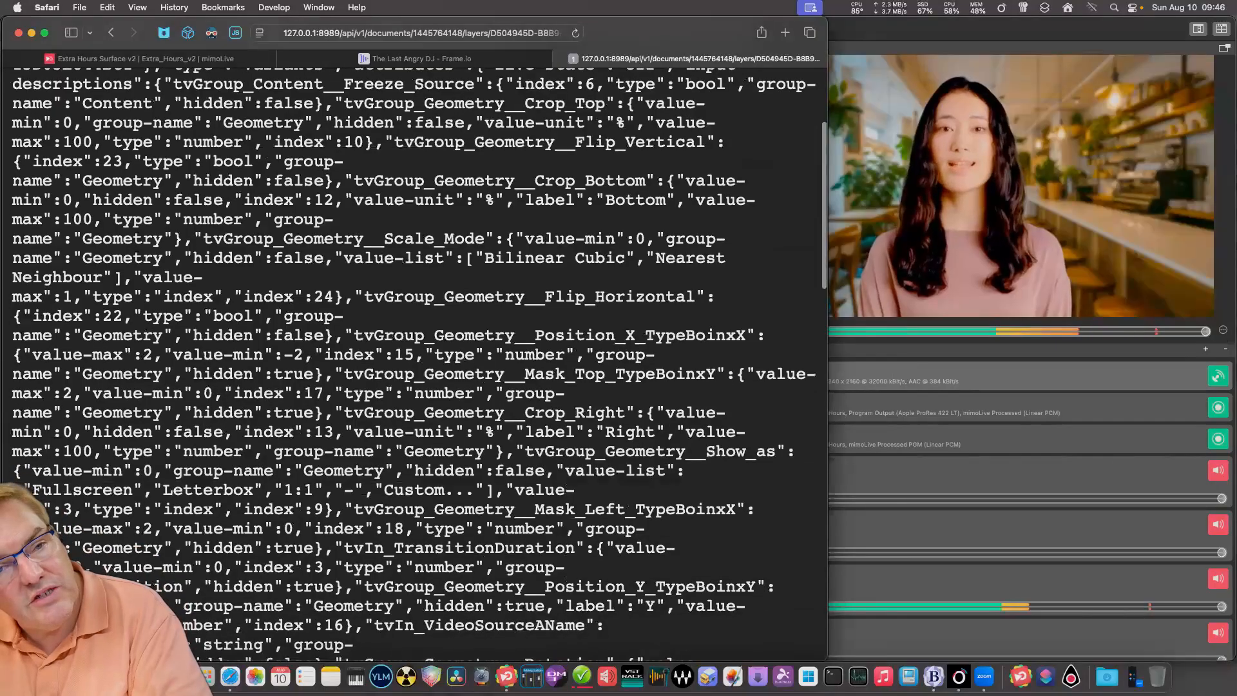
{"action": "scroll", "coordinate": [412, 361], "scroll_direction": "down", "scroll_amount": 3}
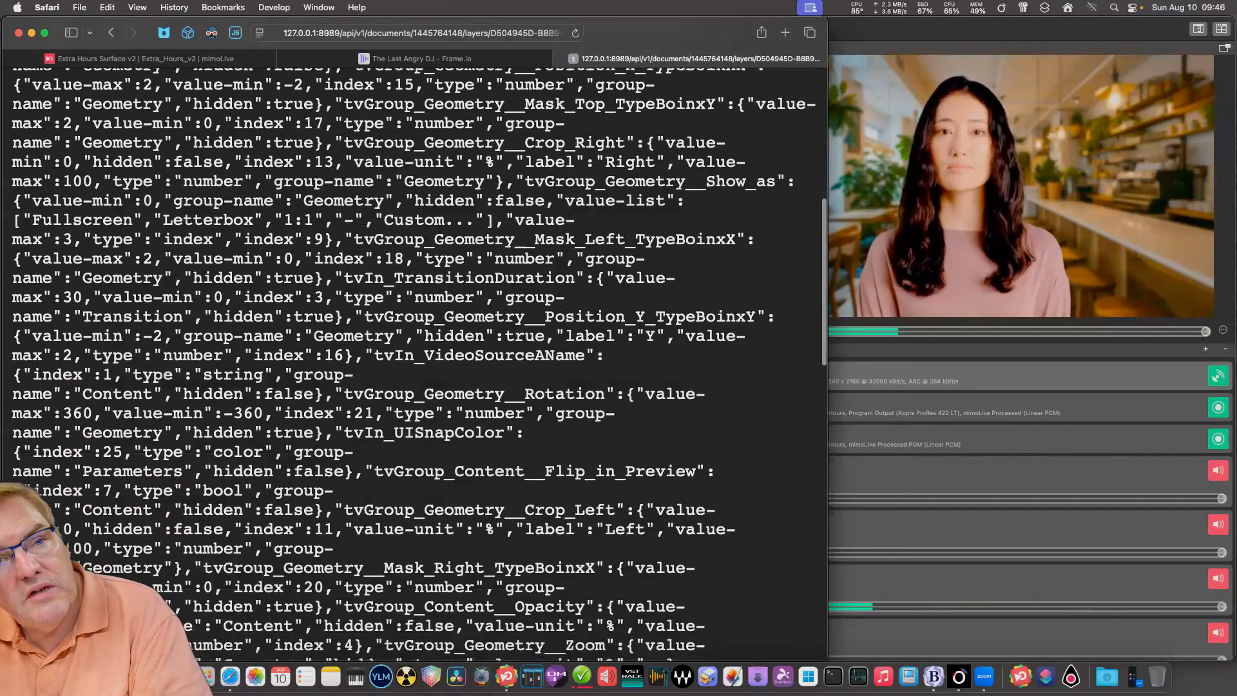
{"action": "scroll", "coordinate": [412, 361], "scroll_direction": "up", "scroll_amount": 15}
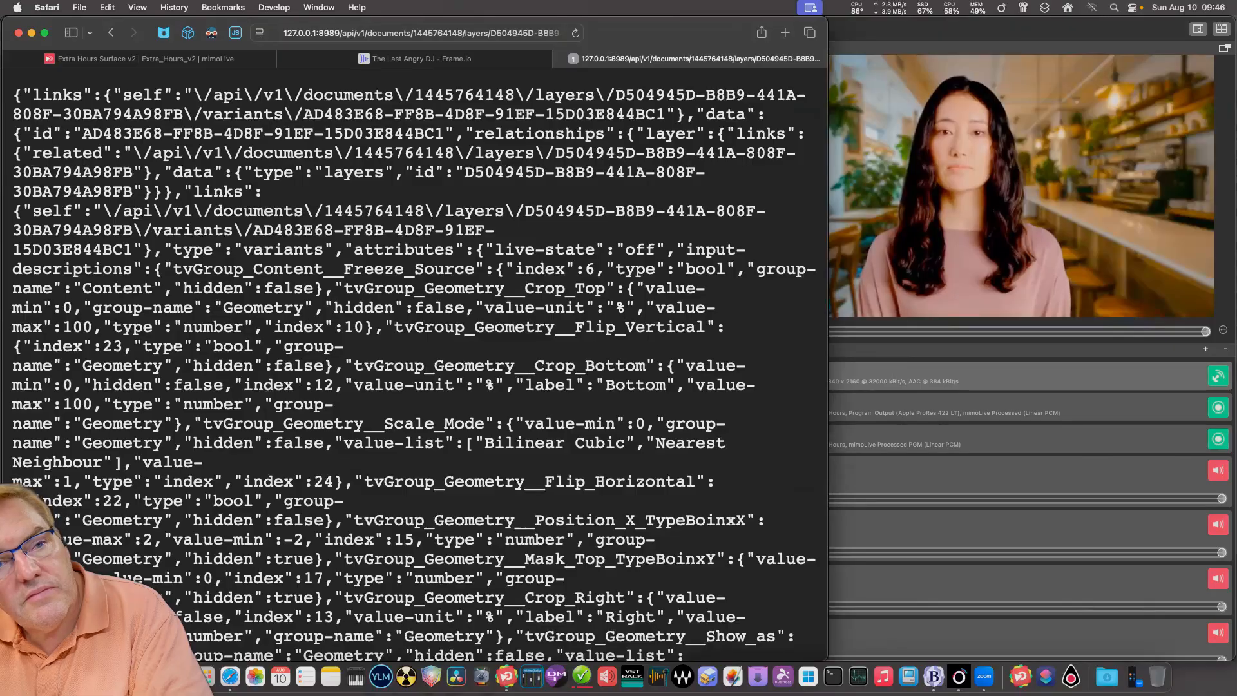
{"action": "scroll", "coordinate": [412, 361], "scroll_direction": "down", "scroll_amount": 7}
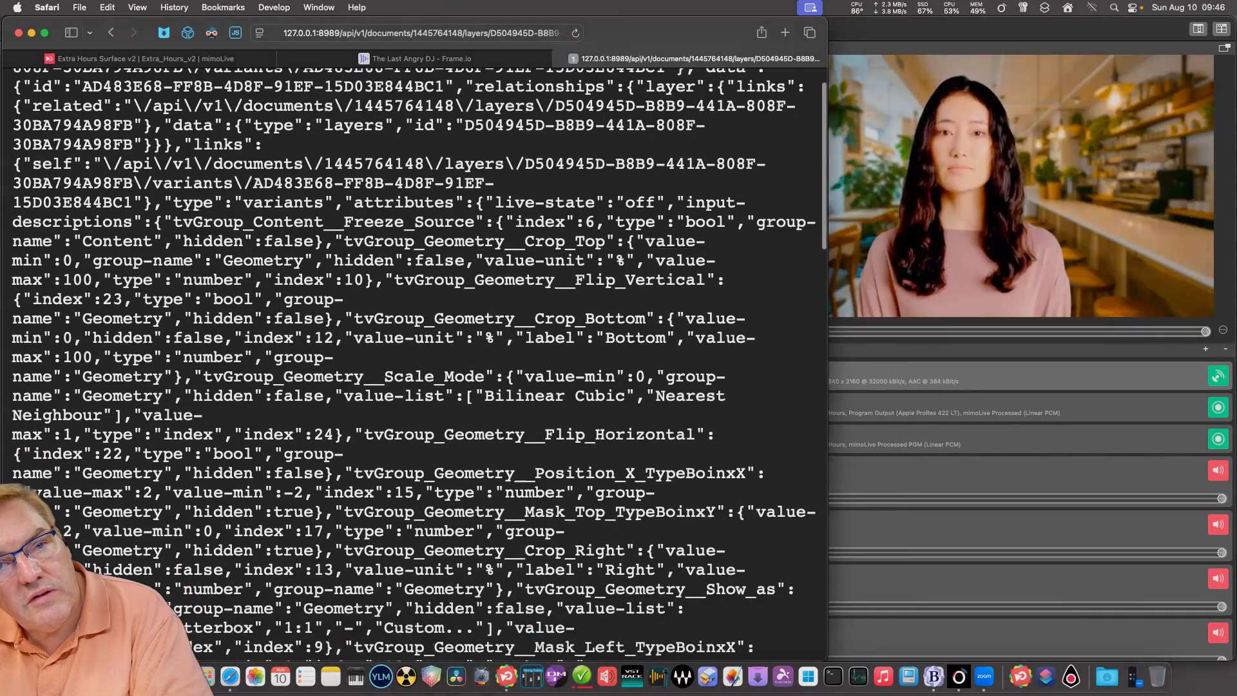
{"action": "scroll", "coordinate": [413, 361], "scroll_direction": "down", "scroll_amount": 1}
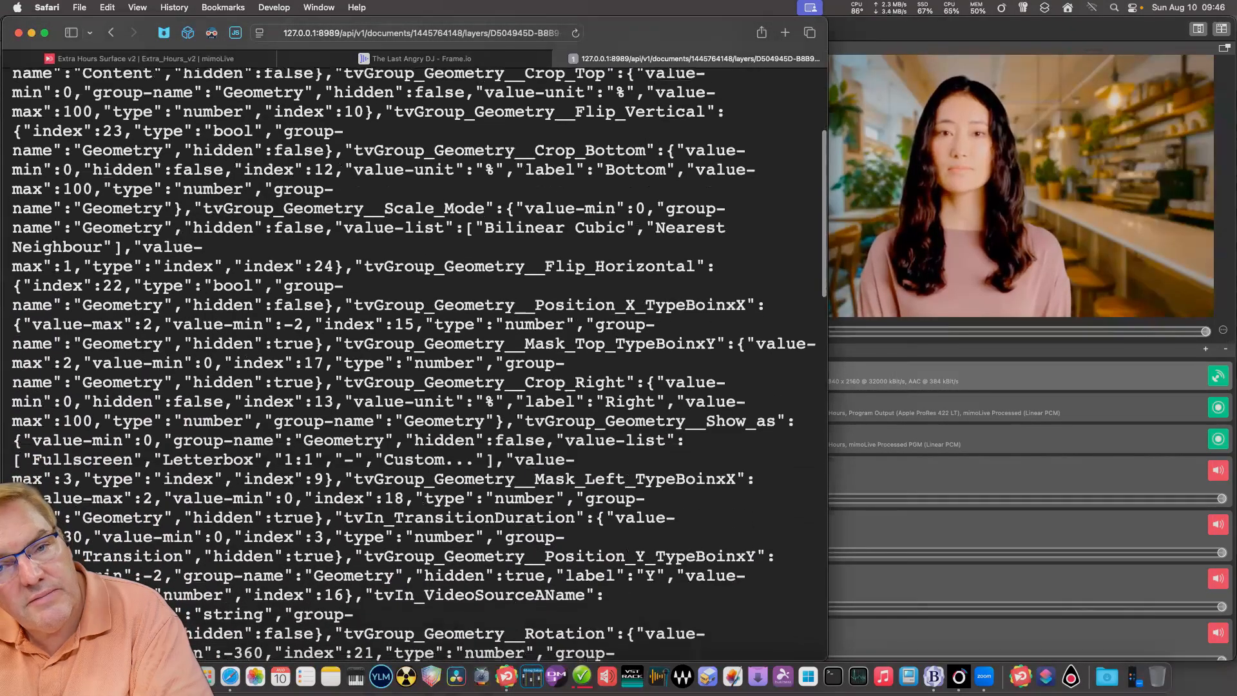
{"action": "scroll", "coordinate": [413, 361], "scroll_direction": "down", "scroll_amount": 2}
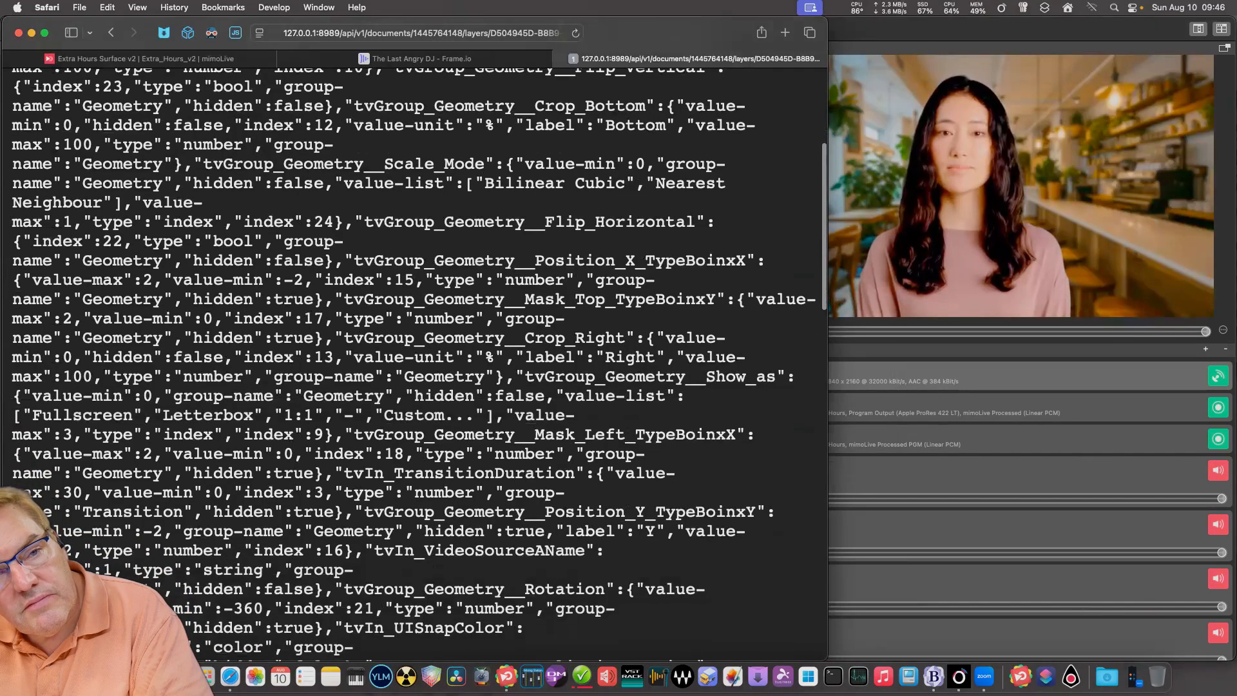
{"action": "scroll", "coordinate": [413, 361], "scroll_direction": "down", "scroll_amount": 2}
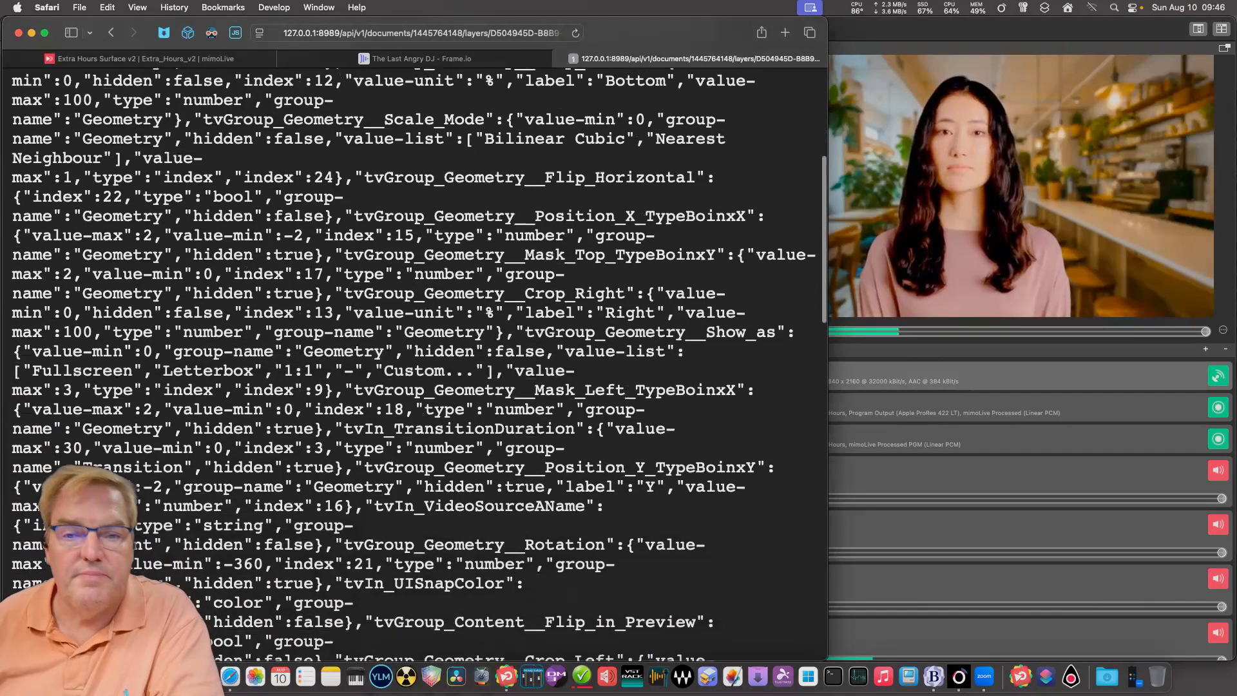
{"action": "scroll", "coordinate": [412, 361], "scroll_direction": "down", "scroll_amount": 5}
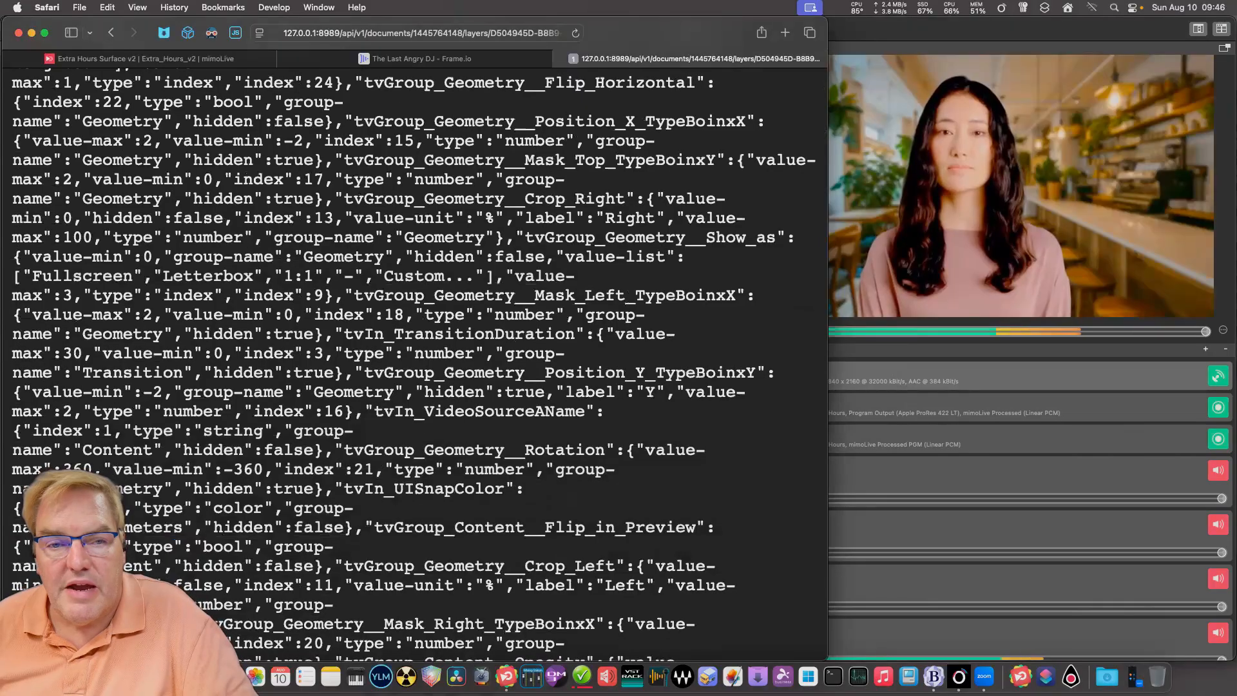
{"action": "scroll", "coordinate": [412, 360], "scroll_direction": "up", "scroll_amount": 20}
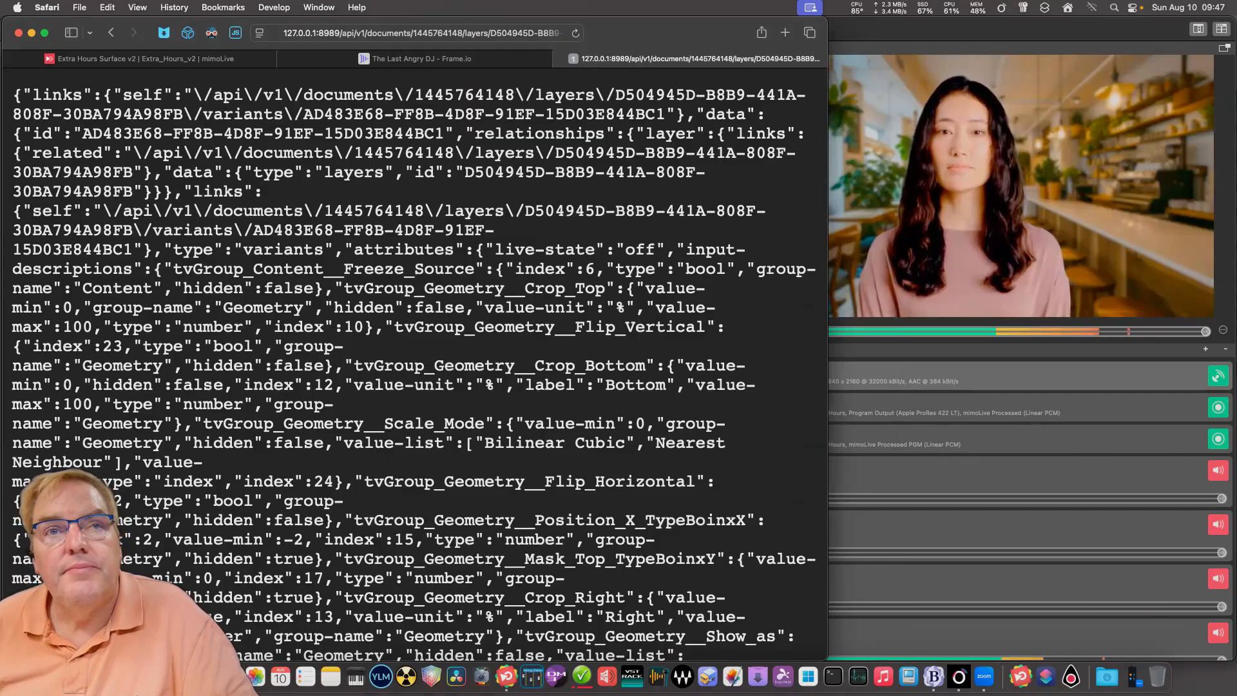
{"action": "scroll", "coordinate": [412, 367], "scroll_direction": "down", "scroll_amount": 2}
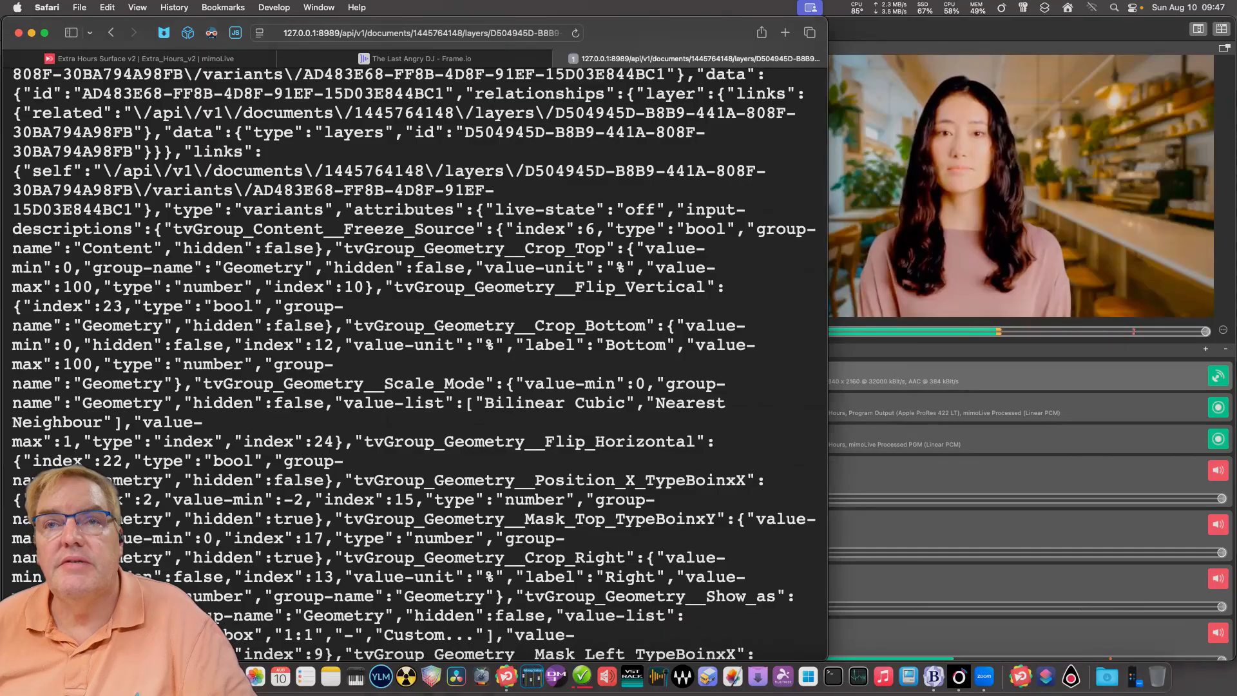
- Return to mimoLive, collapse the Zoom ISO sources, and inspect the Lower Third Name Automation layer and the Spot Selector's Spot 4 script
{"action": "key", "text": "super+Tab"}
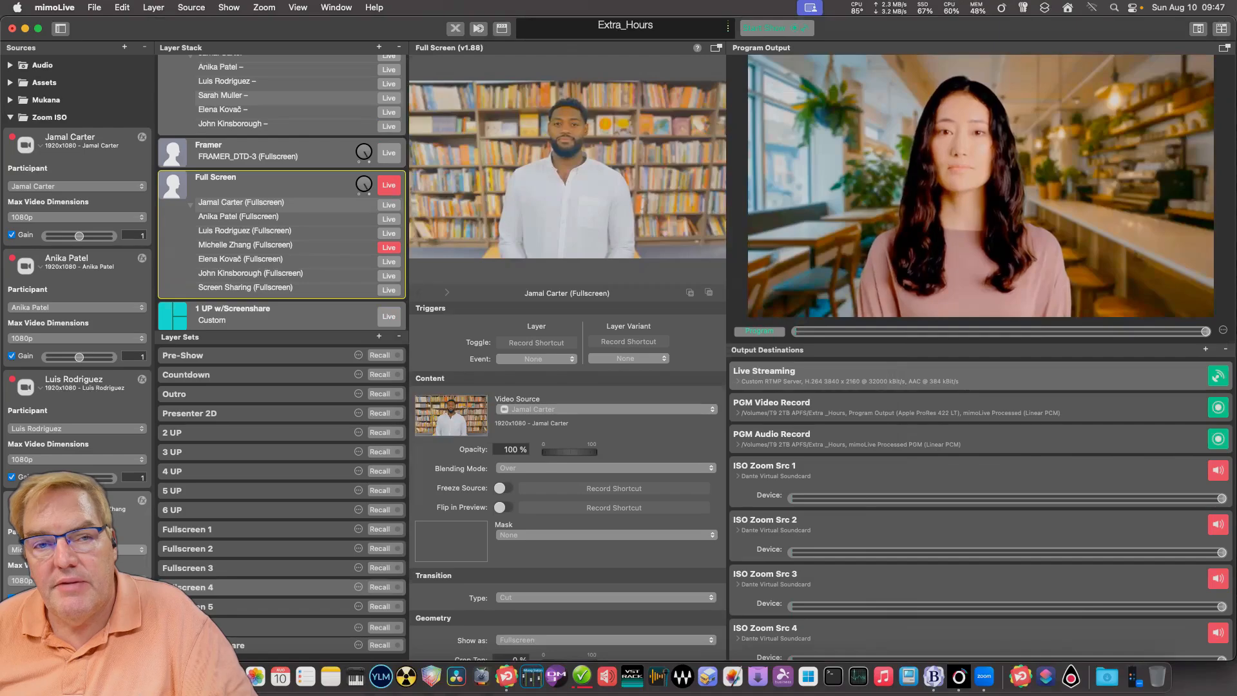
{"action": "left_click", "coordinate": [10, 117]}
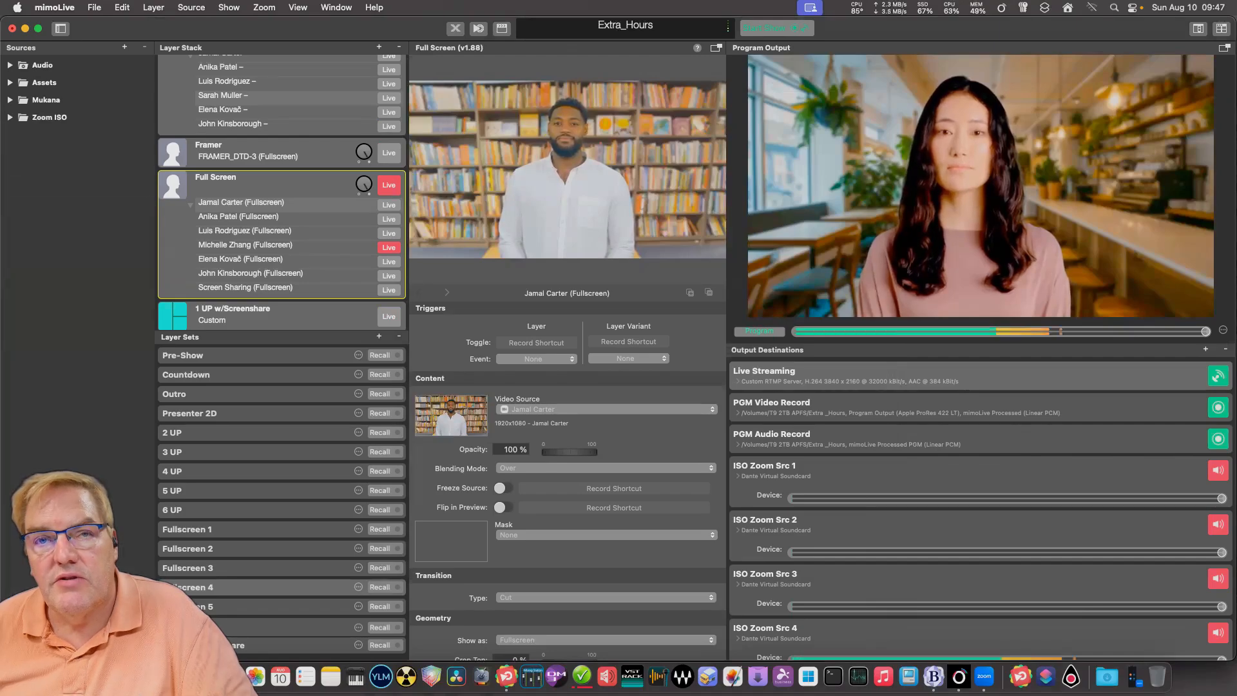
{"action": "scroll", "coordinate": [282, 193], "scroll_direction": "down", "scroll_amount": 10}
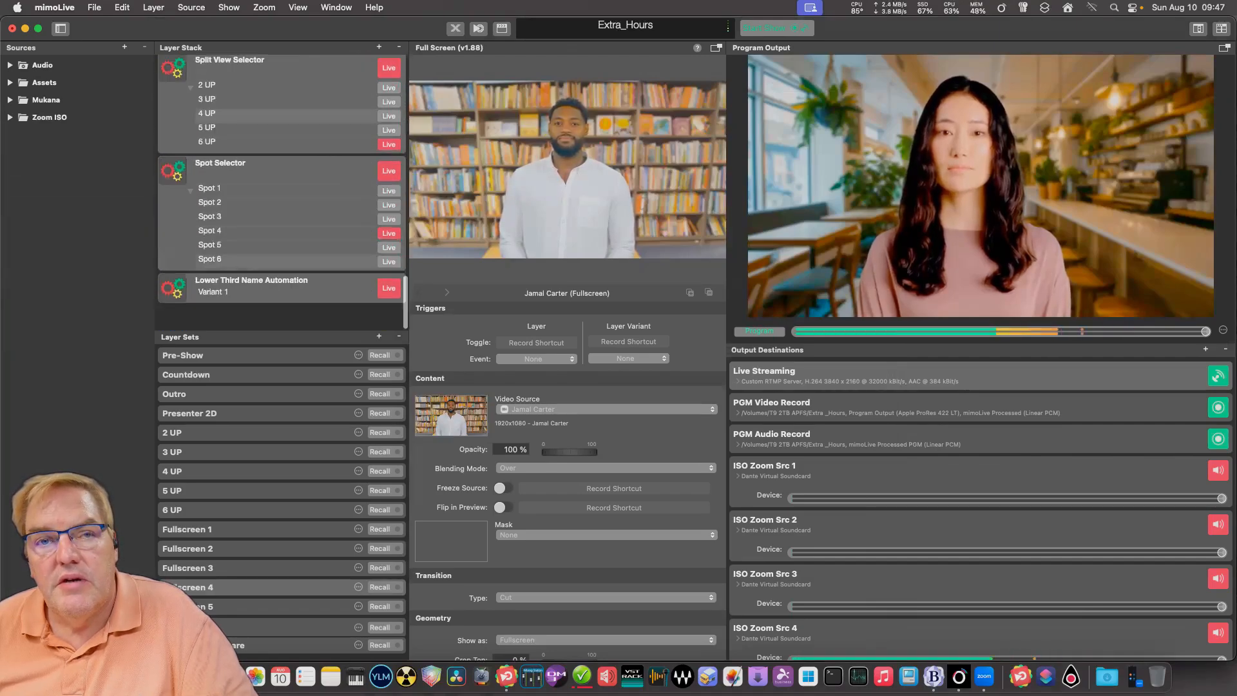
{"action": "left_click", "coordinate": [281, 294]}
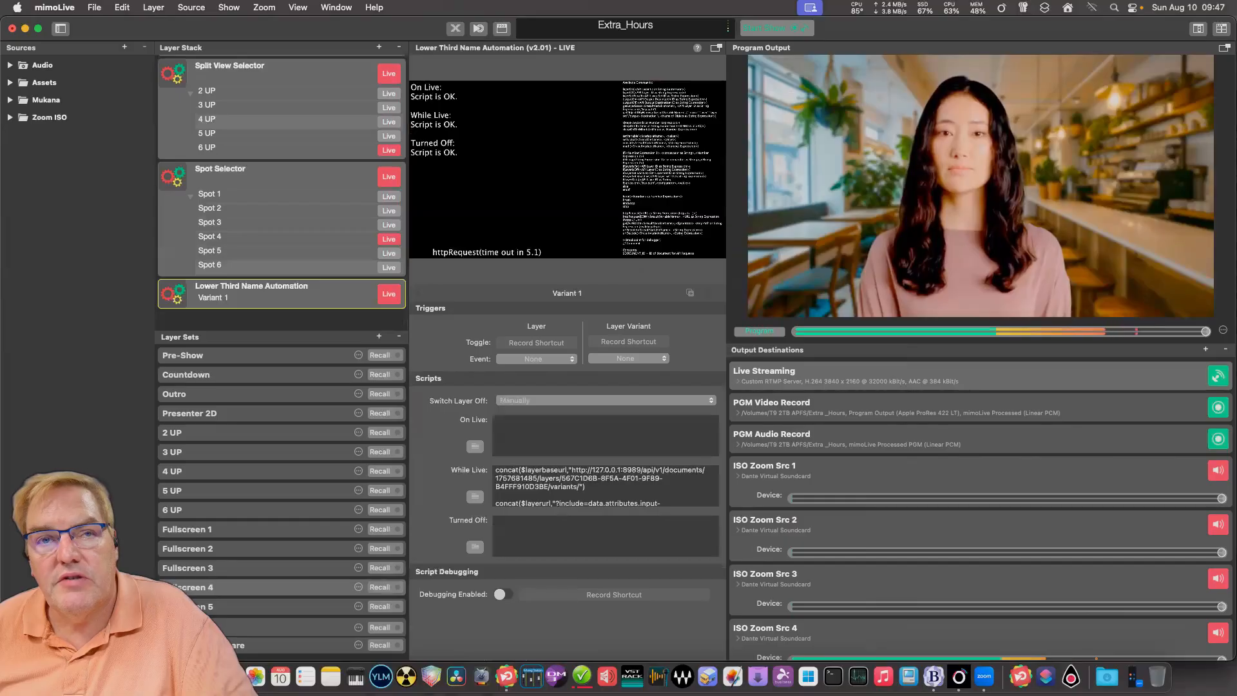
{"action": "left_click", "coordinate": [282, 175]}
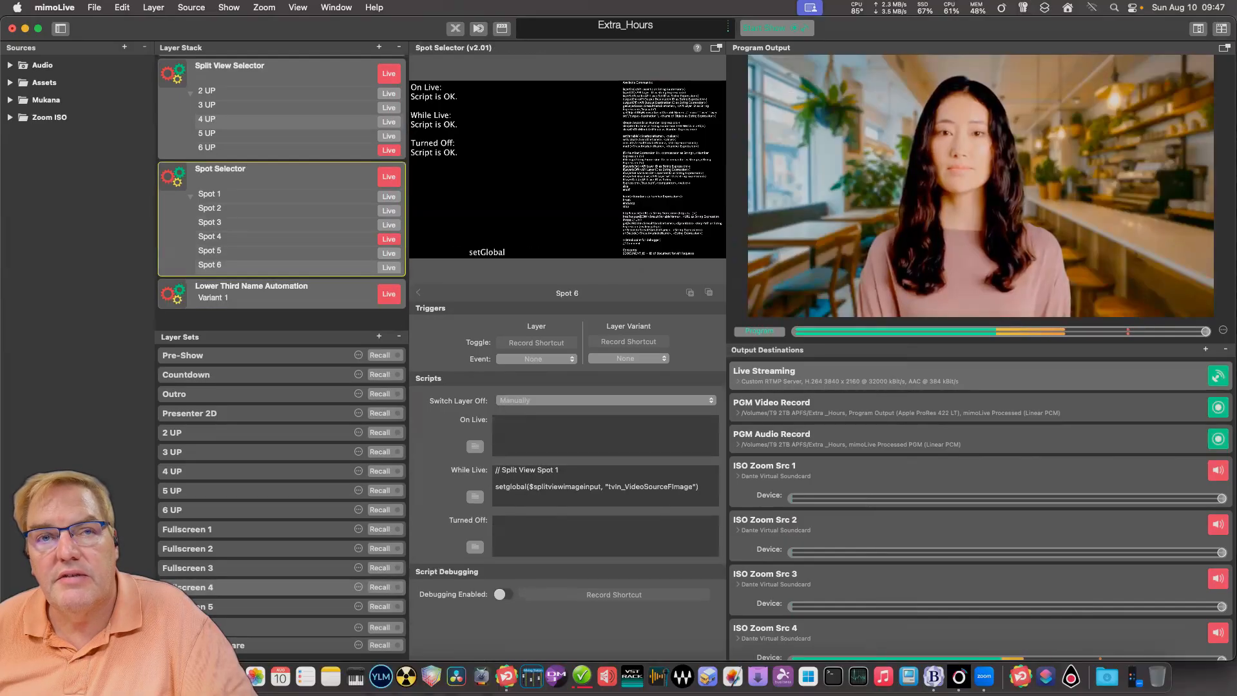
{"action": "left_click", "coordinate": [257, 238]}
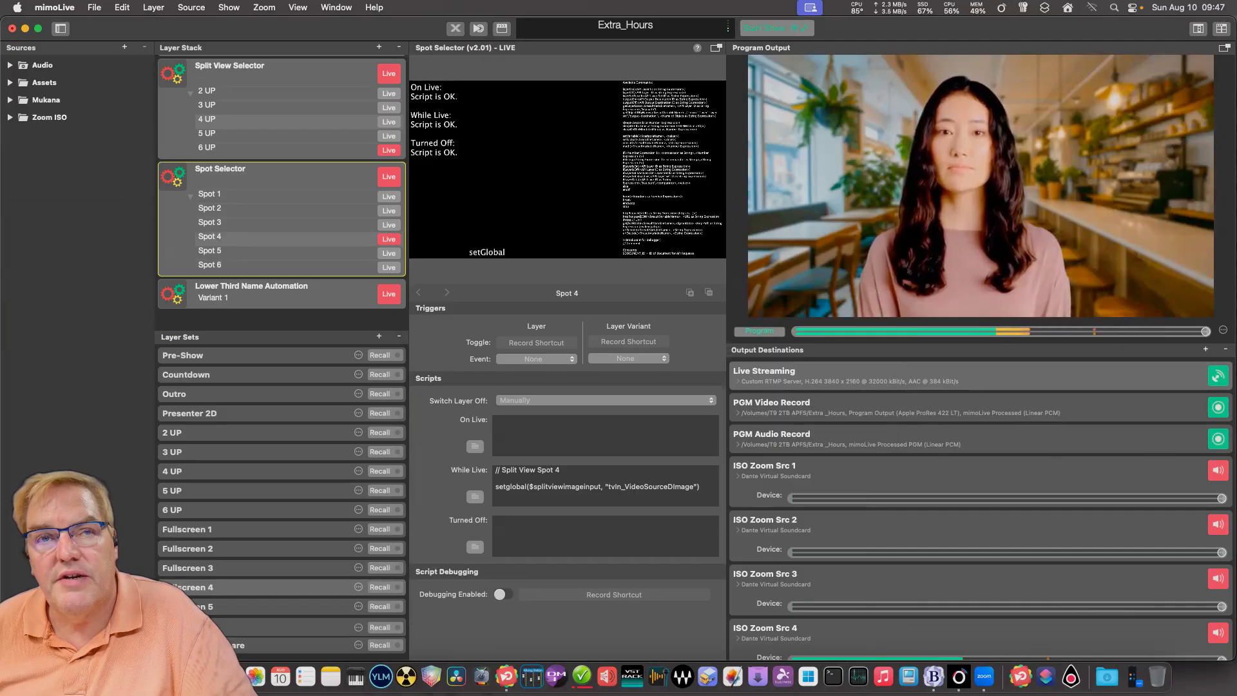
- Inspect the scripts of the Split View Selector's 4 UP variant and the Source Setter's Source 6 variant
{"action": "left_click", "coordinate": [258, 120]}
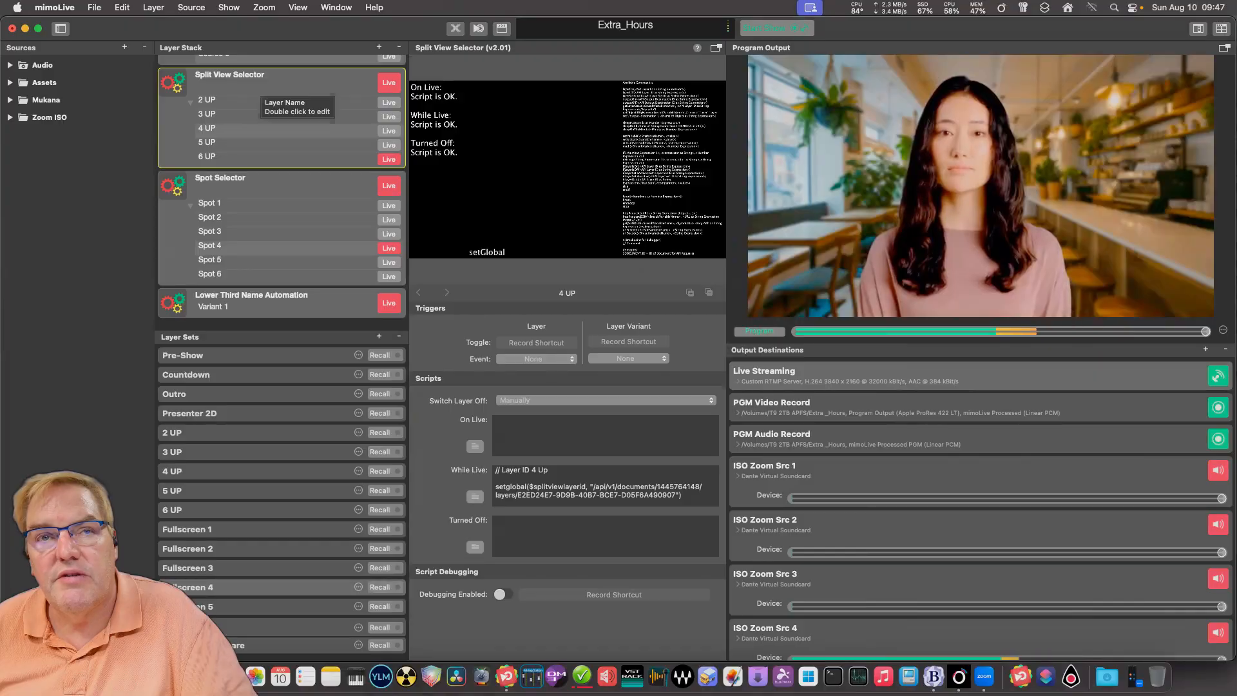
{"action": "scroll", "coordinate": [258, 87], "scroll_direction": "up", "scroll_amount": 5}
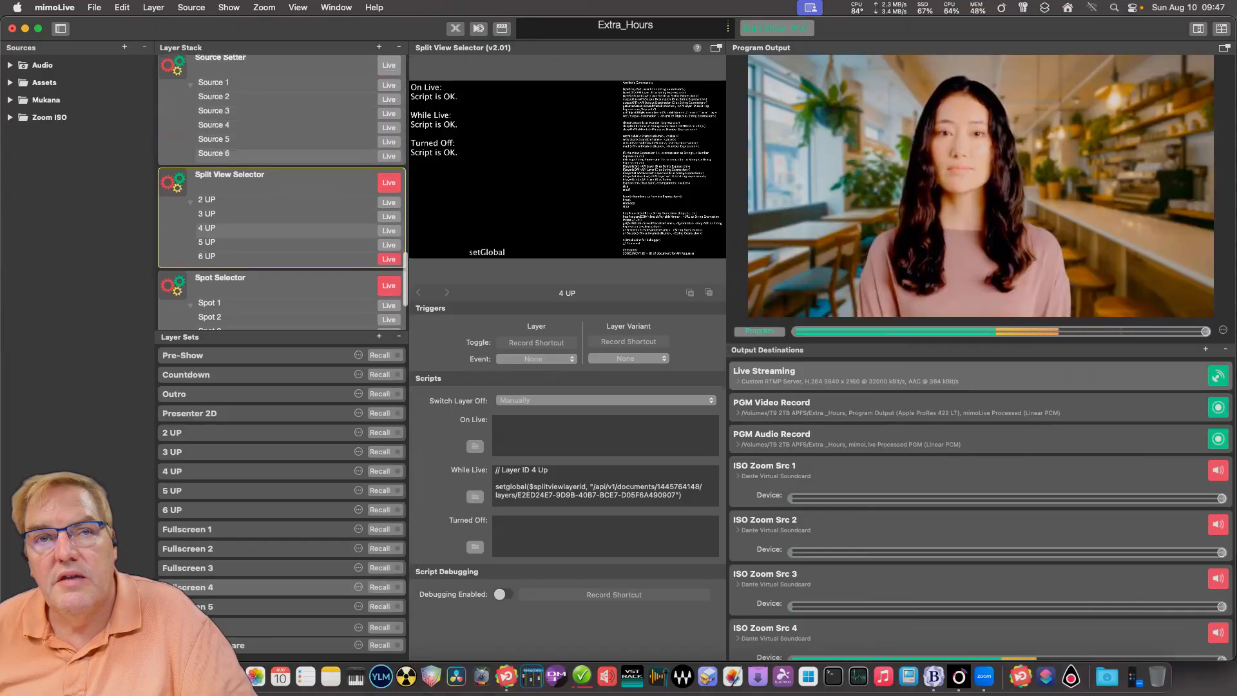
{"action": "left_click", "coordinate": [259, 91]}
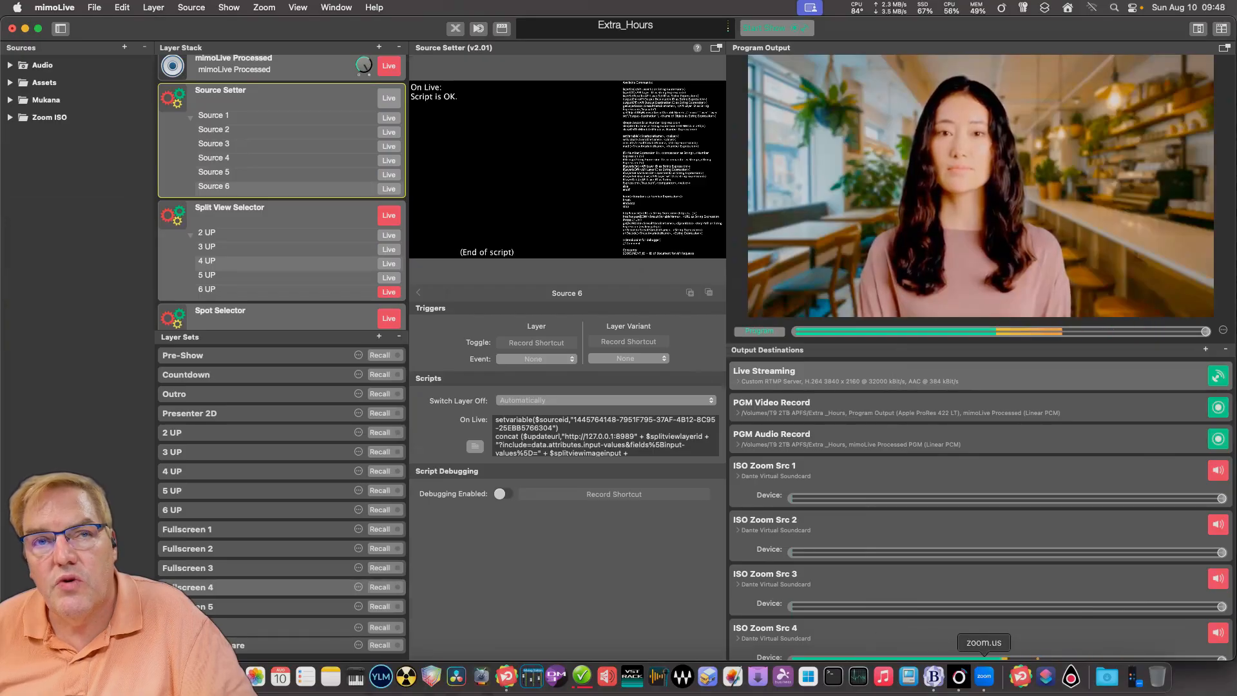
- Switch to BBEdit and review the layer endpoints and the Source API keys from tvIn_VideoSourceAImage to tvIn_VideoSourceFImage
{"action": "left_click", "coordinate": [933, 676]}
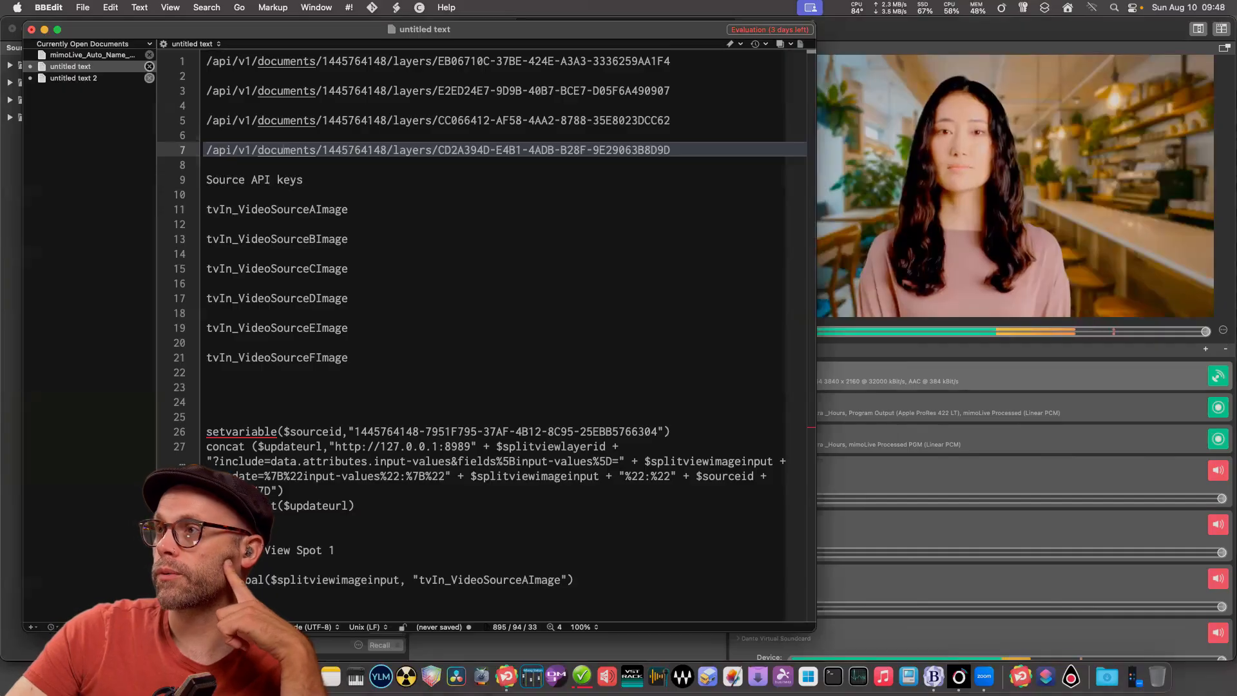
{"action": "left_click_drag", "start_coordinate": [309, 374], "coordinate": [219, 76]}
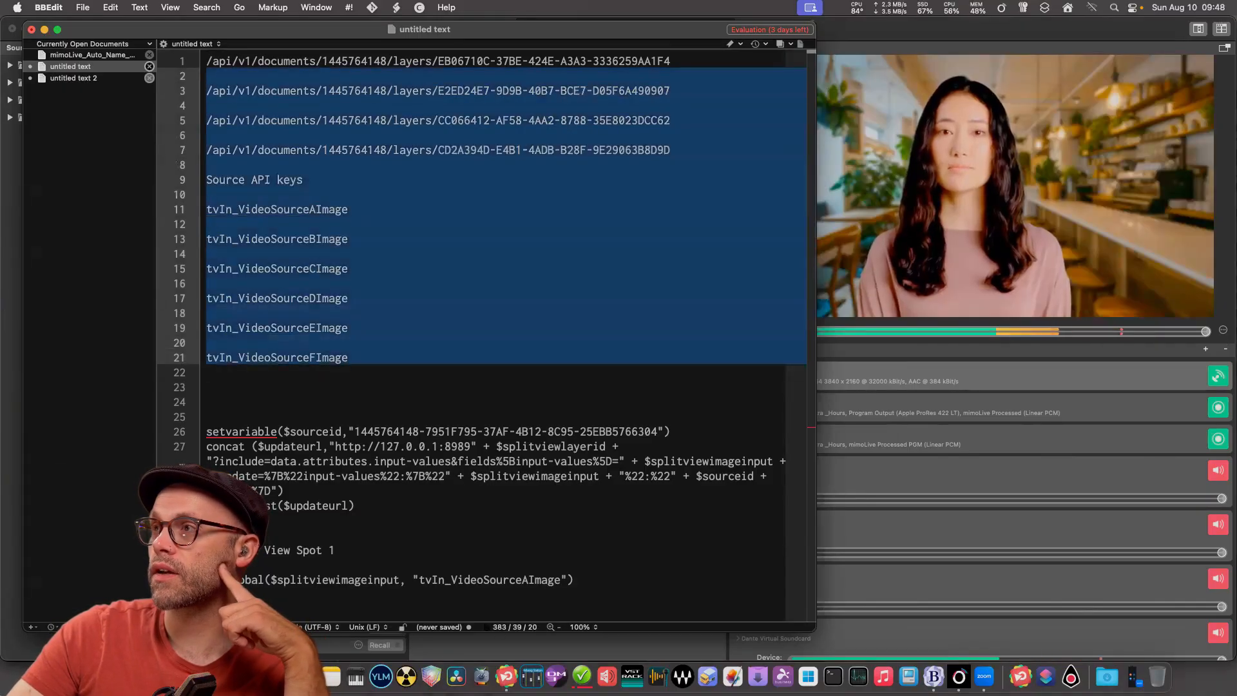
{"action": "left_click", "coordinate": [322, 180]}
{"action": "left_click", "coordinate": [335, 209]}
{"action": "left_click", "coordinate": [322, 313]}
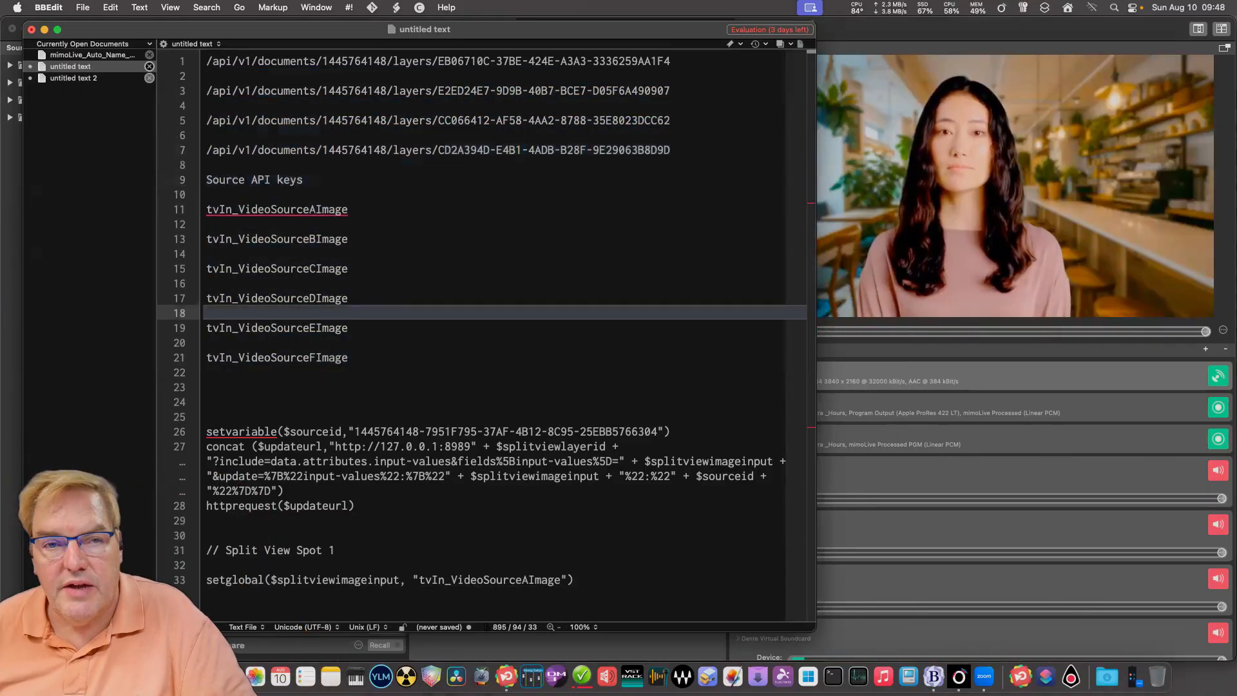
{"action": "left_click", "coordinate": [322, 372]}
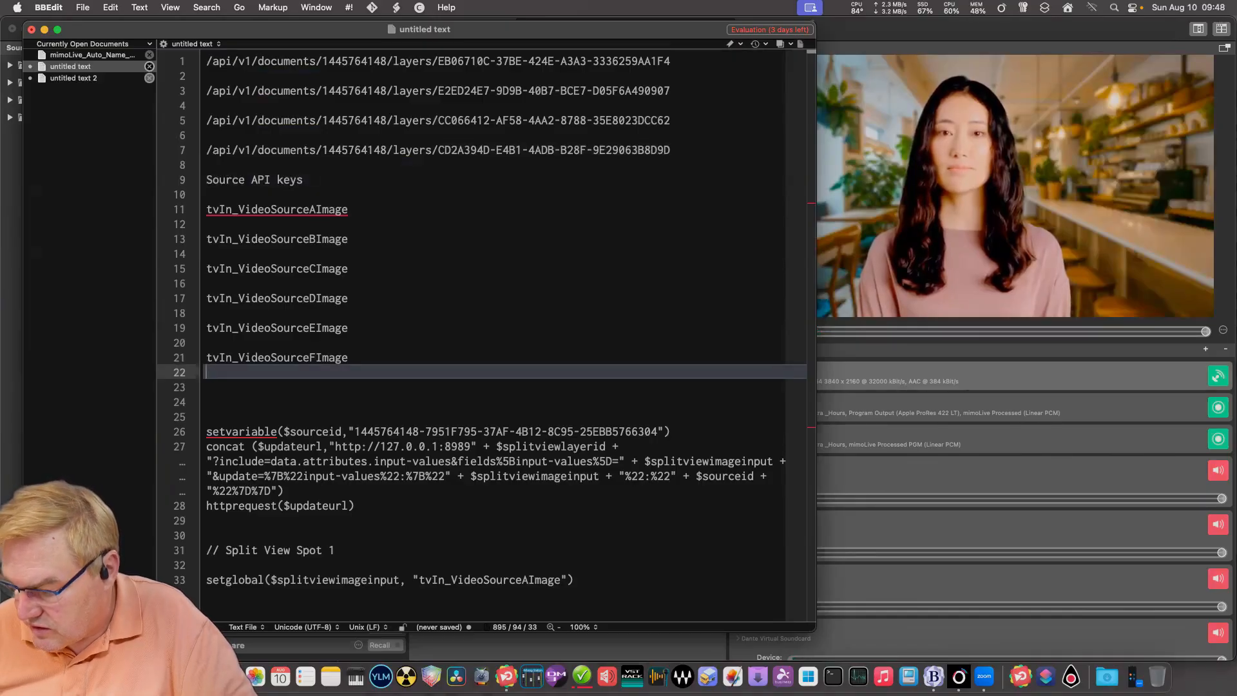
- Return to mimoLive and view the While Live script of the Split View Selector's 2 UP variant in its own window
{"action": "key", "text": "super+Tab"}
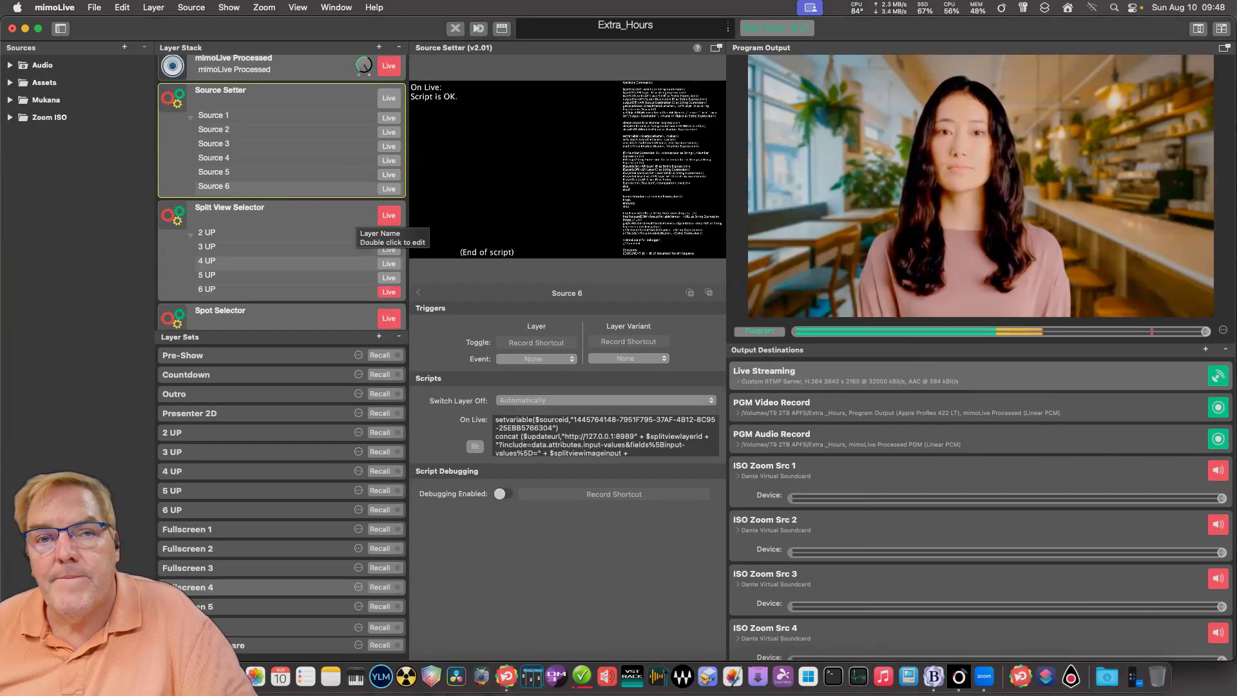
{"action": "left_click", "coordinate": [351, 222]}
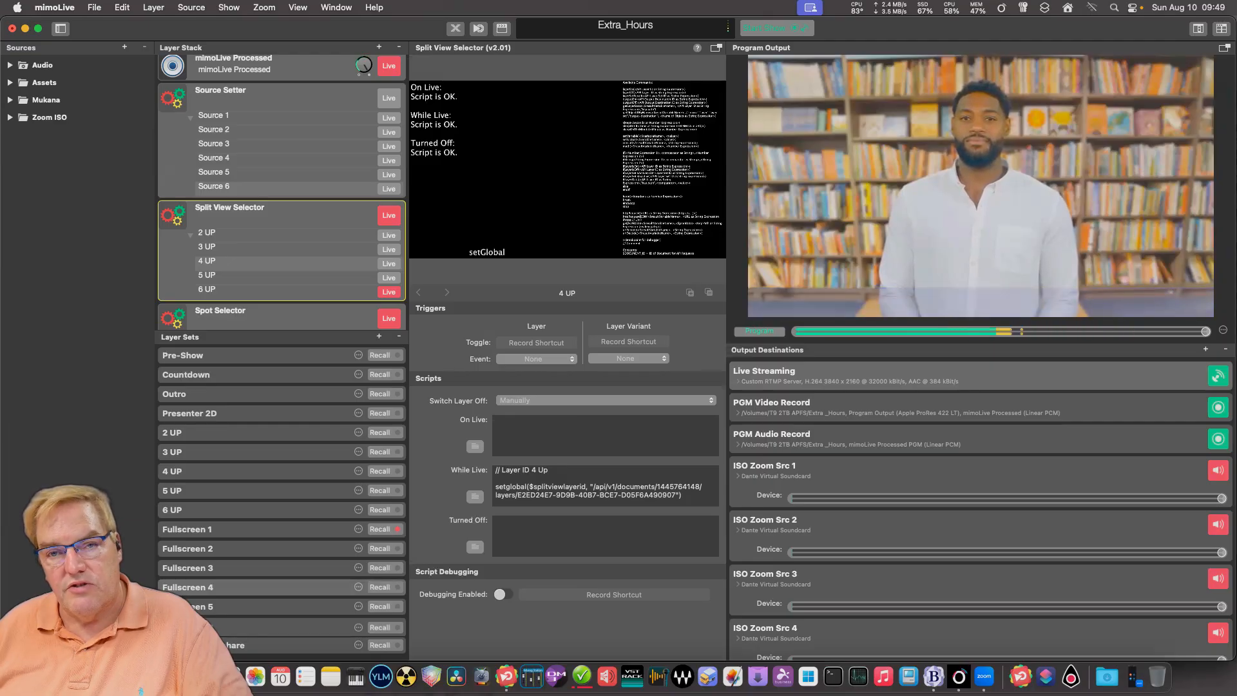
{"action": "scroll", "coordinate": [282, 192], "scroll_direction": "up", "scroll_amount": 3}
{"action": "scroll", "coordinate": [282, 192], "scroll_direction": "up", "scroll_amount": 8}
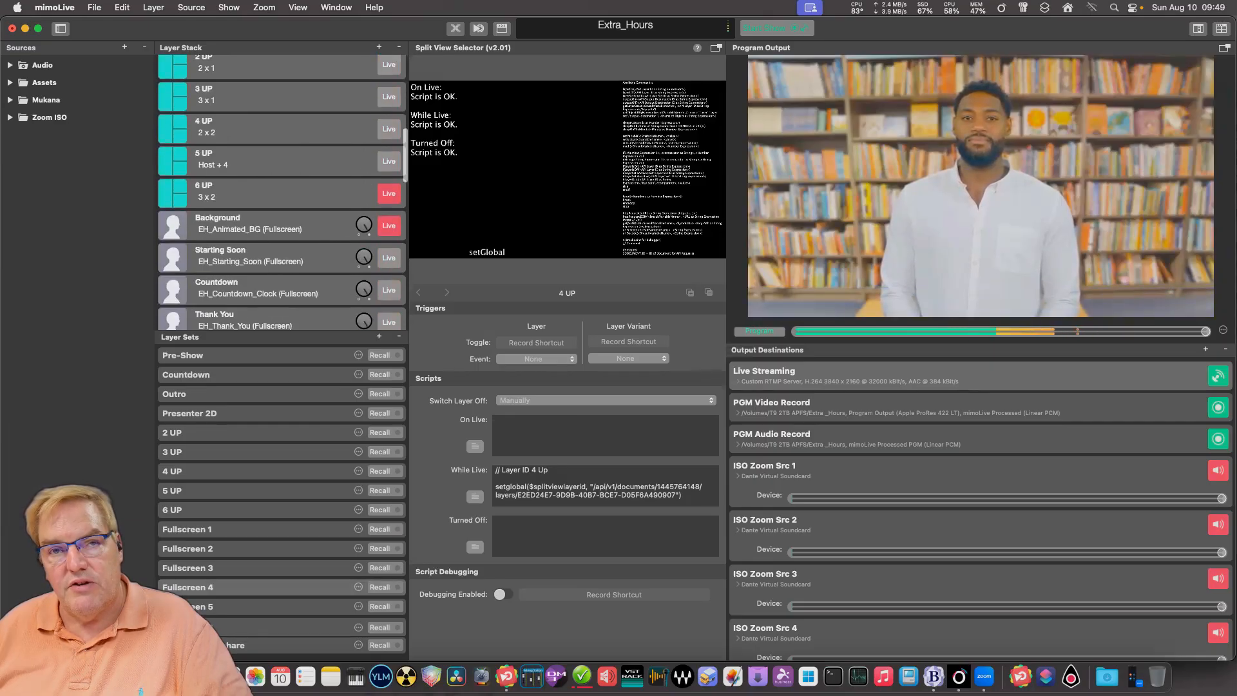
{"action": "scroll", "coordinate": [282, 192], "scroll_direction": "down", "scroll_amount": 10}
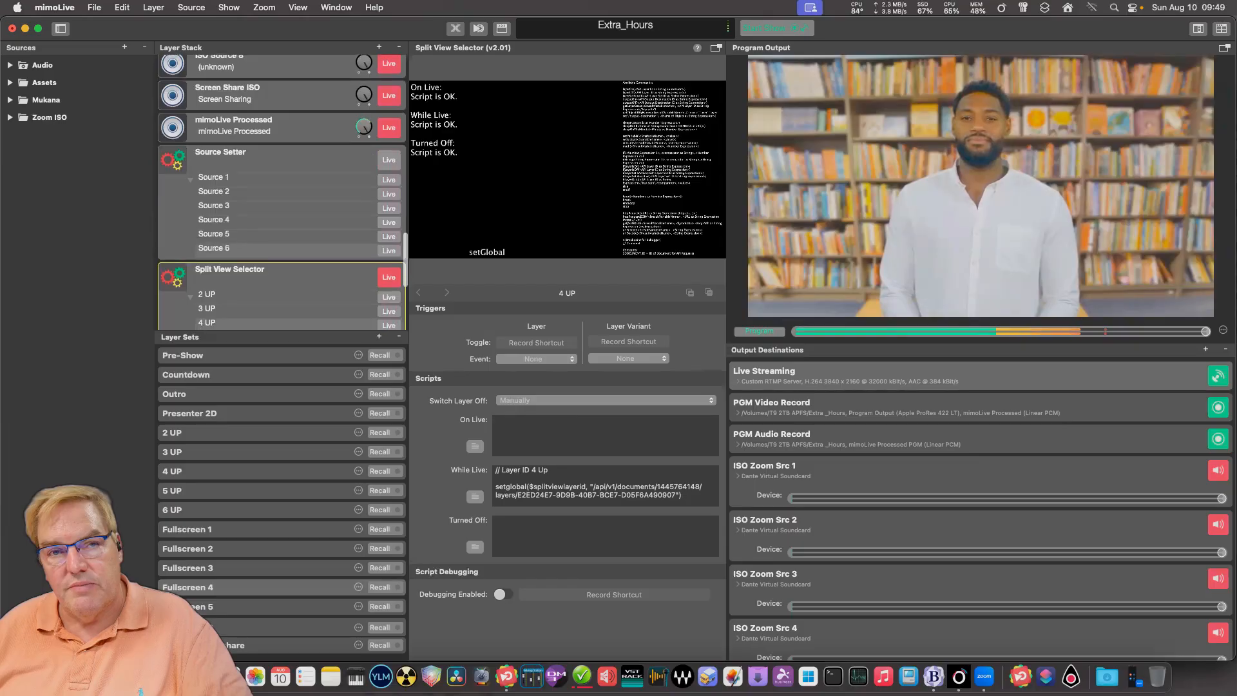
{"action": "scroll", "coordinate": [282, 192], "scroll_direction": "down", "scroll_amount": 3}
{"action": "left_click", "coordinate": [257, 226]}
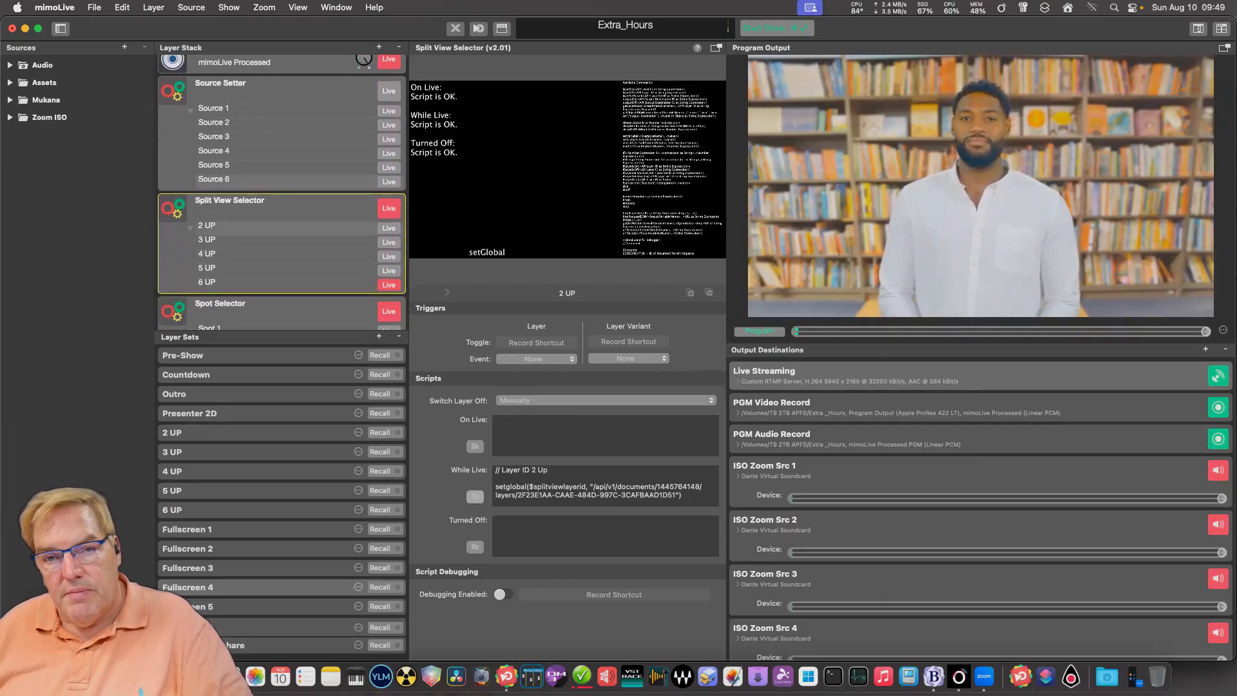
{"action": "left_click", "coordinate": [475, 497]}
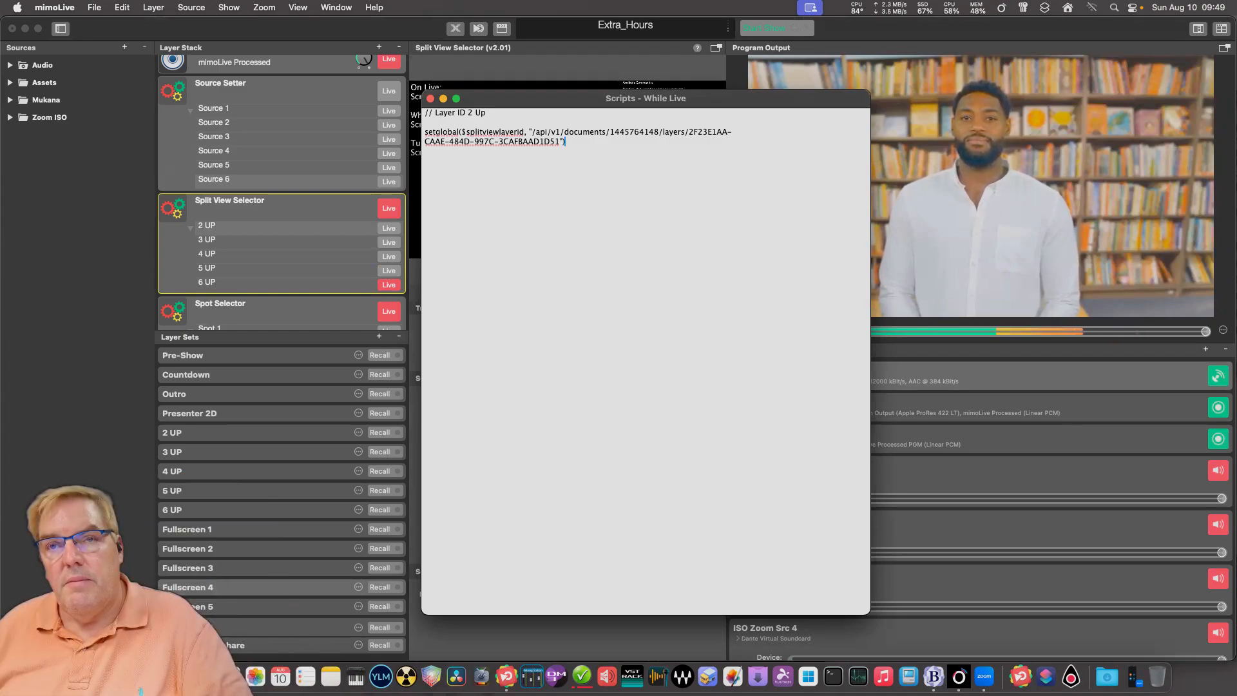
{"action": "left_click_drag", "start_coordinate": [646, 98], "coordinate": [757, 65]}
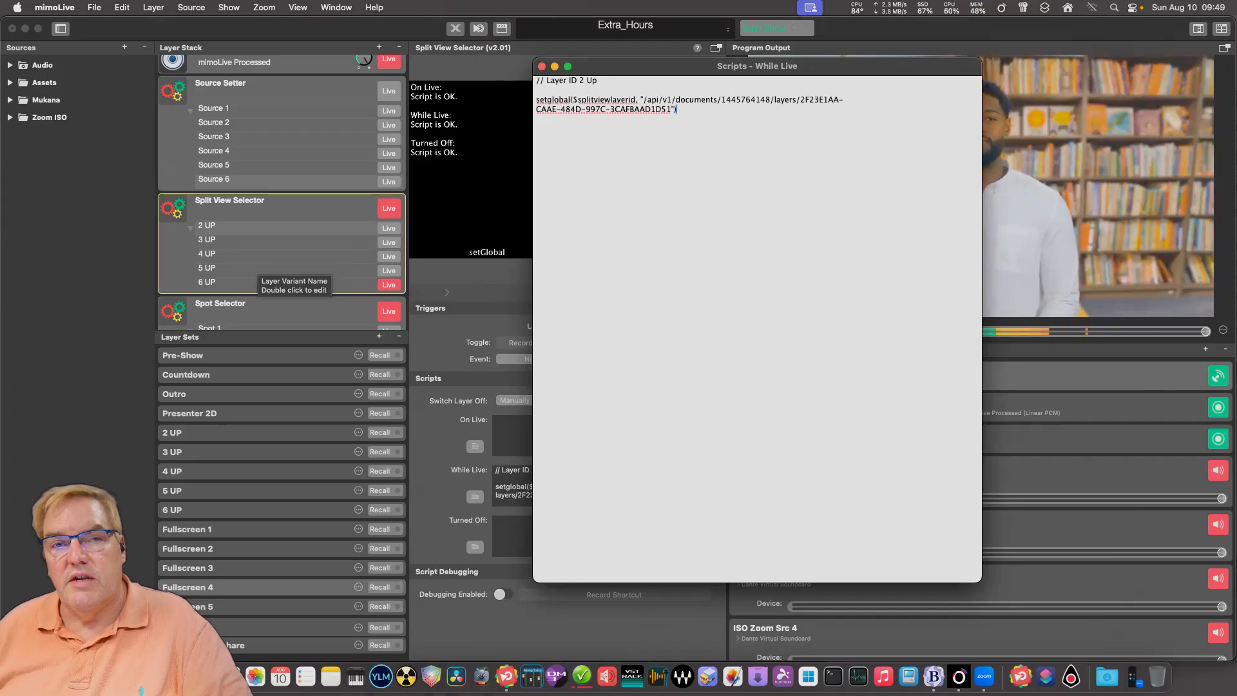
- Close the 2 UP script, view the While Live script of the Spot Selector's Spot 1 variant, and go back to the Full Screen layer
{"action": "scroll", "coordinate": [271, 277], "scroll_direction": "down", "scroll_amount": 5}
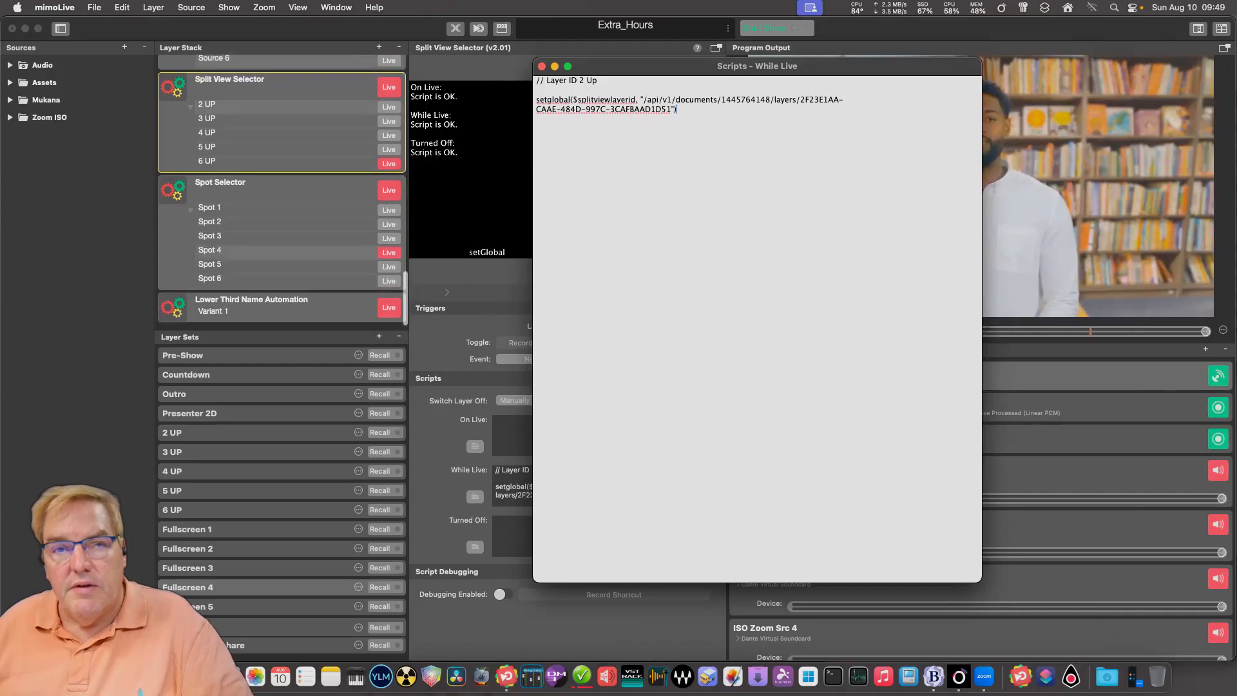
{"action": "left_click", "coordinate": [542, 67]}
{"action": "left_click", "coordinate": [209, 208]}
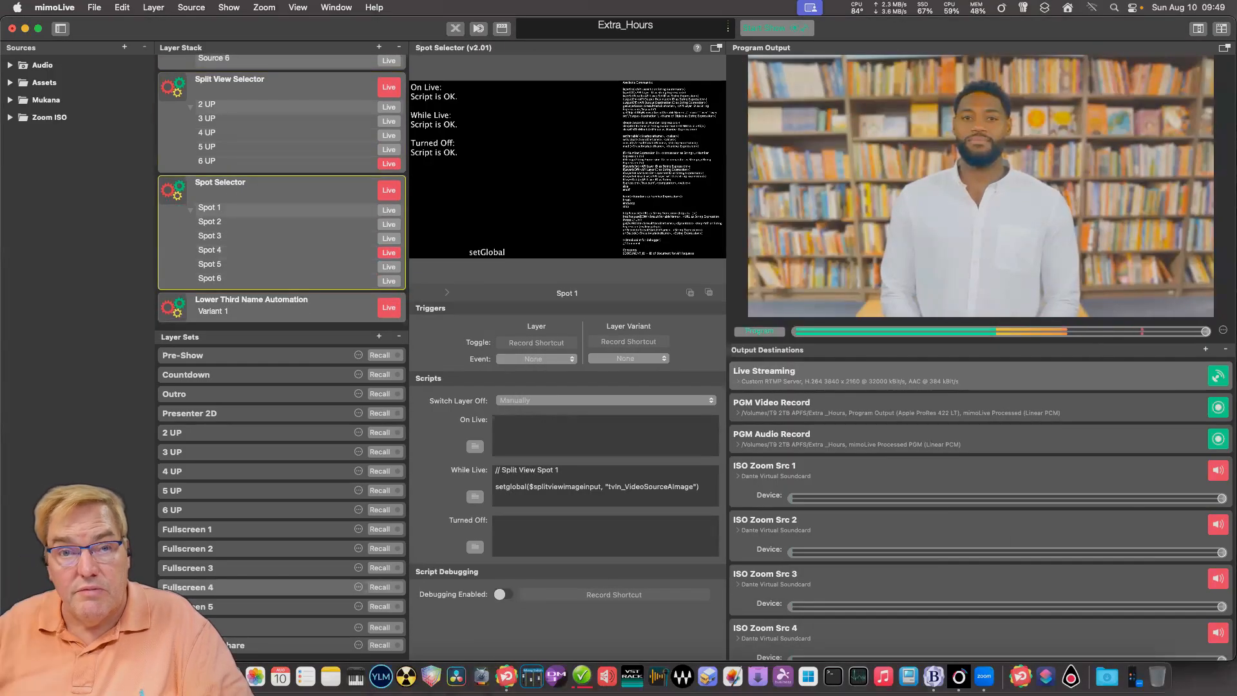
{"action": "left_click", "coordinate": [475, 494]}
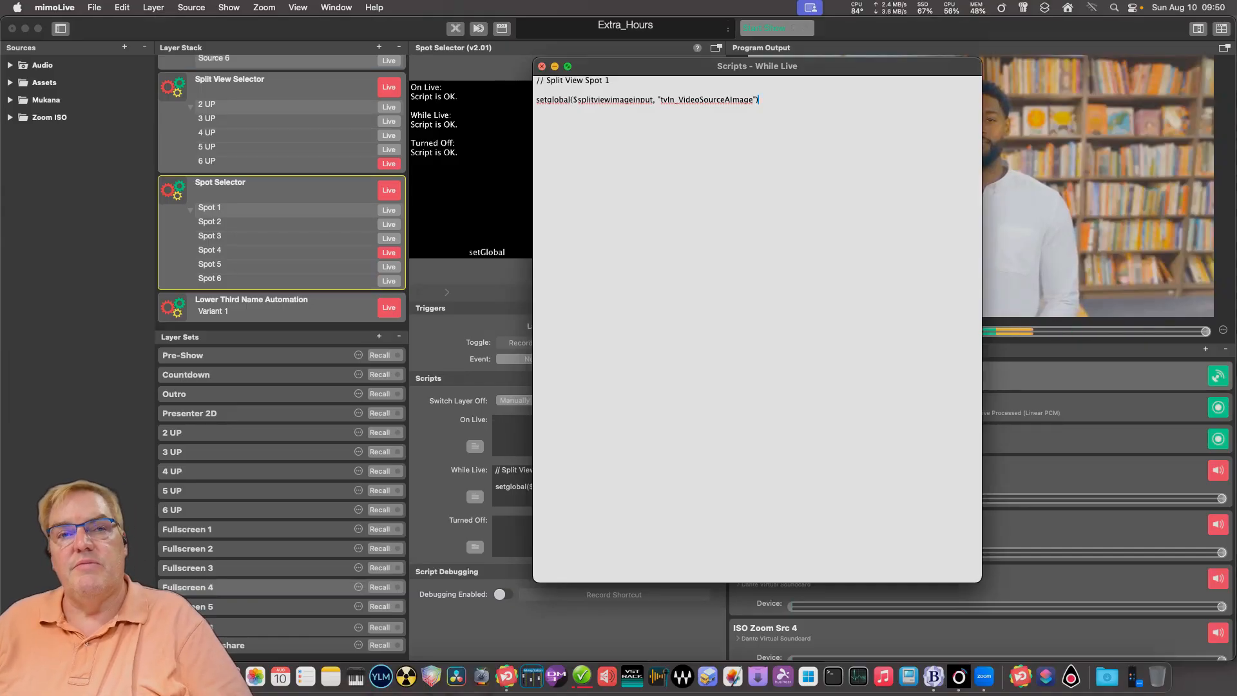
{"action": "left_click", "coordinate": [542, 67]}
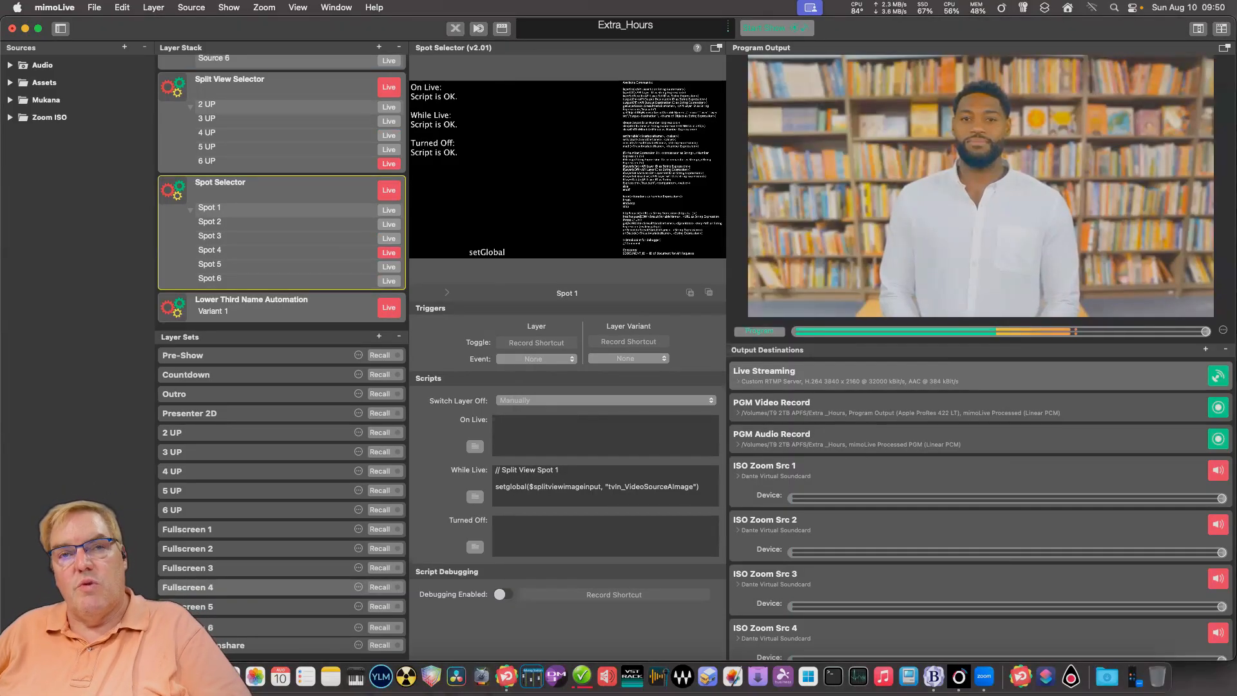
{"action": "scroll", "coordinate": [282, 193], "scroll_direction": "up", "scroll_amount": 10}
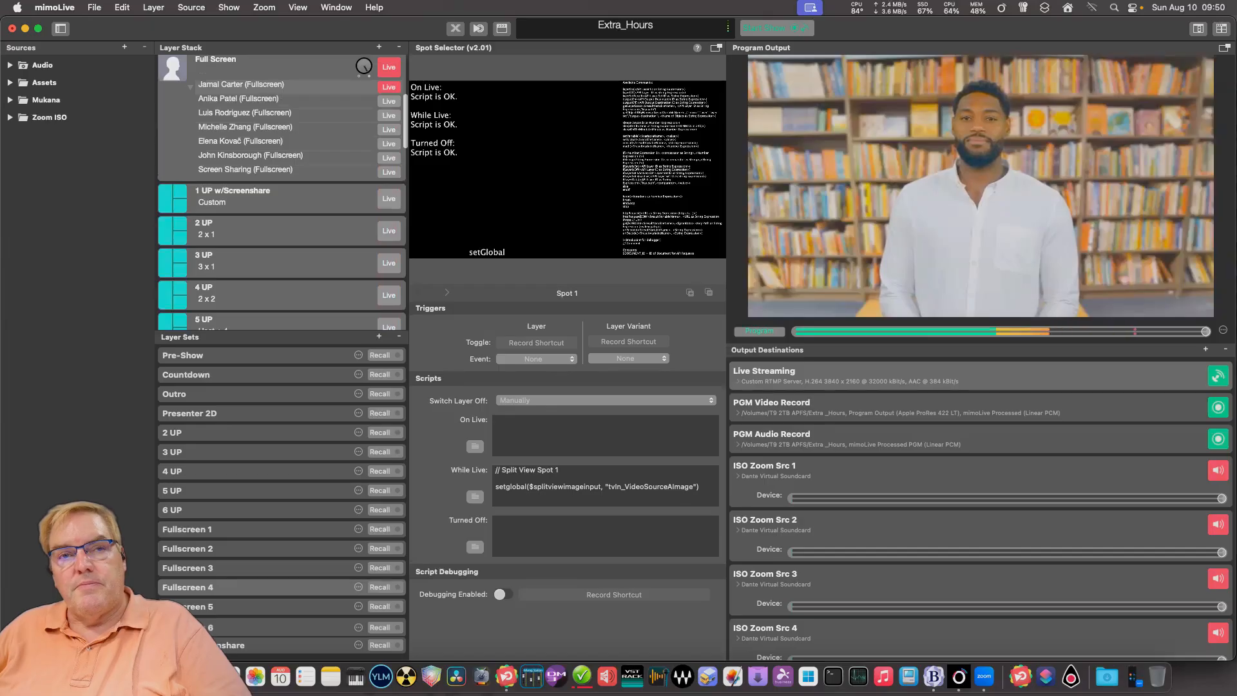
- Add a Split Screen layer directly above the 1 UP w/Screenshare layer in the layer stack
{"action": "left_click", "coordinate": [282, 199]}
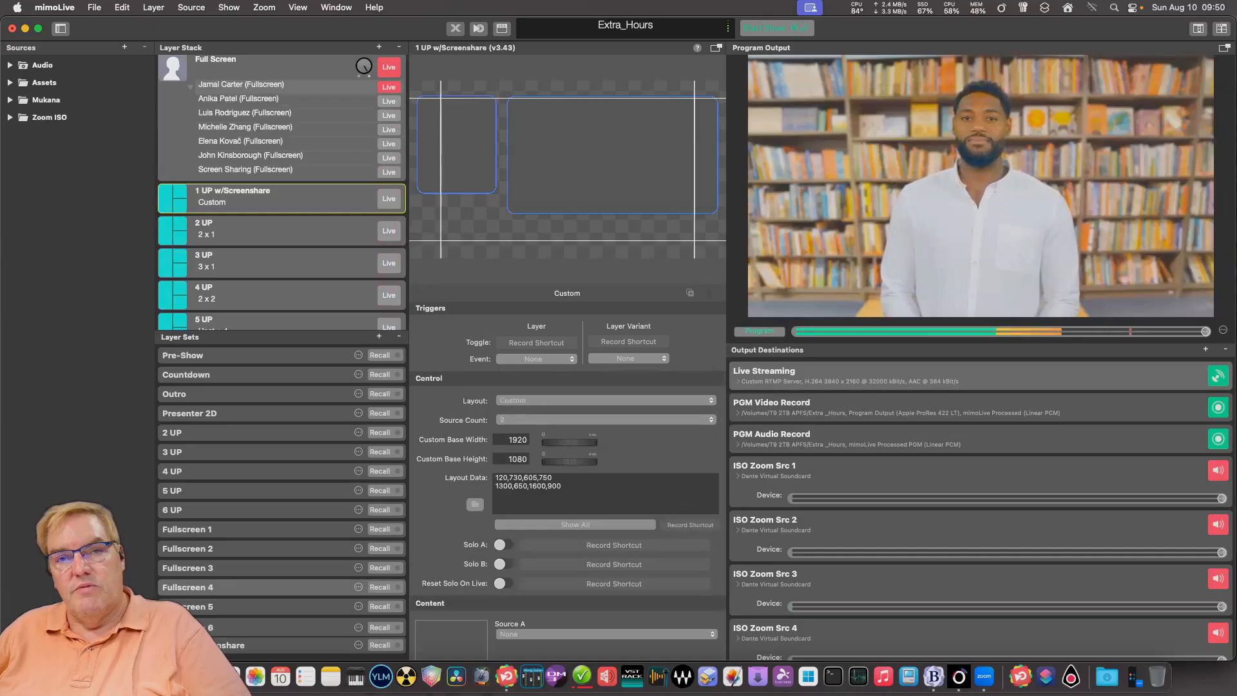
{"action": "left_click", "coordinate": [378, 47]}
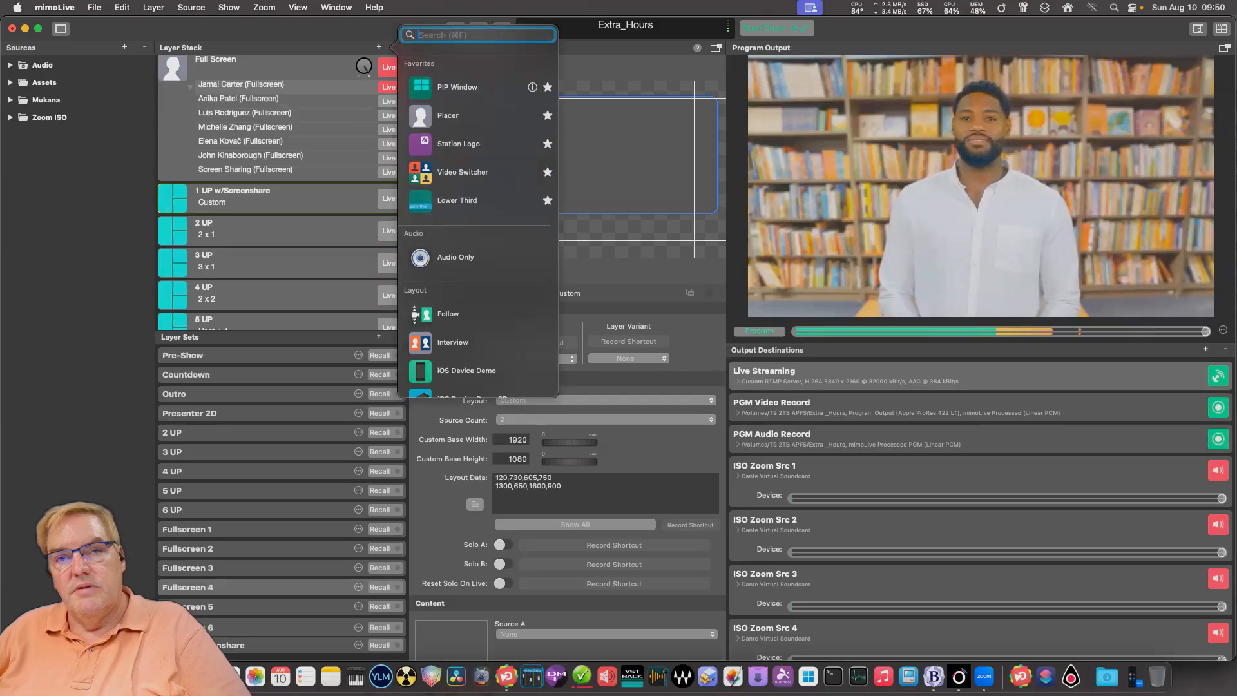
{"action": "type", "text": "split"}
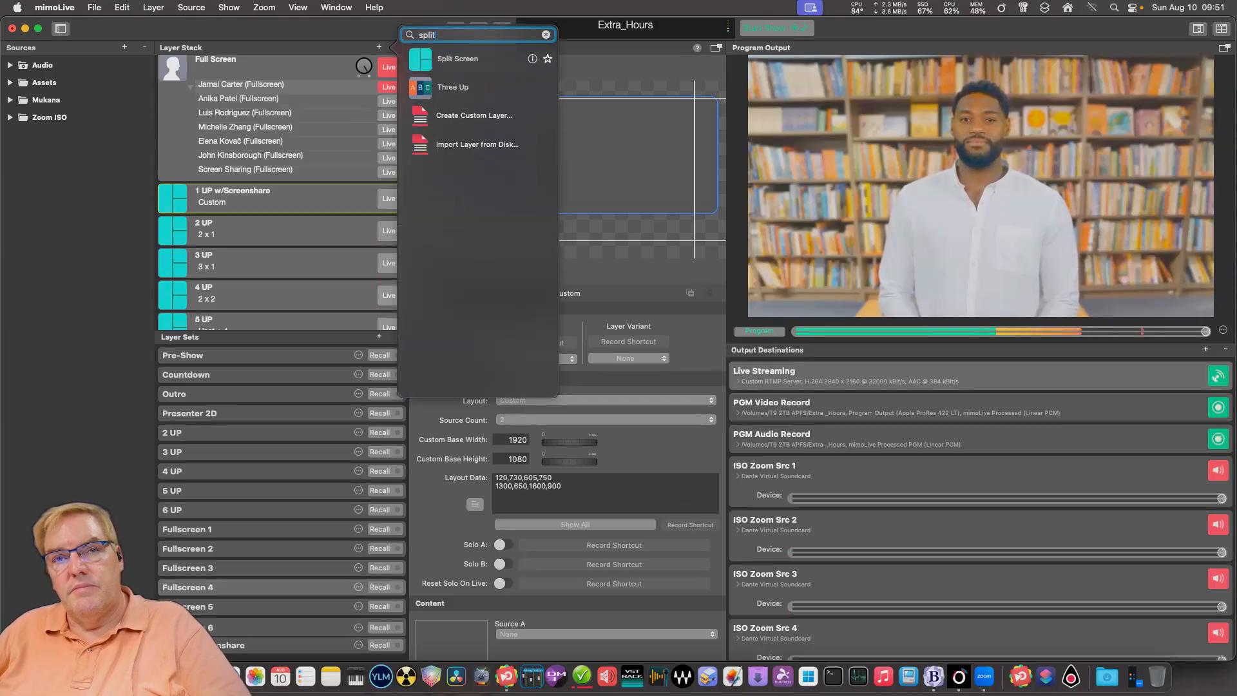
{"action": "key", "text": "Down"}
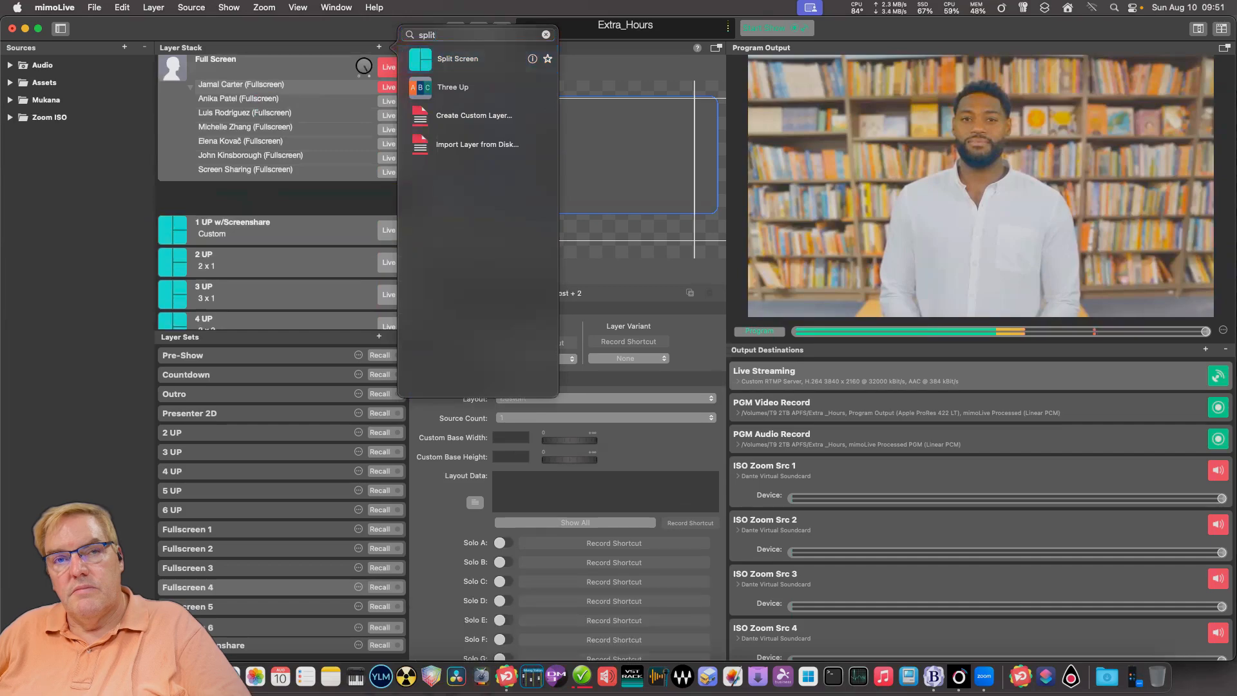
{"action": "key", "text": "Return"}
- Rename the new Split Screen layer to 1 UP
{"action": "right_click", "coordinate": [214, 188]}
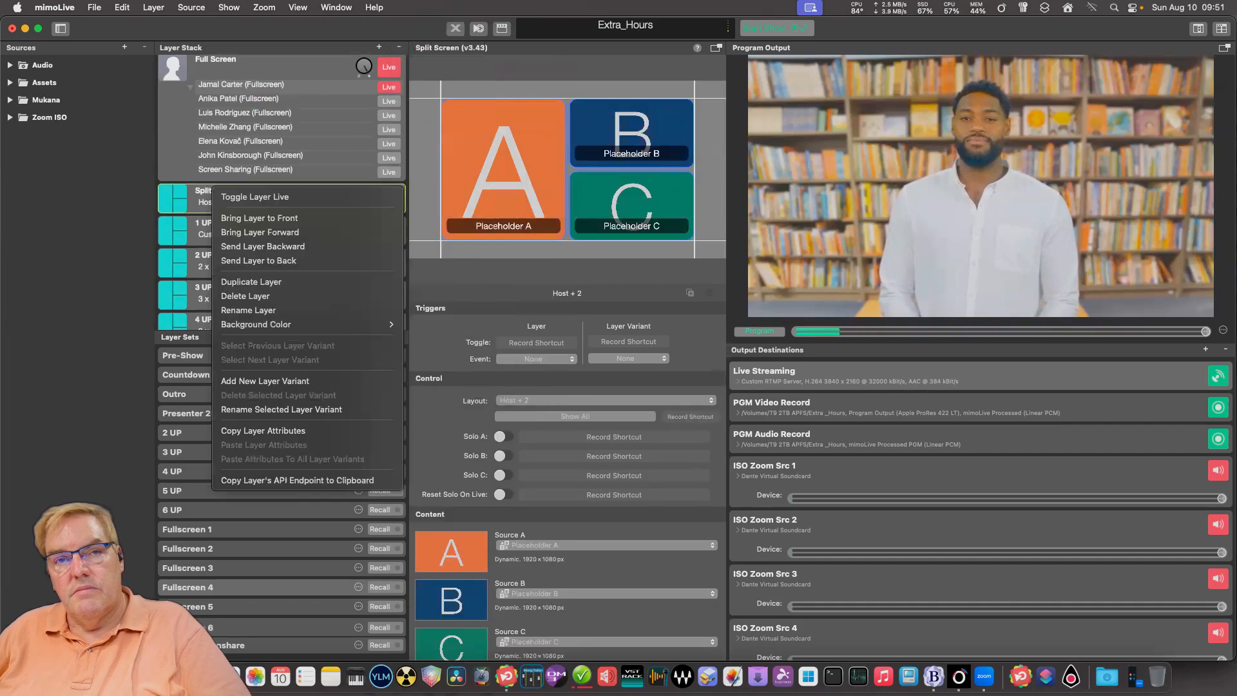
{"action": "left_click", "coordinate": [249, 310]}
{"action": "type", "text": "1"}
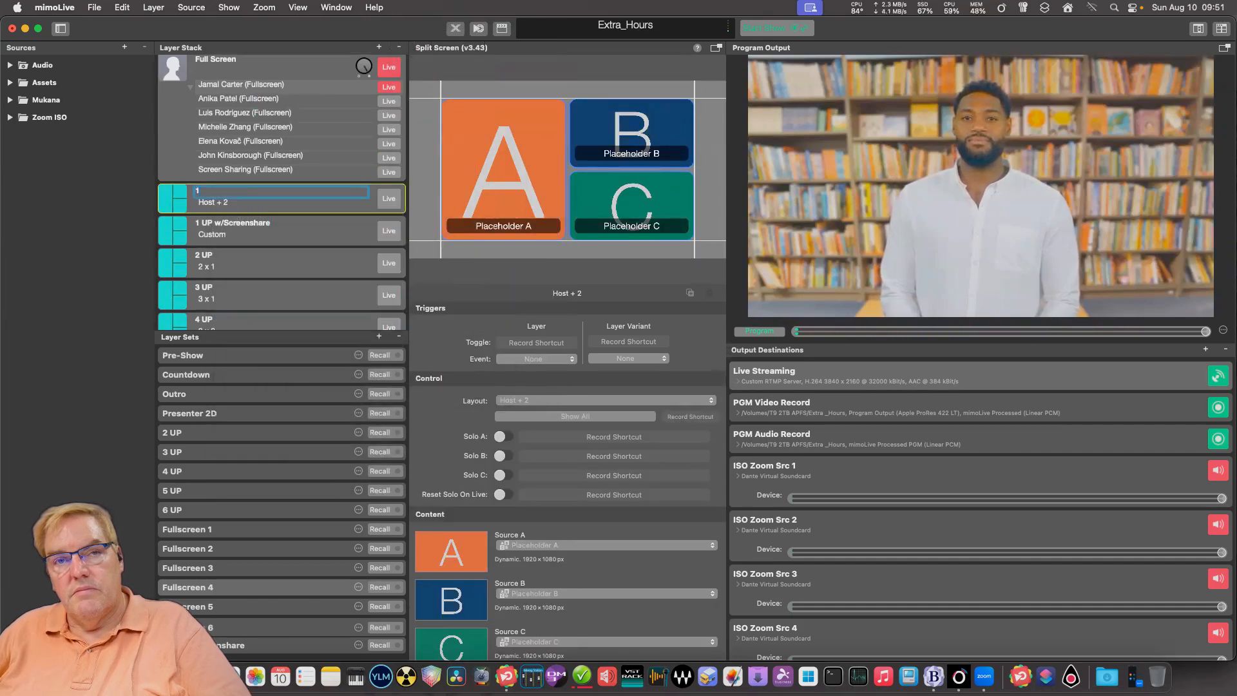
{"action": "type", "text": " UP"}
{"action": "key", "text": "Return"}
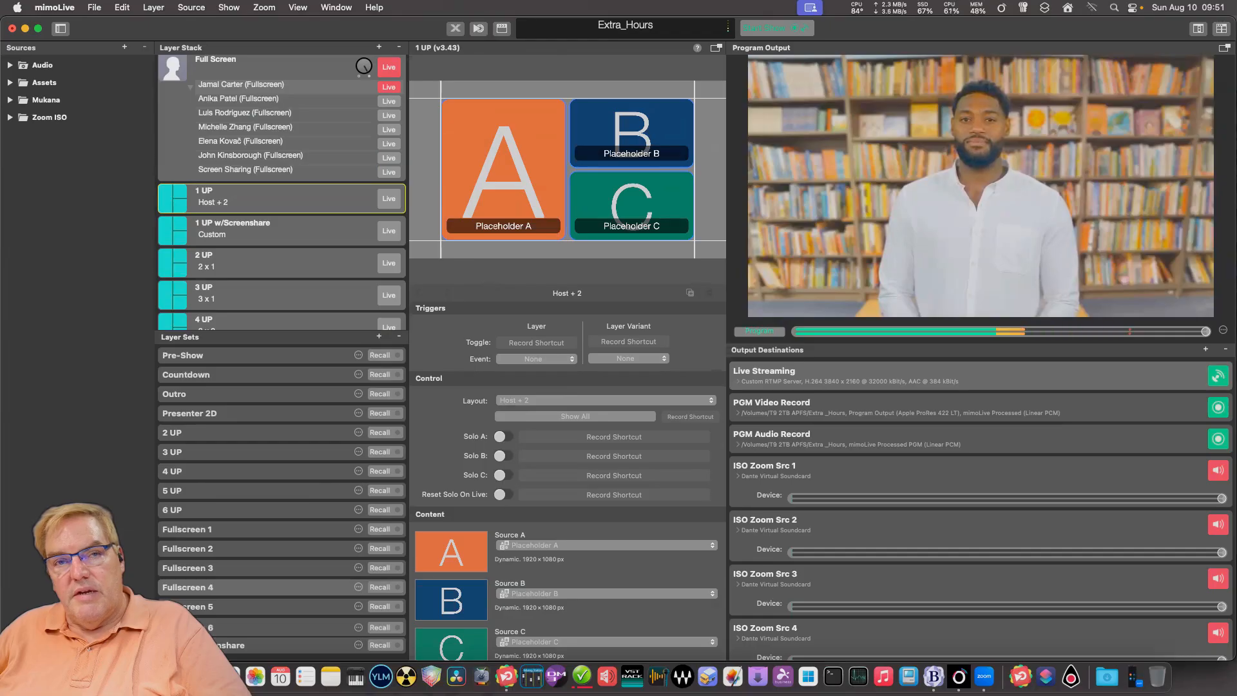
- Set the 1 UP layer's layout to Custom with a source count of 1
{"action": "left_click", "coordinate": [606, 400]}
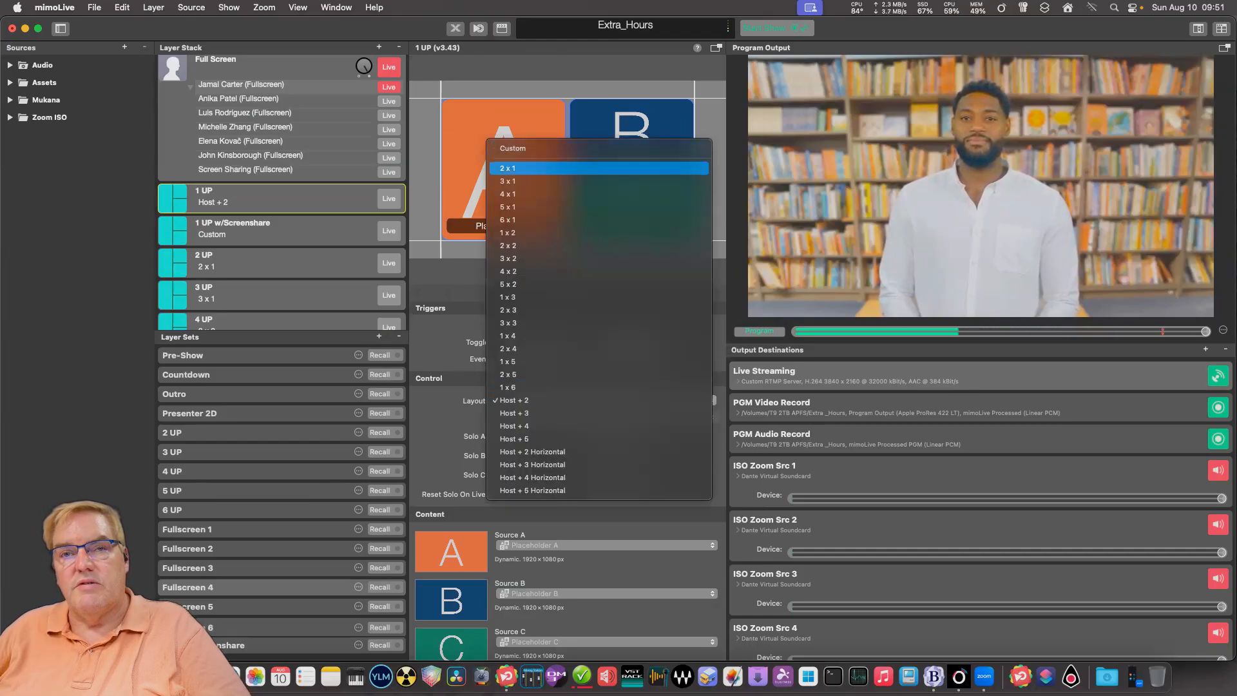
{"action": "left_click", "coordinate": [513, 148]}
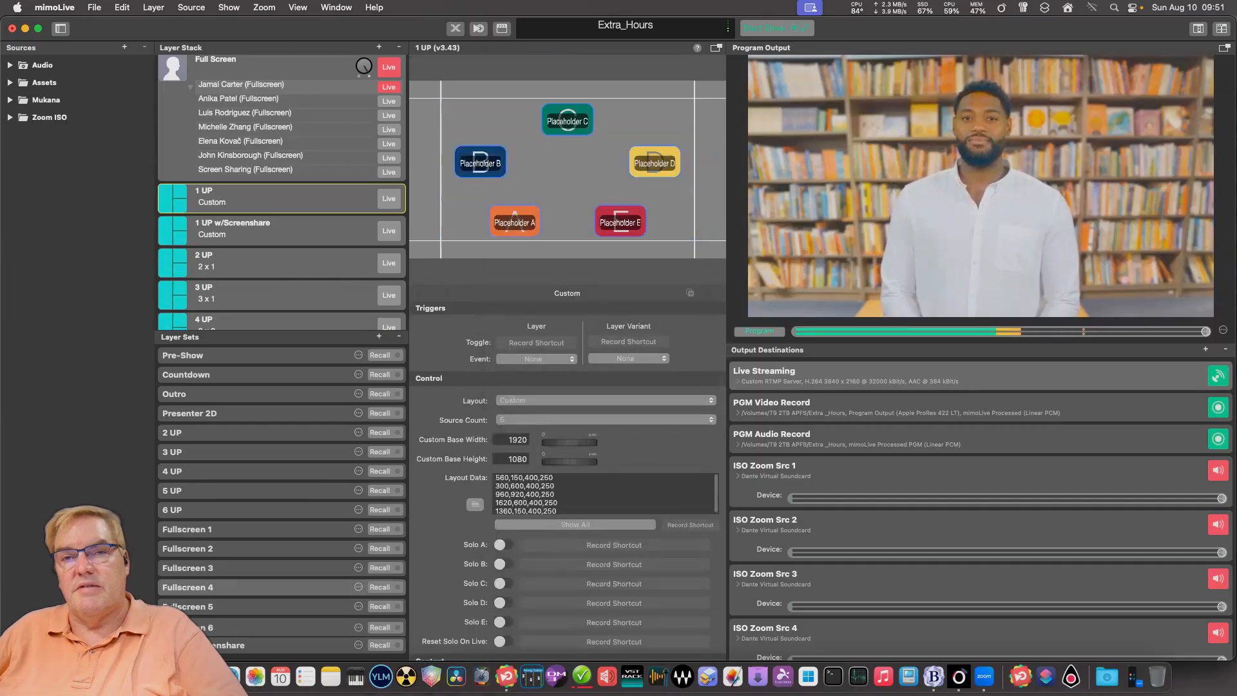
{"action": "left_click", "coordinate": [606, 419]}
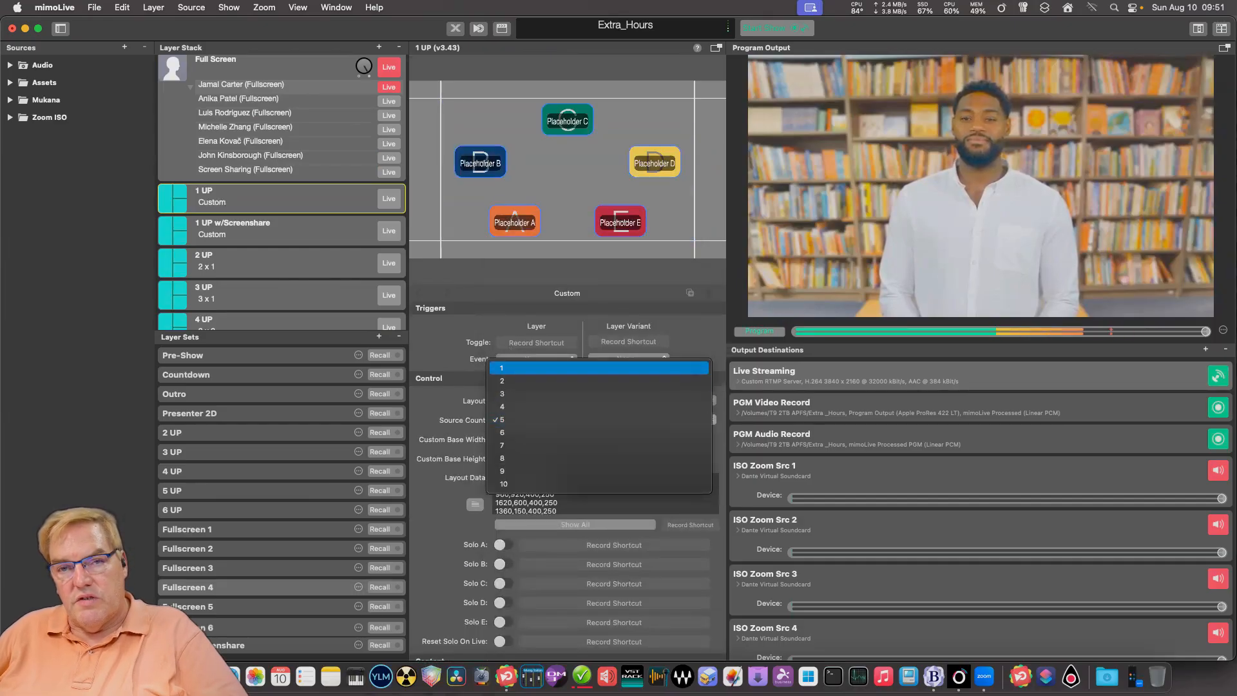
{"action": "left_click", "coordinate": [599, 368]}
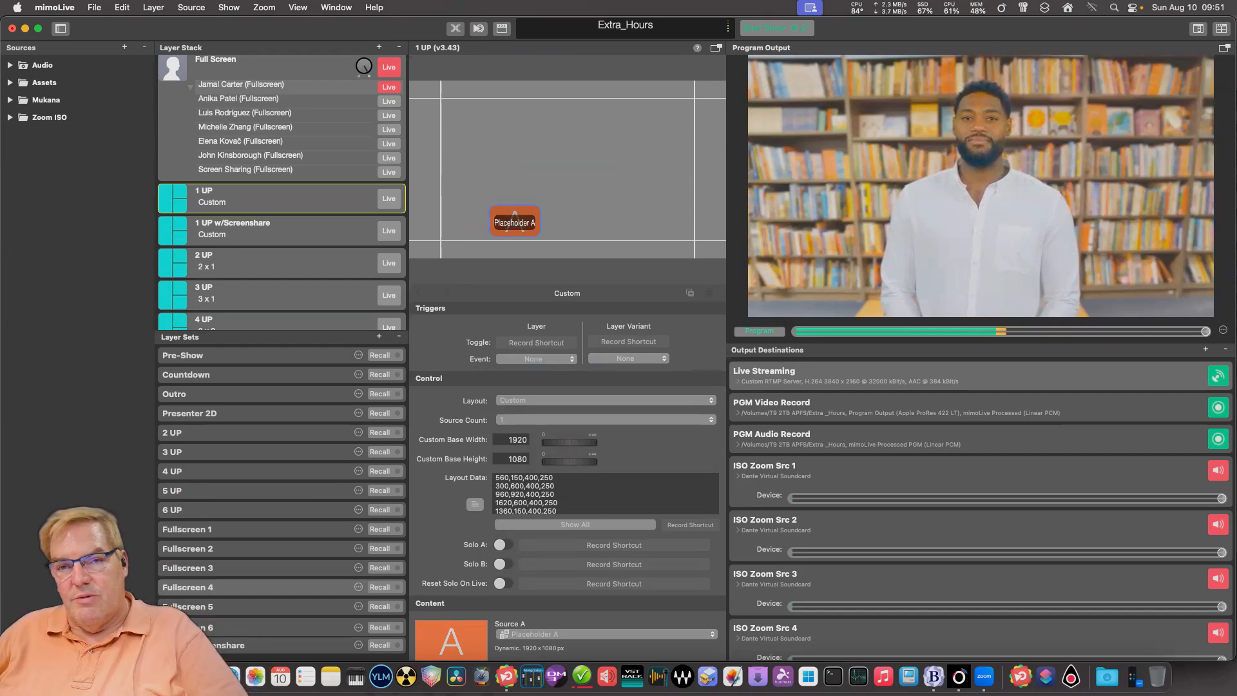
- Turn off the source names in the 1 UP layer's Name Tags settings
{"action": "scroll", "coordinate": [606, 494], "scroll_direction": "down", "scroll_amount": 1}
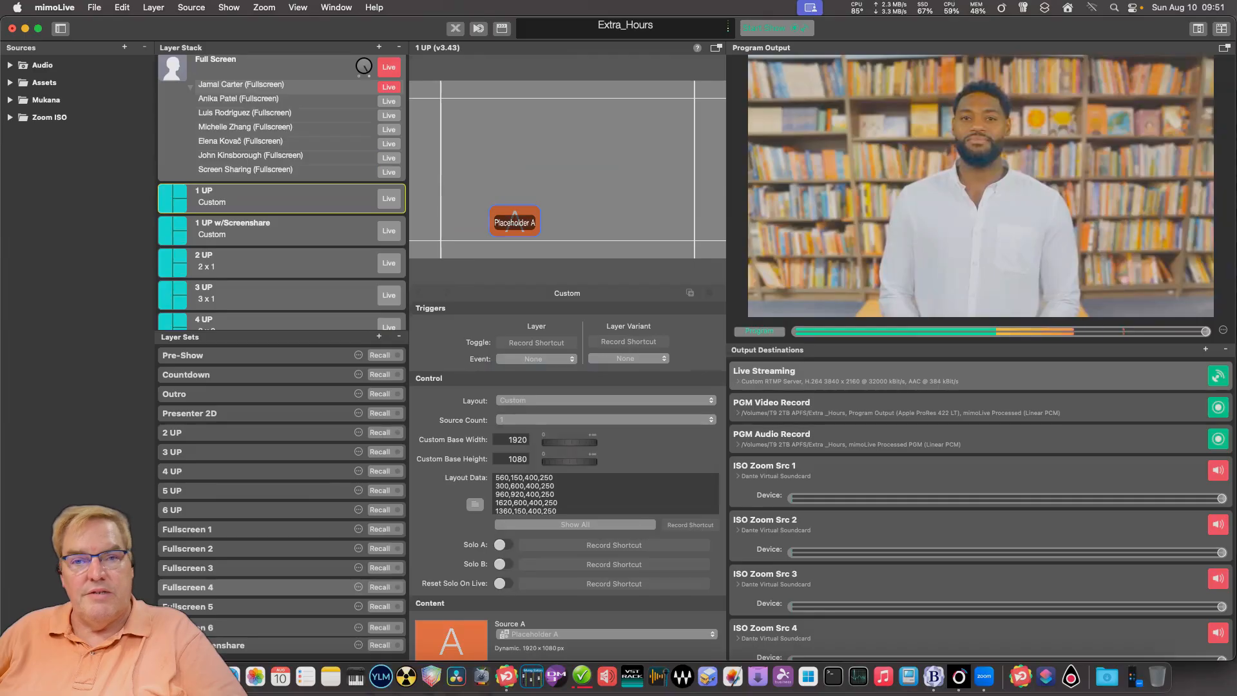
{"action": "scroll", "coordinate": [606, 494], "scroll_direction": "down", "scroll_amount": 10}
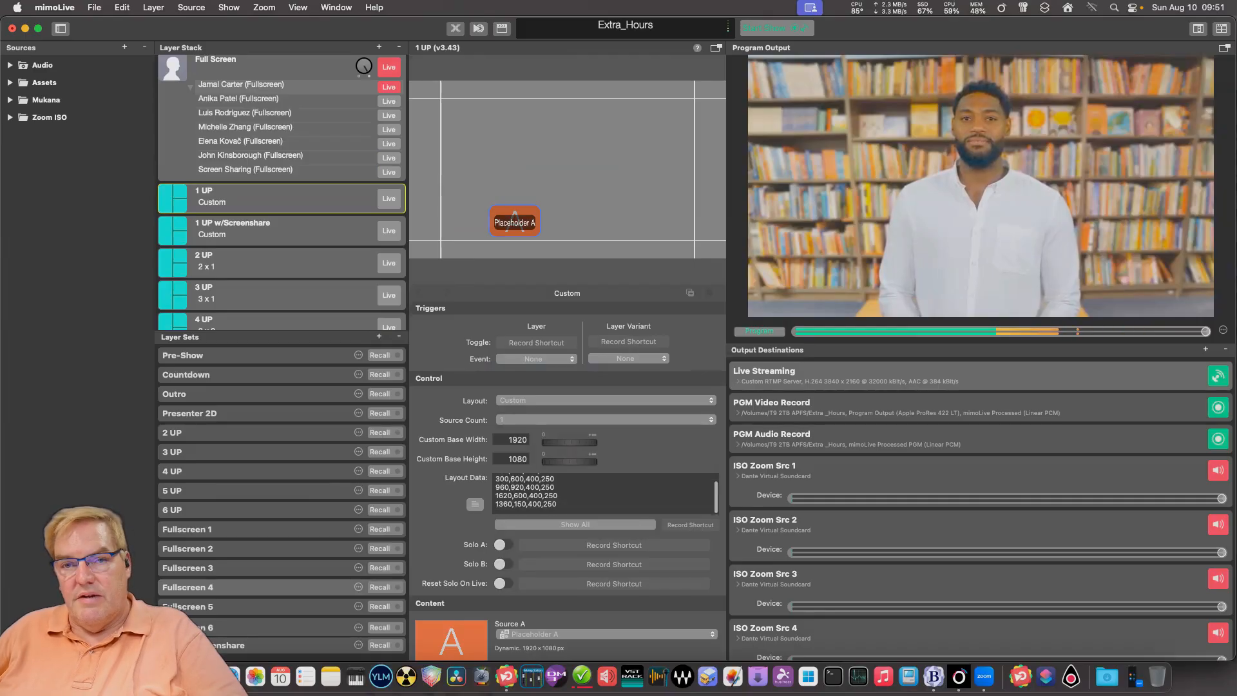
{"action": "scroll", "coordinate": [567, 515], "scroll_direction": "down", "scroll_amount": 6}
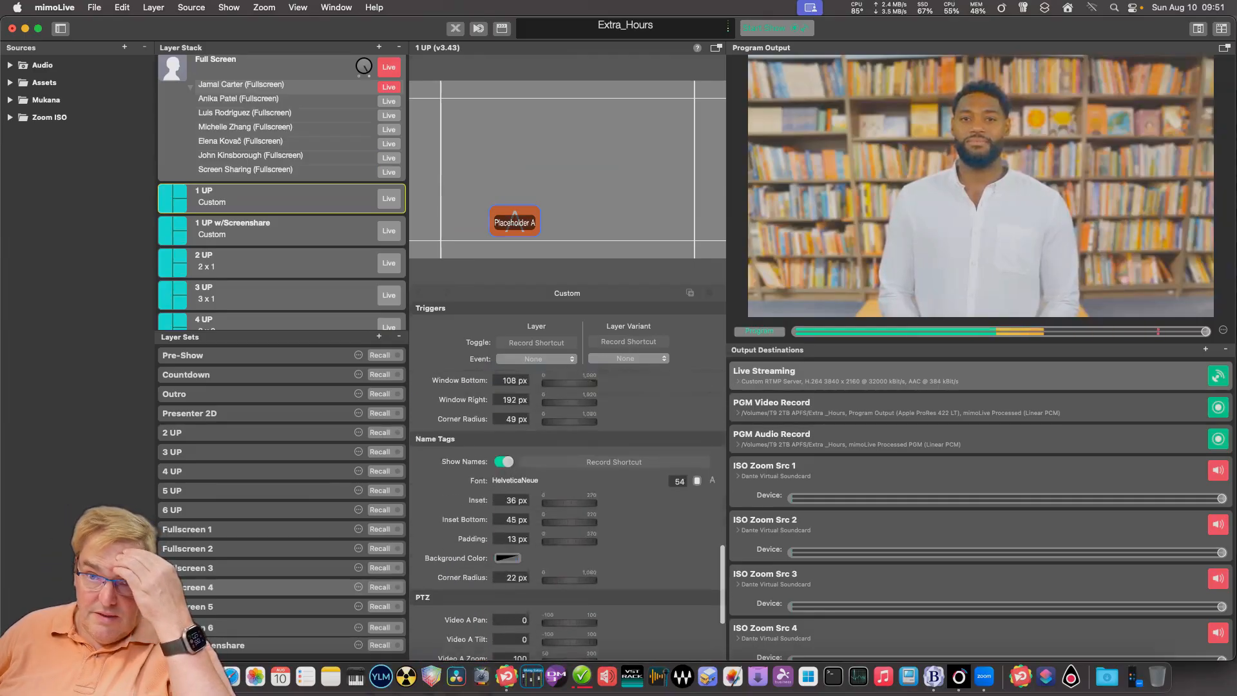
{"action": "scroll", "coordinate": [567, 515], "scroll_direction": "down", "scroll_amount": 4}
{"action": "scroll", "coordinate": [567, 516], "scroll_direction": "up", "scroll_amount": 8}
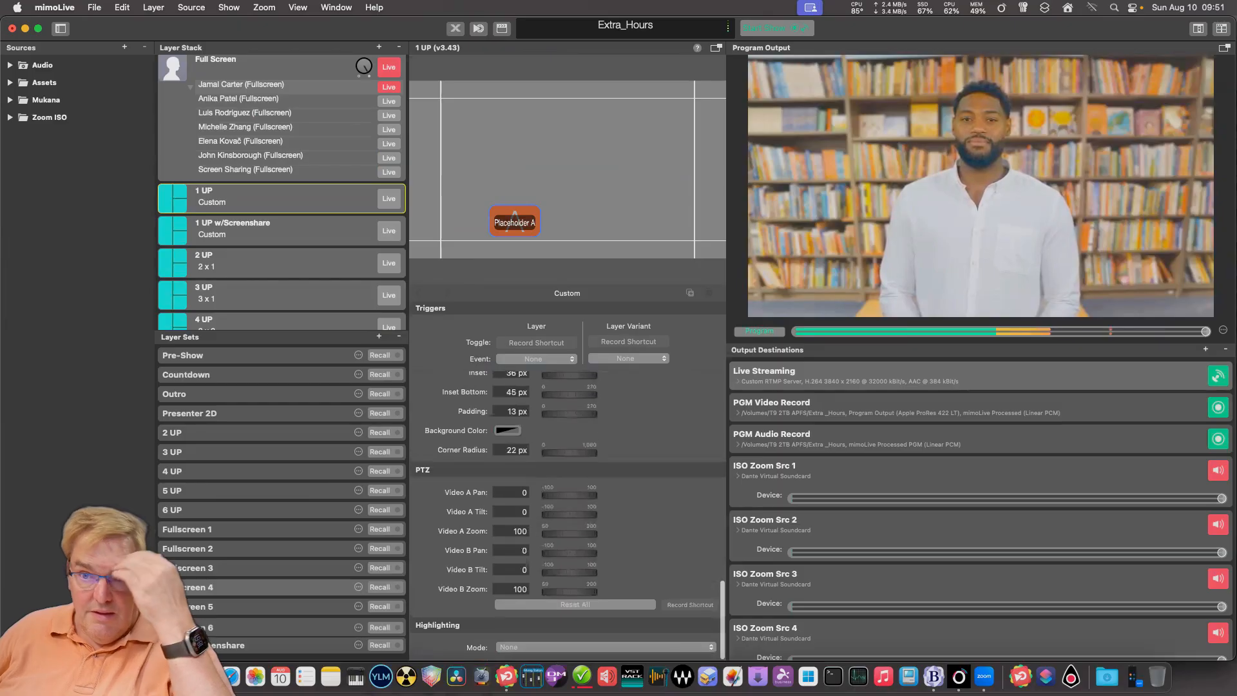
{"action": "left_click", "coordinate": [503, 536]}
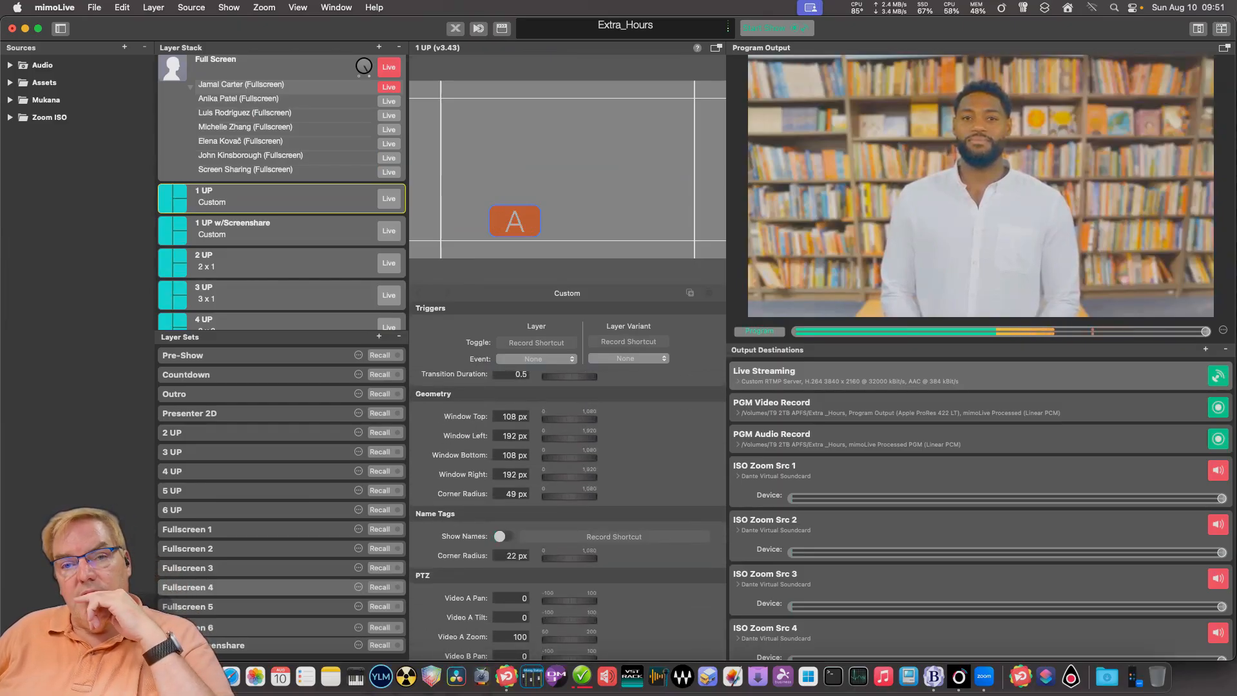
- Turn off the border in the 1 UP layer's Appearance settings
{"action": "scroll", "coordinate": [567, 515], "scroll_direction": "down", "scroll_amount": 5}
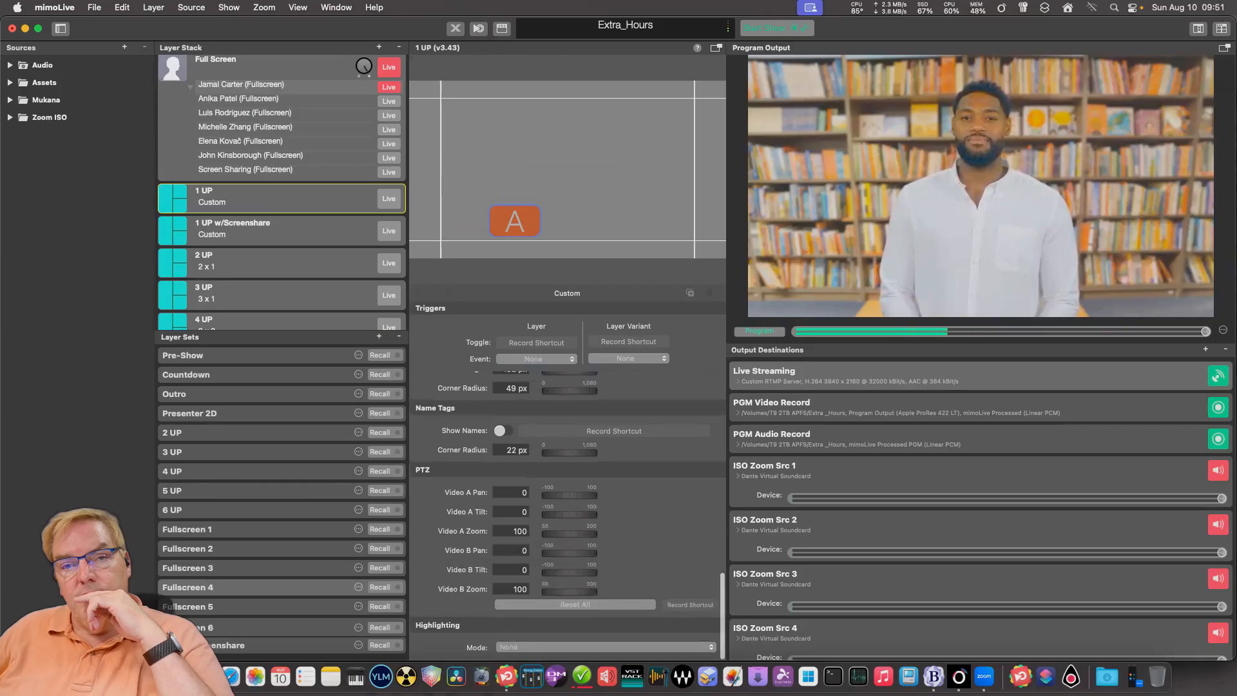
{"action": "scroll", "coordinate": [567, 515], "scroll_direction": "up", "scroll_amount": 10}
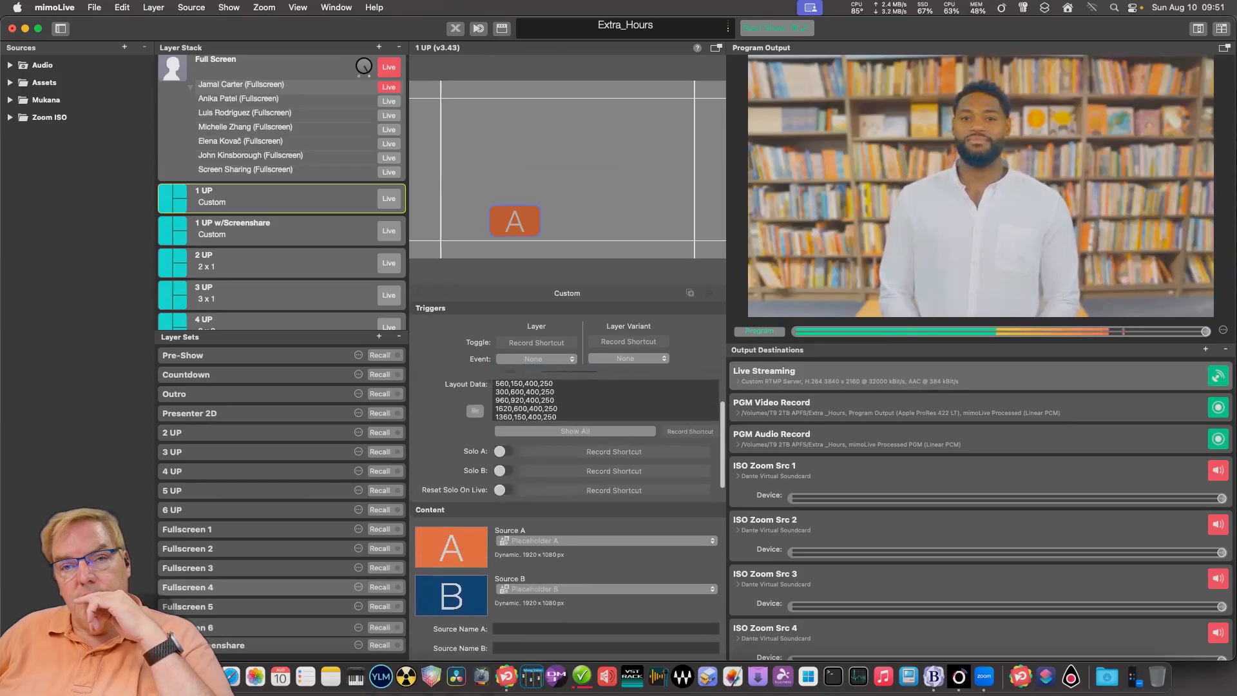
{"action": "scroll", "coordinate": [567, 515], "scroll_direction": "down", "scroll_amount": 4}
{"action": "scroll", "coordinate": [567, 515], "scroll_direction": "down", "scroll_amount": 1}
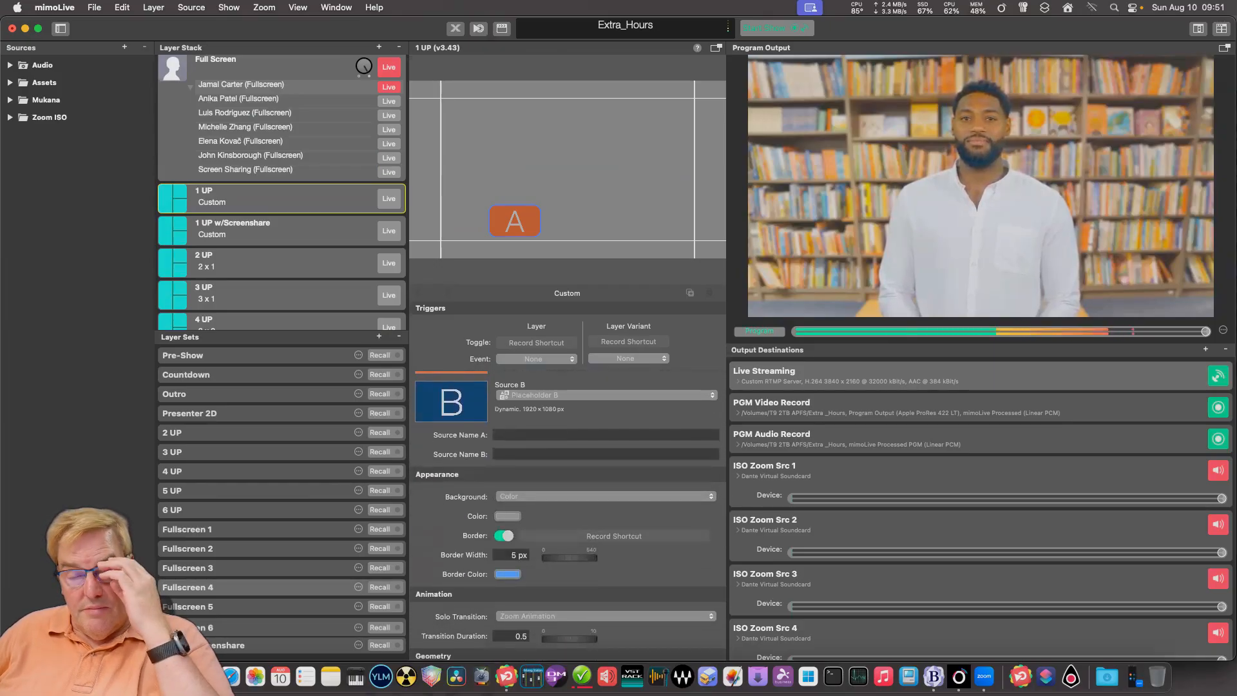
{"action": "scroll", "coordinate": [567, 515], "scroll_direction": "up", "scroll_amount": 3}
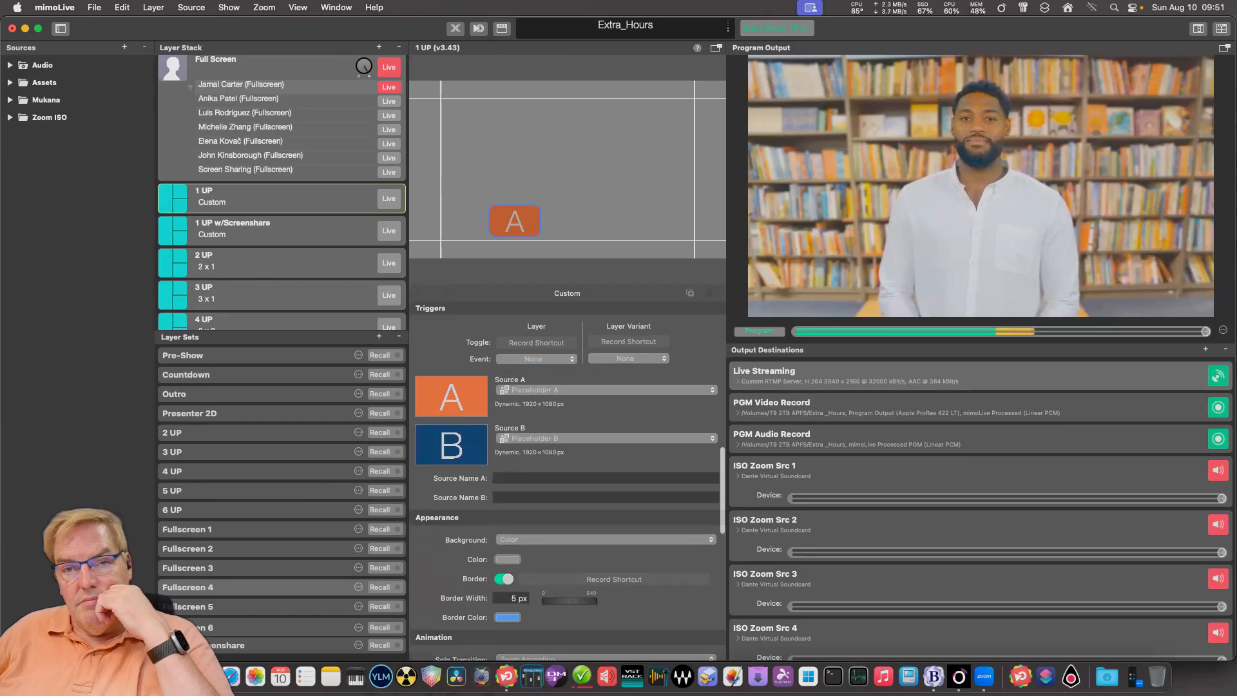
{"action": "left_click", "coordinate": [503, 578]}
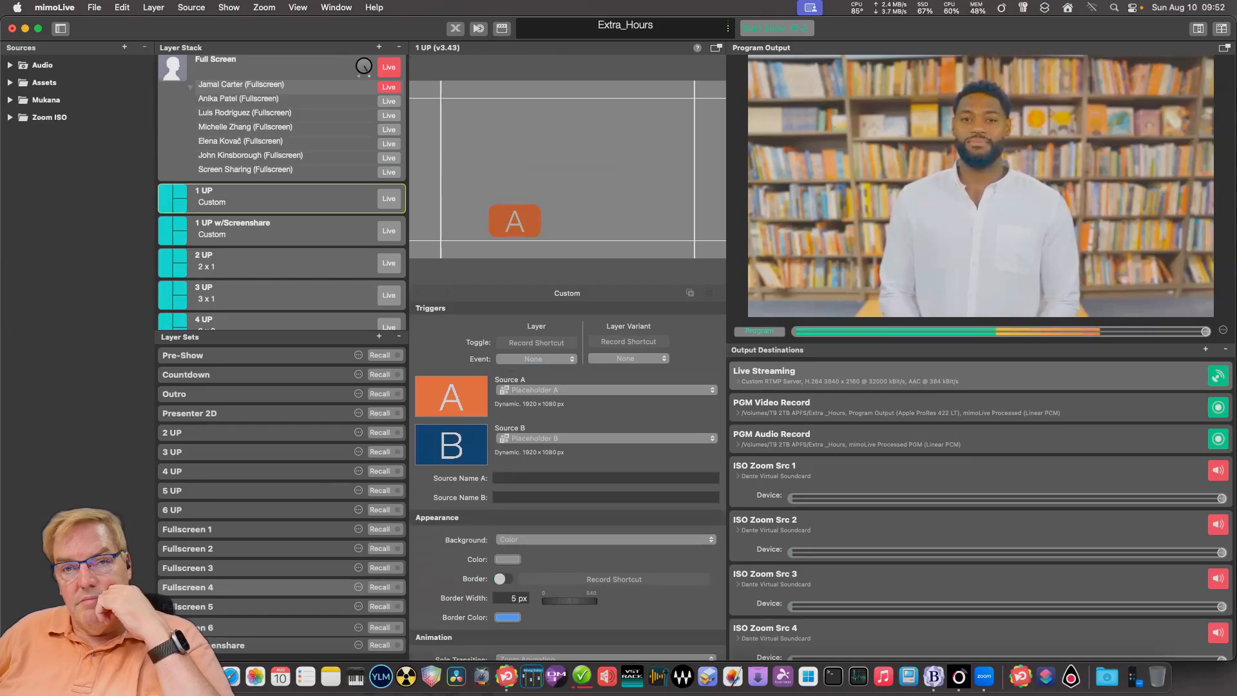
- Open the 1 UP layer's Layout Data in its own window, delete all the default coordinates, and close the window
{"action": "scroll", "coordinate": [568, 515], "scroll_direction": "up", "scroll_amount": 15}
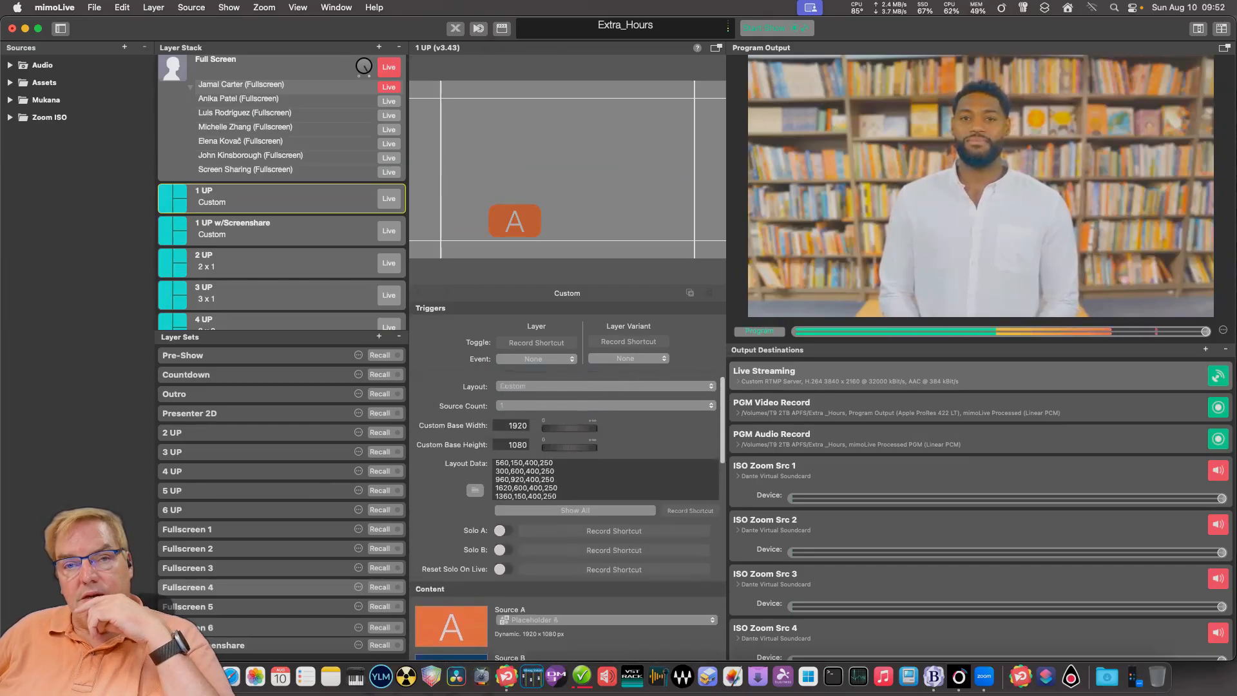
{"action": "scroll", "coordinate": [568, 516], "scroll_direction": "up", "scroll_amount": 1}
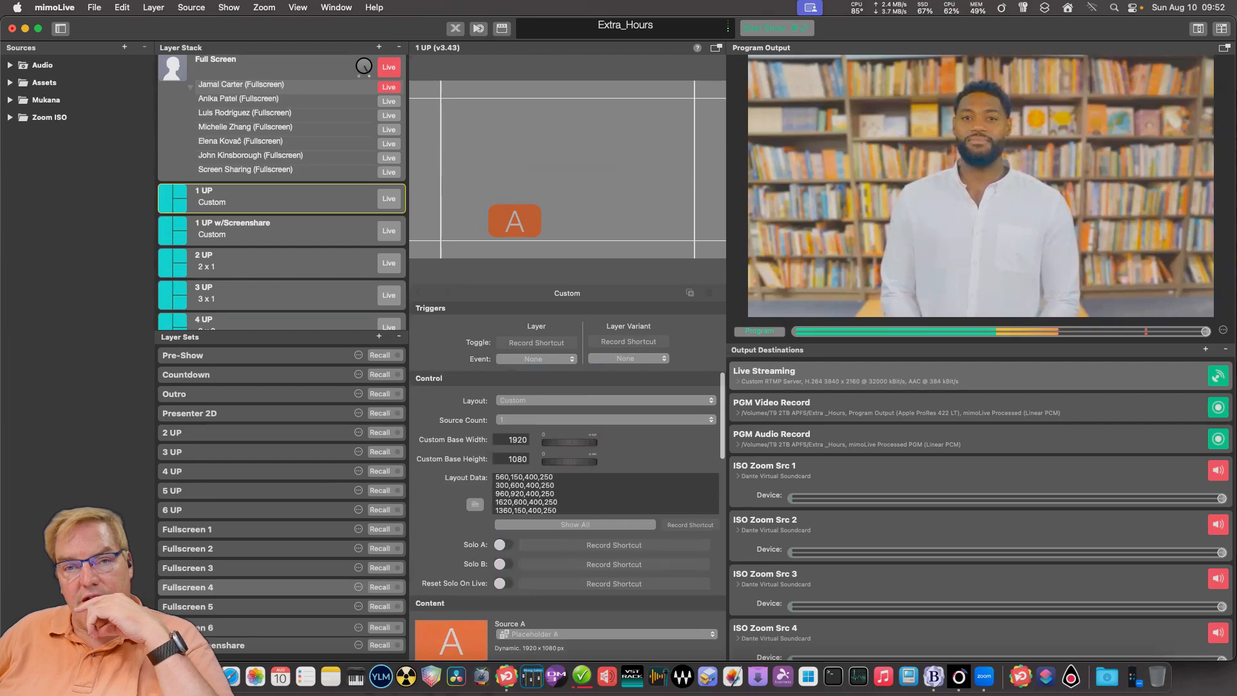
{"action": "left_click", "coordinate": [475, 504]}
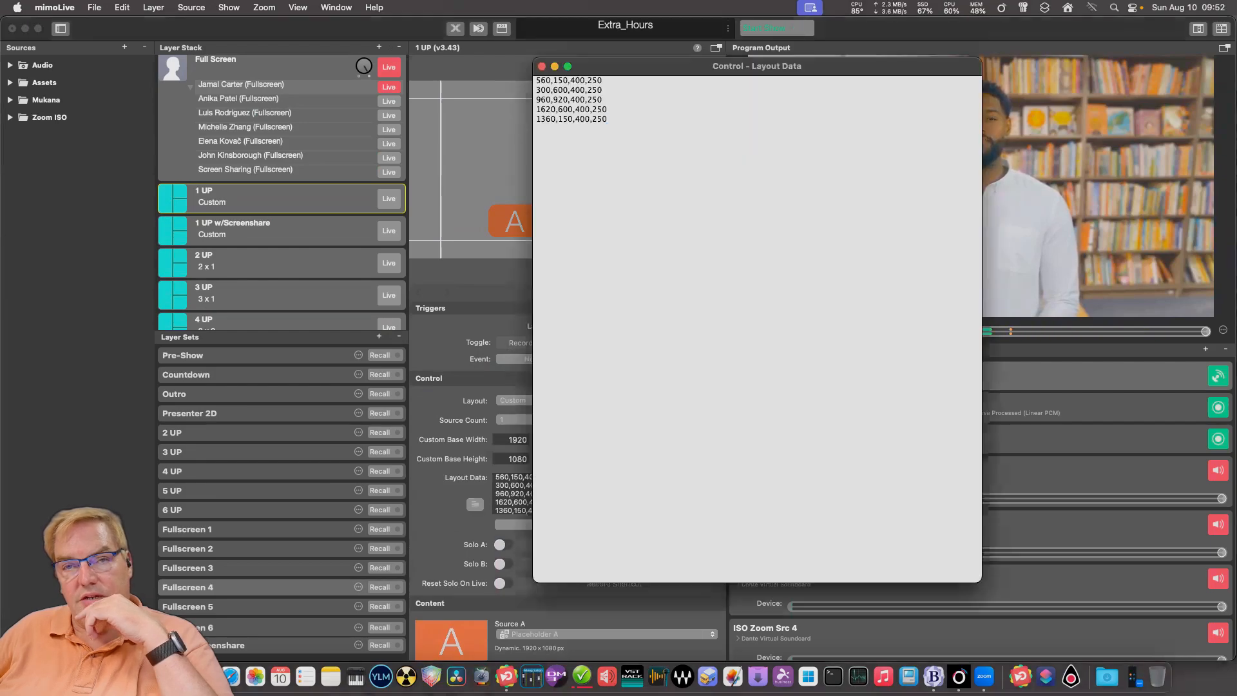
{"action": "left_click_drag", "start_coordinate": [757, 66], "coordinate": [639, 67]}
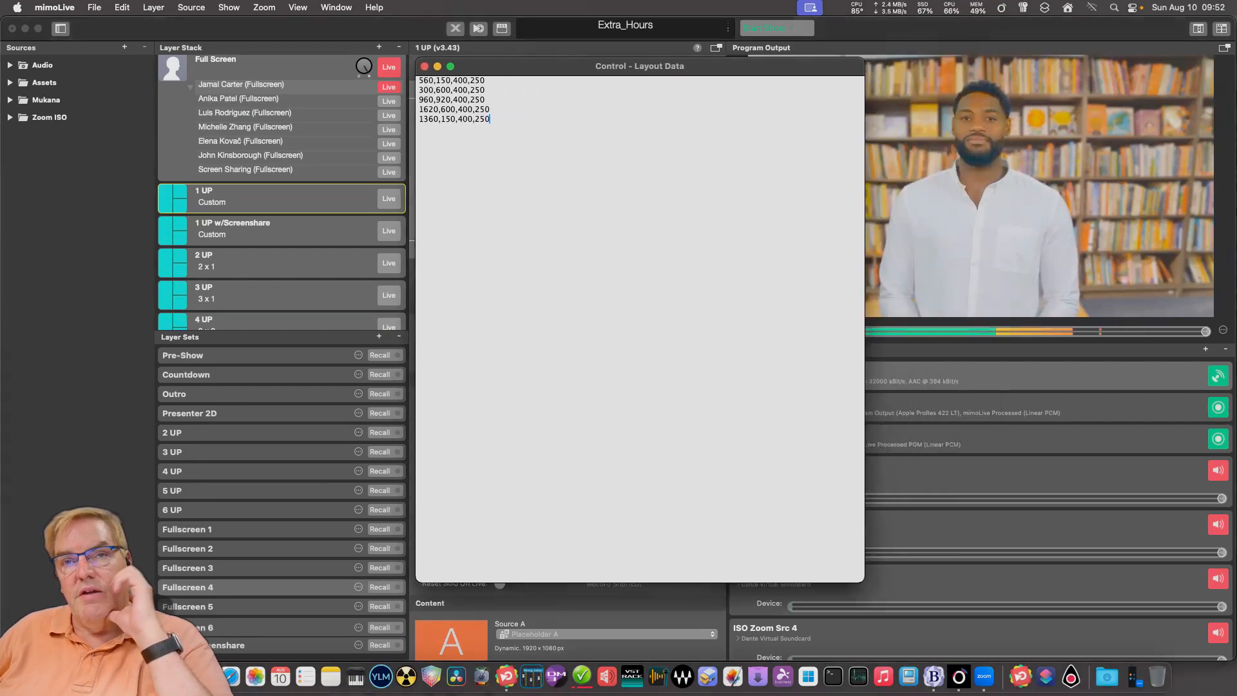
{"action": "key", "text": "super+a"}
{"action": "key", "text": "BackSpace"}
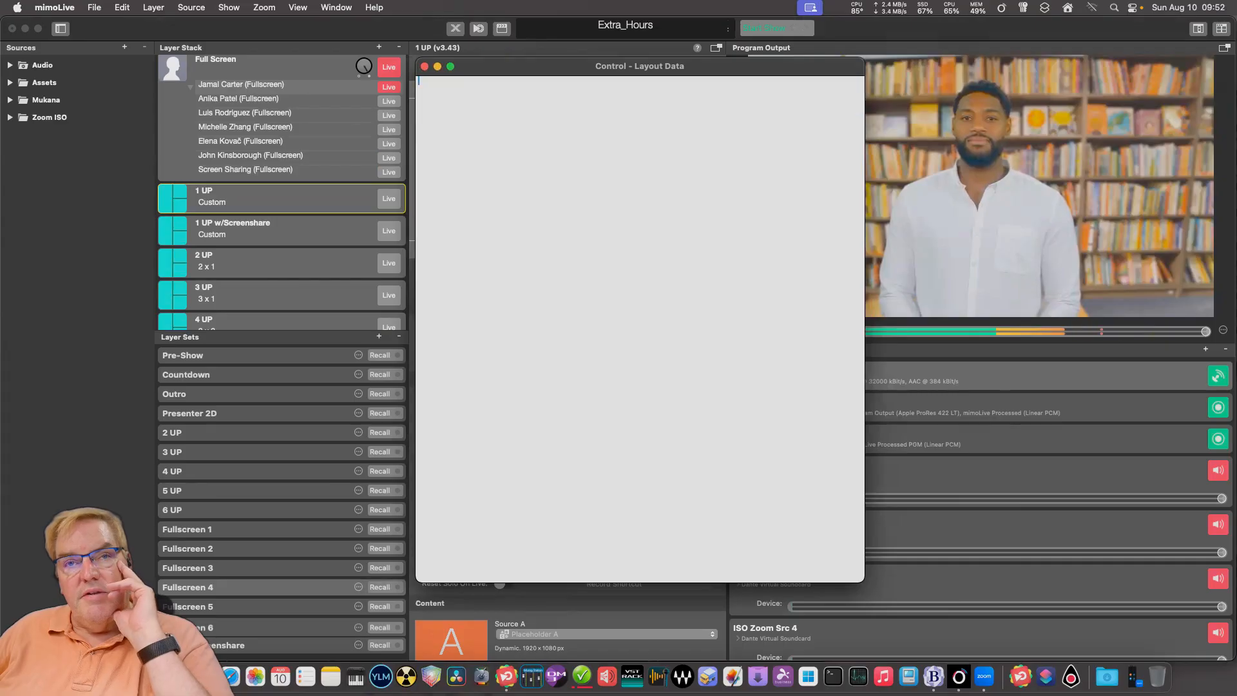
{"action": "key", "text": "super+w"}
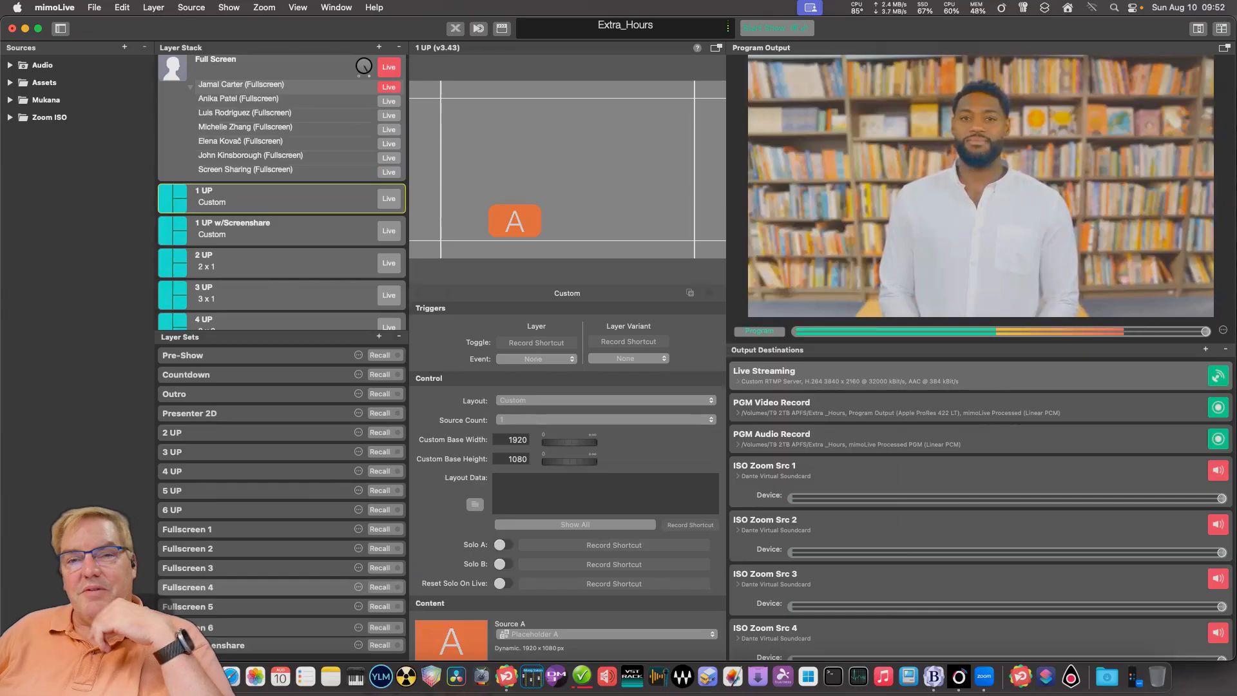
- Enter 960,540,1920,1080 as the 1 UP layer's Layout Data in its separate editor window, and close the window
{"action": "left_click", "coordinate": [475, 504]}
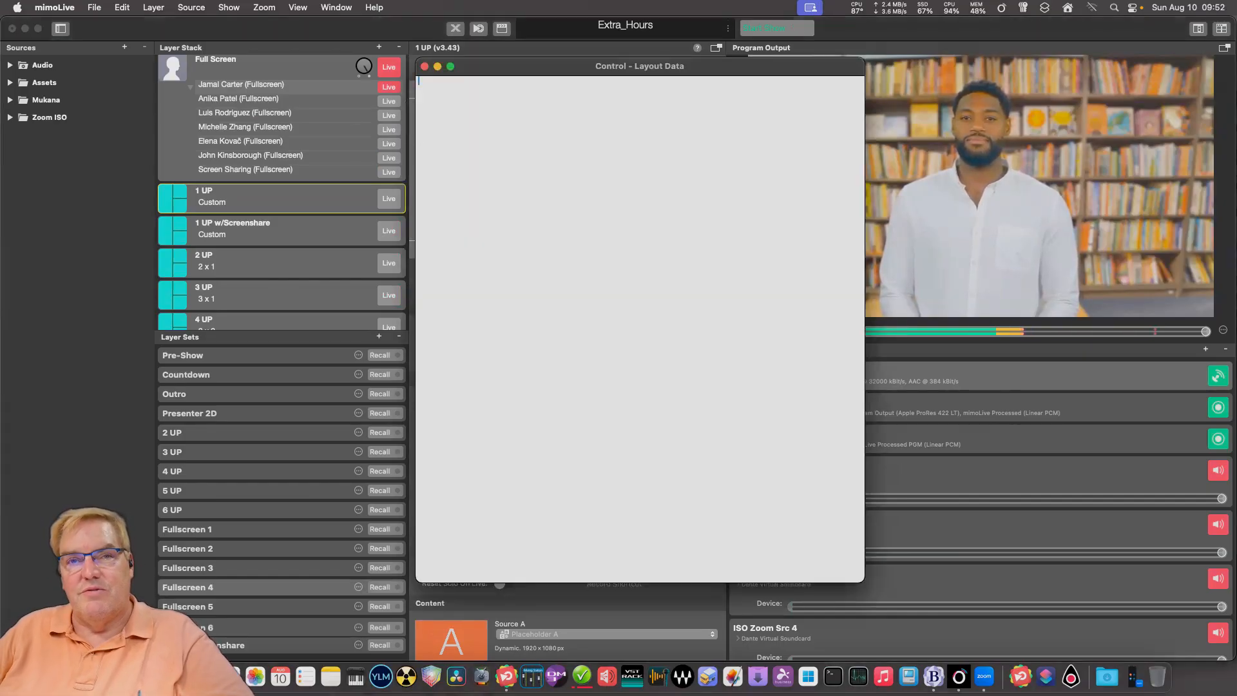
{"action": "left_click_drag", "start_coordinate": [547, 66], "coordinate": [582, 78]}
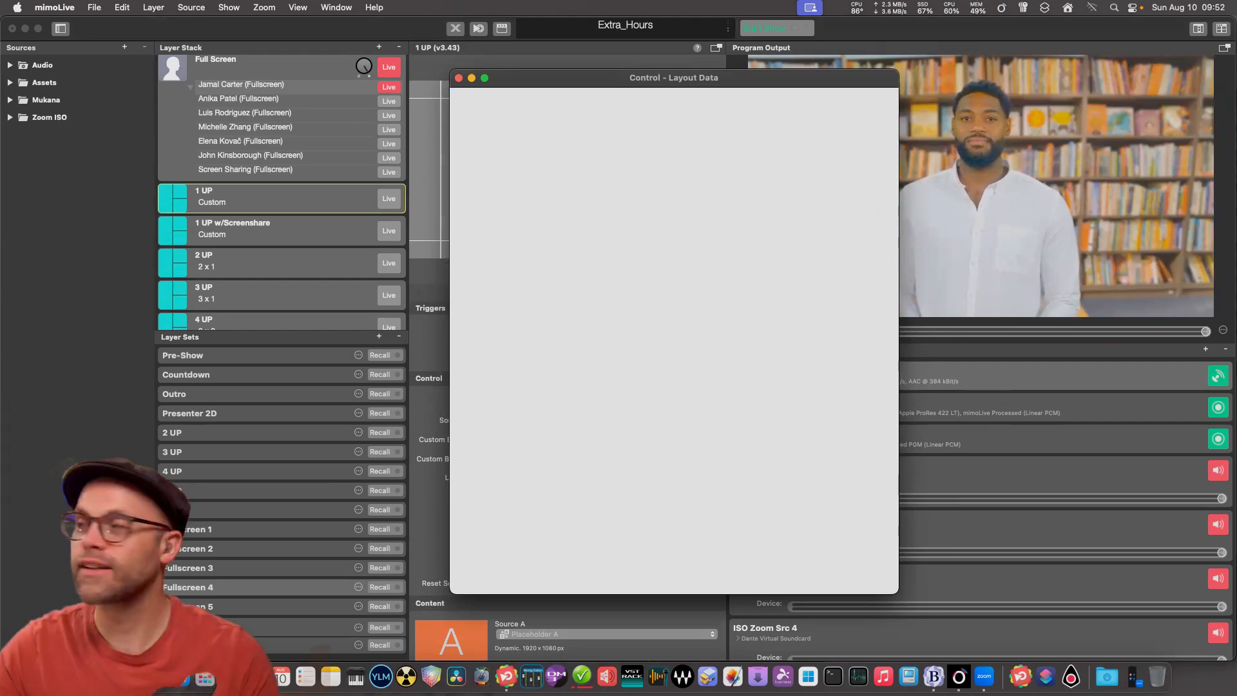
{"action": "left_click_drag", "start_coordinate": [673, 78], "coordinate": [664, 78]}
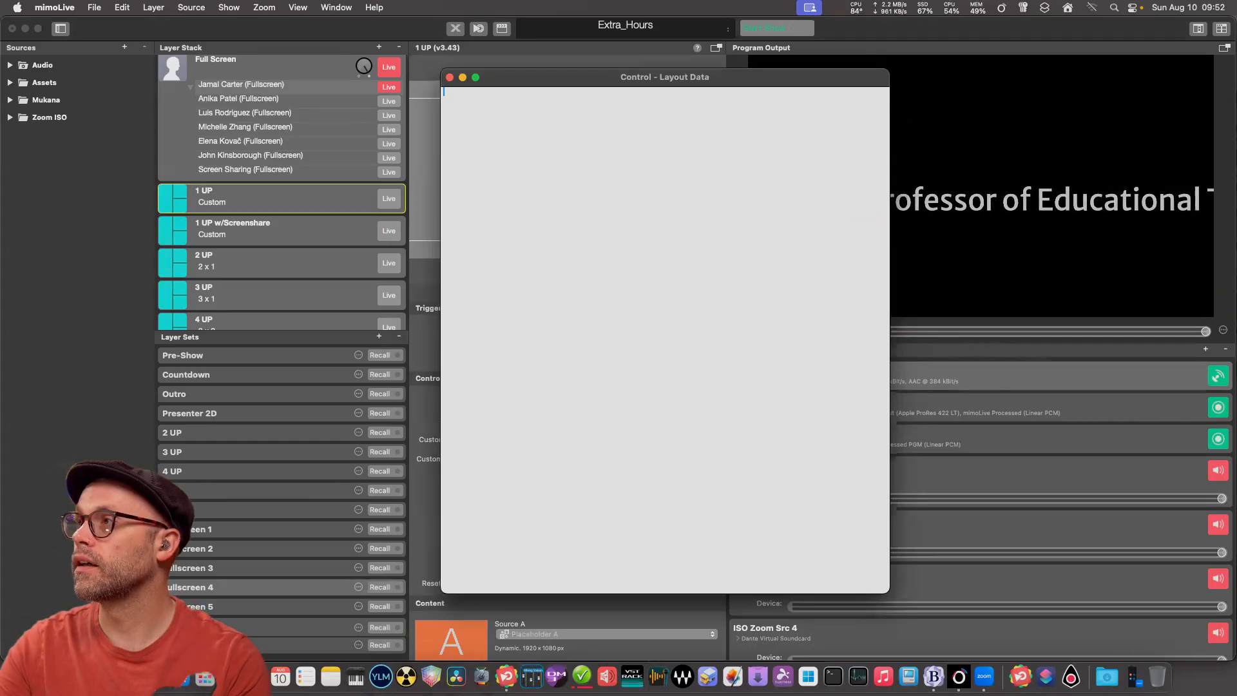
{"action": "type", "text": "960"}
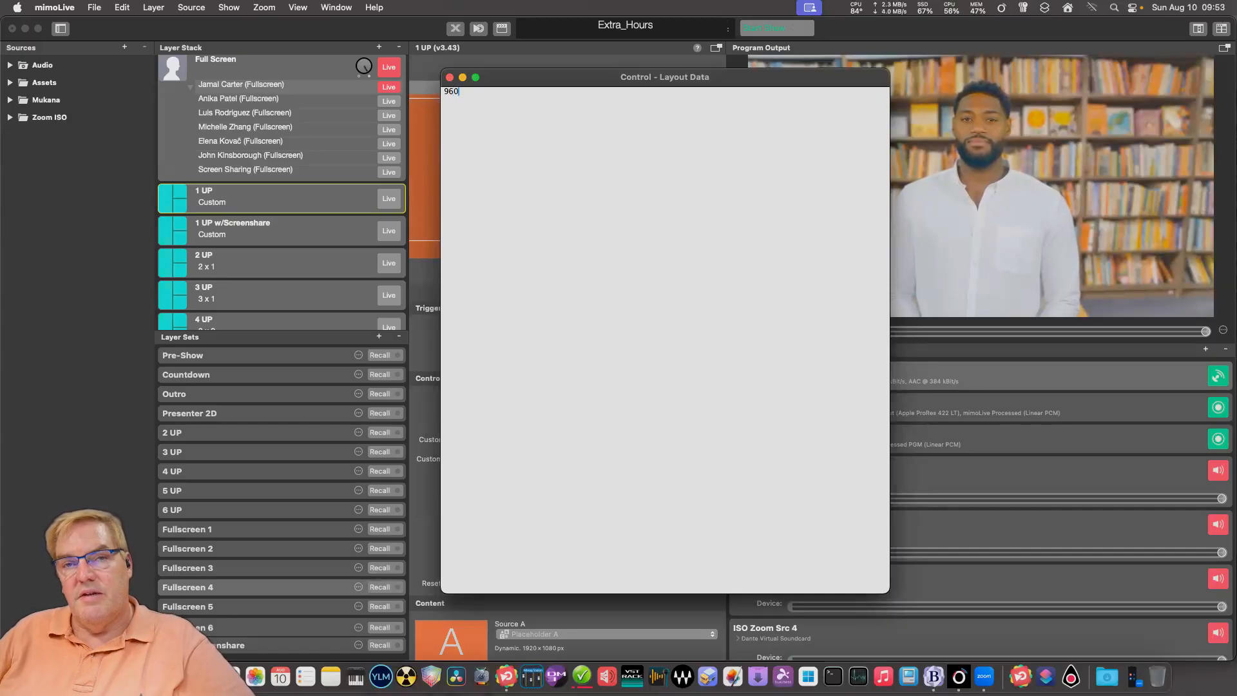
{"action": "type", "text": ",540"}
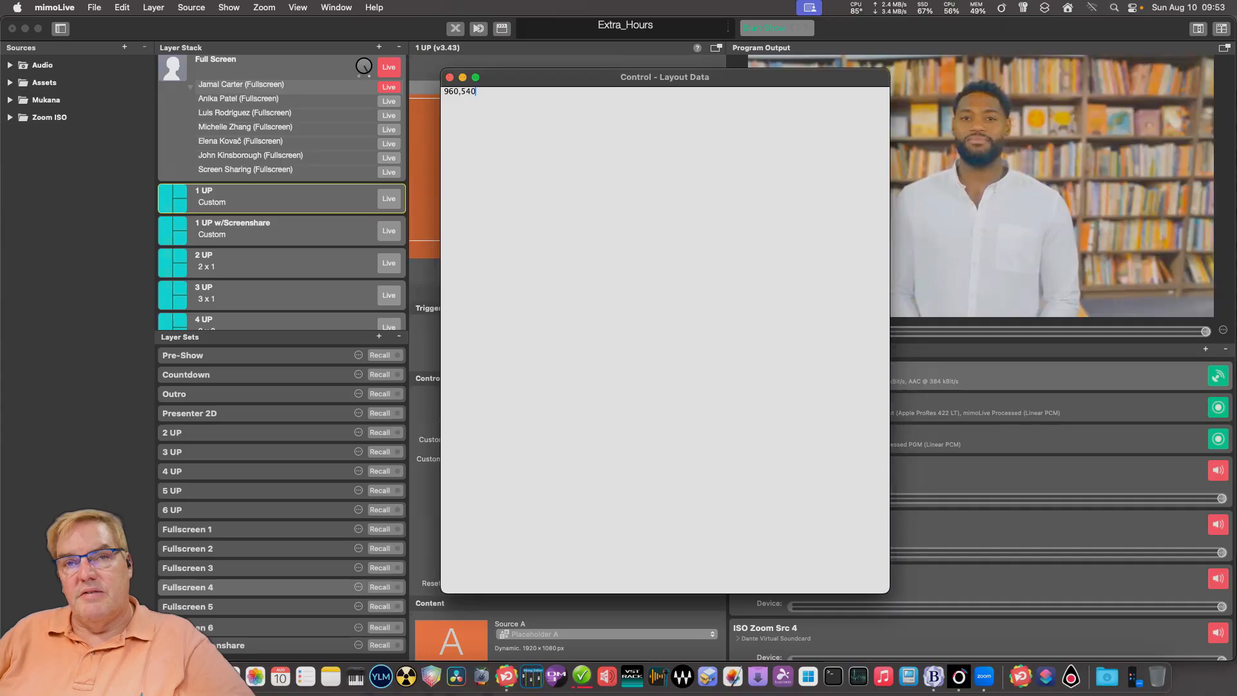
{"action": "left_click_drag", "start_coordinate": [442, 69], "coordinate": [619, 114]}
{"action": "left_click_drag", "start_coordinate": [693, 123], "coordinate": [801, 64]}
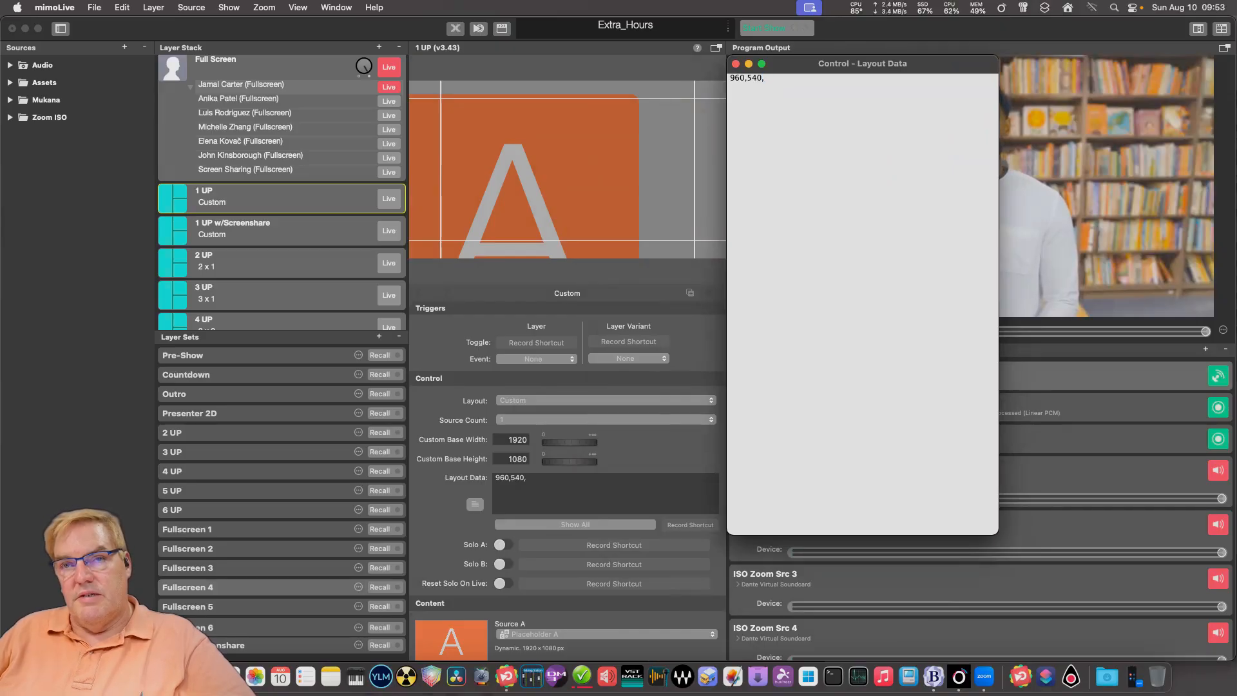
{"action": "type", "text": "19"}
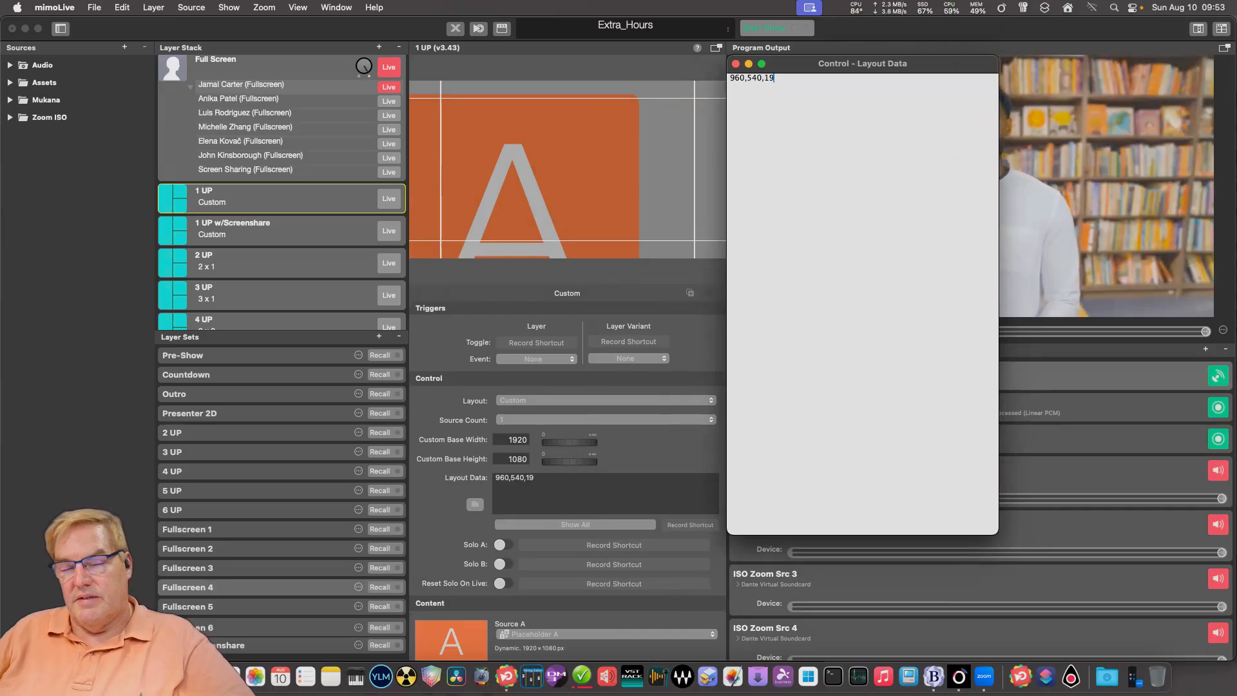
{"action": "type", "text": "20"}
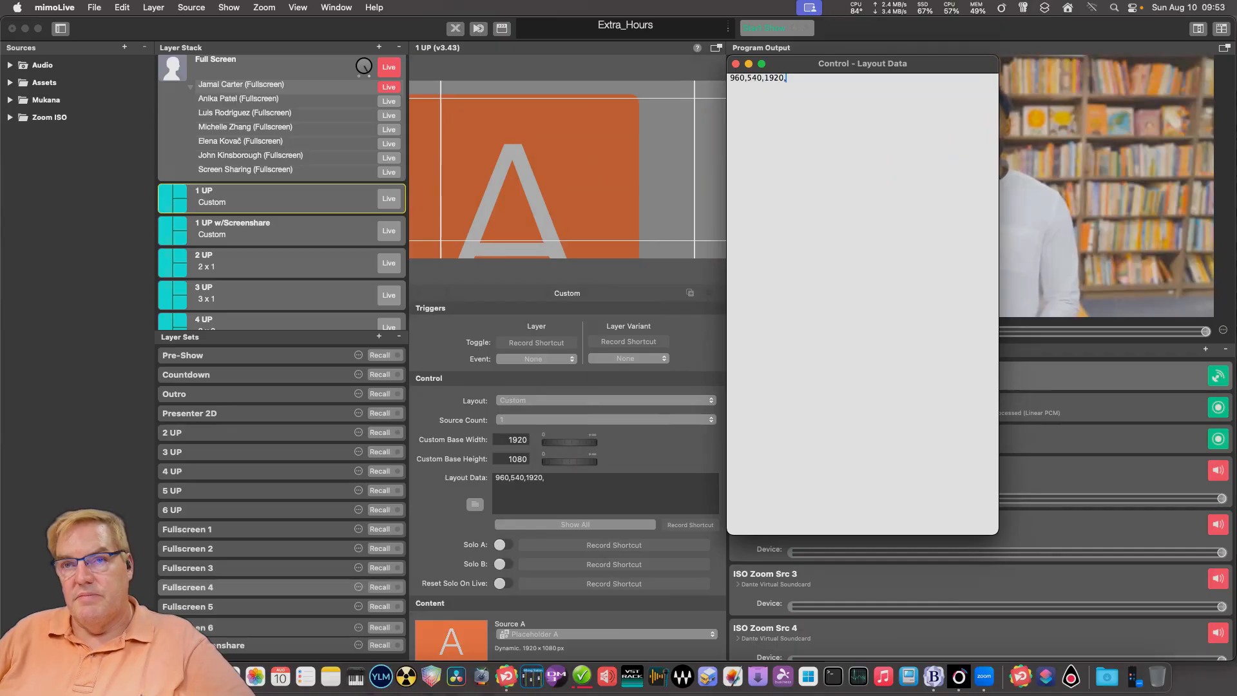
{"action": "type", "text": ",1080"}
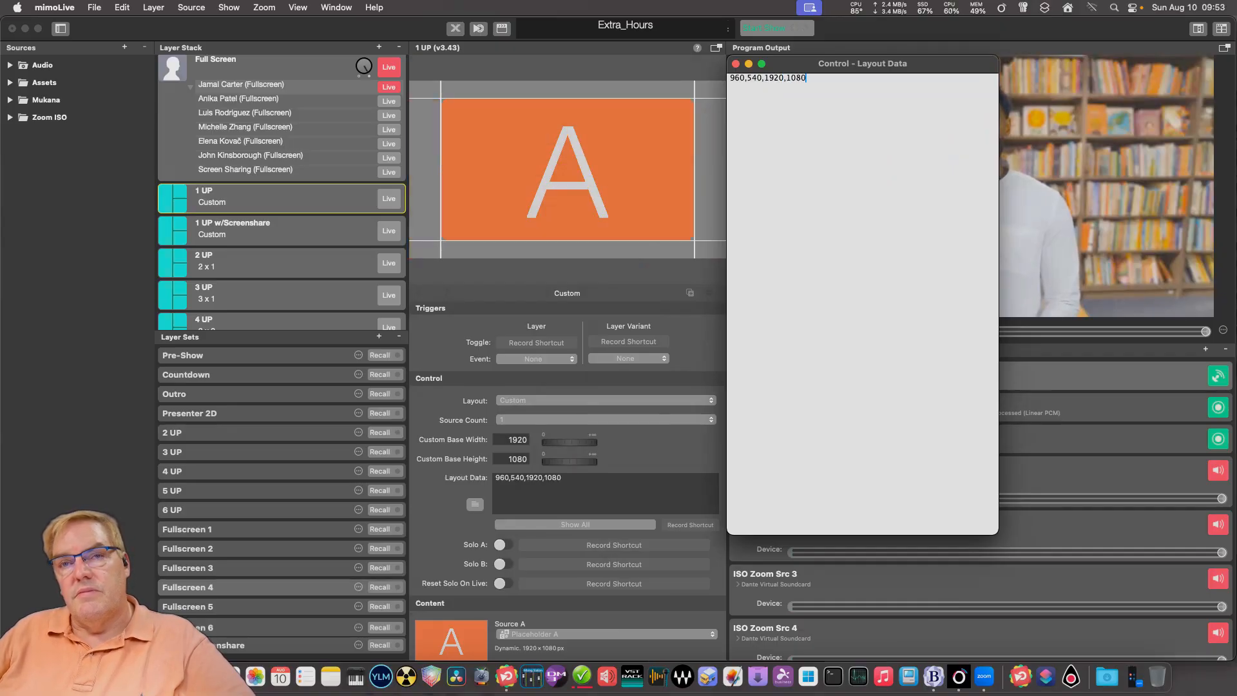
{"action": "left_click_drag", "start_coordinate": [863, 63], "coordinate": [903, 93]}
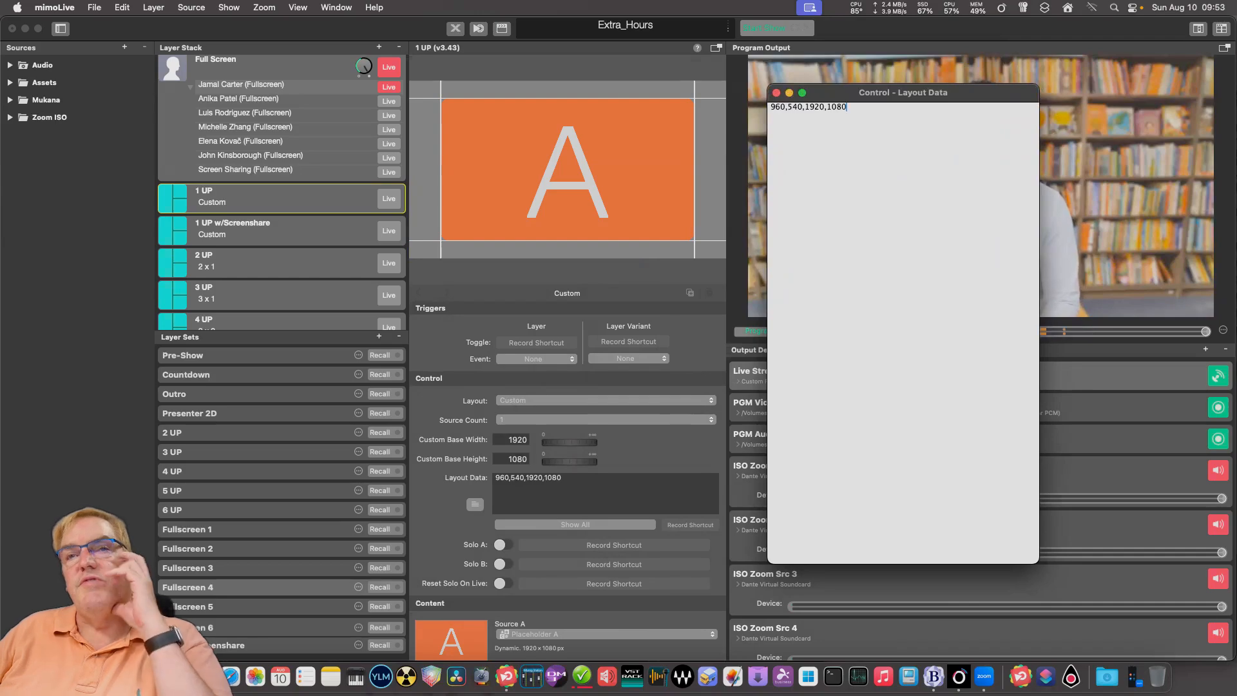
{"action": "left_click", "coordinate": [776, 92]}
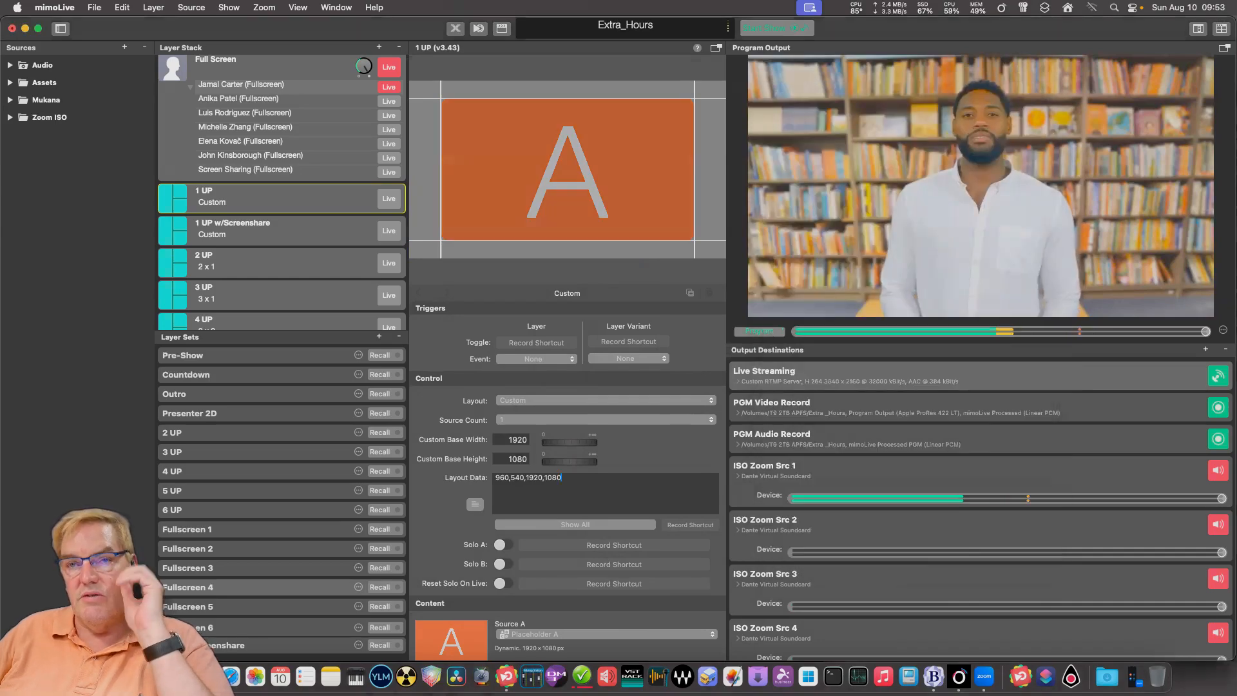
- Set the 1 UP layer's window top, left, bottom and right offsets and its geometry corner radius all to 0 px
{"action": "scroll", "coordinate": [567, 484], "scroll_direction": "down", "scroll_amount": 10}
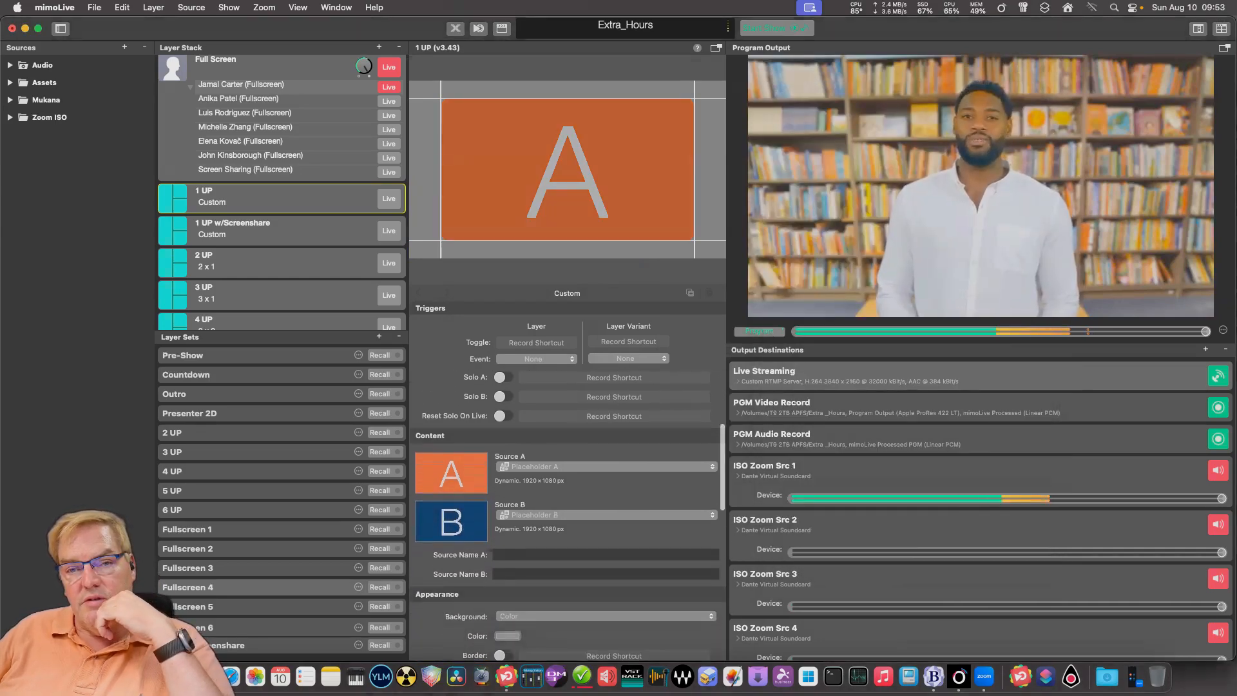
{"action": "scroll", "coordinate": [567, 515], "scroll_direction": "down", "scroll_amount": 3}
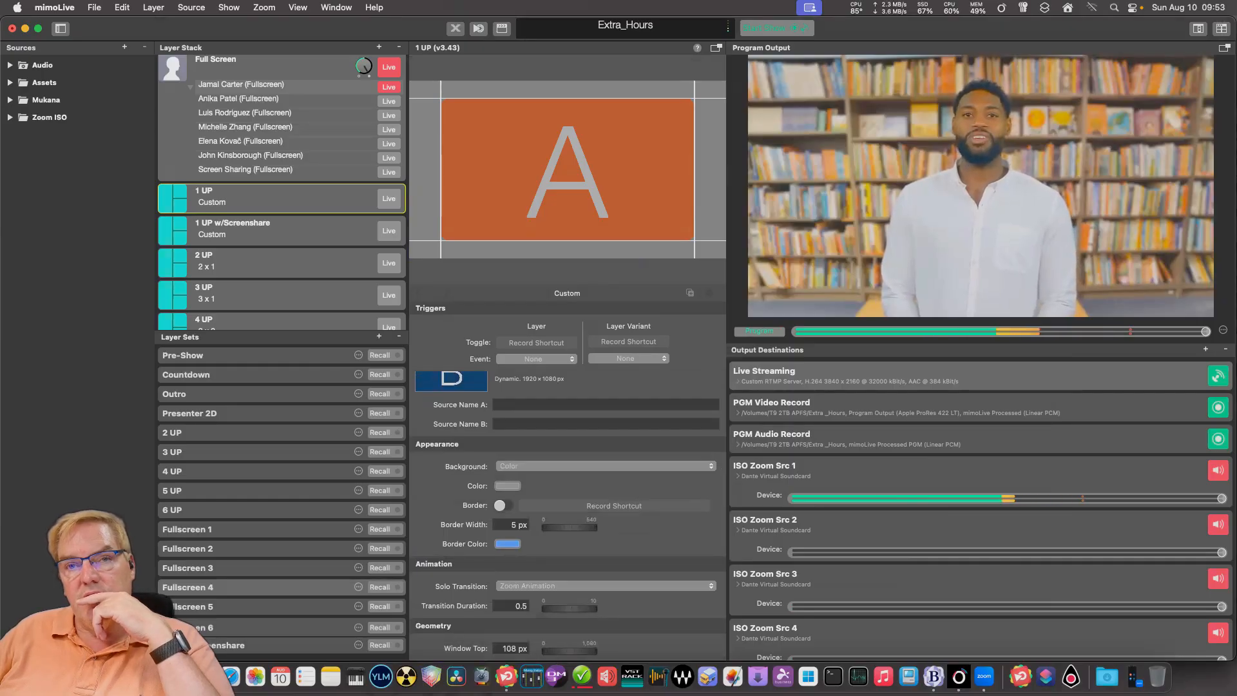
{"action": "scroll", "coordinate": [567, 515], "scroll_direction": "down", "scroll_amount": 7}
{"action": "scroll", "coordinate": [566, 516], "scroll_direction": "down", "scroll_amount": 2}
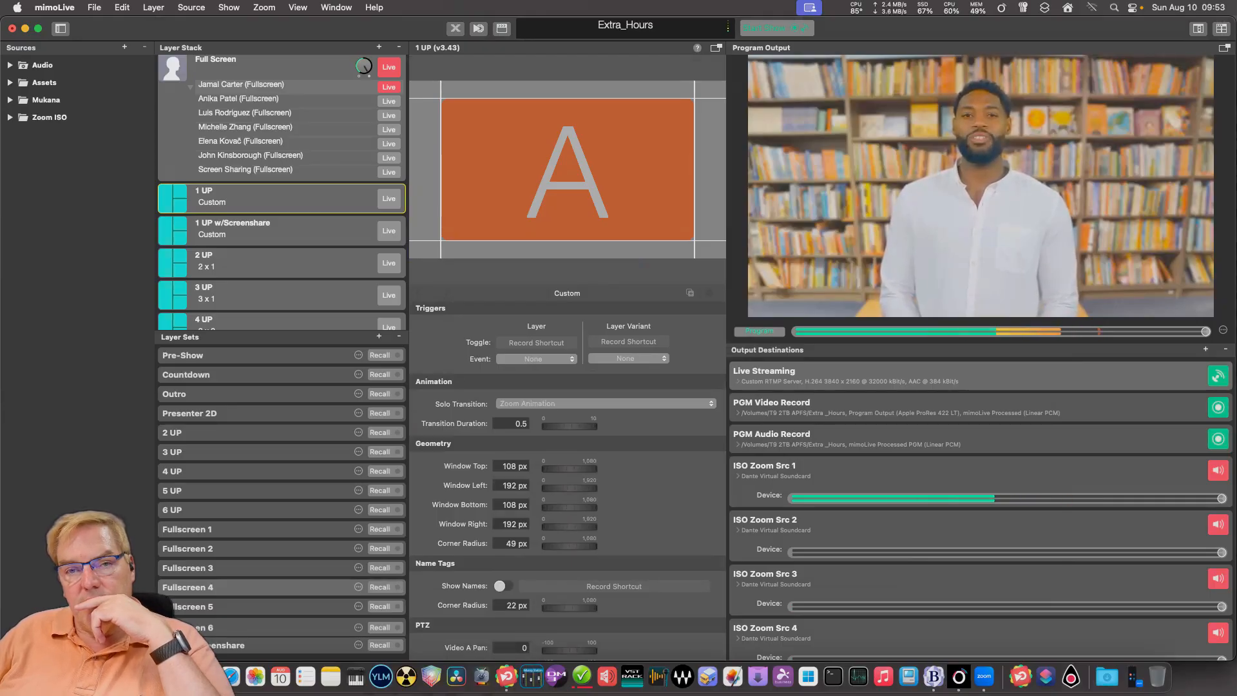
{"action": "scroll", "coordinate": [567, 515], "scroll_direction": "down", "scroll_amount": 5}
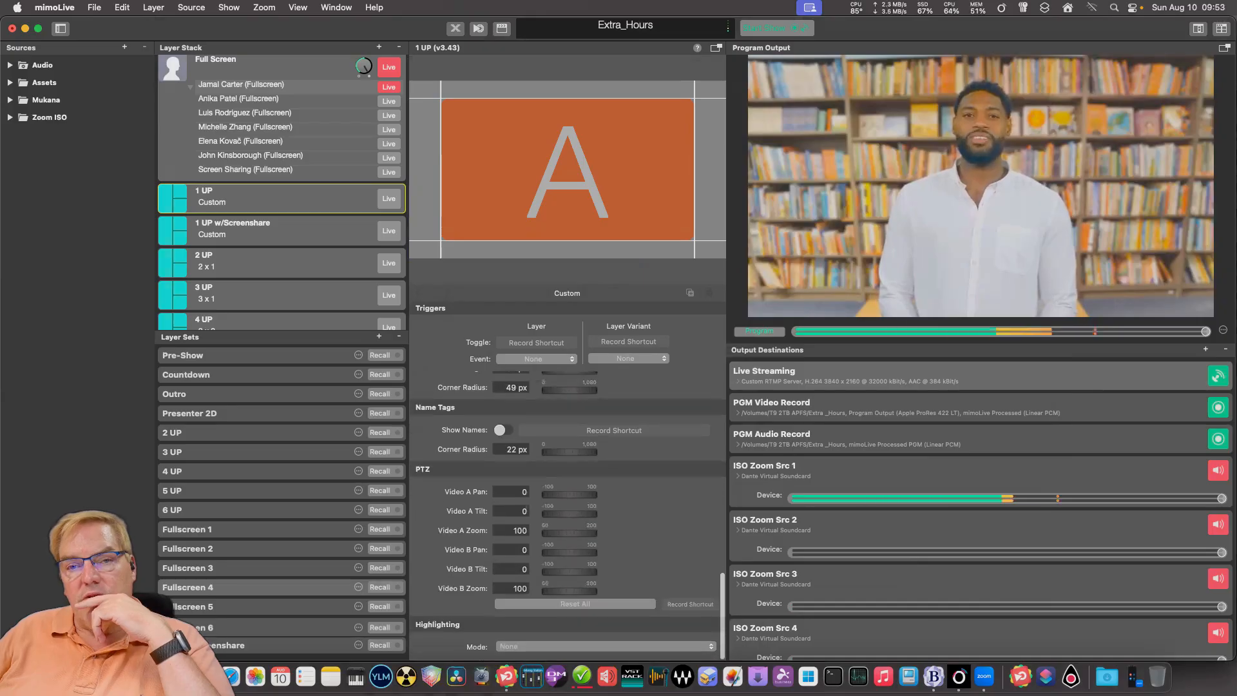
{"action": "scroll", "coordinate": [567, 515], "scroll_direction": "up", "scroll_amount": 5}
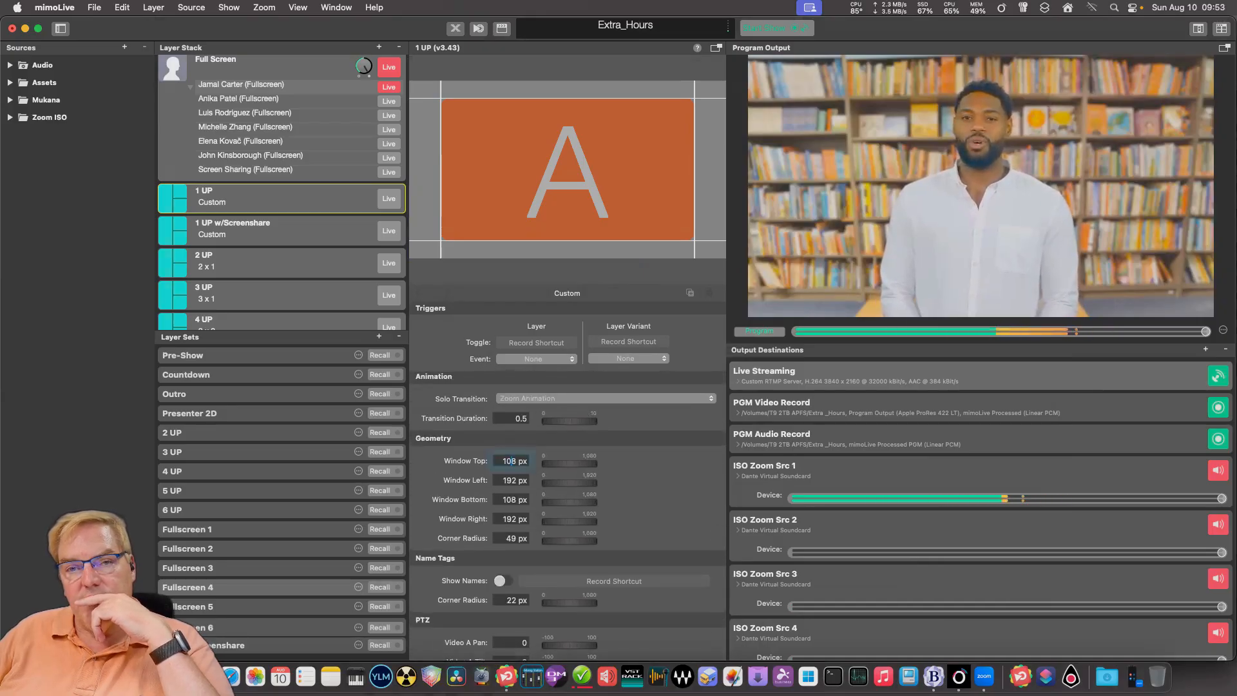
{"action": "type", "text": "0"}
{"action": "key", "text": "Tab"}
{"action": "type", "text": "0"}
{"action": "key", "text": "Tab"}
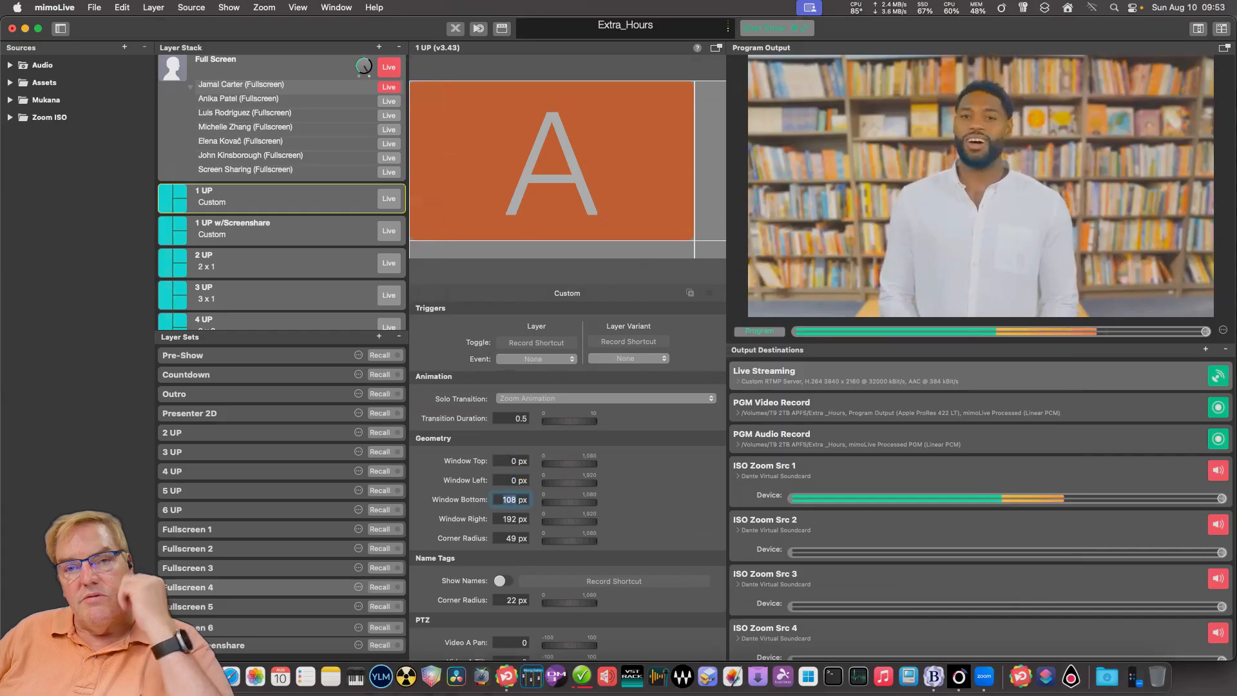
{"action": "type", "text": "0"}
{"action": "key", "text": "Tab"}
{"action": "type", "text": "0"}
{"action": "key", "text": "Tab"}
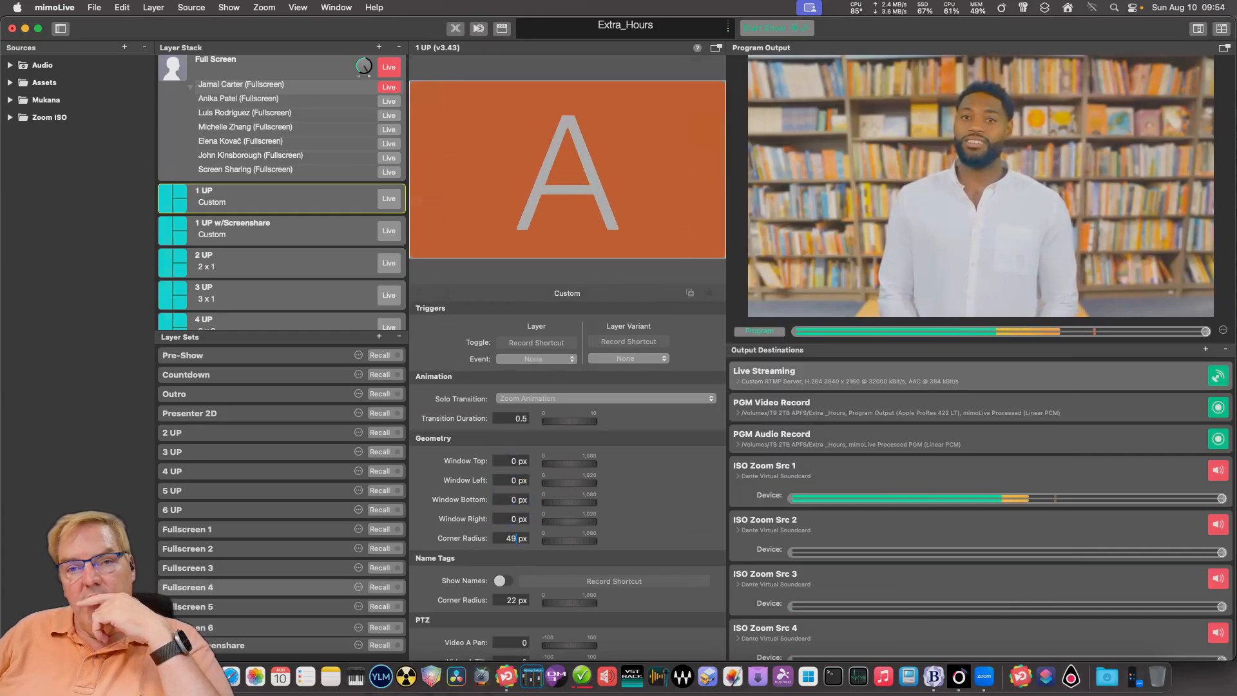
{"action": "type", "text": "0"}
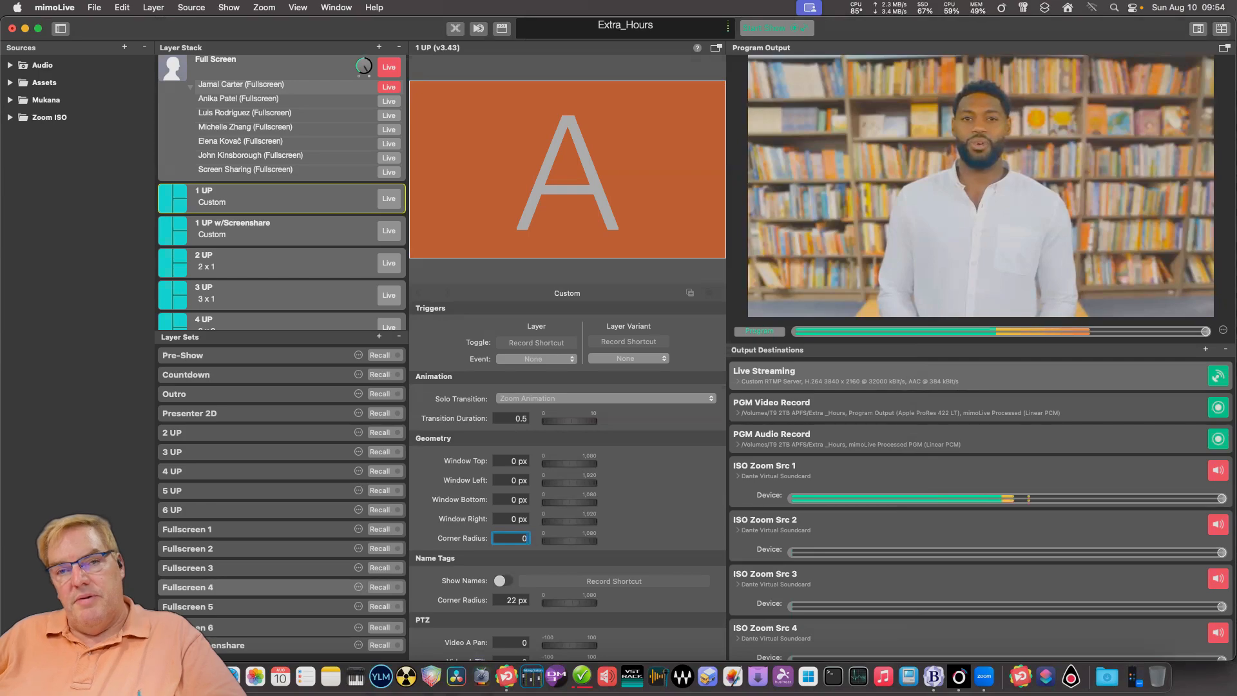
{"action": "key", "text": "Return"}
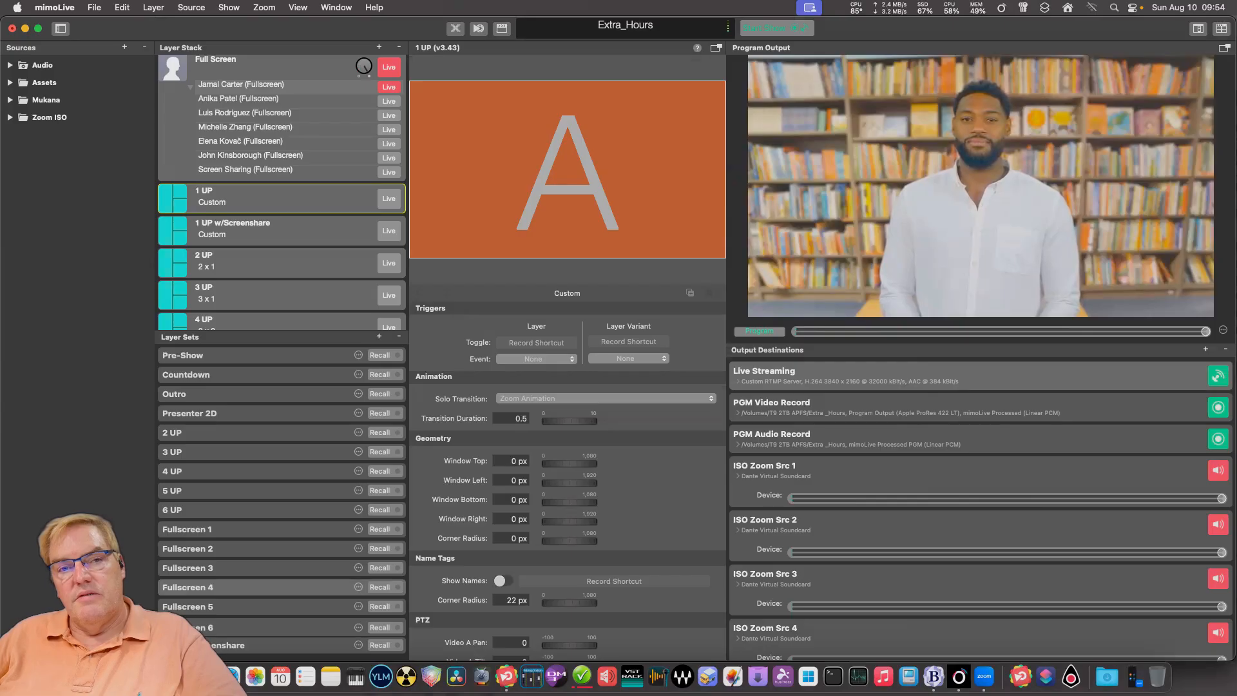
- Switch the 1 UP layer live and take the Full Screen layer off air
{"action": "key", "text": "space"}
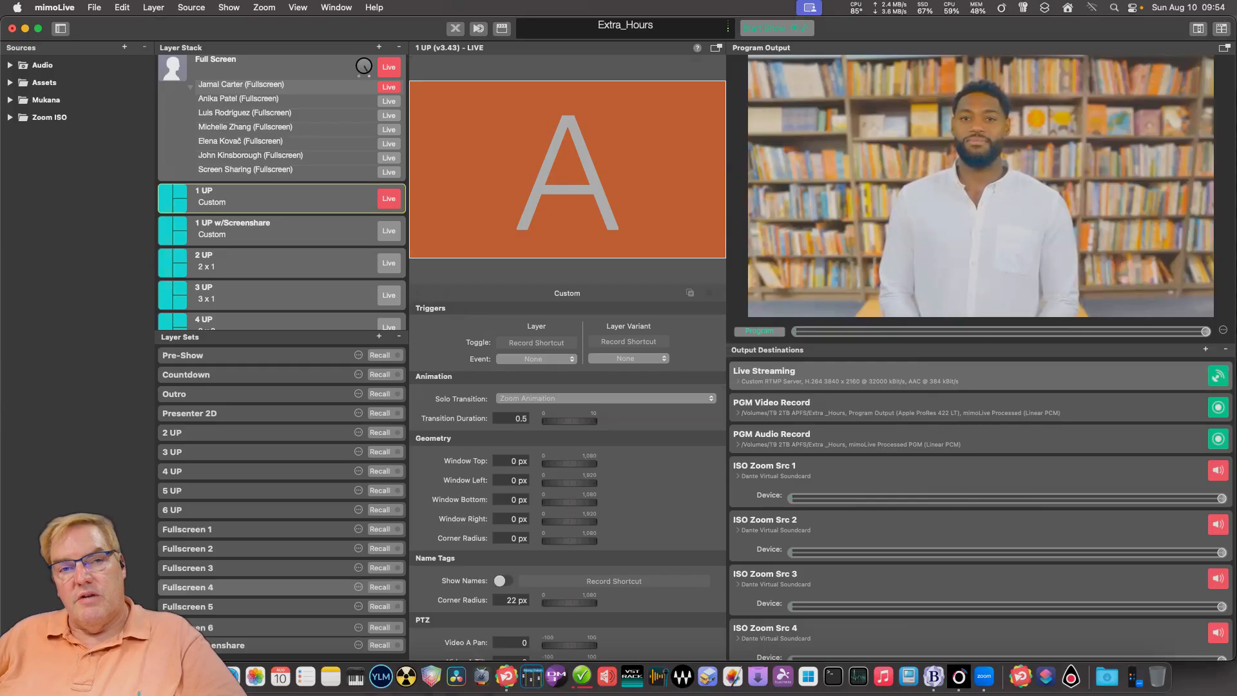
{"action": "scroll", "coordinate": [282, 192], "scroll_direction": "up", "scroll_amount": 2}
{"action": "left_click", "coordinate": [388, 116]}
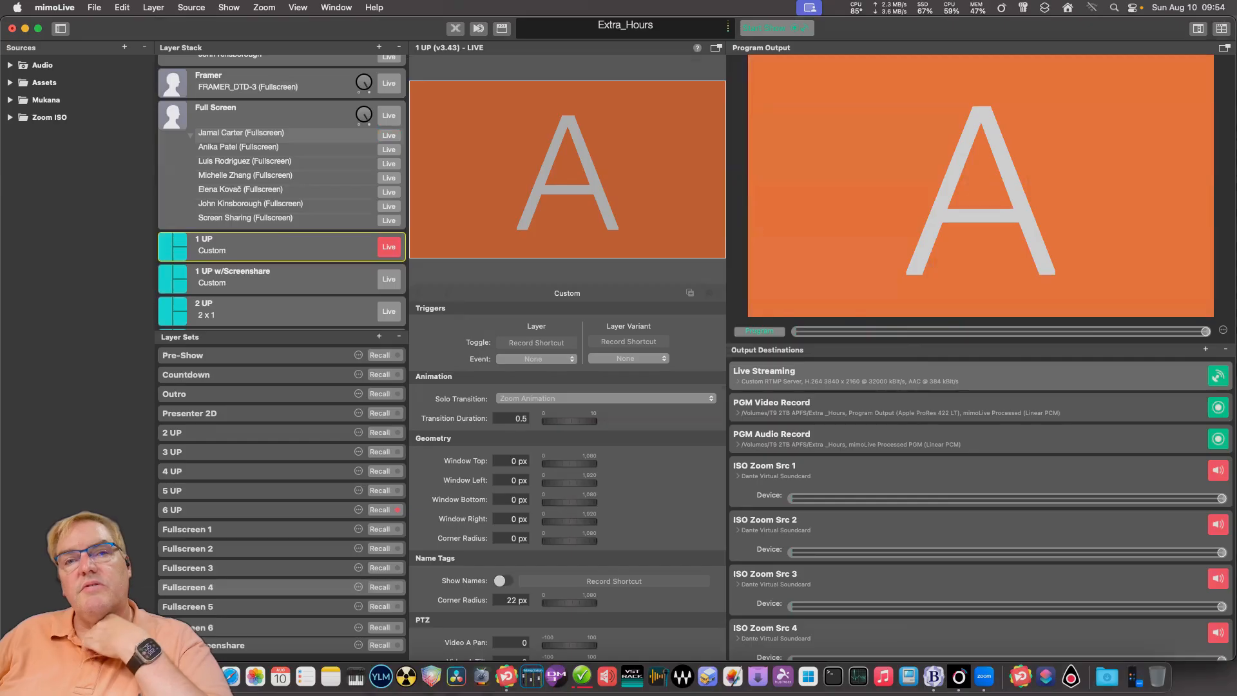
- Add a variant to the Split View Selector layer based on its 2 UP variant and name it 1 UP
{"action": "scroll", "coordinate": [282, 192], "scroll_direction": "down", "scroll_amount": 10}
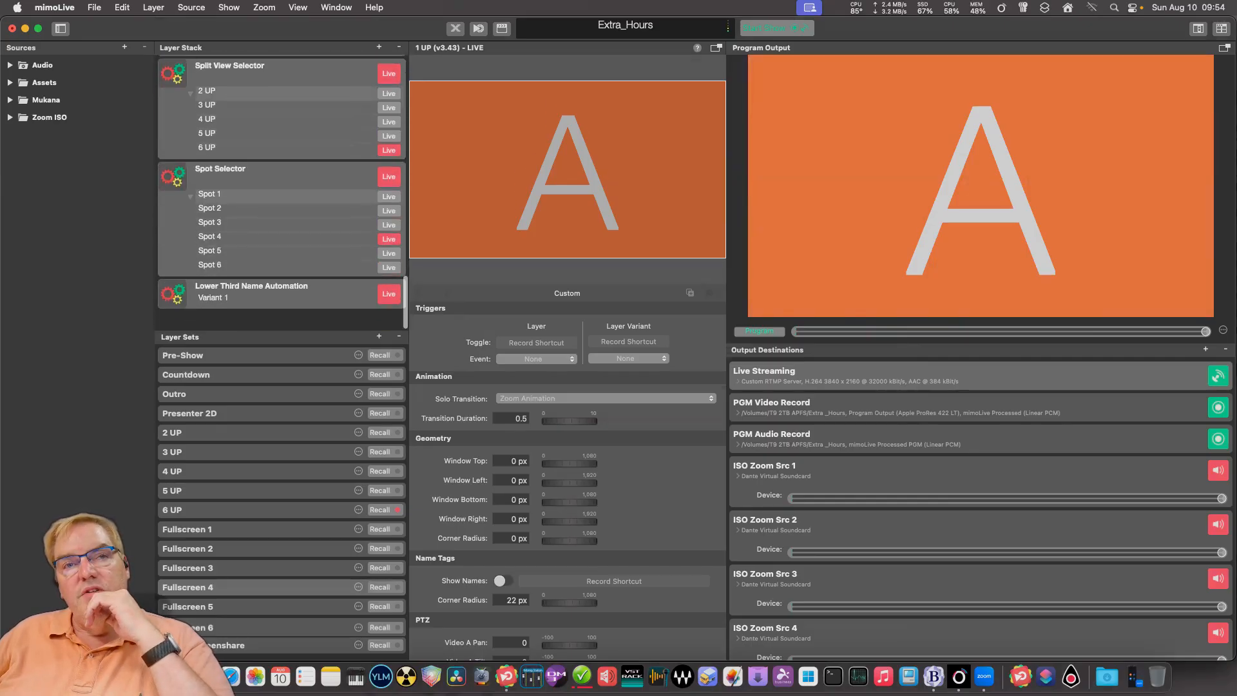
{"action": "scroll", "coordinate": [271, 283], "scroll_direction": "up", "scroll_amount": 3}
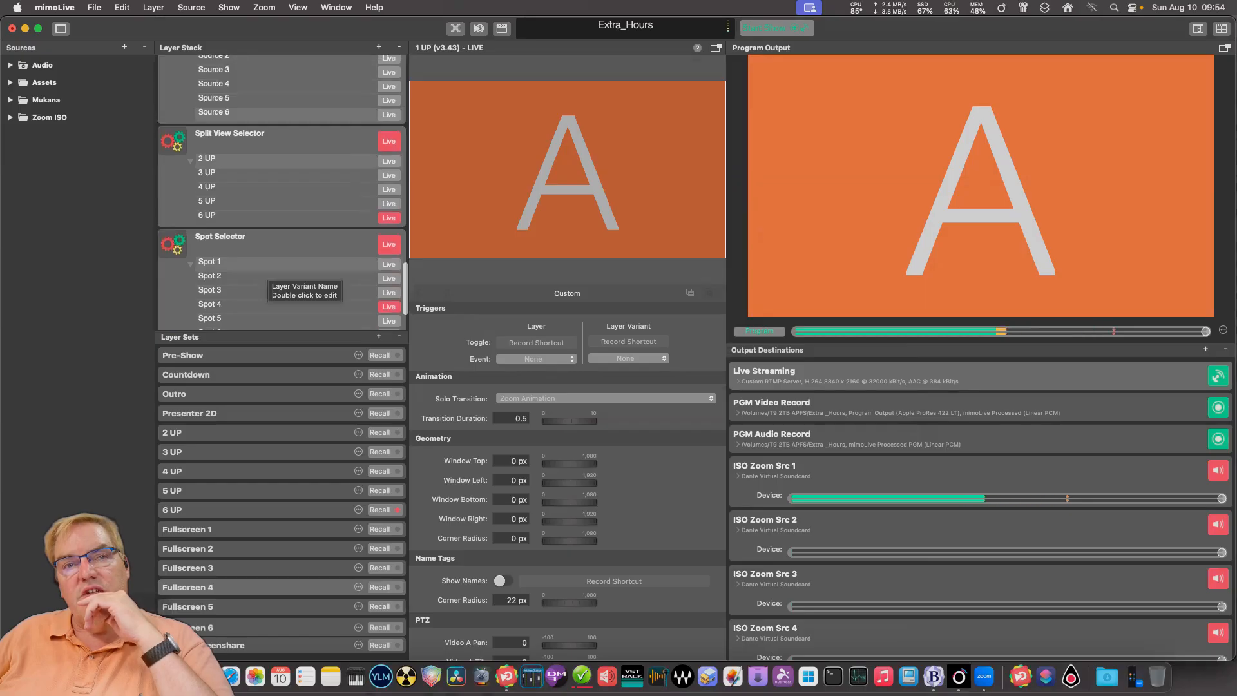
{"action": "left_click", "coordinate": [258, 157]}
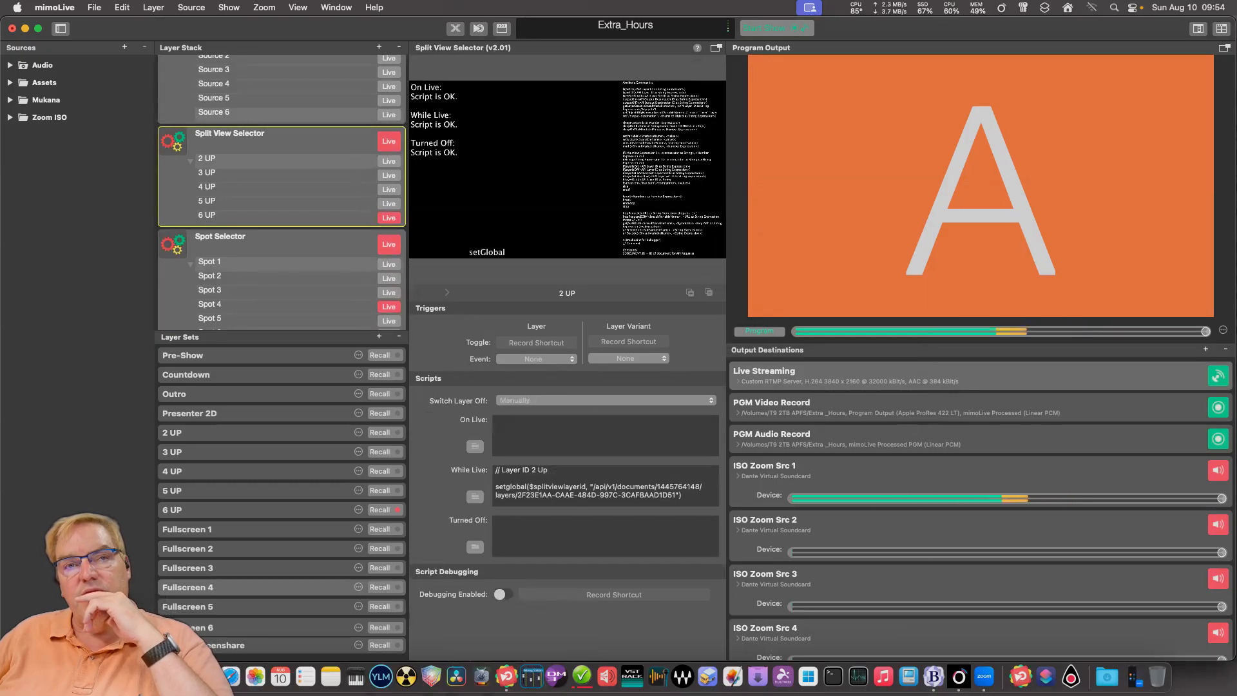
{"action": "right_click", "coordinate": [251, 138]}
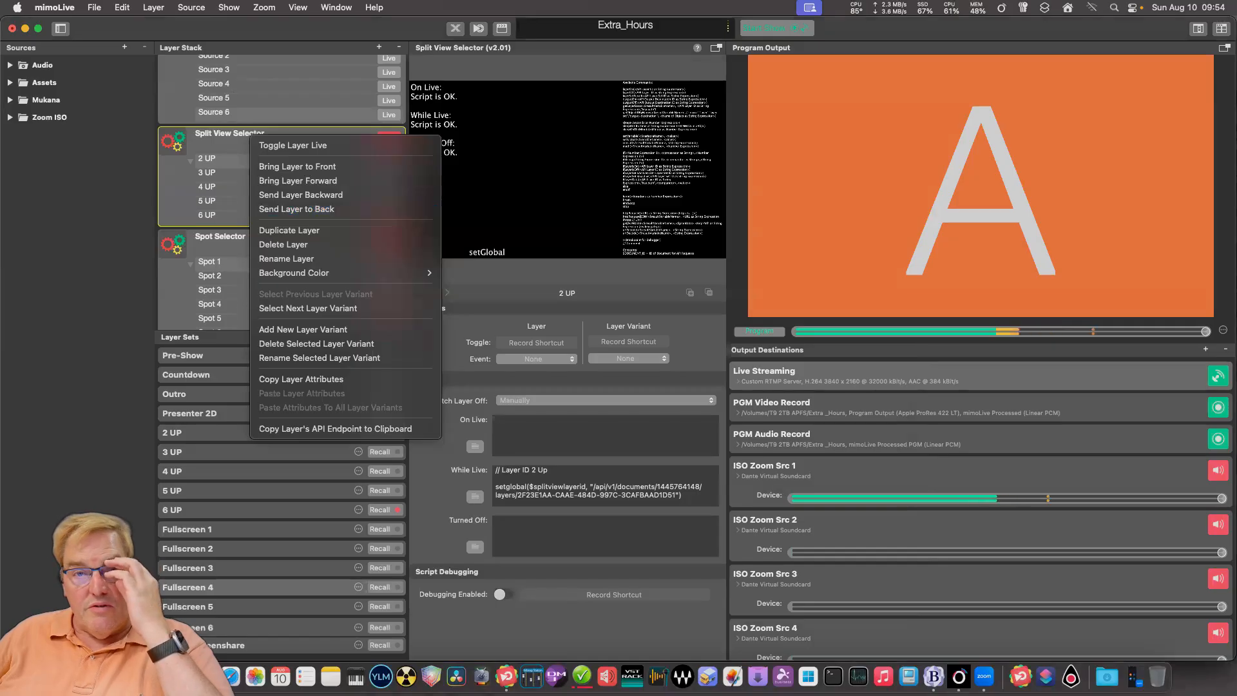
{"action": "key", "text": "Escape"}
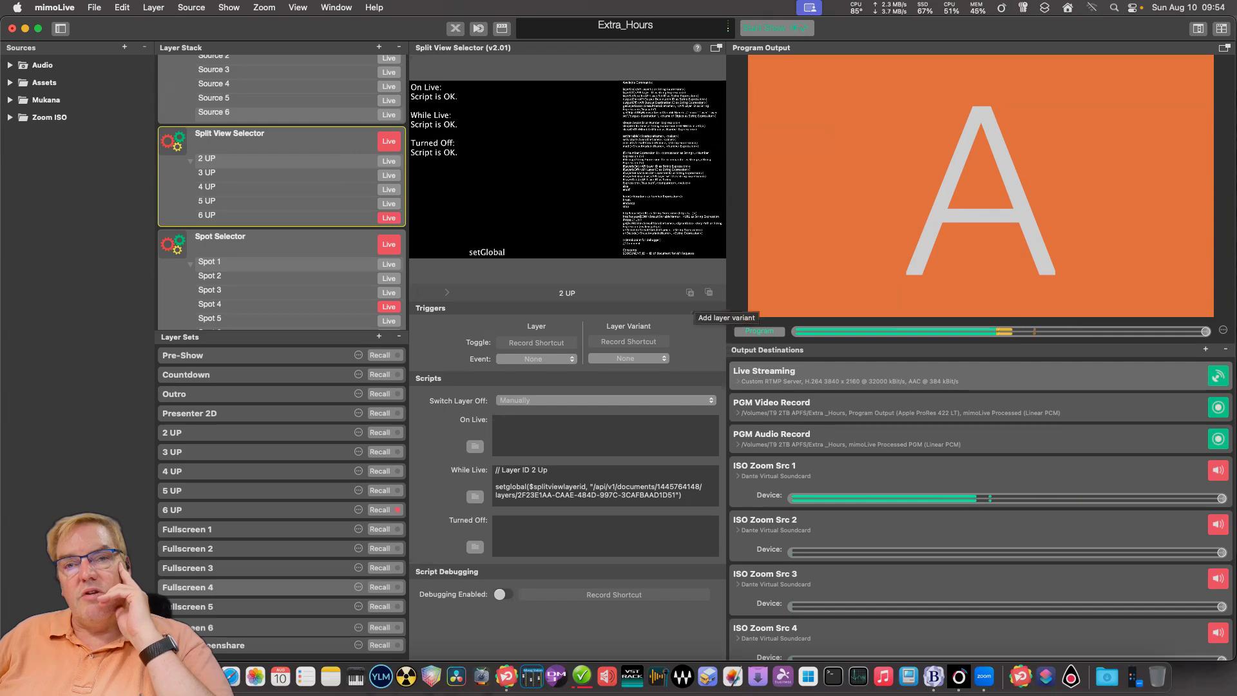
{"action": "left_click", "coordinate": [690, 292]}
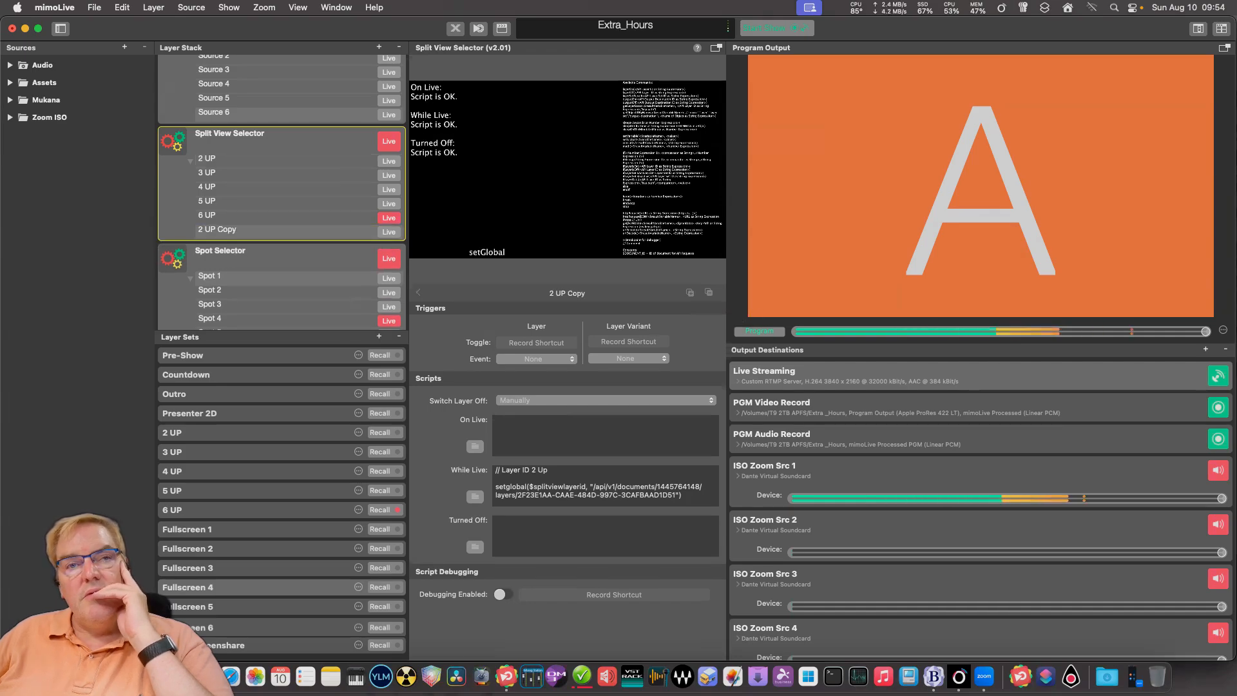
{"action": "type", "text": "1 UP"}
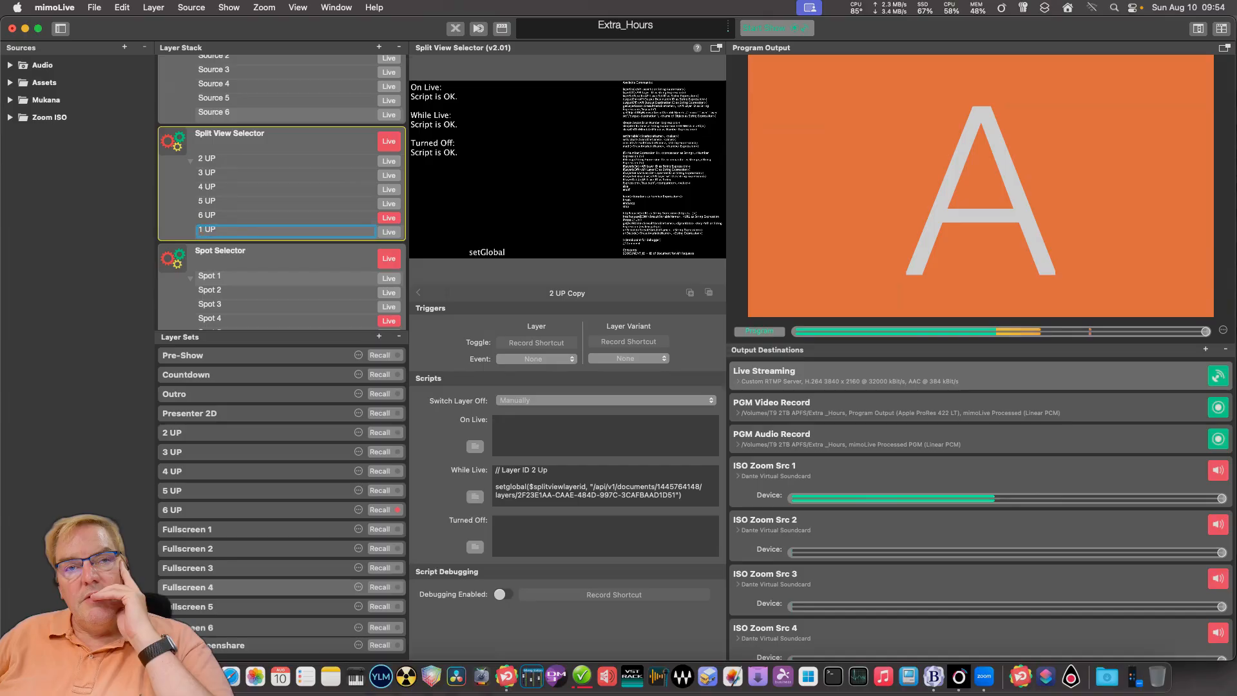
{"action": "key", "text": "Return"}
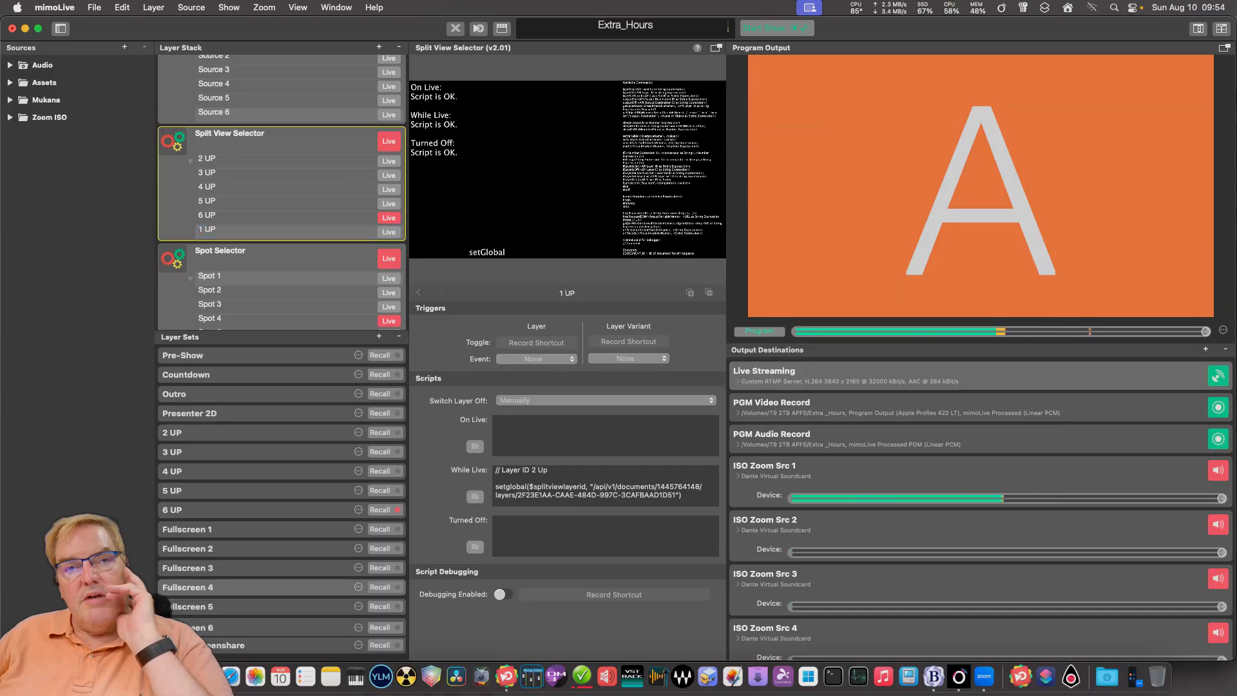
- Try to move the 1 UP variant above 2 UP in the Split View Selector layer
{"action": "left_click_drag", "start_coordinate": [277, 231], "coordinate": [256, 151]}
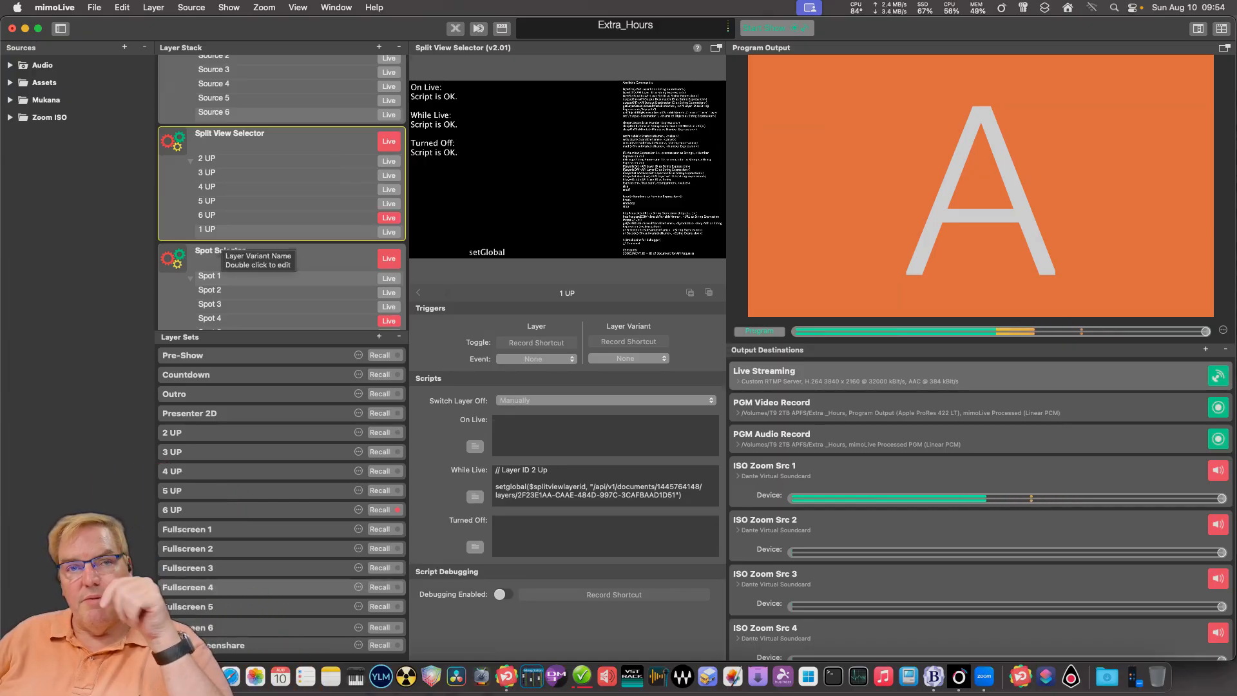
{"action": "scroll", "coordinate": [222, 248], "scroll_direction": "down", "scroll_amount": 4}
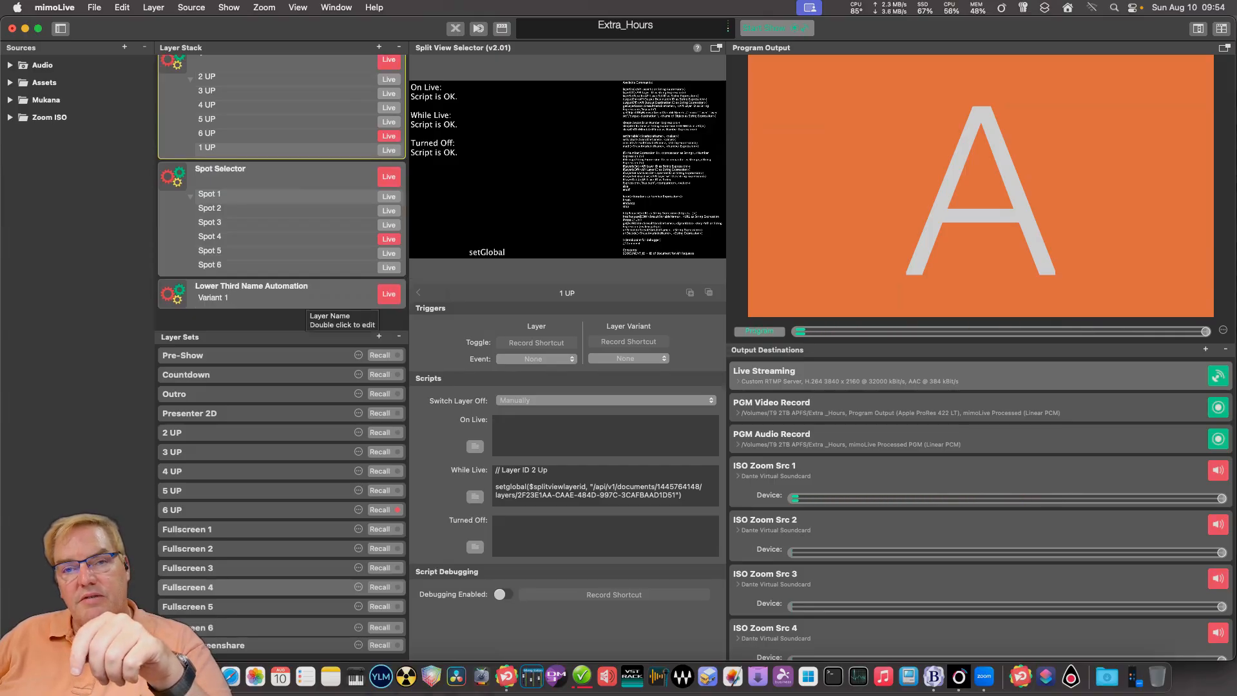
{"action": "scroll", "coordinate": [281, 193], "scroll_direction": "up", "scroll_amount": 3}
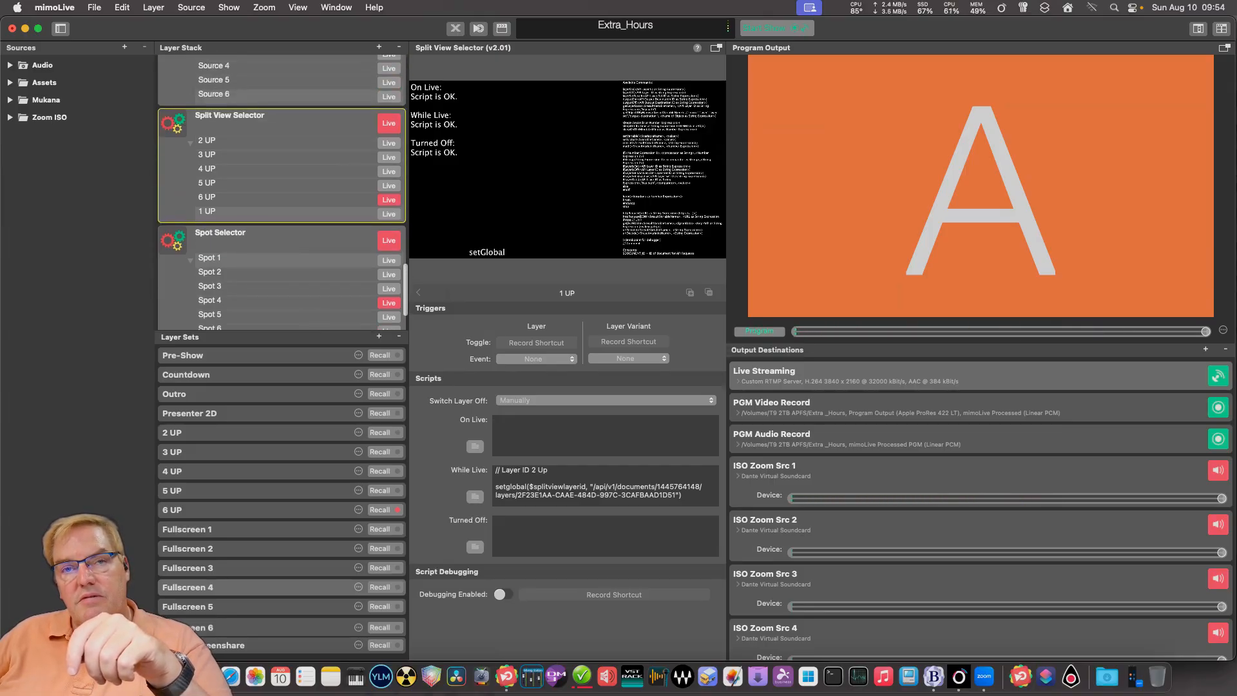
- Check the 1 UP variant's While Live script and copy the 1 UP layer's API endpoint to the clipboard
{"action": "left_click", "coordinate": [475, 496]}
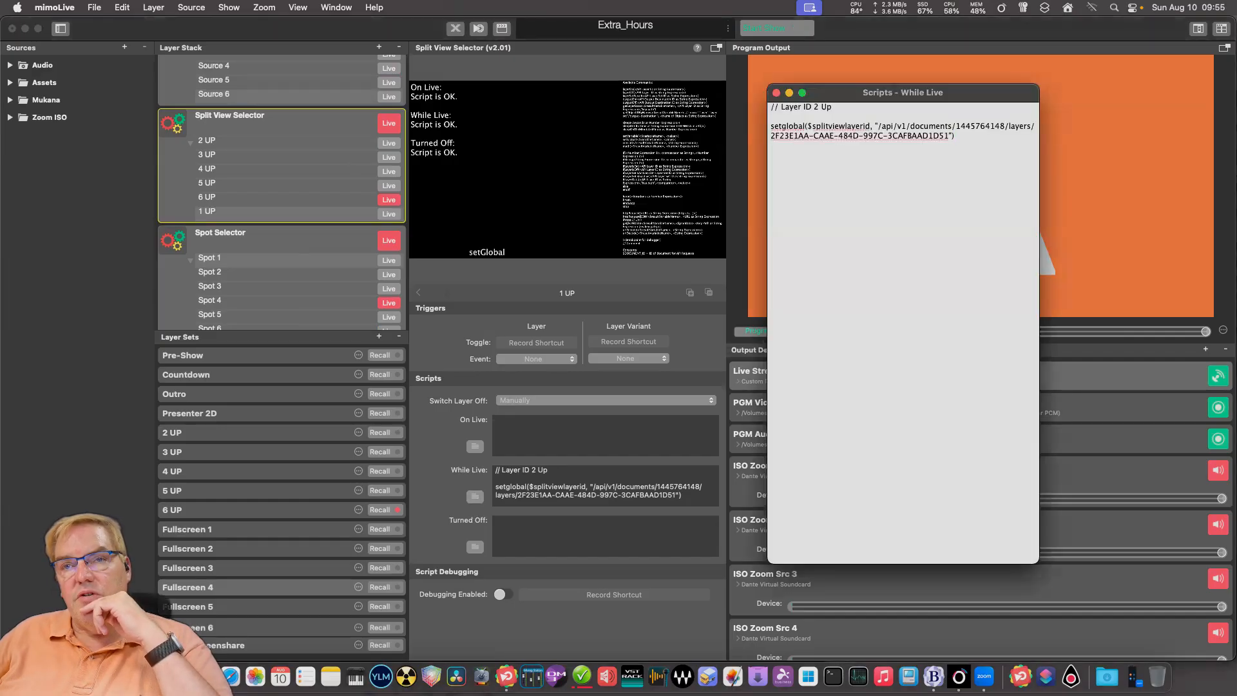
{"action": "scroll", "coordinate": [282, 194], "scroll_direction": "up", "scroll_amount": 15}
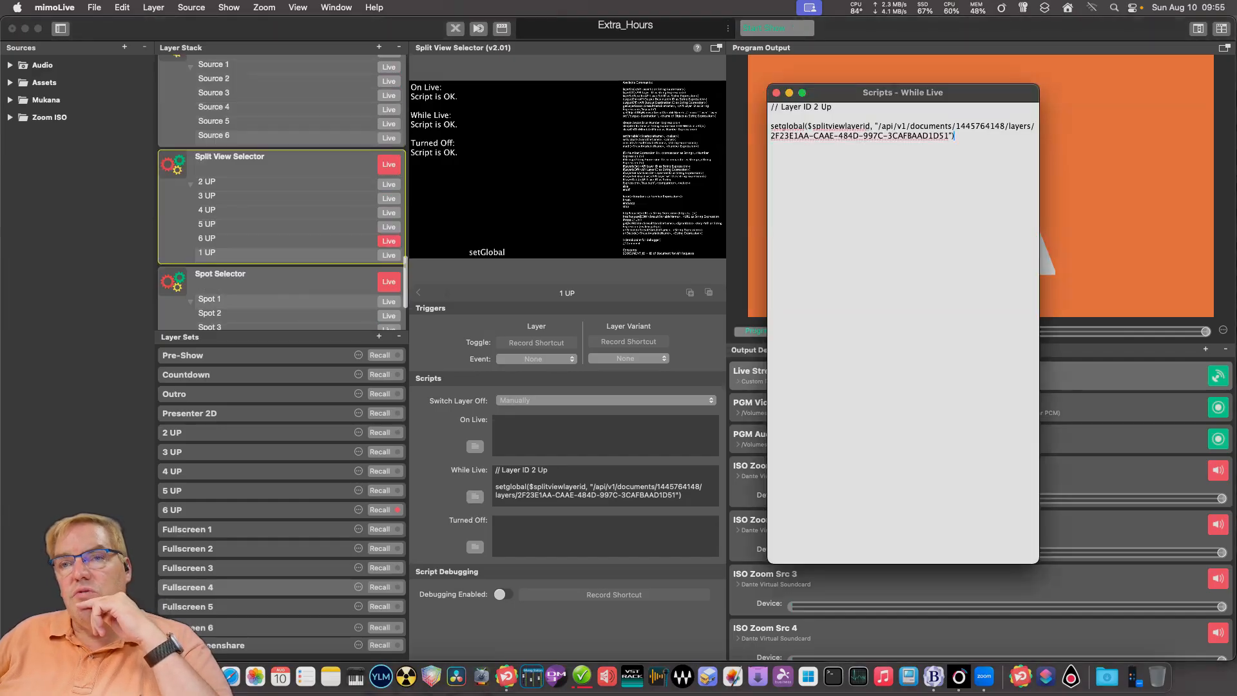
{"action": "scroll", "coordinate": [282, 194], "scroll_direction": "up", "scroll_amount": 10}
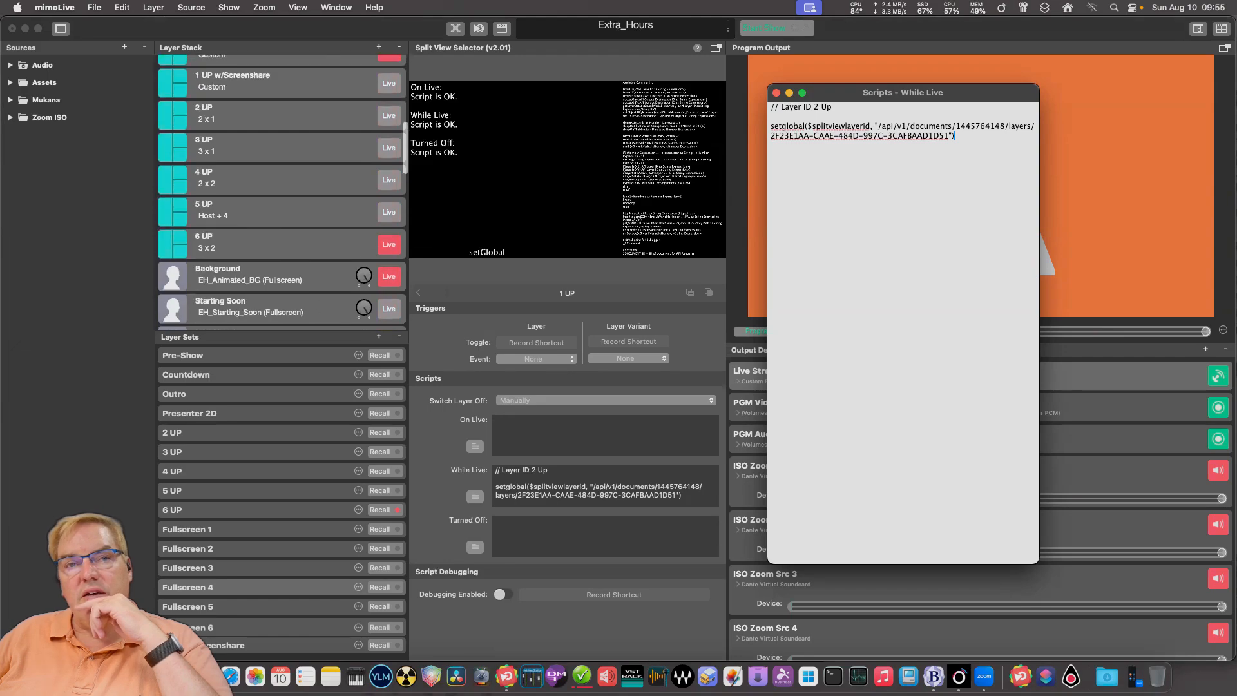
{"action": "left_click", "coordinate": [282, 221]}
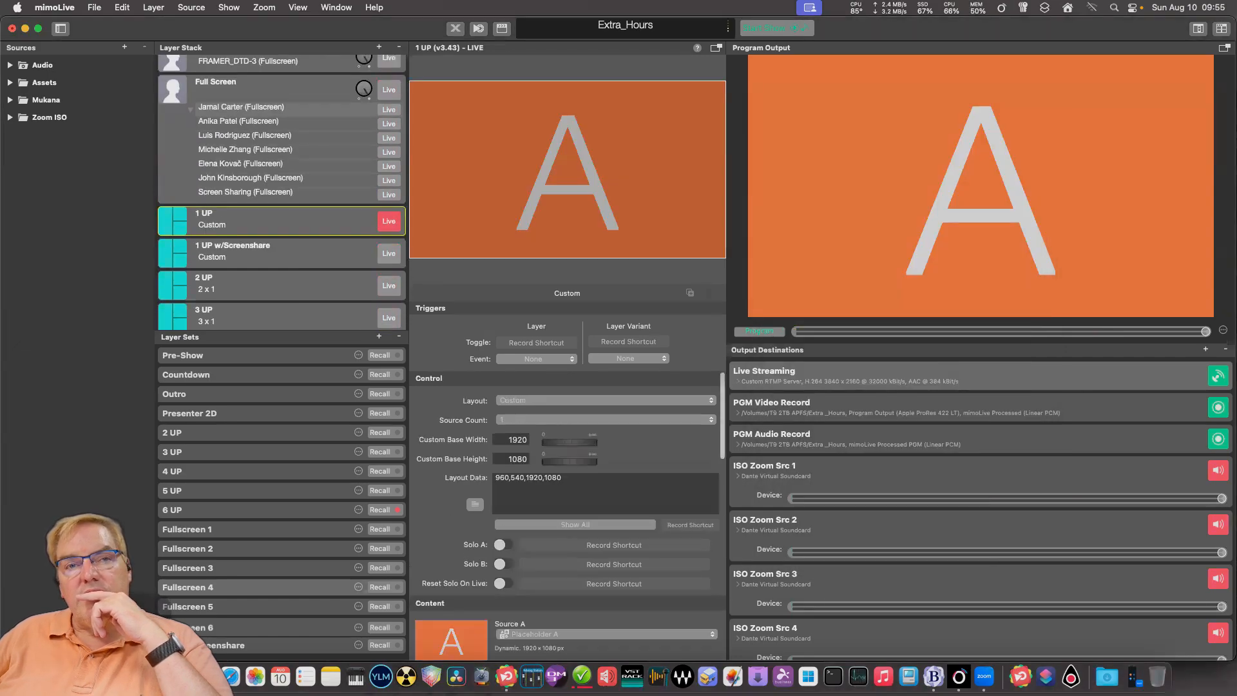
{"action": "right_click", "coordinate": [343, 219]}
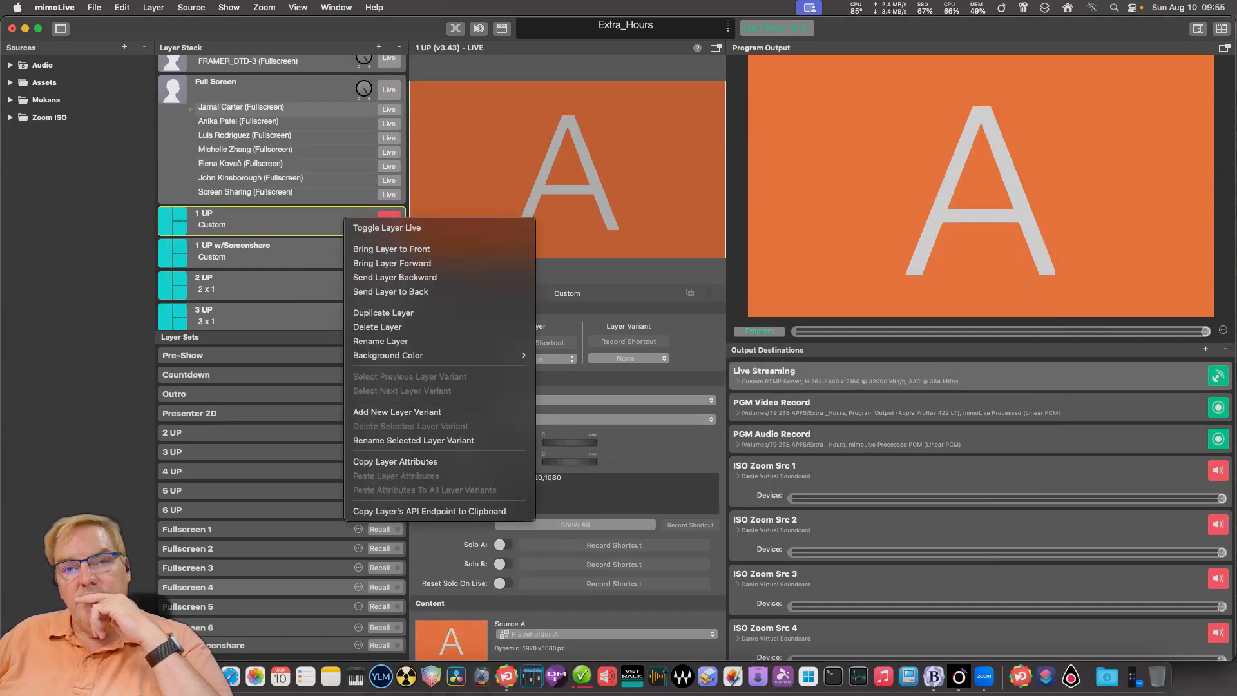
{"action": "left_click", "coordinate": [429, 511]}
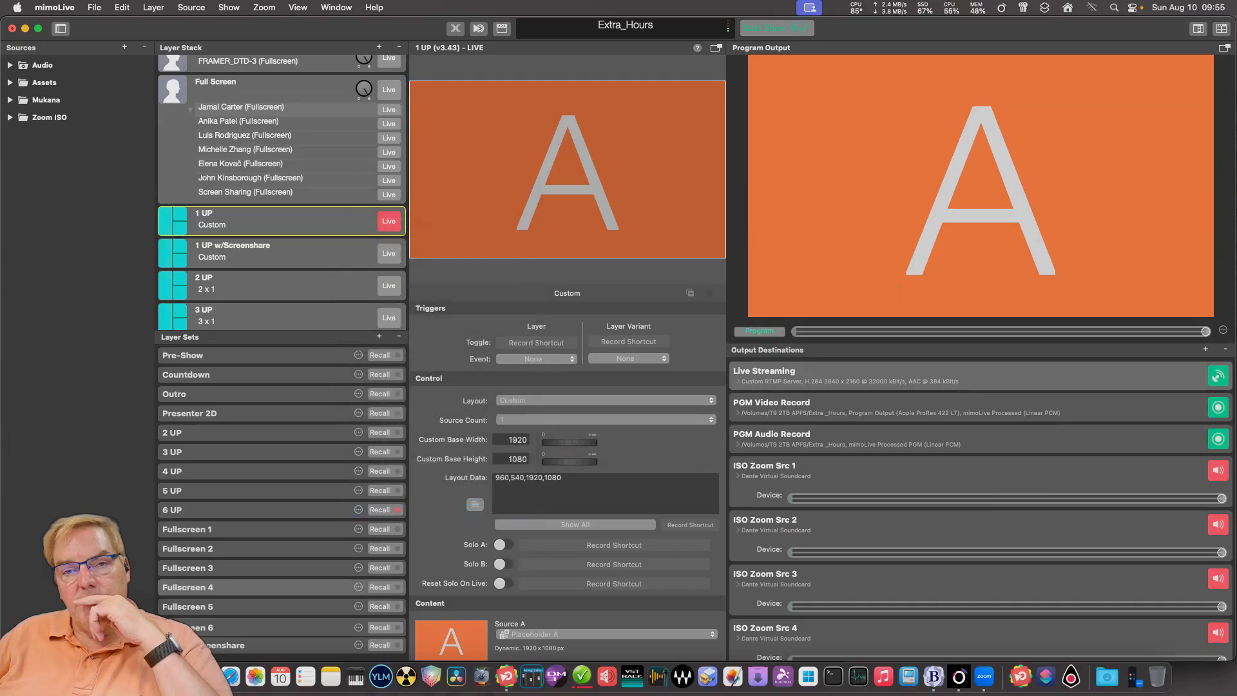
- Paste the copied endpoint on a separate line below the setglobal call in the Split View Selector 1 UP variant's While Live script
{"action": "scroll", "coordinate": [282, 193], "scroll_direction": "down", "scroll_amount": 10}
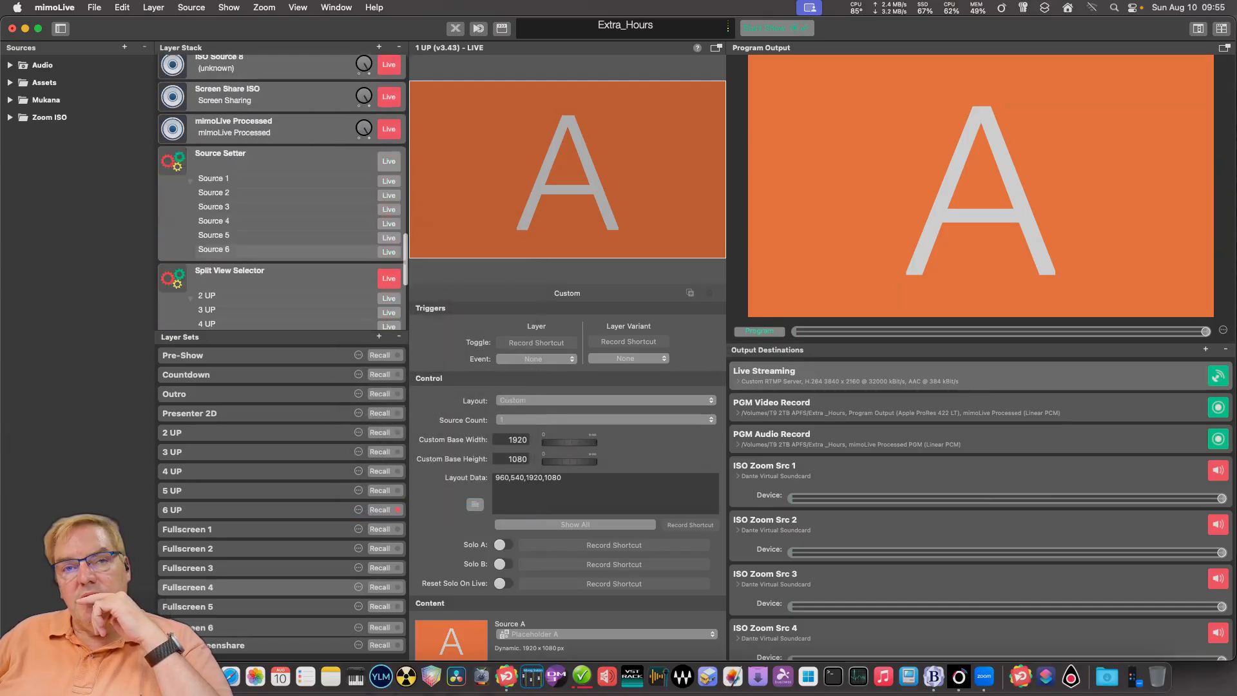
{"action": "scroll", "coordinate": [282, 193], "scroll_direction": "up", "scroll_amount": 3}
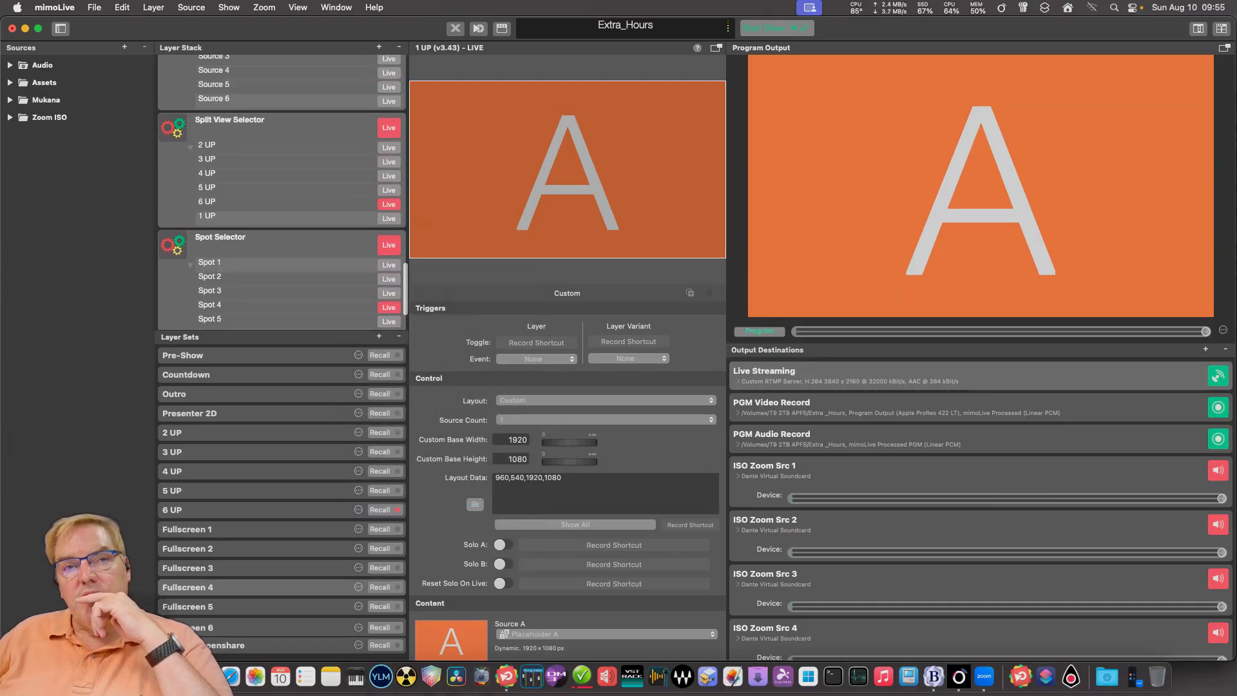
{"action": "left_click", "coordinate": [226, 218]}
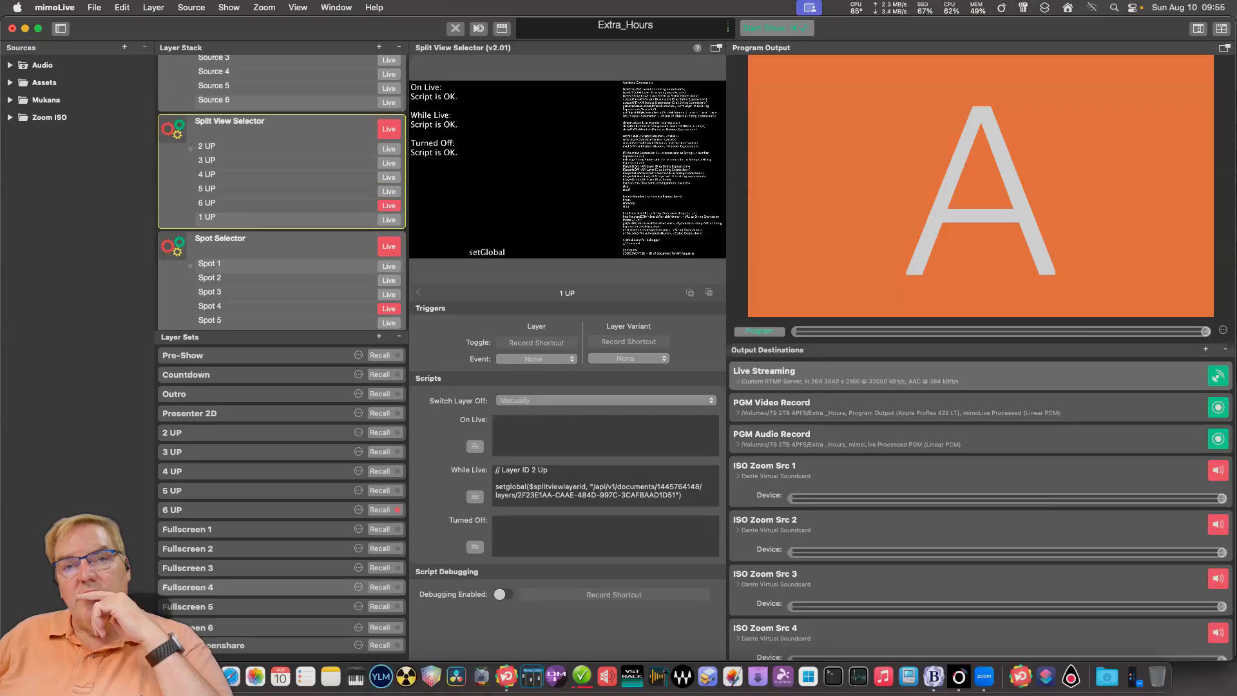
{"action": "left_click", "coordinate": [475, 496]}
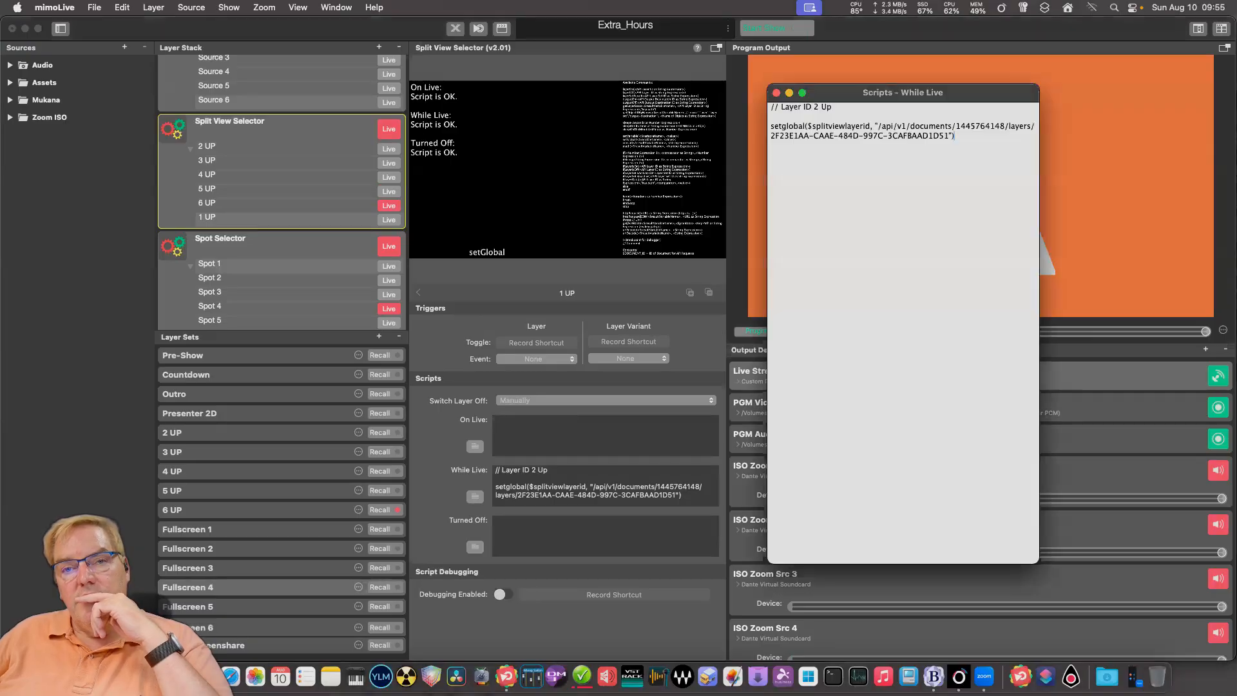
{"action": "left_click_drag", "start_coordinate": [949, 136], "coordinate": [928, 136]}
{"action": "left_click", "coordinate": [956, 136]}
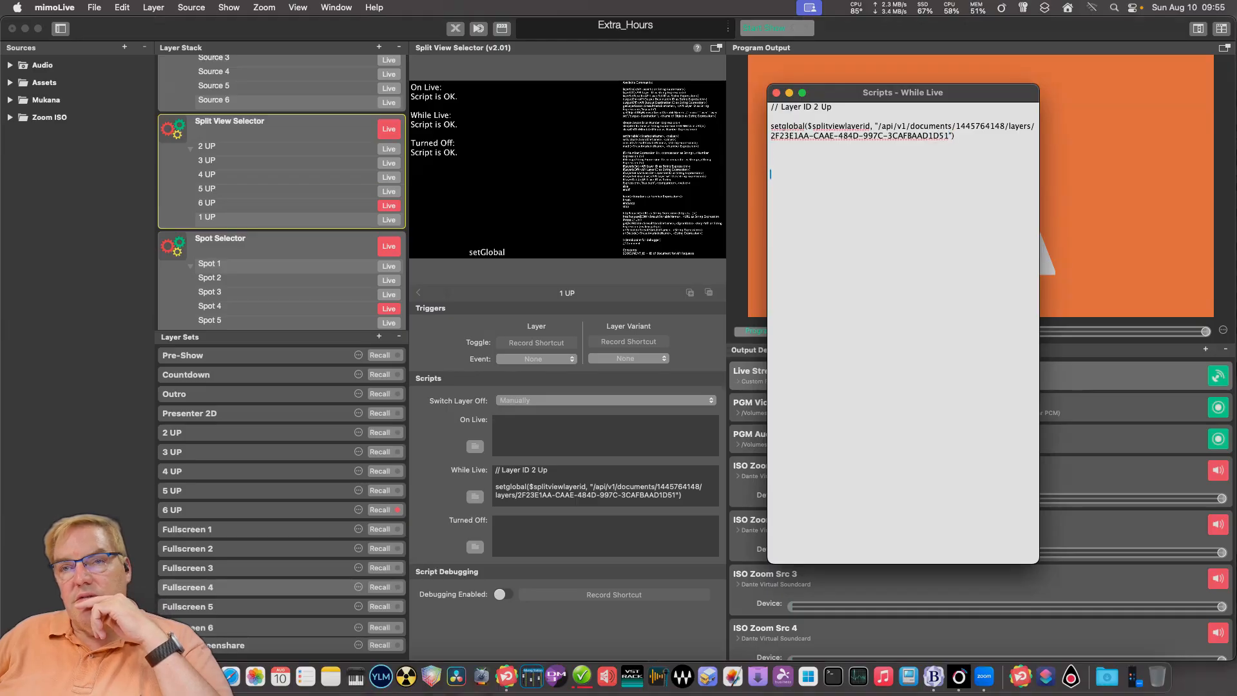
{"action": "key", "text": "super+v"}
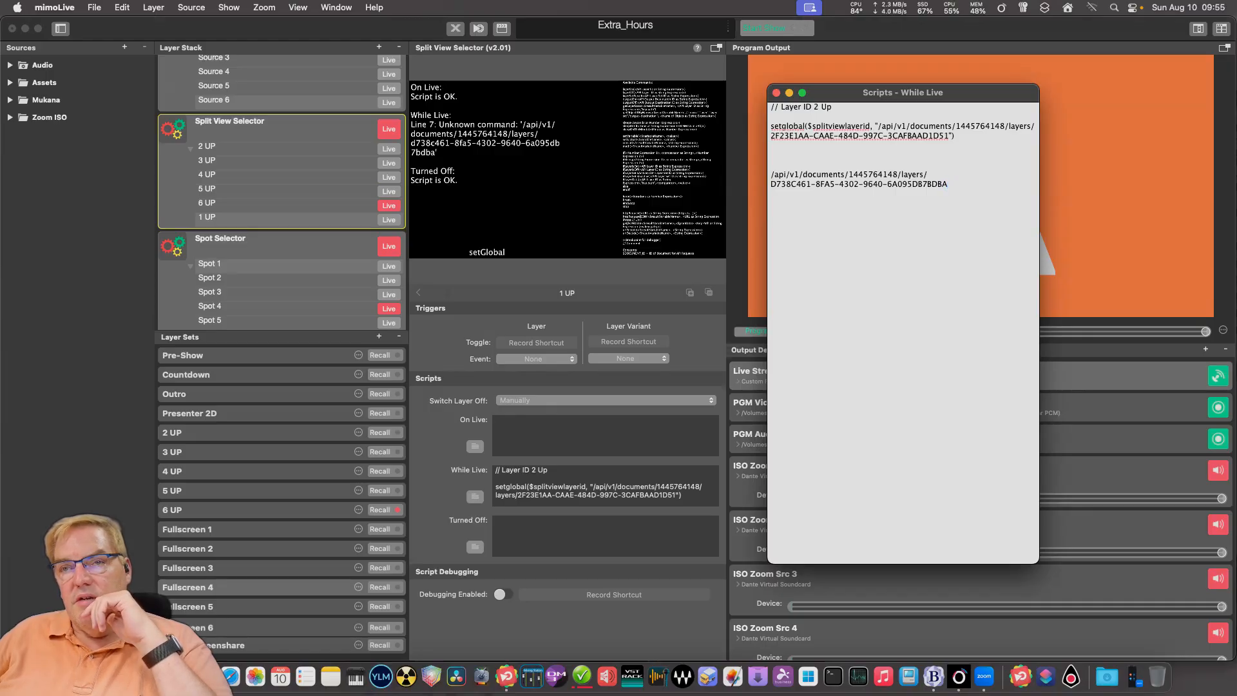
{"action": "key", "text": "shift+Left"}
{"action": "key", "text": "shift+Left"}
{"action": "key", "text": "shift+Left"}
{"action": "key", "text": "shift+Left"}
{"action": "key", "text": "shift+Left"}
{"action": "key", "text": "shift+Left"}
{"action": "key", "text": "shift+Left"}
{"action": "key", "text": "shift+Left"}
{"action": "key", "text": "shift+Left"}
{"action": "key", "text": "shift+Left"}
{"action": "key", "text": "shift+Left"}
{"action": "key", "text": "shift+Left"}
{"action": "key", "text": "shift+Left"}
{"action": "key", "text": "shift+Left"}
{"action": "key", "text": "shift+Left"}
{"action": "key", "text": "shift+Left"}
{"action": "key", "text": "shift+Left"}
{"action": "key", "text": "shift+Left"}
{"action": "key", "text": "shift+Left"}
{"action": "key", "text": "shift+Left"}
{"action": "key", "text": "super+c"}
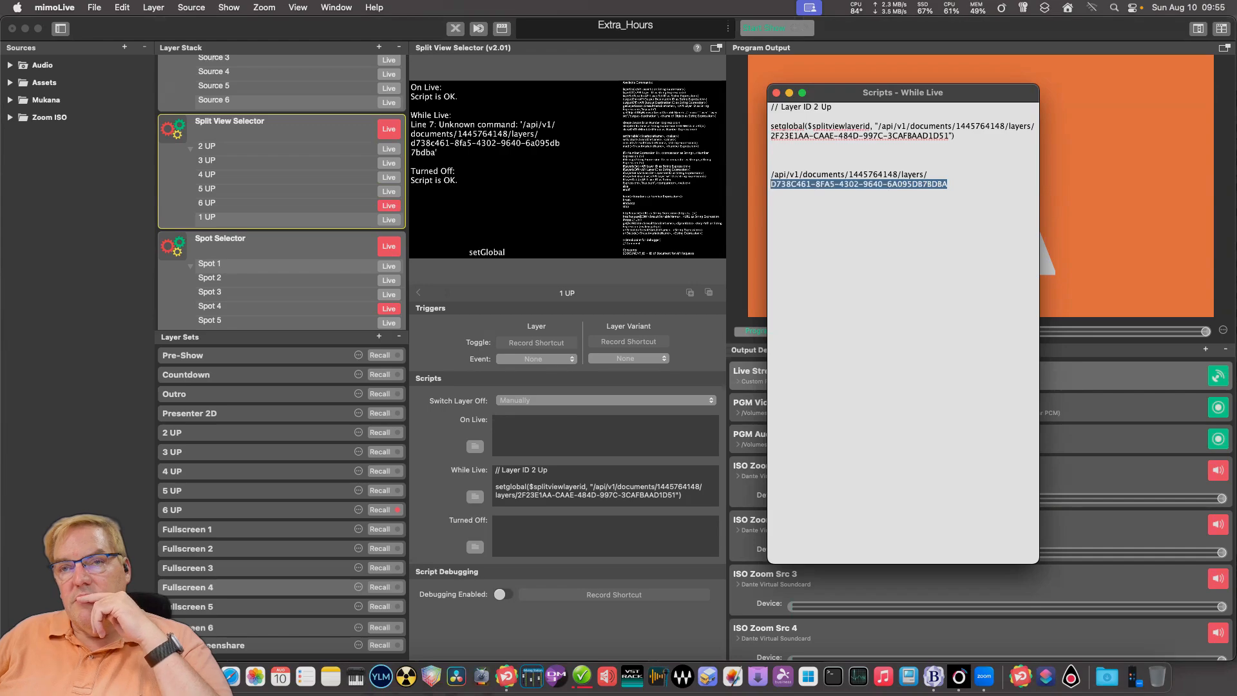
{"action": "left_click_drag", "start_coordinate": [949, 136], "coordinate": [771, 136]}
{"action": "key", "text": "super+v"}
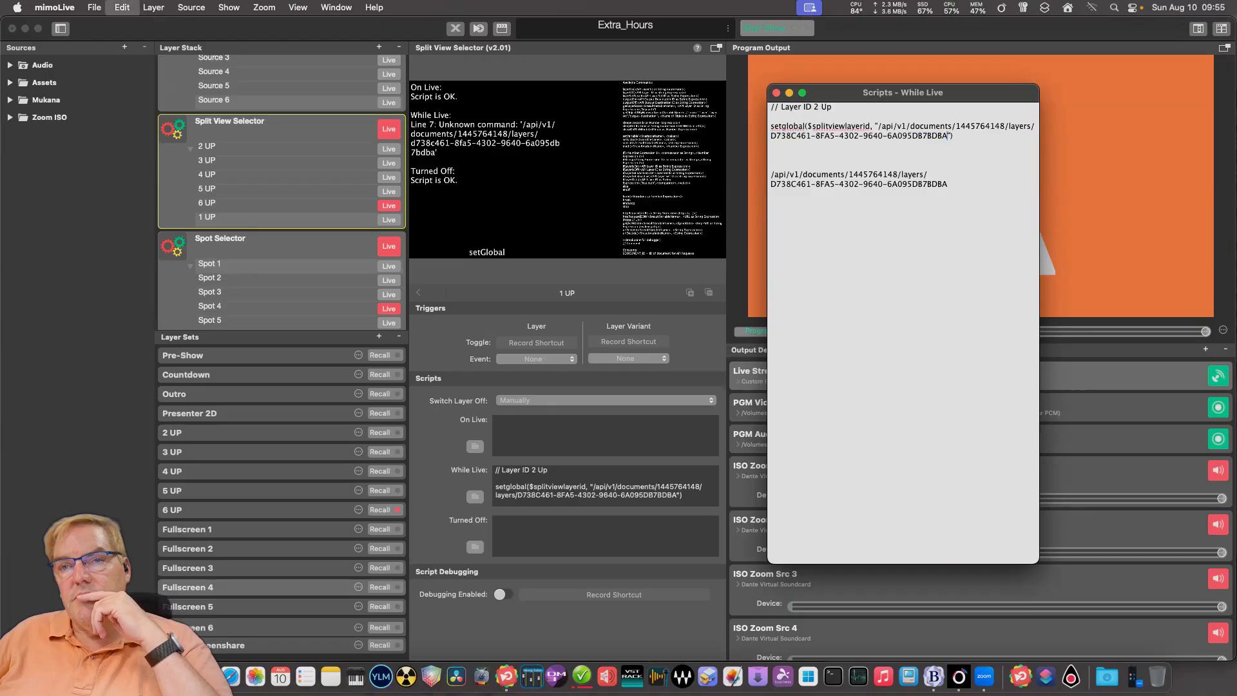
- Delete the leftover endpoint line and blank space below the setglobal call, and close the script editor
{"action": "left_click_drag", "start_coordinate": [947, 184], "coordinate": [771, 155]}
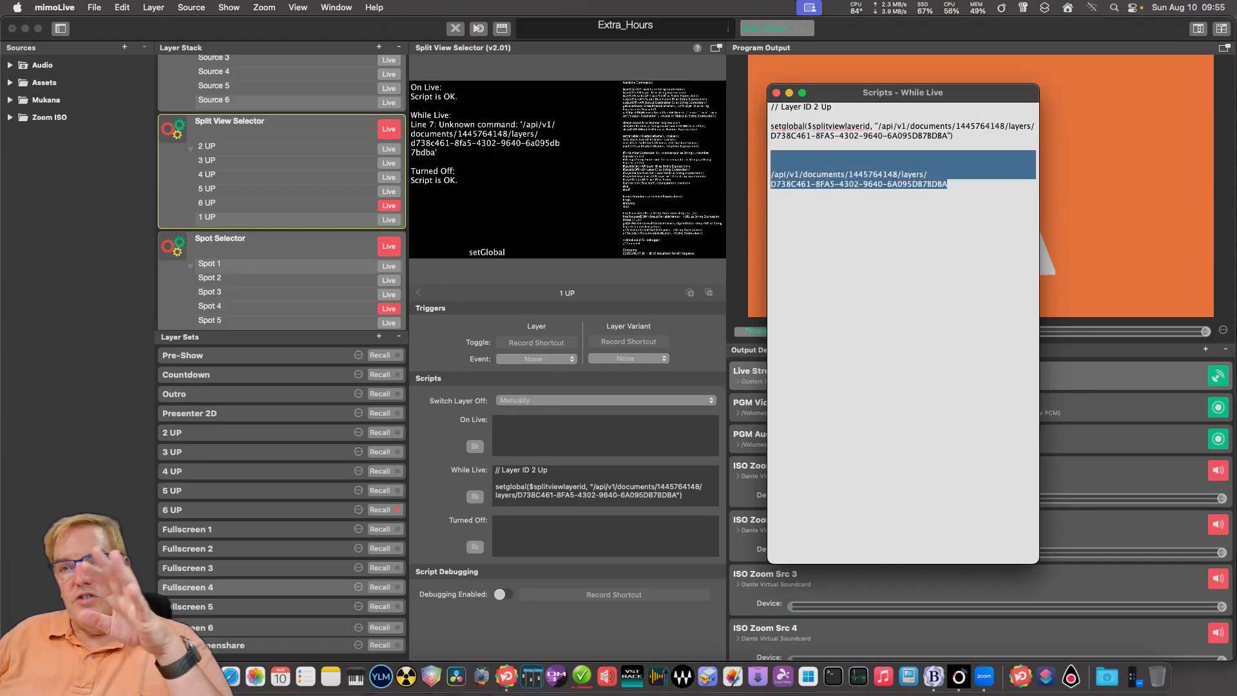
{"action": "key", "text": "BackSpace"}
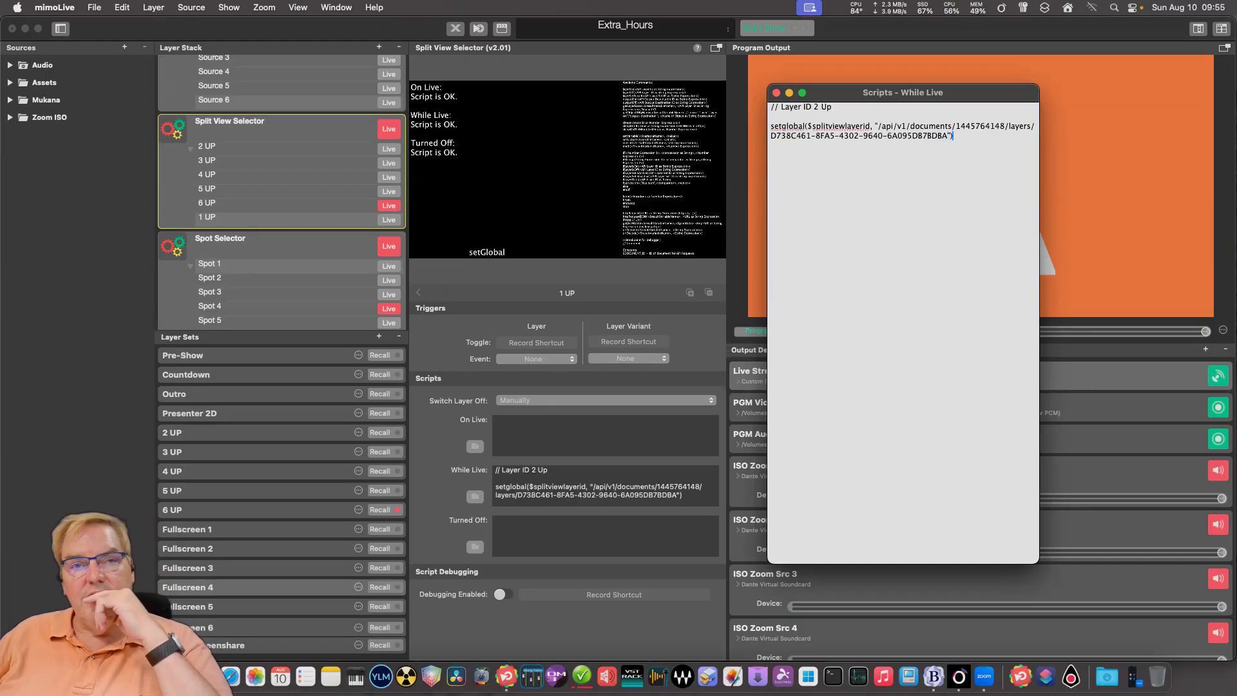
{"action": "key", "text": "super+w"}
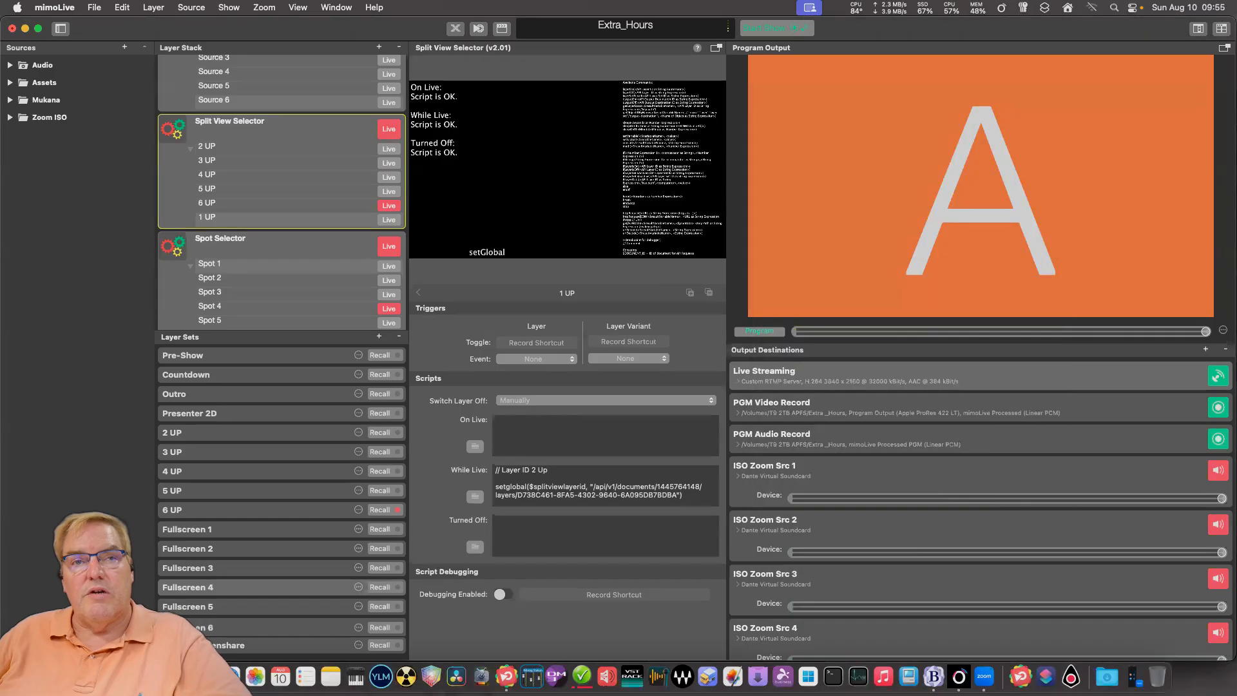
- Take the Split View Selector layer off air and switch its 1 UP variant live
{"action": "scroll", "coordinate": [282, 193], "scroll_direction": "up", "scroll_amount": 4}
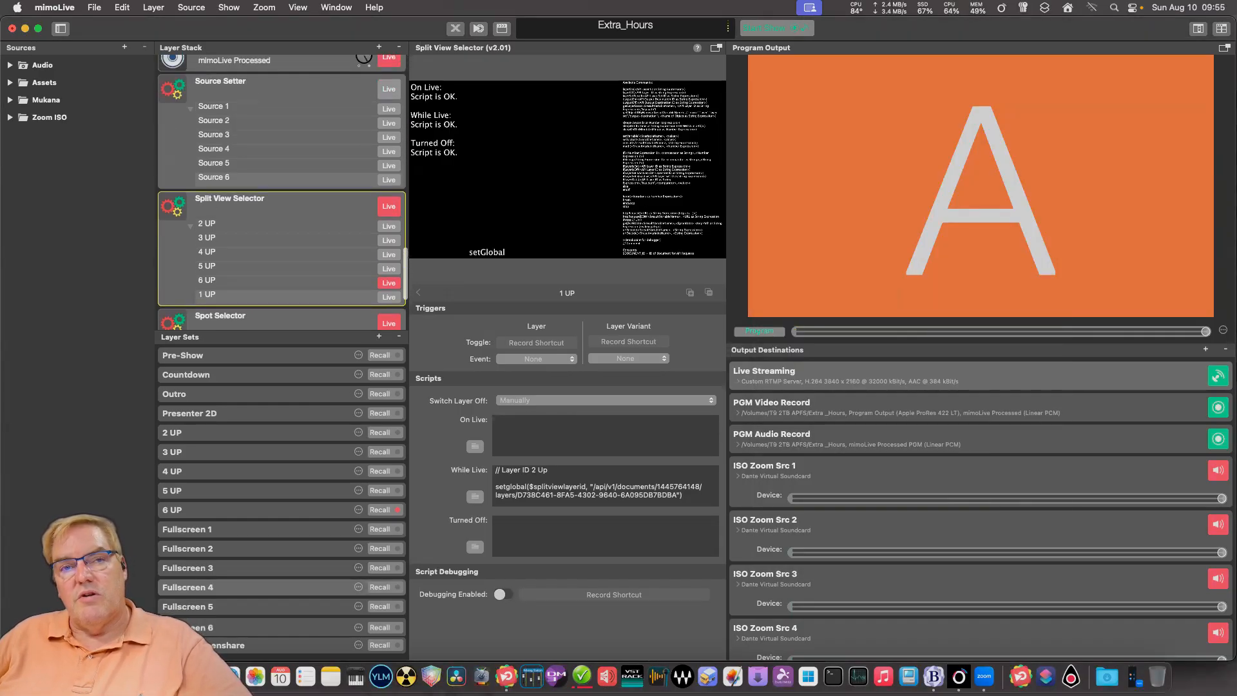
{"action": "left_click", "coordinate": [388, 207]}
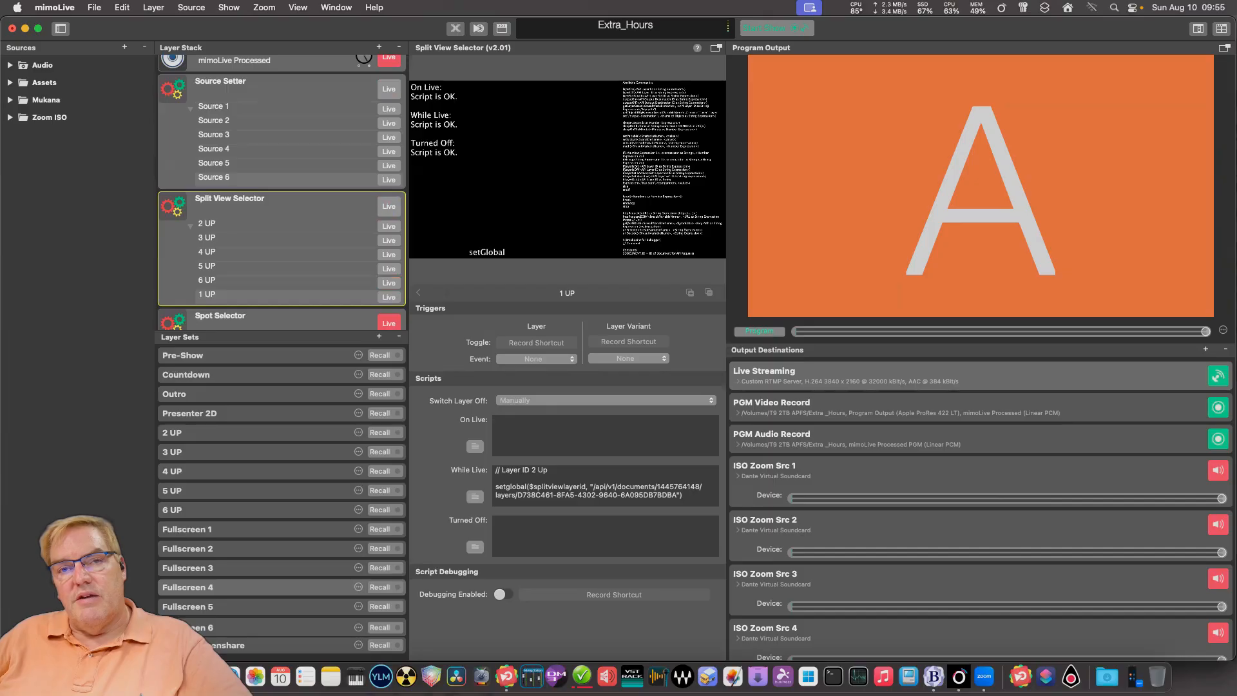
{"action": "left_click", "coordinate": [388, 297]}
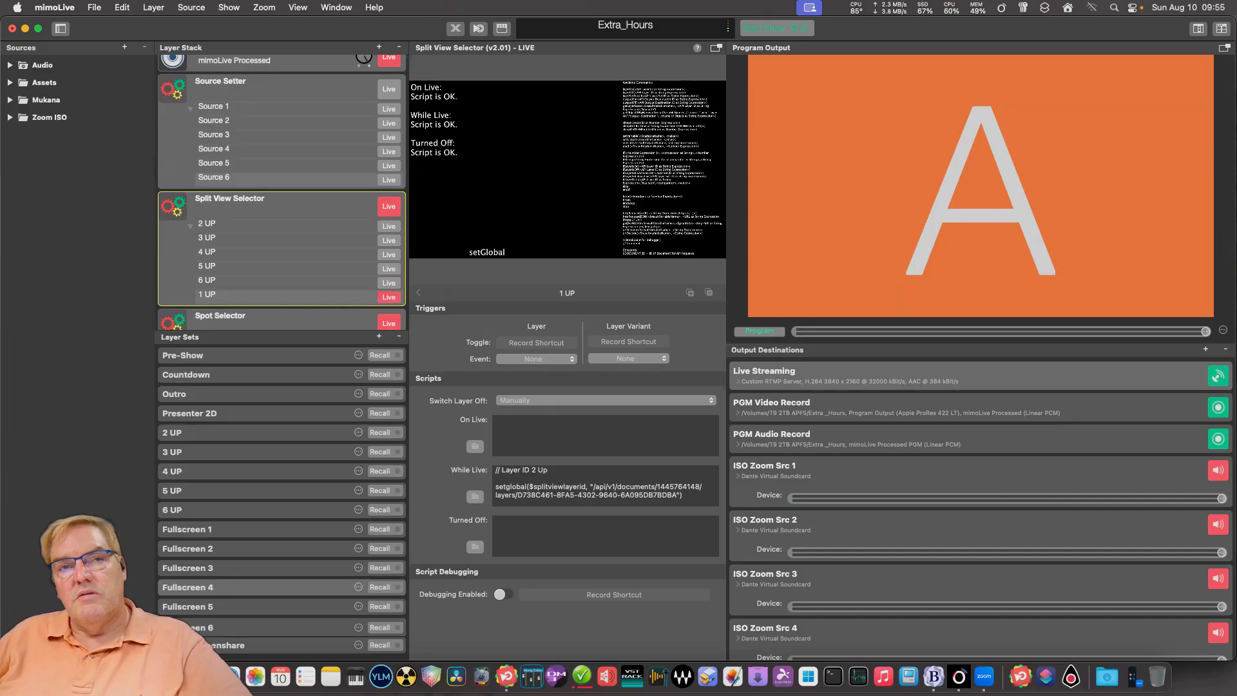
- Trigger the Source Setter's Source 1 variant and switch Spot 1 live in the Spot Selector layer
{"action": "left_click", "coordinate": [388, 109]}
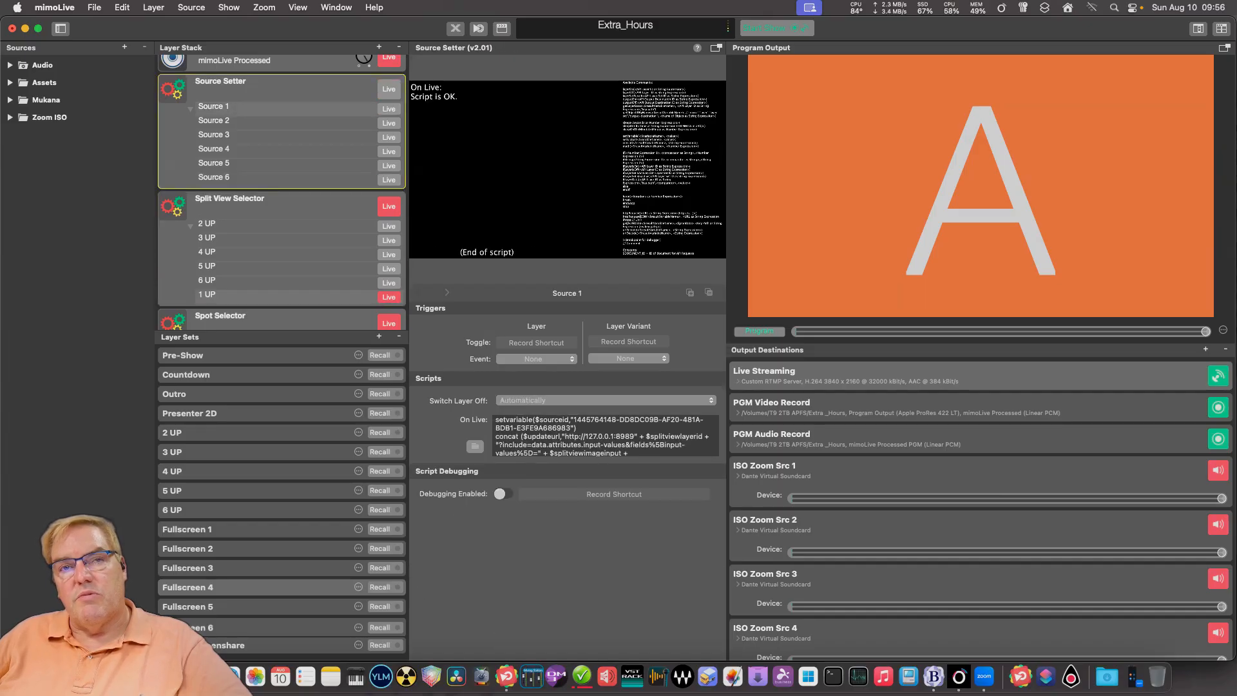
{"action": "scroll", "coordinate": [282, 193], "scroll_direction": "down", "scroll_amount": 5}
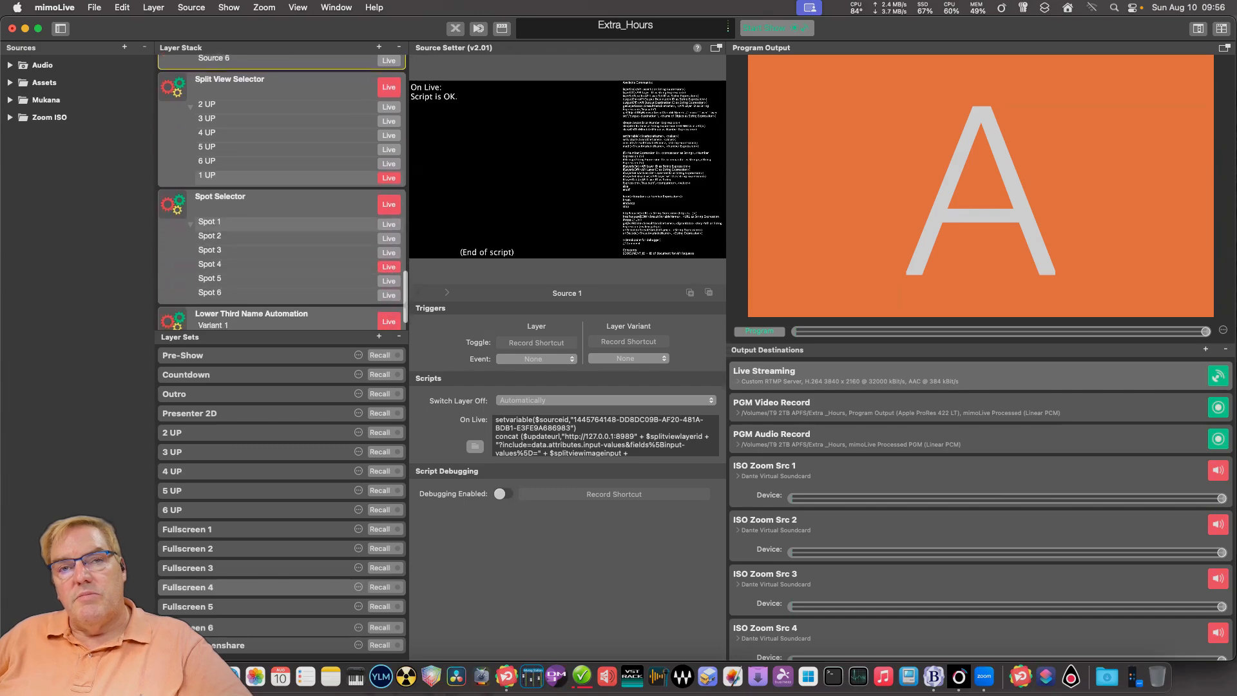
{"action": "left_click", "coordinate": [388, 224]}
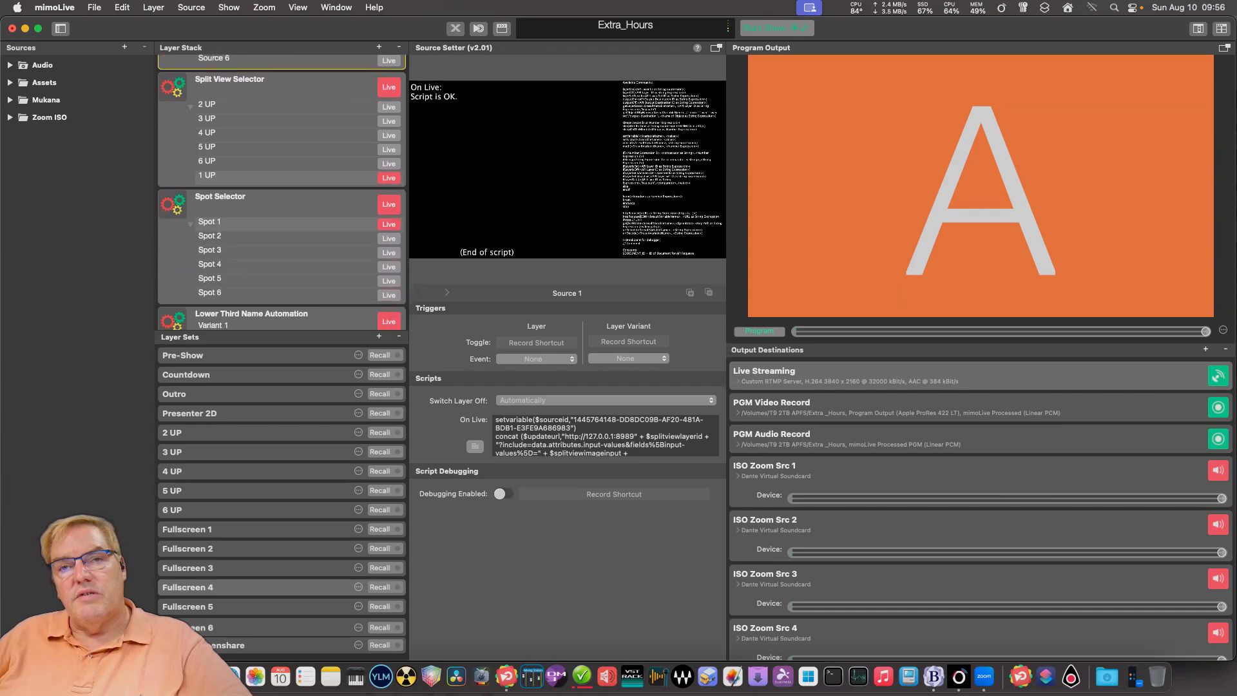
- Trigger Source 1 again in the Source Setter to assign it to Spot 1 of the 1 UP layout
{"action": "scroll", "coordinate": [282, 193], "scroll_direction": "up", "scroll_amount": 3}
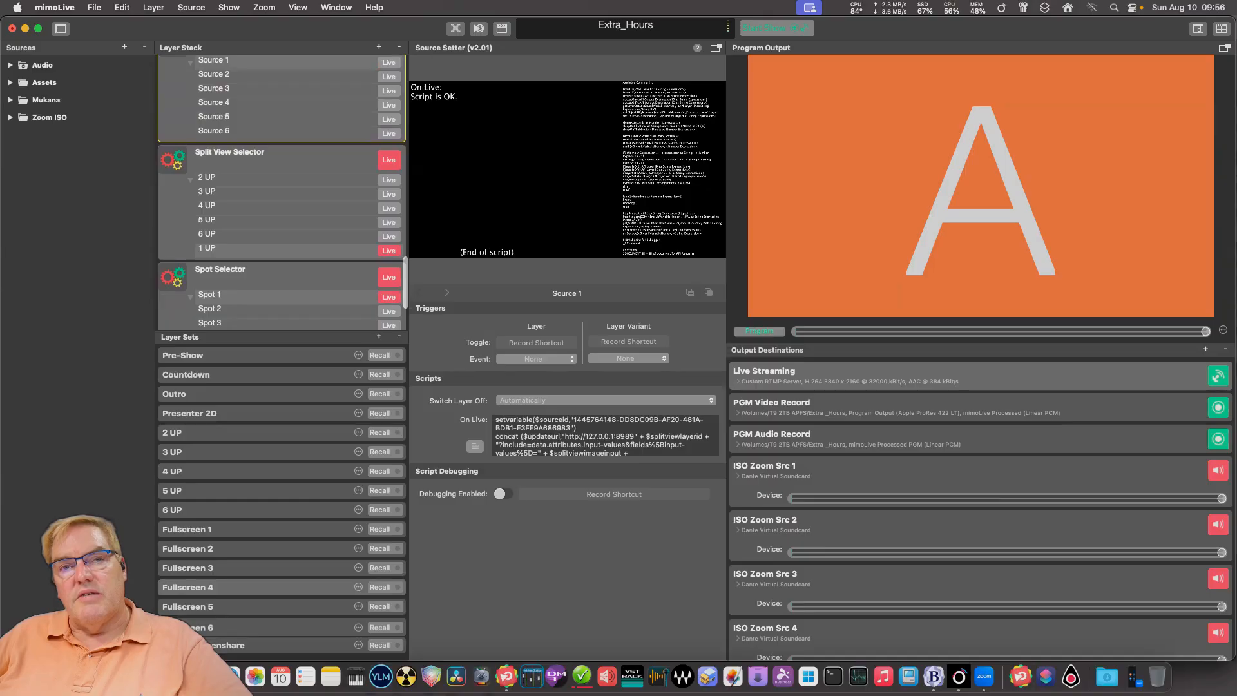
{"action": "scroll", "coordinate": [281, 193], "scroll_direction": "up", "scroll_amount": 3}
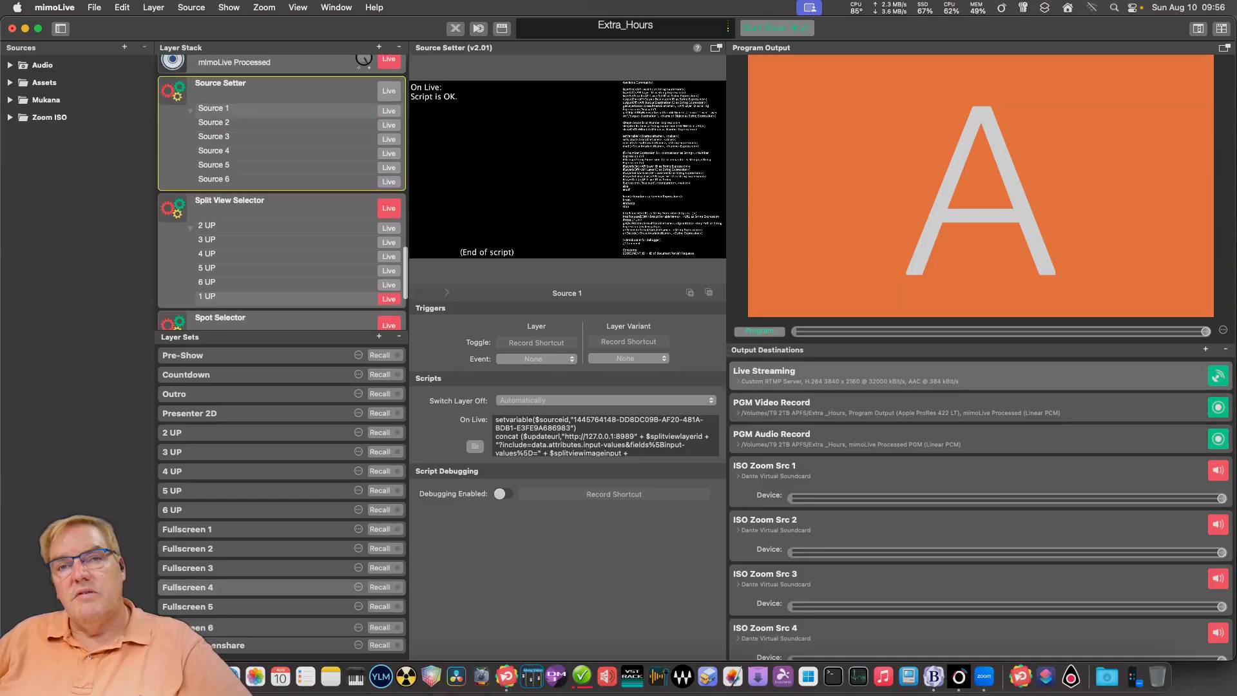
{"action": "left_click", "coordinate": [389, 129]}
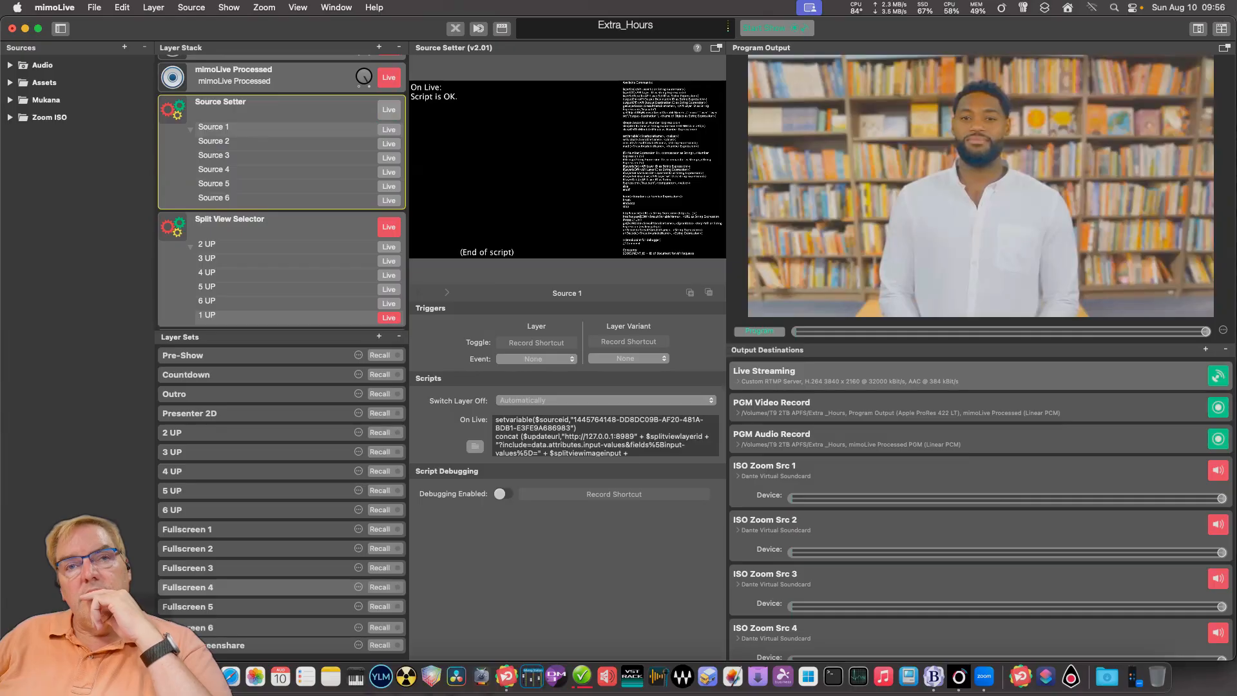
{"action": "scroll", "coordinate": [282, 194], "scroll_direction": "down", "scroll_amount": 3}
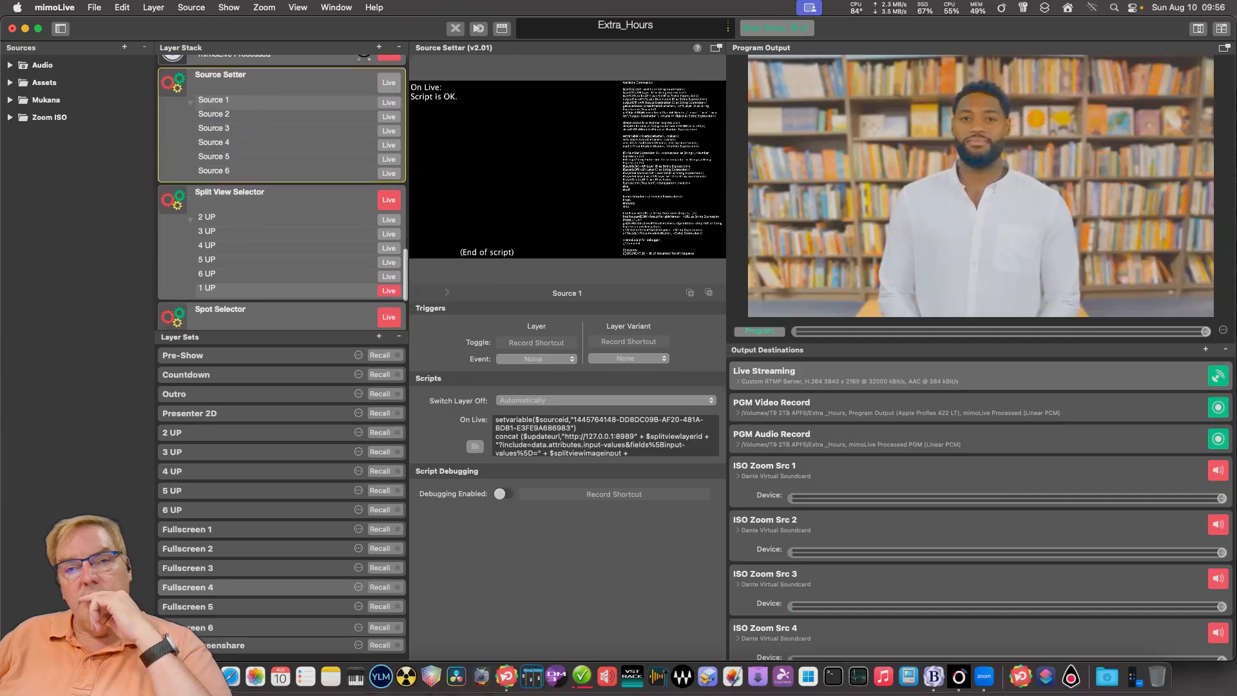
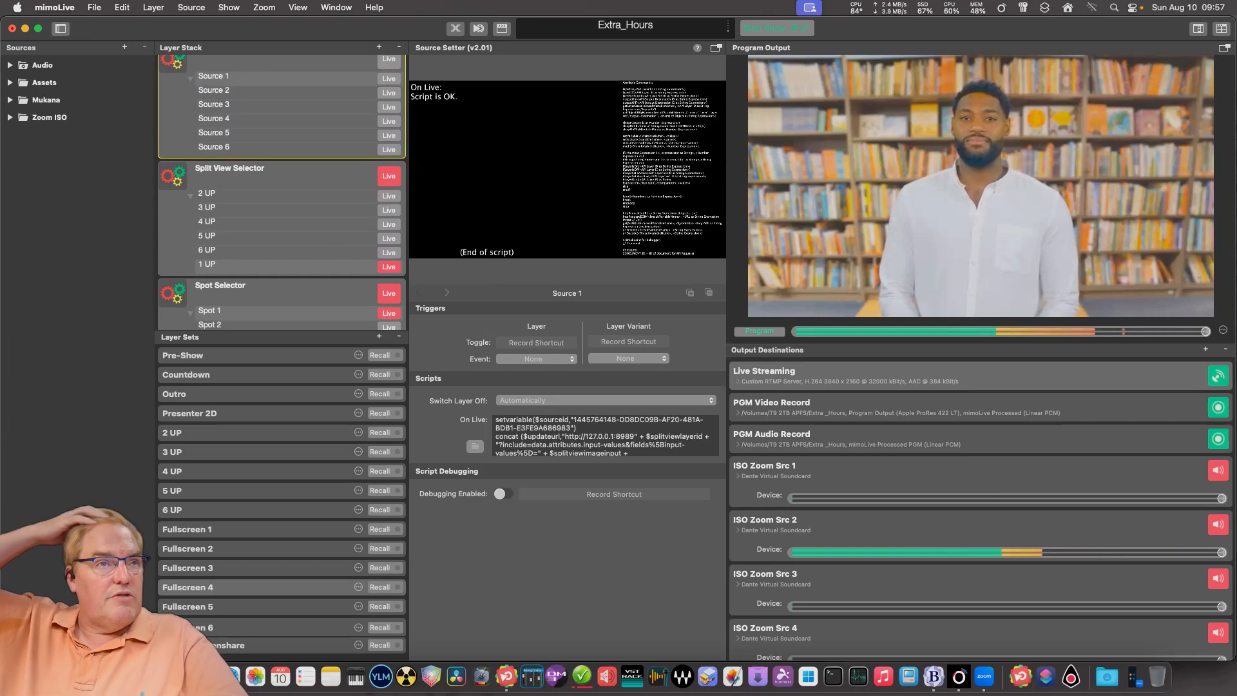
- Switch to Safari, close the API response page and reload the disconnected Extra Hours Surface v2 control surface
{"action": "key", "text": "super+Tab"}
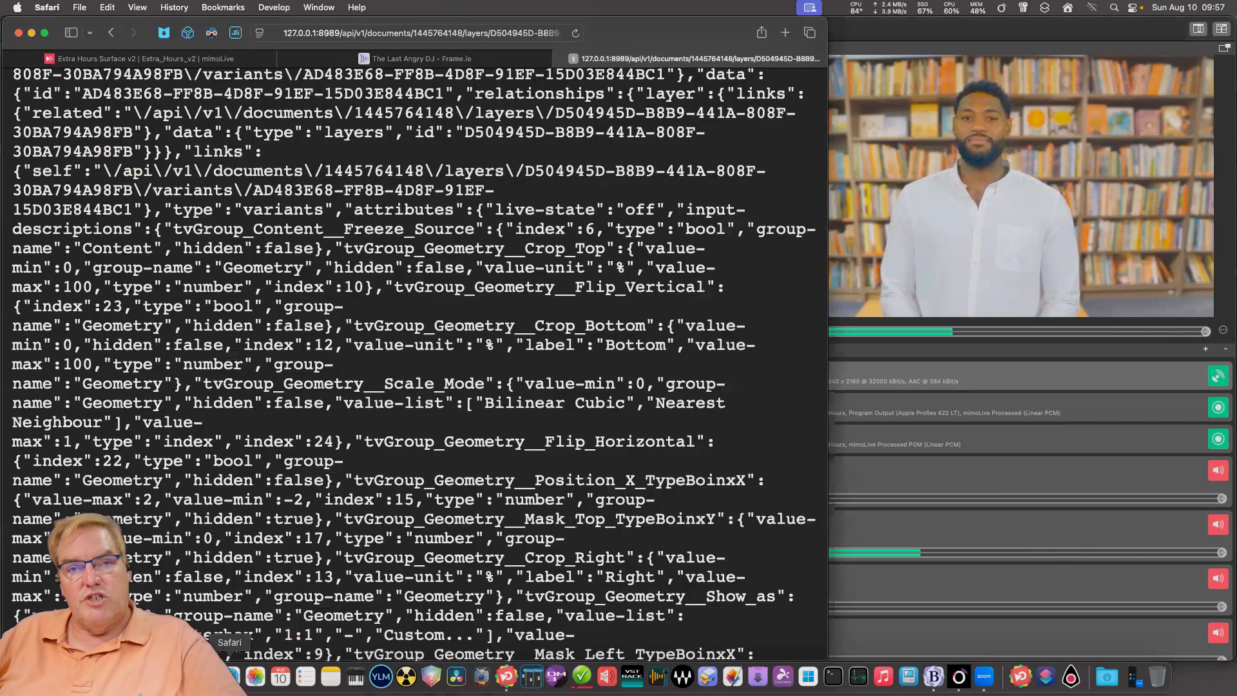
{"action": "key", "text": "super+w"}
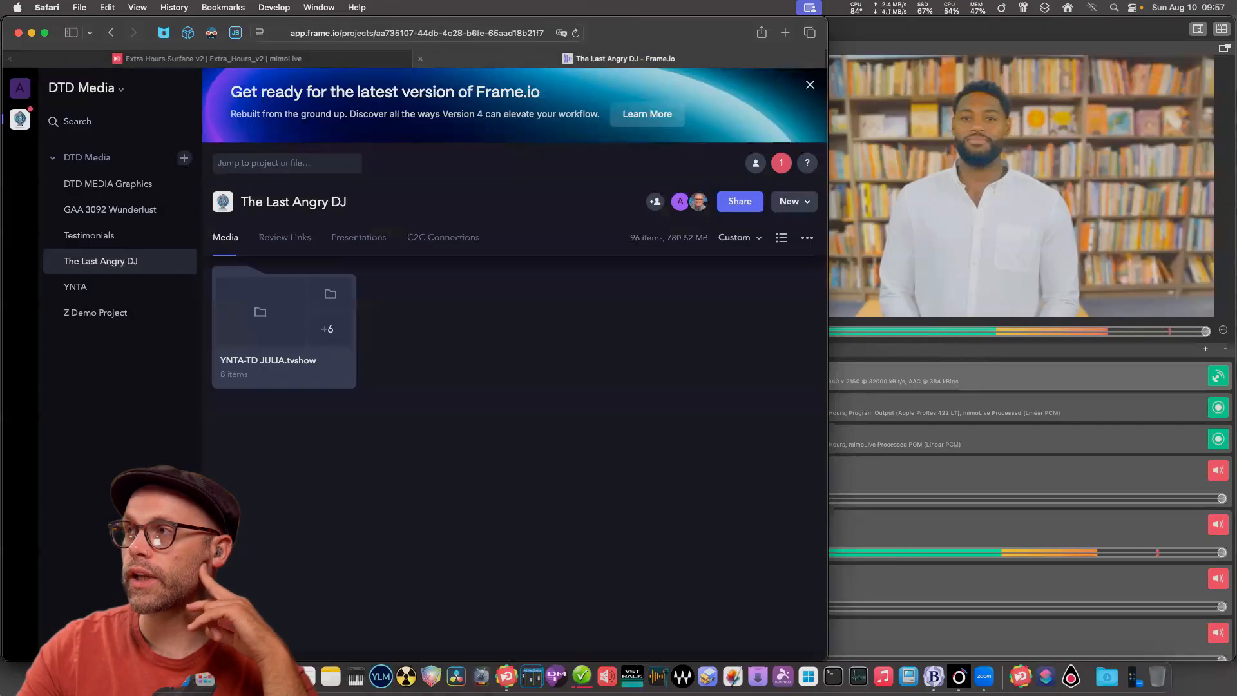
{"action": "left_click", "coordinate": [208, 58]}
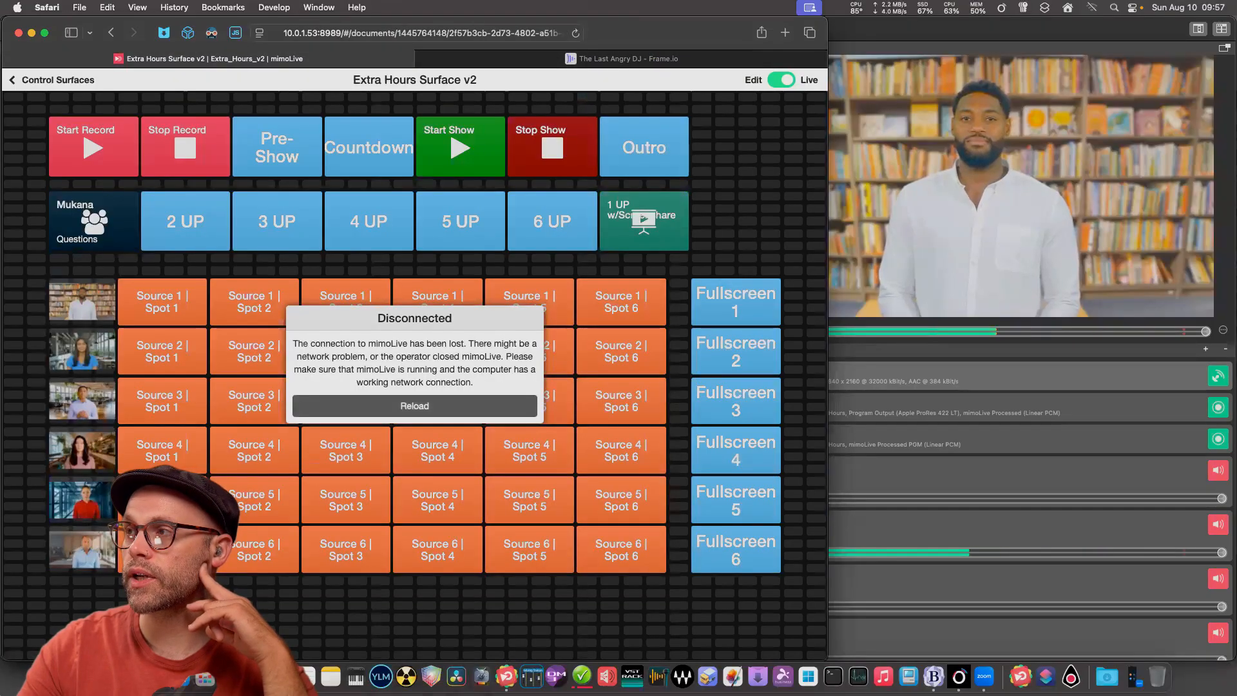
{"action": "left_click", "coordinate": [415, 406]}
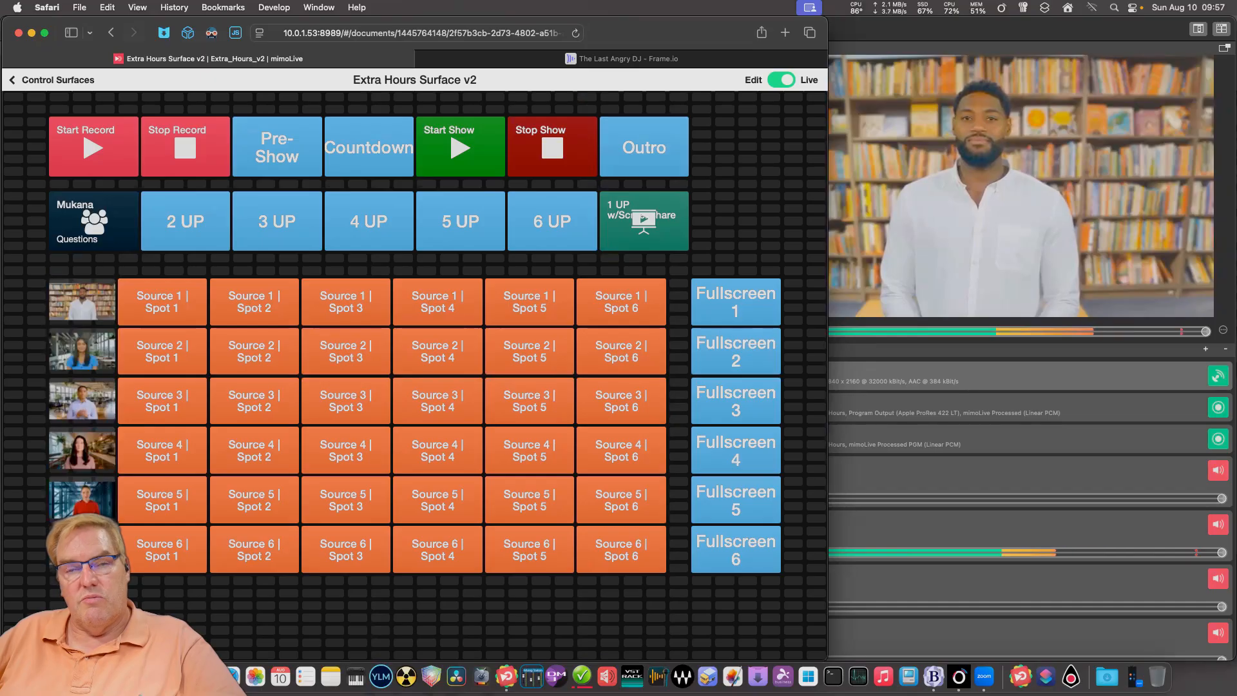
- Switch back to mimoLive and show the settings of the Split View Selector's 1 UP variant
{"action": "key", "text": "super+Tab"}
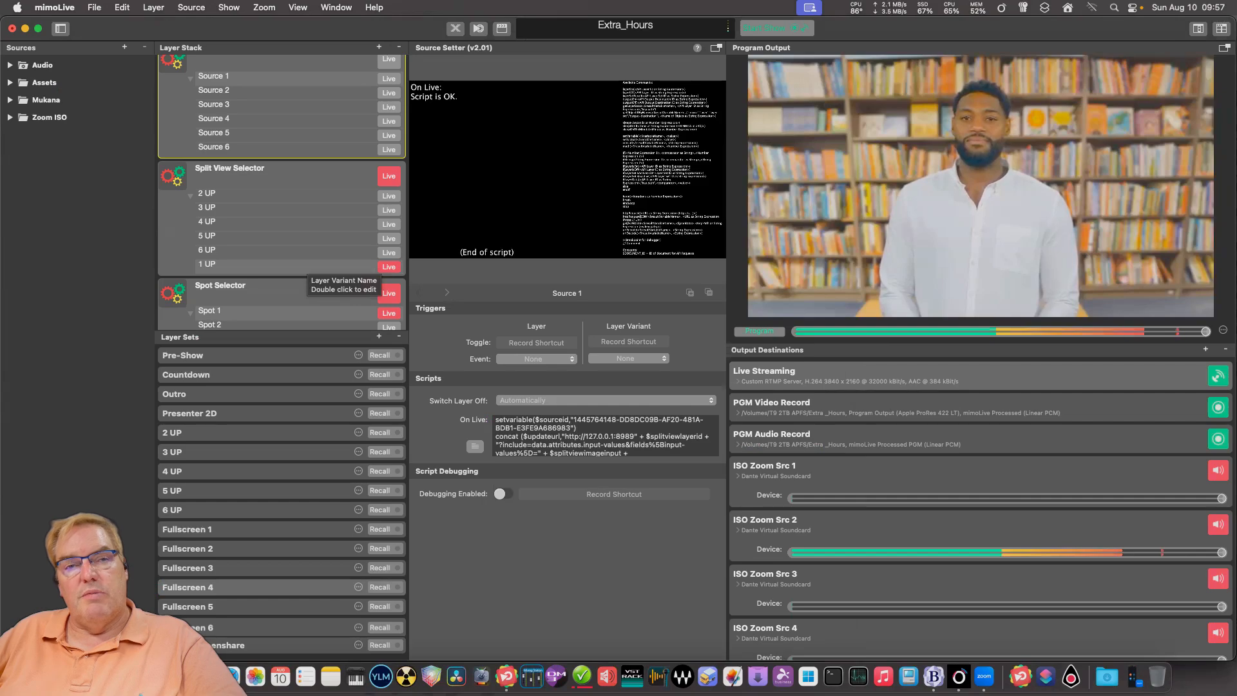
{"action": "left_click", "coordinate": [307, 265]}
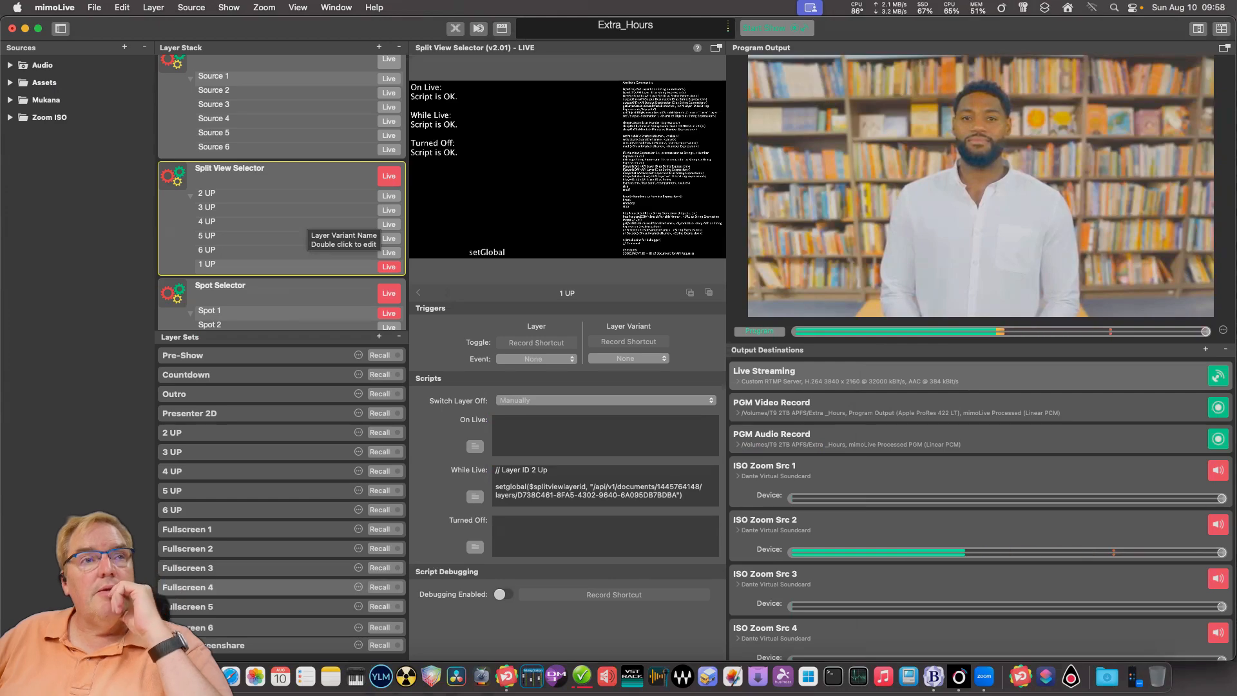
{"action": "scroll", "coordinate": [282, 193], "scroll_direction": "down", "scroll_amount": 3}
{"action": "scroll", "coordinate": [282, 193], "scroll_direction": "up", "scroll_amount": 3}
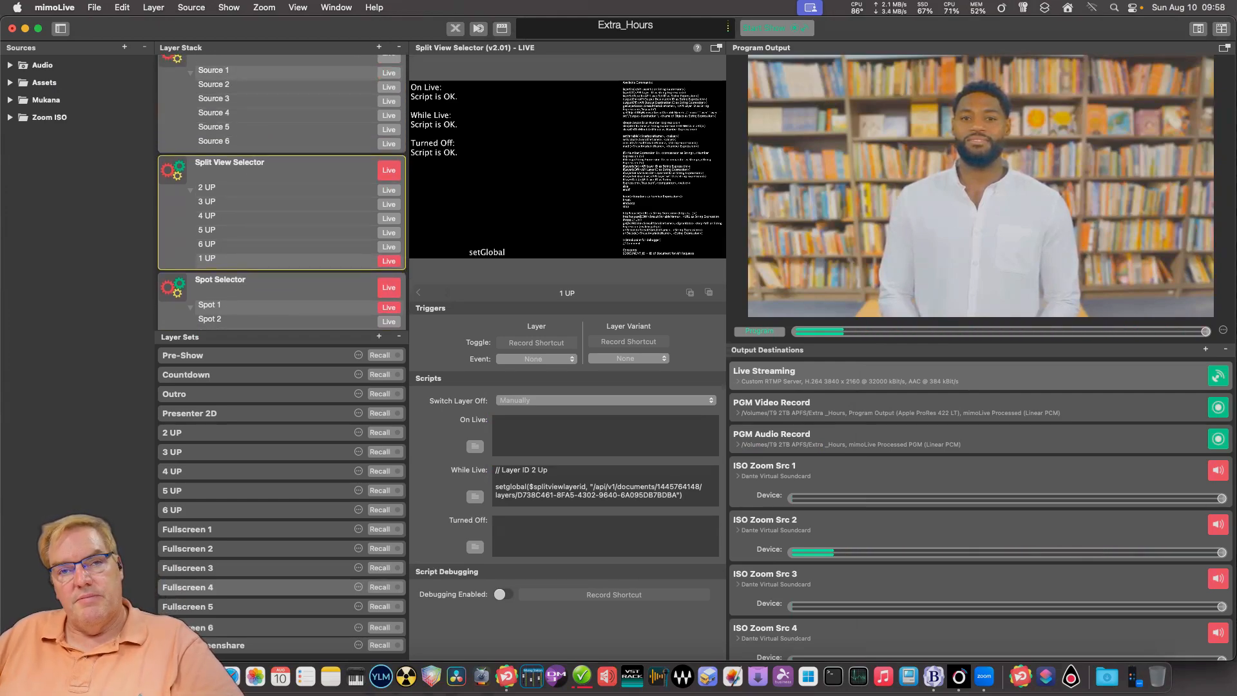
- Duplicate the 1 UP variant in the Split View Selector layer
{"action": "right_click", "coordinate": [310, 259]}
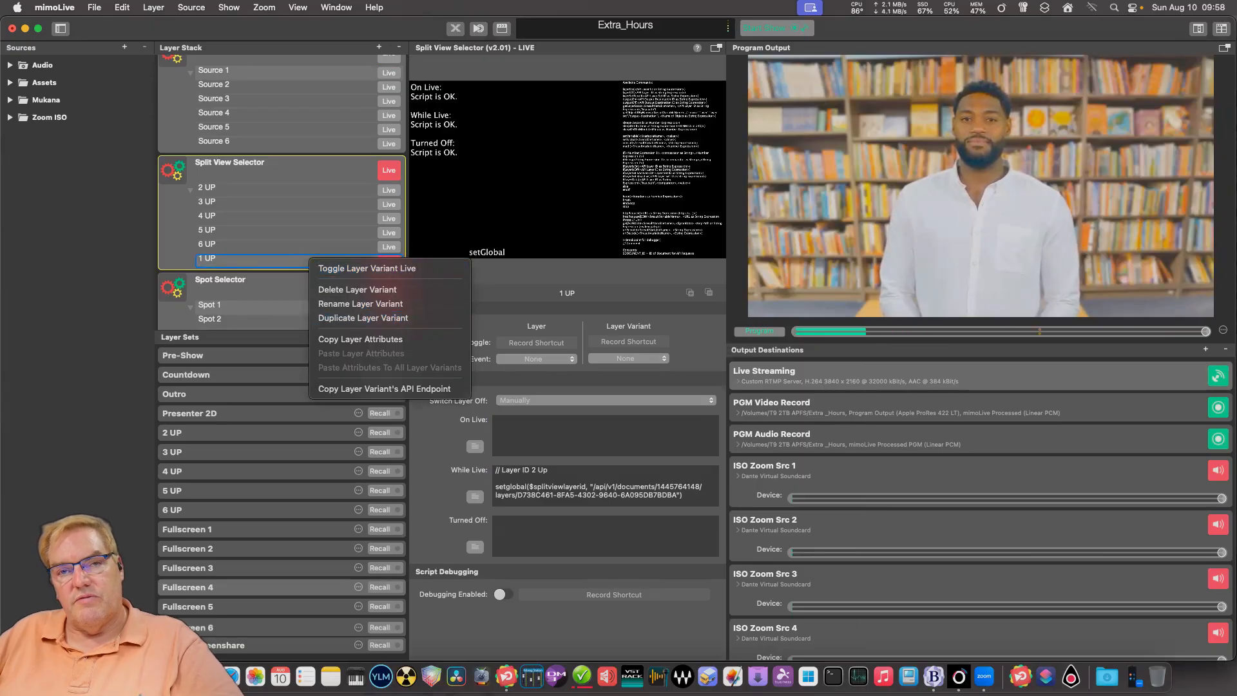
{"action": "left_click", "coordinate": [367, 268]}
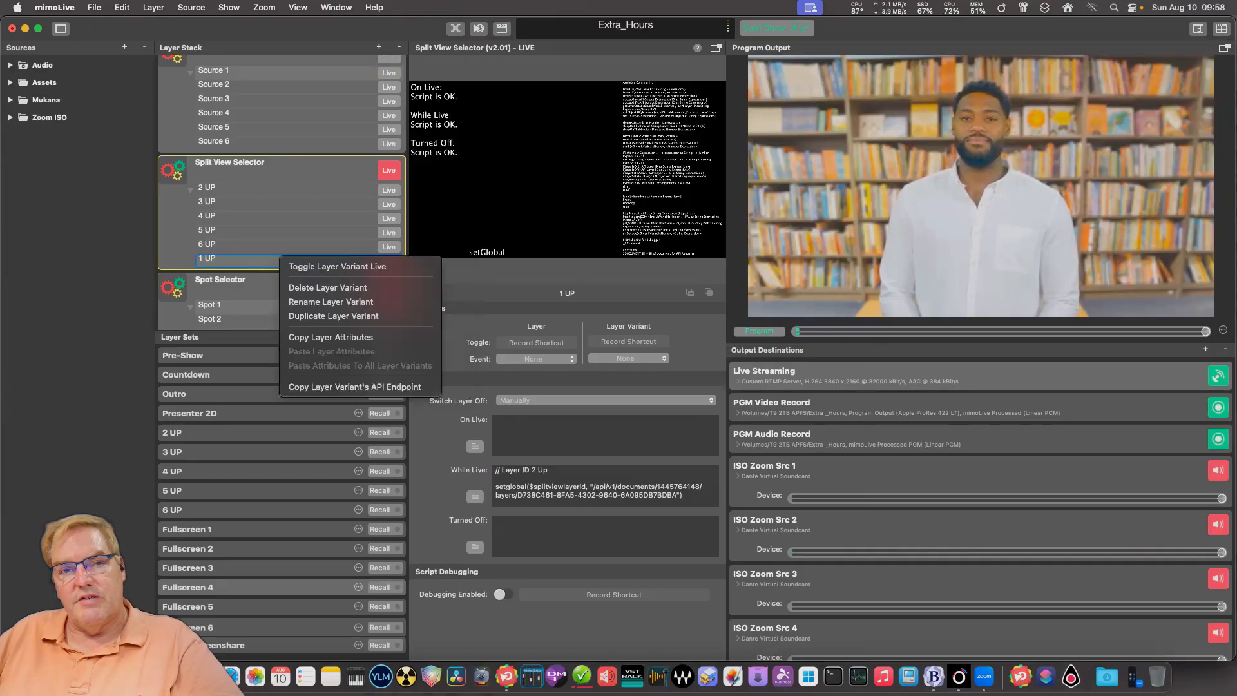
{"action": "right_click", "coordinate": [281, 258]}
{"action": "left_click", "coordinate": [333, 316]}
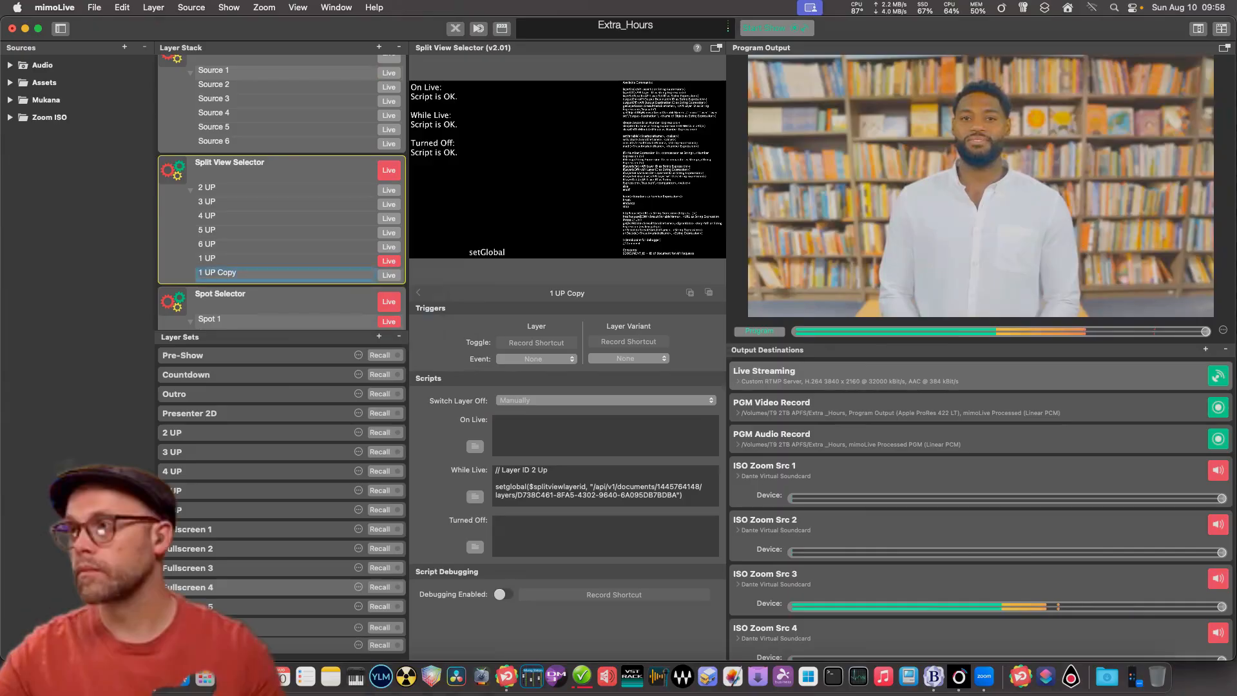
- Rename the duplicated Split View Selector variant as 1 UP w/Screenshare
{"action": "left_click", "coordinate": [239, 273]}
{"action": "key", "text": "BackSpace"}
{"action": "key", "text": "BackSpace"}
{"action": "key", "text": "BackSpace"}
{"action": "key", "text": "BackSpace"}
{"action": "key", "text": "BackSpace"}
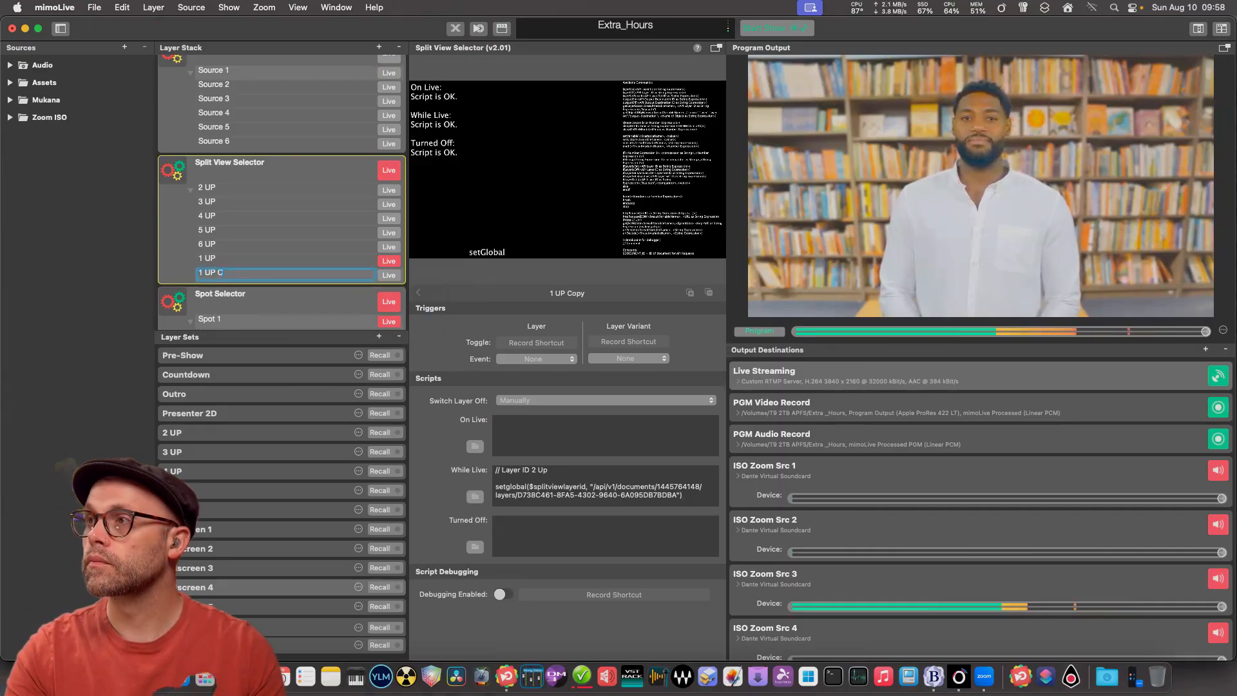
{"action": "type", "text": "w/Scre"}
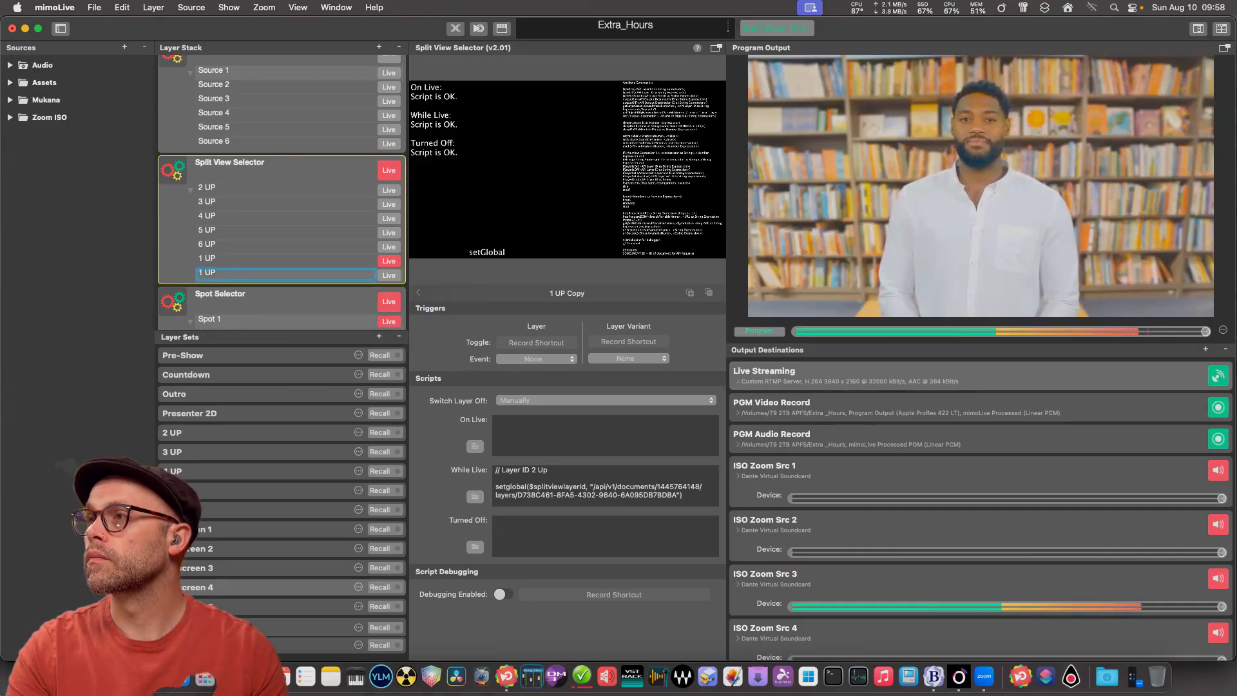
{"action": "type", "text": "enshare"}
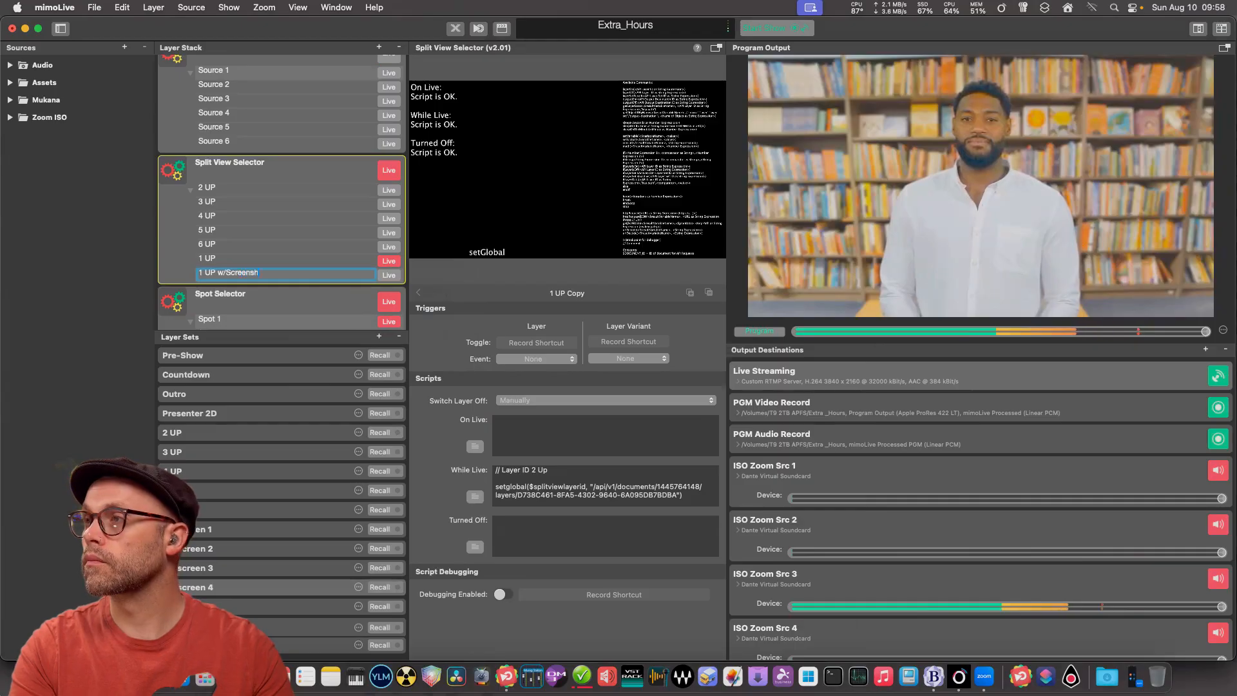
{"action": "key", "text": "Return"}
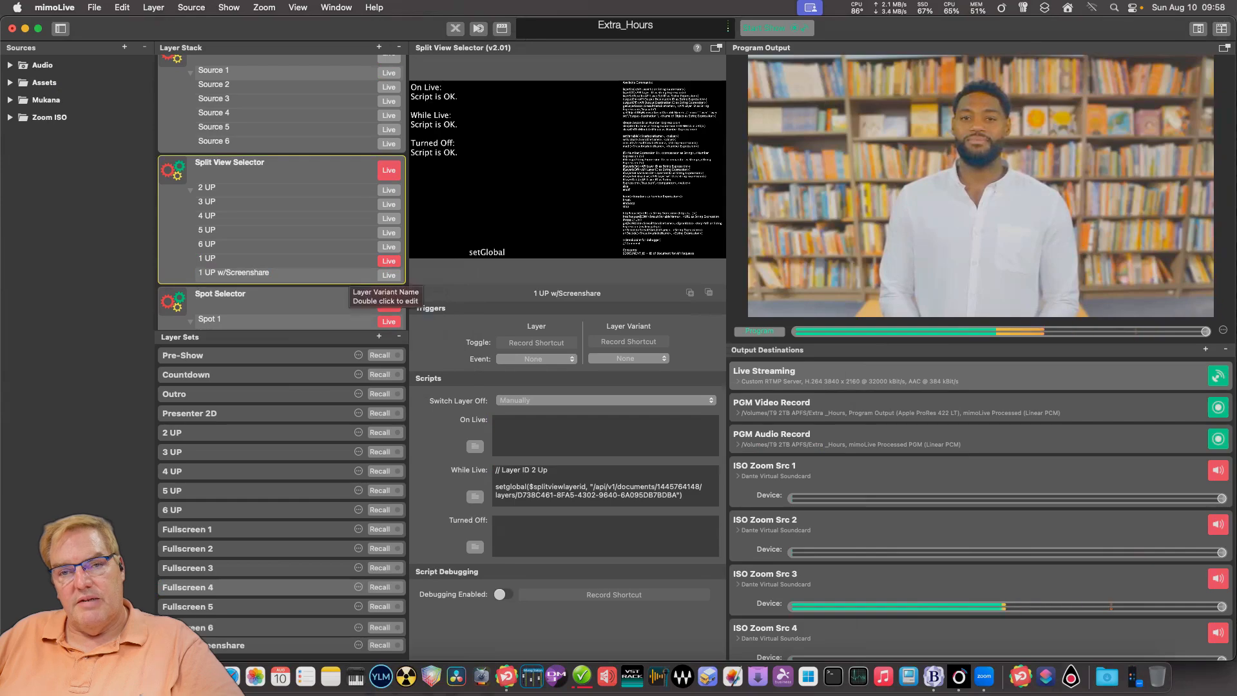
- Open the new variant's While Live script and copy the API endpoint of the 1 UP w/Screenshare split layer
{"action": "left_click", "coordinate": [474, 496]}
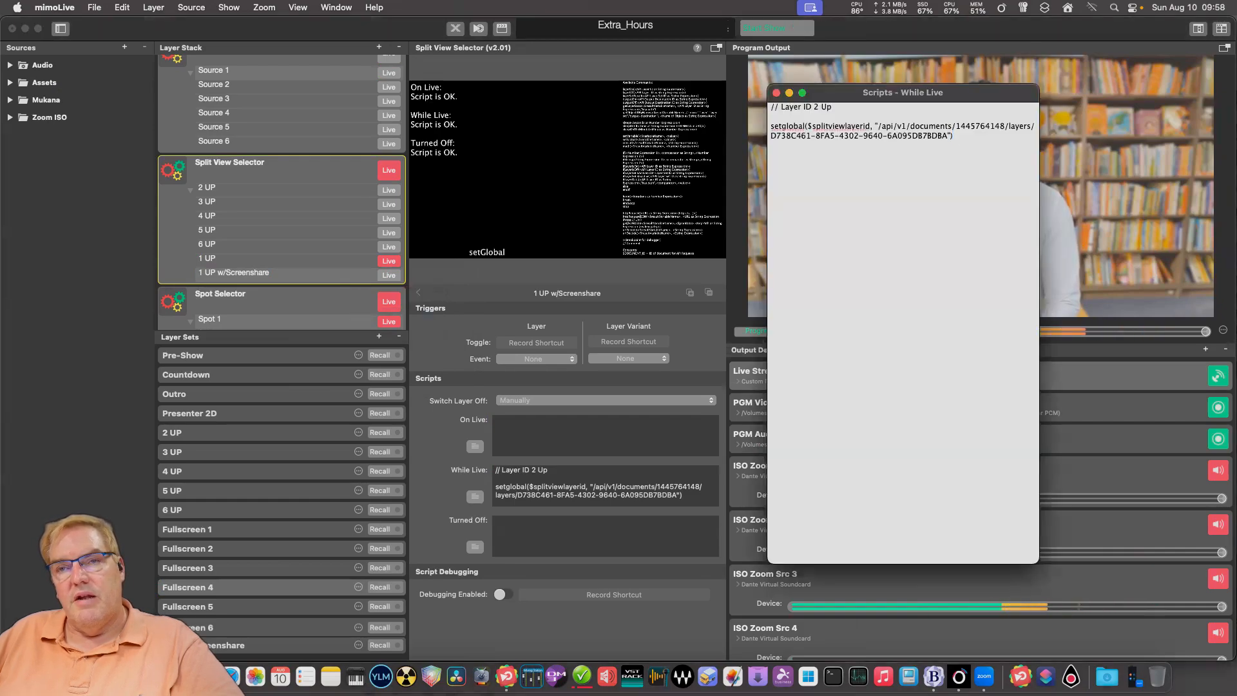
{"action": "left_click_drag", "start_coordinate": [902, 92], "coordinate": [908, 144]}
{"action": "scroll", "coordinate": [283, 194], "scroll_direction": "up", "scroll_amount": 10}
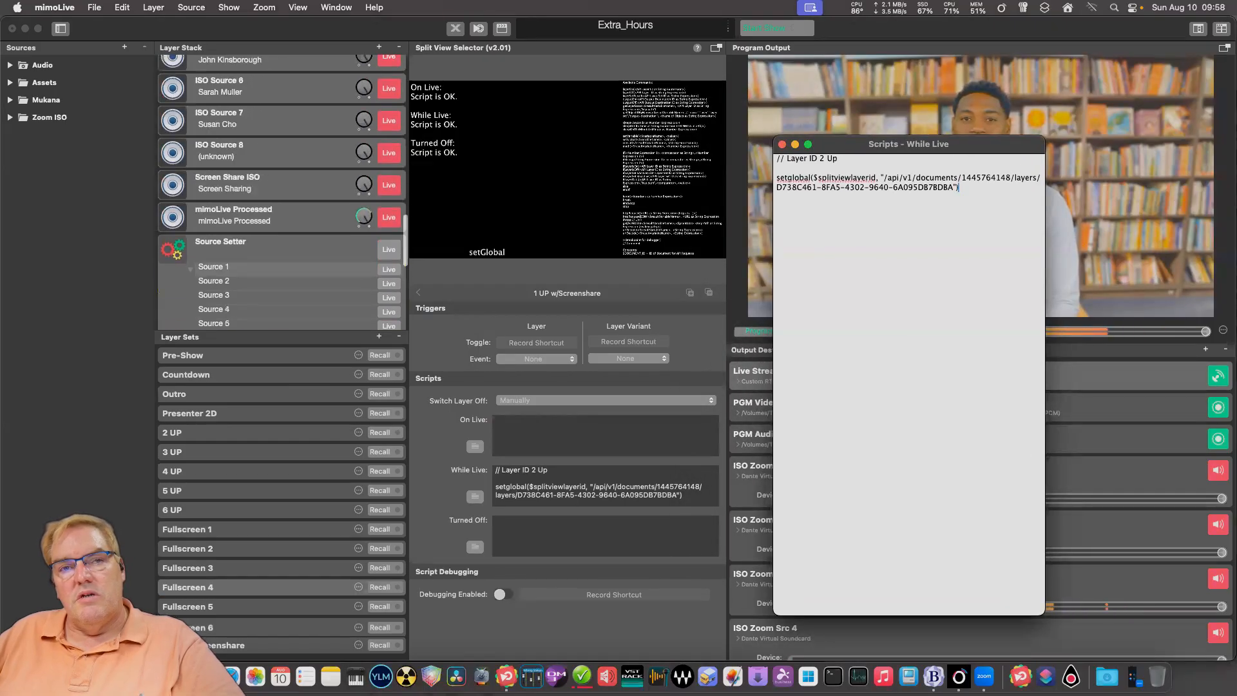
{"action": "scroll", "coordinate": [283, 194], "scroll_direction": "up", "scroll_amount": 10}
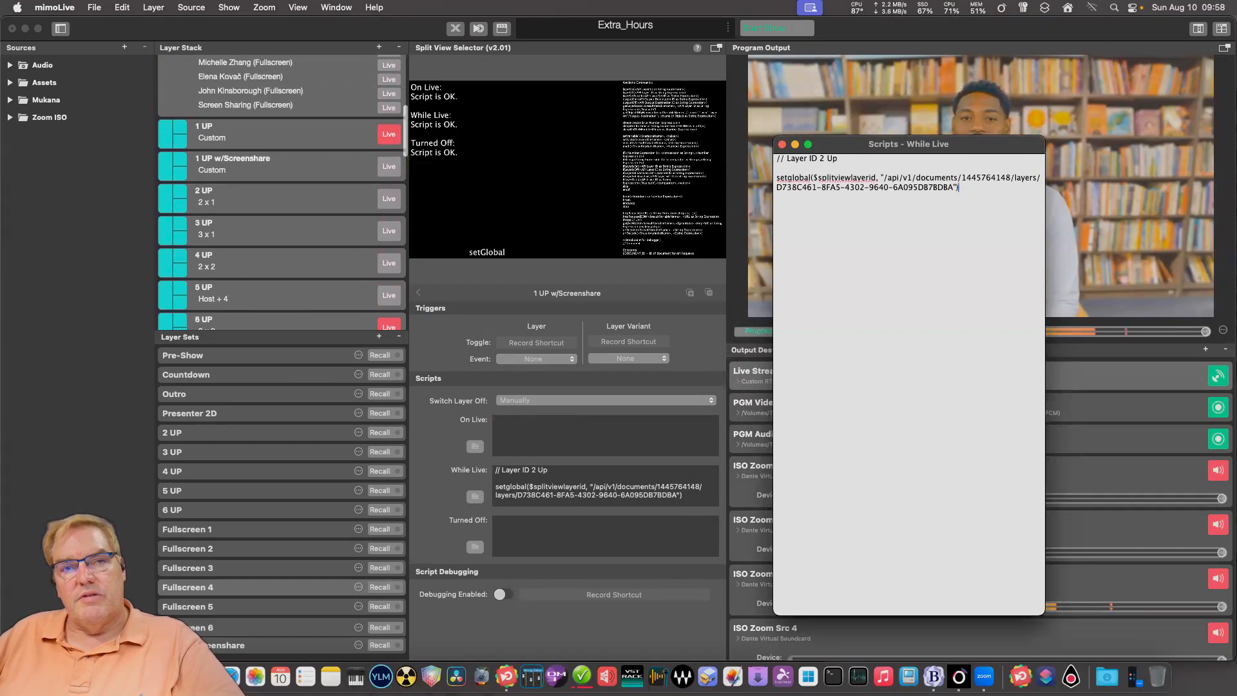
{"action": "left_click", "coordinate": [327, 236]}
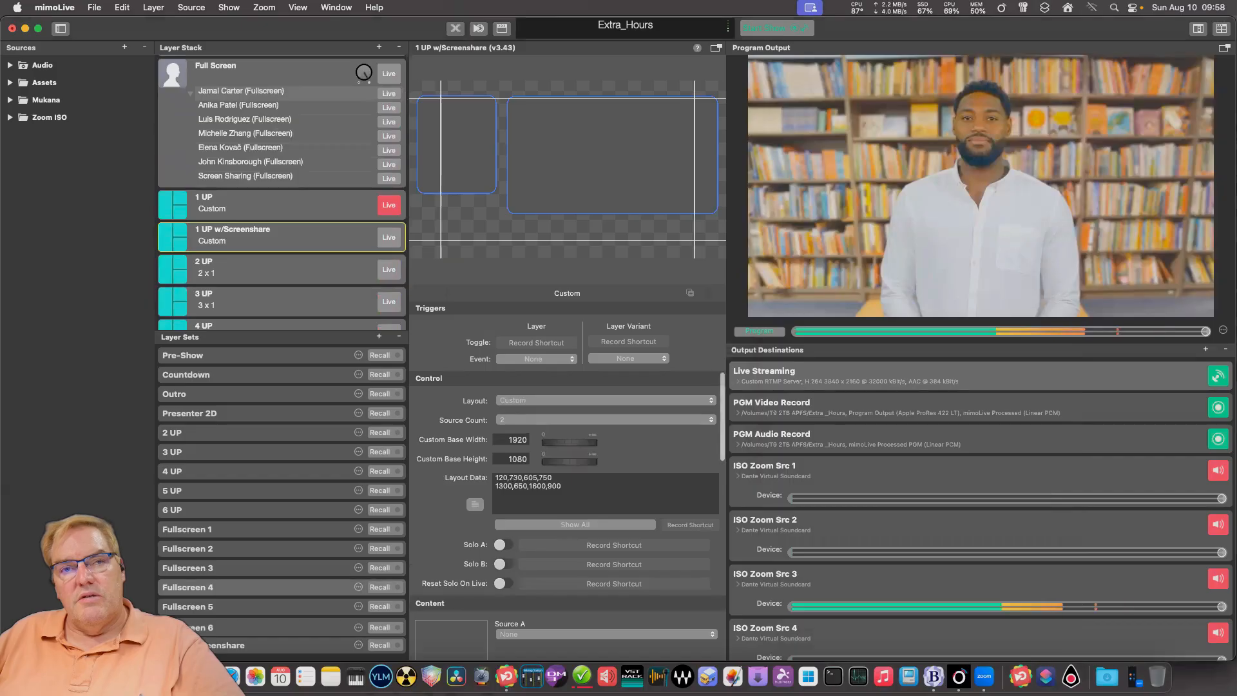
{"action": "right_click", "coordinate": [328, 237]}
{"action": "left_click", "coordinate": [412, 528]}
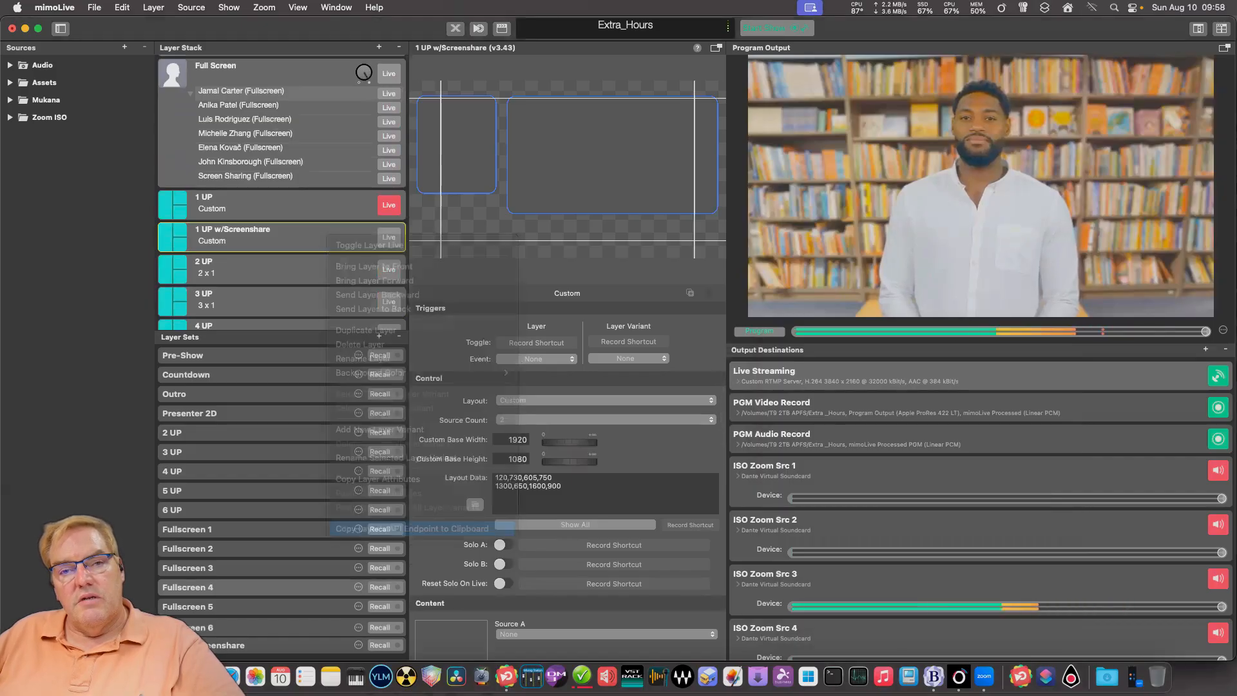
- Paste the endpoint on a spare line of the 1 UP w/Screenshare variant's While Live script and copy only its layer ID
{"action": "scroll", "coordinate": [283, 193], "scroll_direction": "down", "scroll_amount": 10}
{"action": "scroll", "coordinate": [282, 193], "scroll_direction": "up", "scroll_amount": 5}
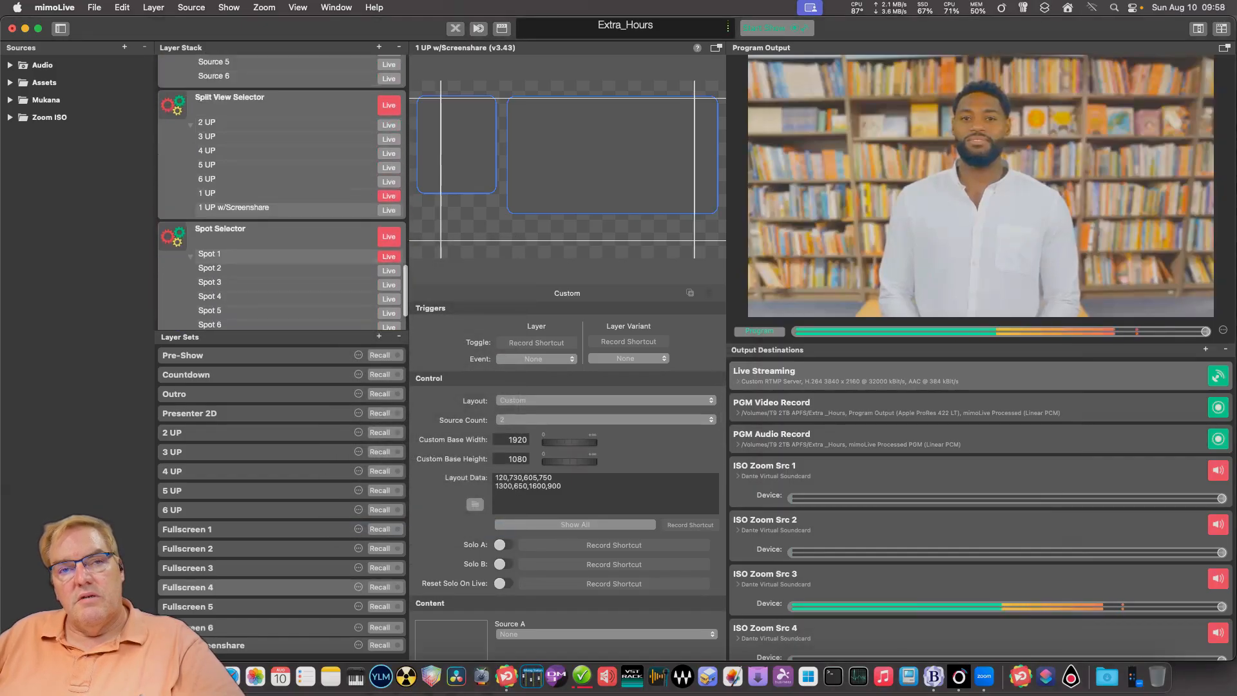
{"action": "left_click", "coordinate": [258, 249]}
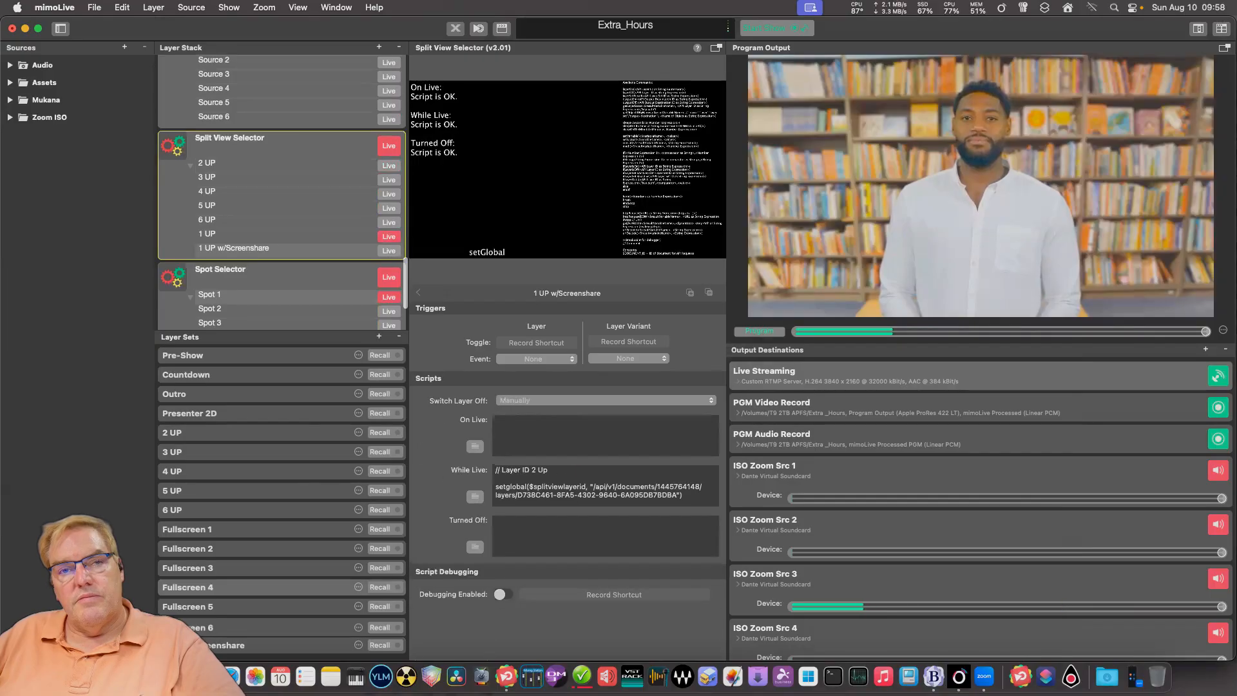
{"action": "left_click", "coordinate": [474, 496]}
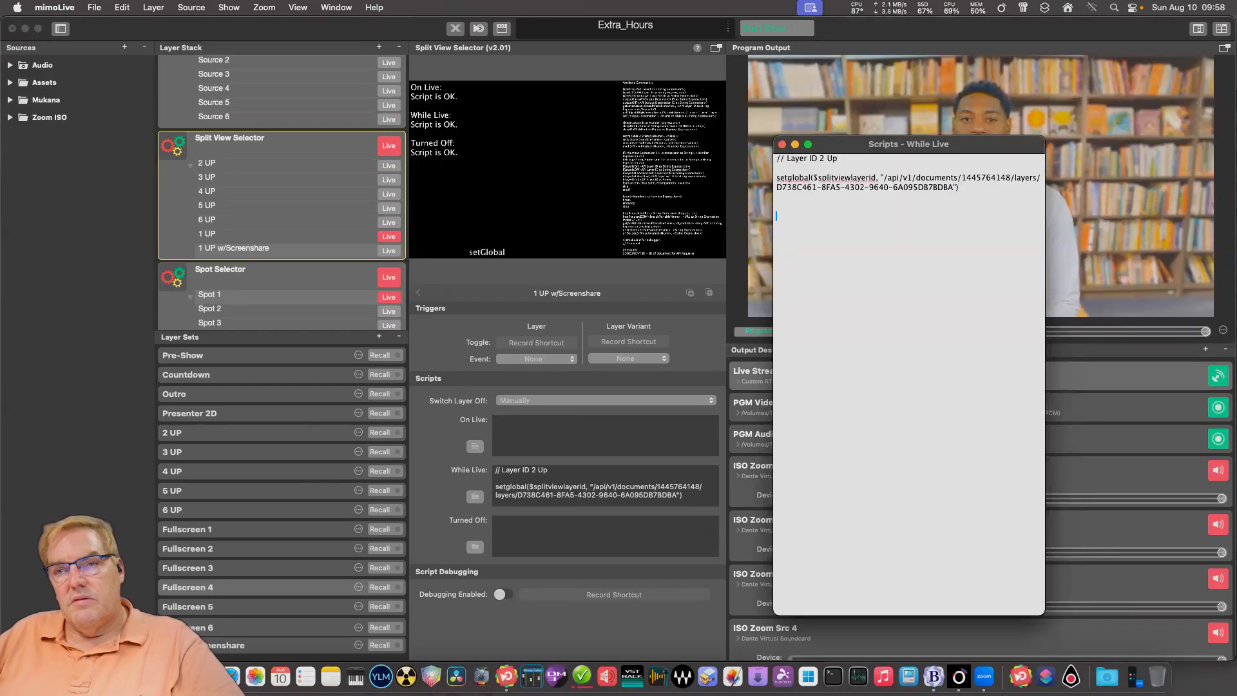
{"action": "key", "text": "super+v"}
{"action": "left_click_drag", "start_coordinate": [857, 226], "coordinate": [907, 217]}
{"action": "key", "text": "super+c"}
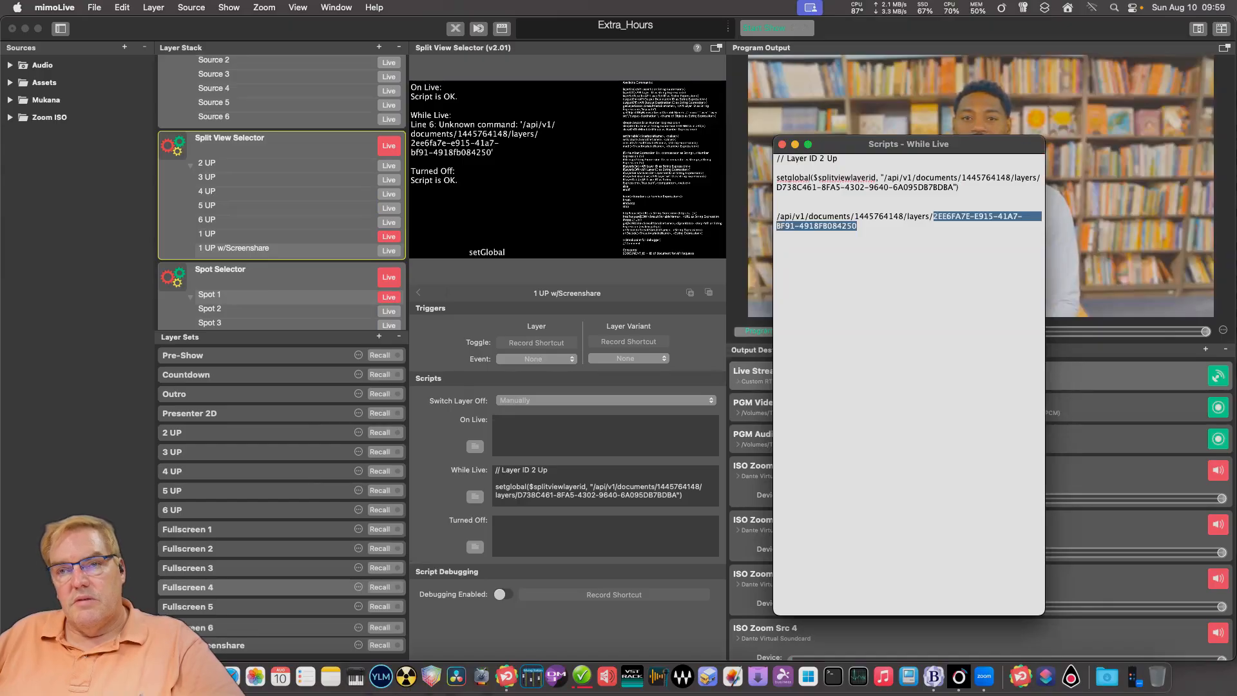
- Remove the pasted endpoint line, replace the layer ID in the setglobal call with 2EE6FA7E-E915-41A7-BF91-4918FB084250, and close the script editor
{"action": "key", "text": "BackSpace"}
{"action": "key", "text": "shift+Up"}
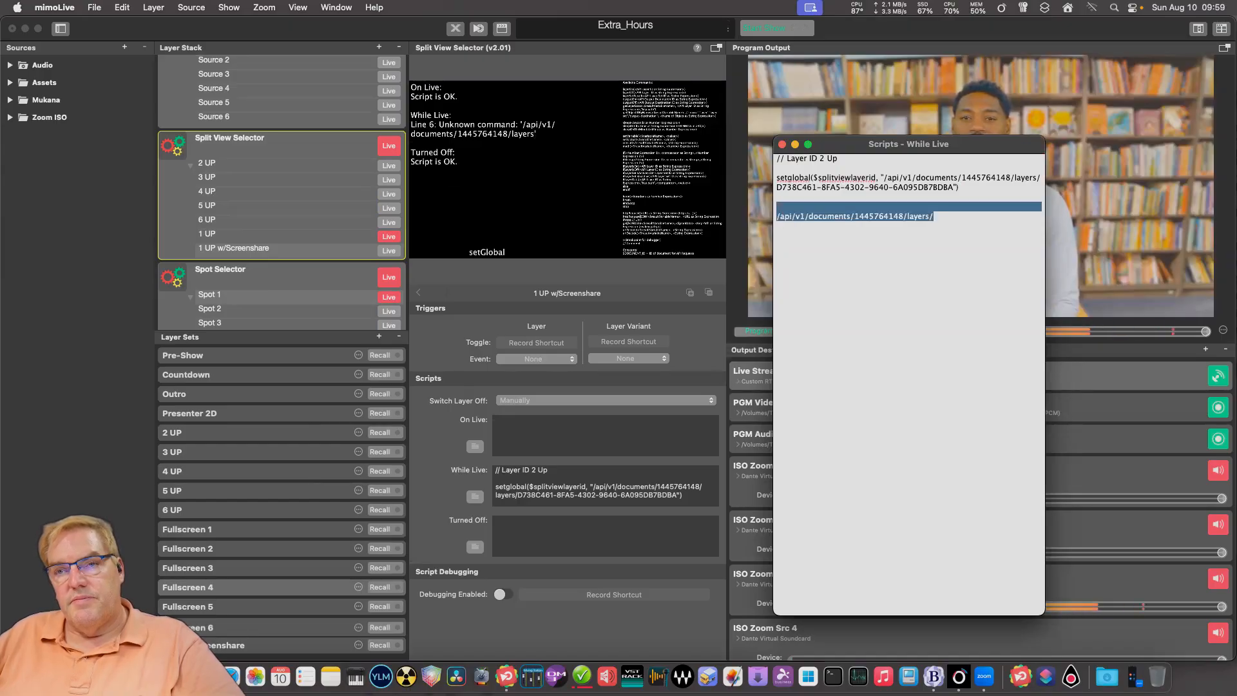
{"action": "key", "text": "BackSpace"}
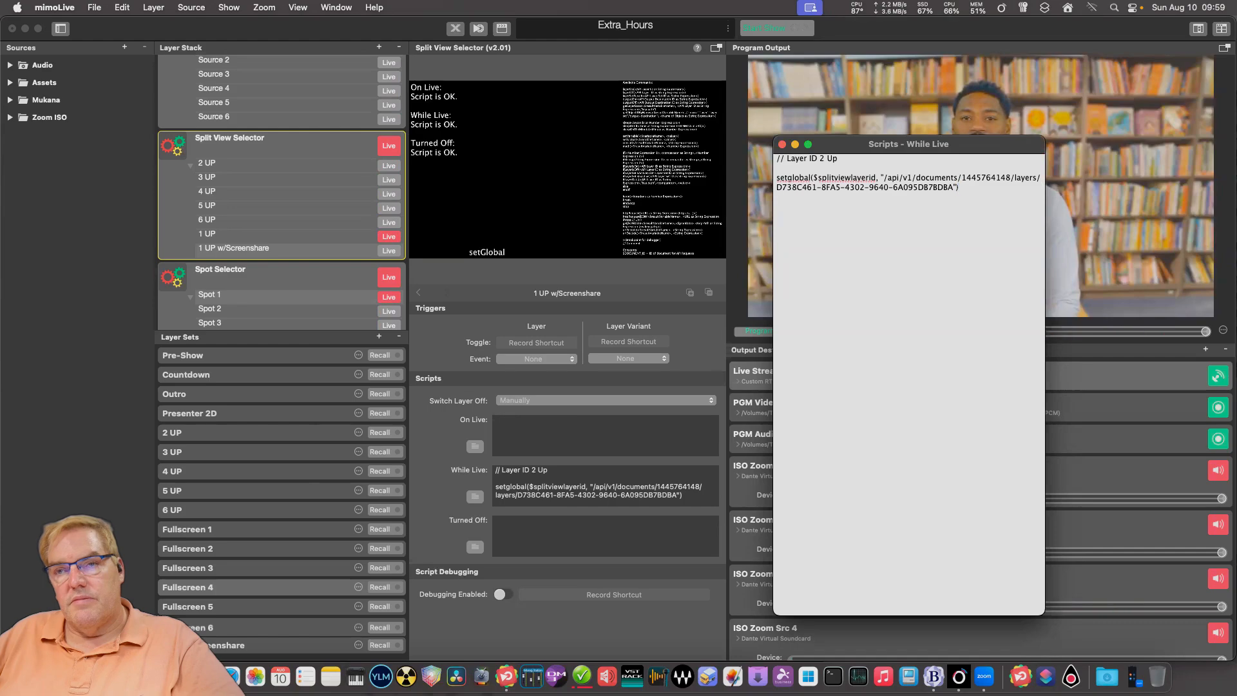
{"action": "key", "text": "super+shift+Left"}
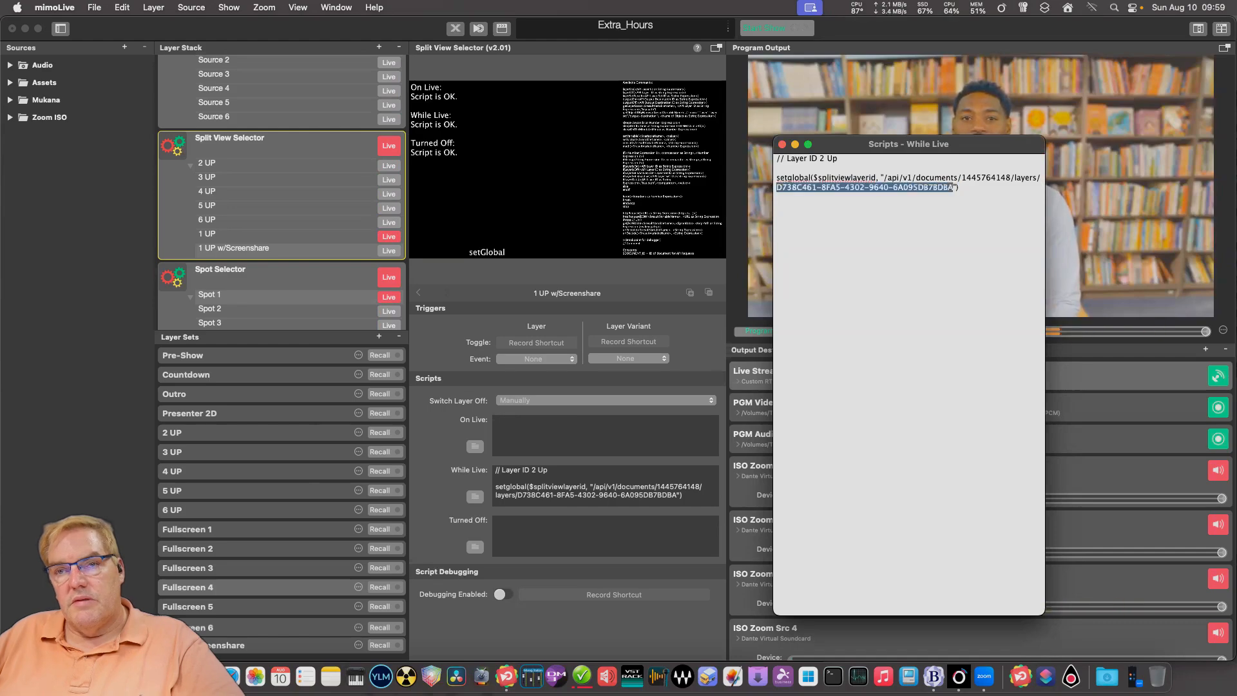
{"action": "key", "text": "super+v"}
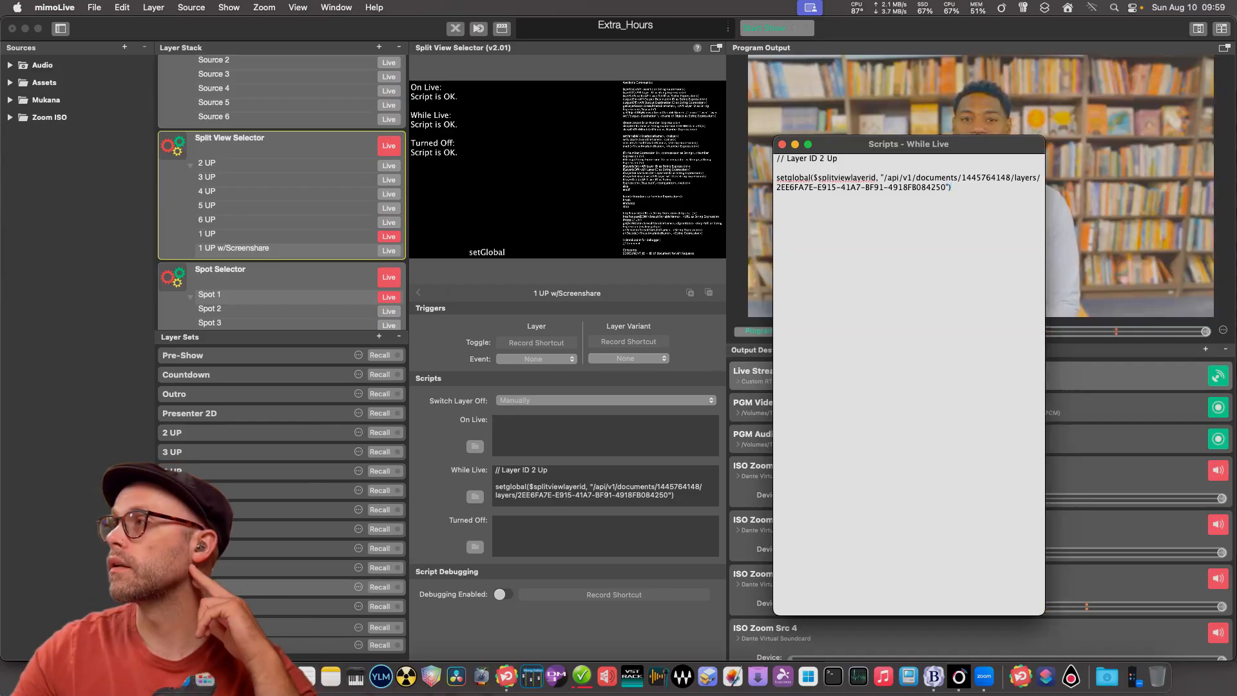
{"action": "key", "text": "super+w"}
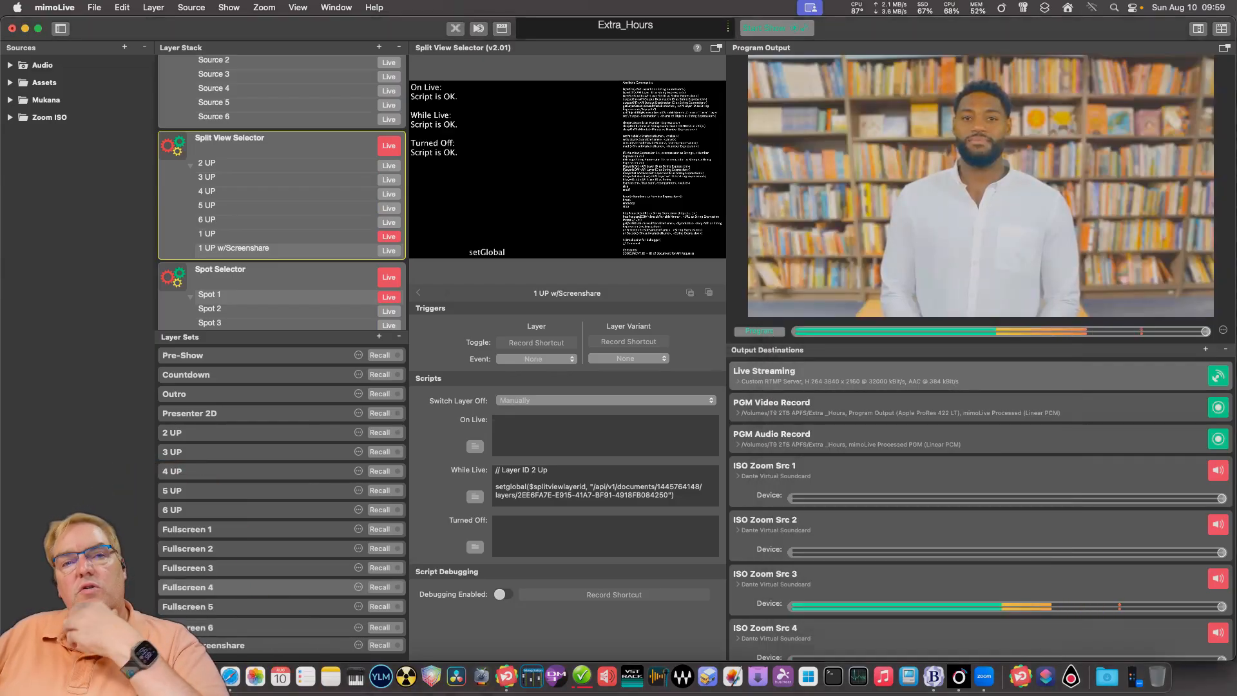
- Turn the Split View Selector off and back on so its 1 UP w/Screenshare variant goes live
{"action": "left_click", "coordinate": [389, 147]}
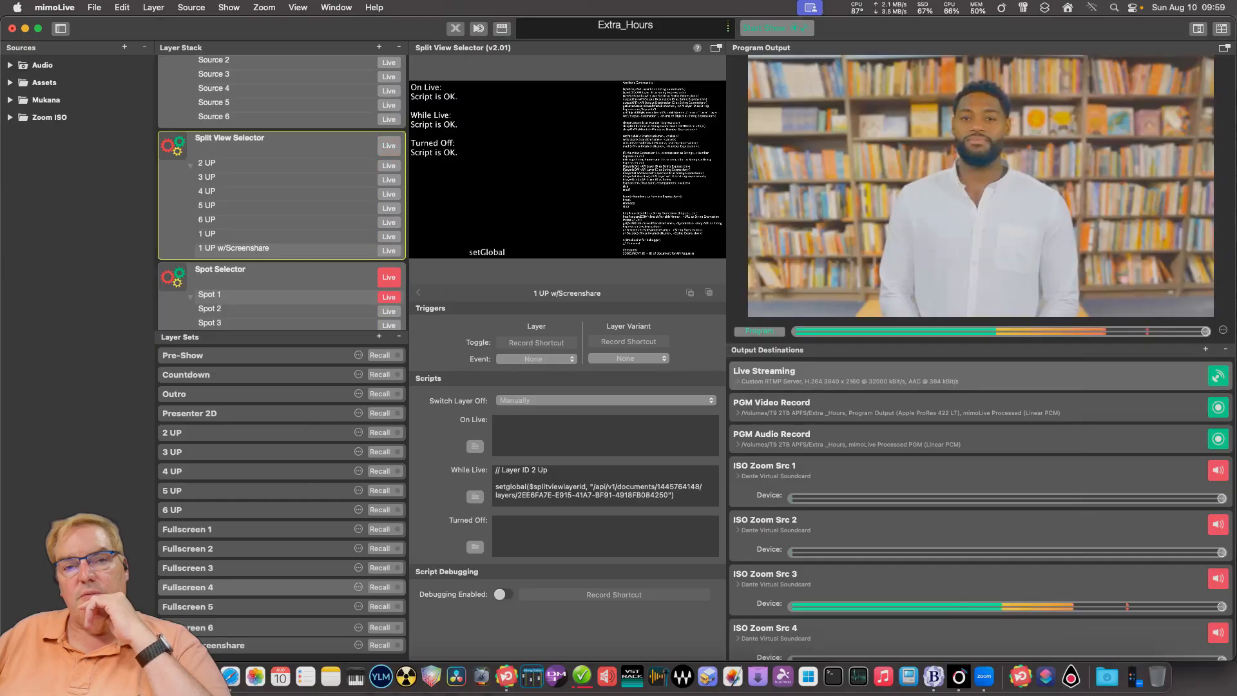
{"action": "left_click", "coordinate": [388, 146]}
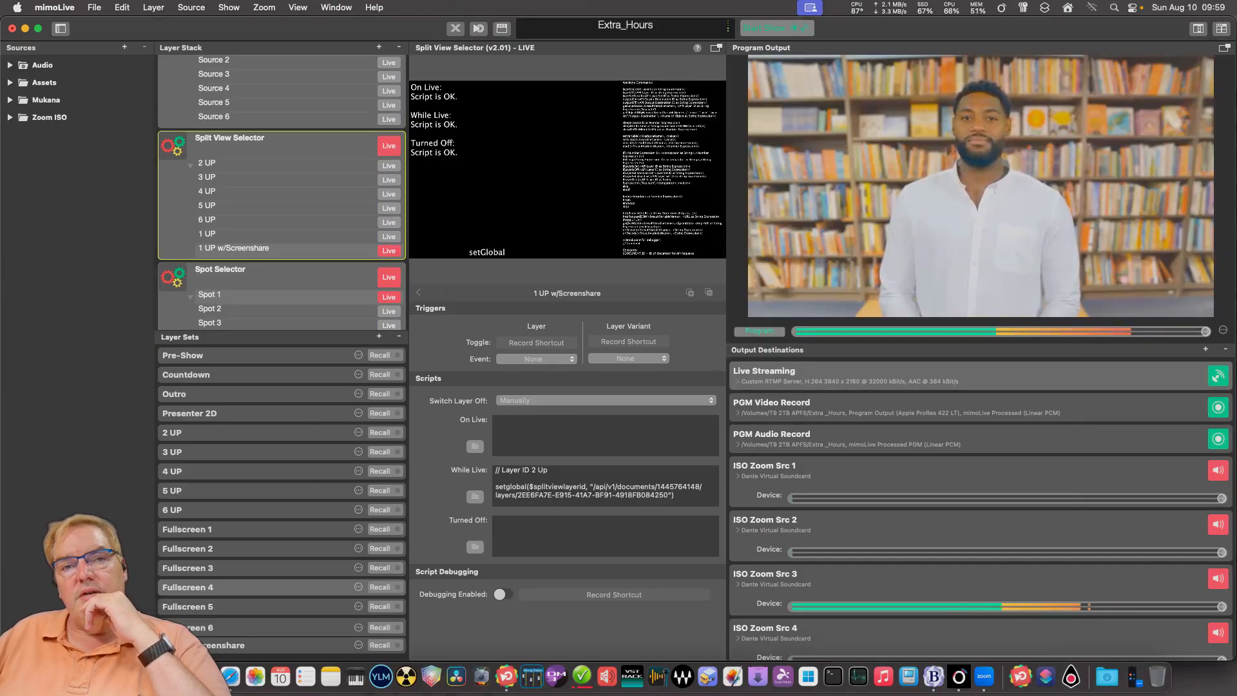
{"action": "scroll", "coordinate": [282, 193], "scroll_direction": "down", "scroll_amount": 2}
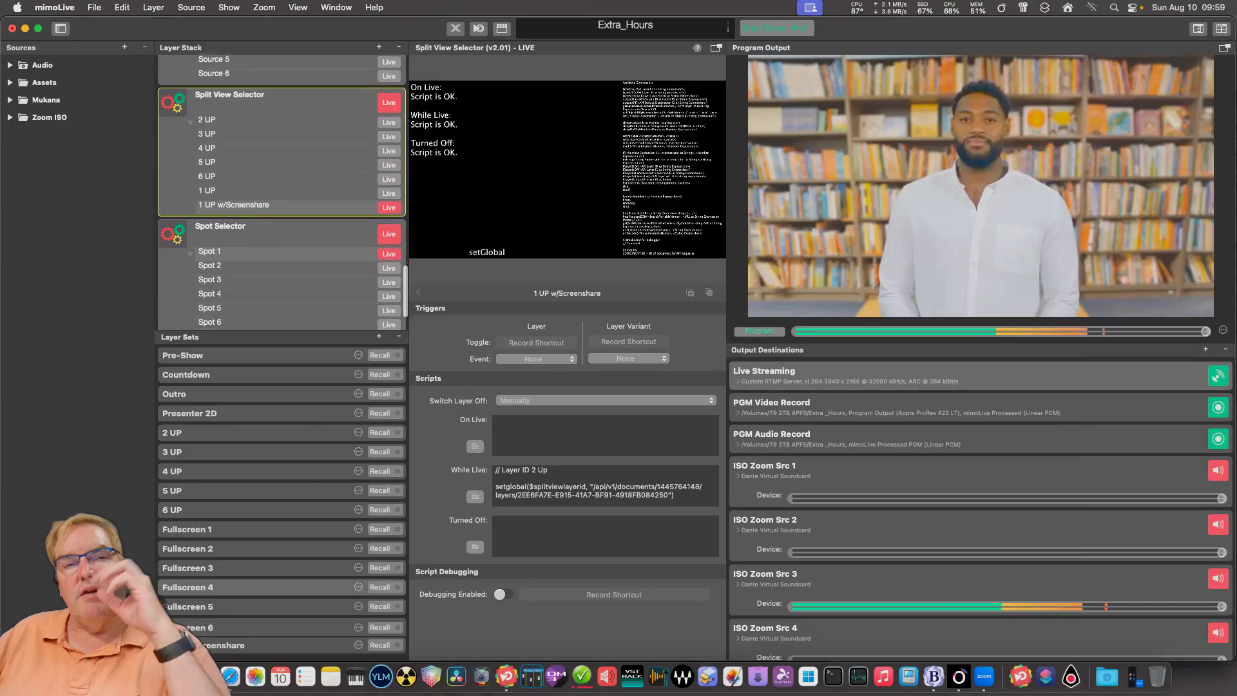
- Take the 1 UP and 6 UP split layers off air and switch the 1 UP w/Screenshare layer live
{"action": "scroll", "coordinate": [282, 194], "scroll_direction": "up", "scroll_amount": 6}
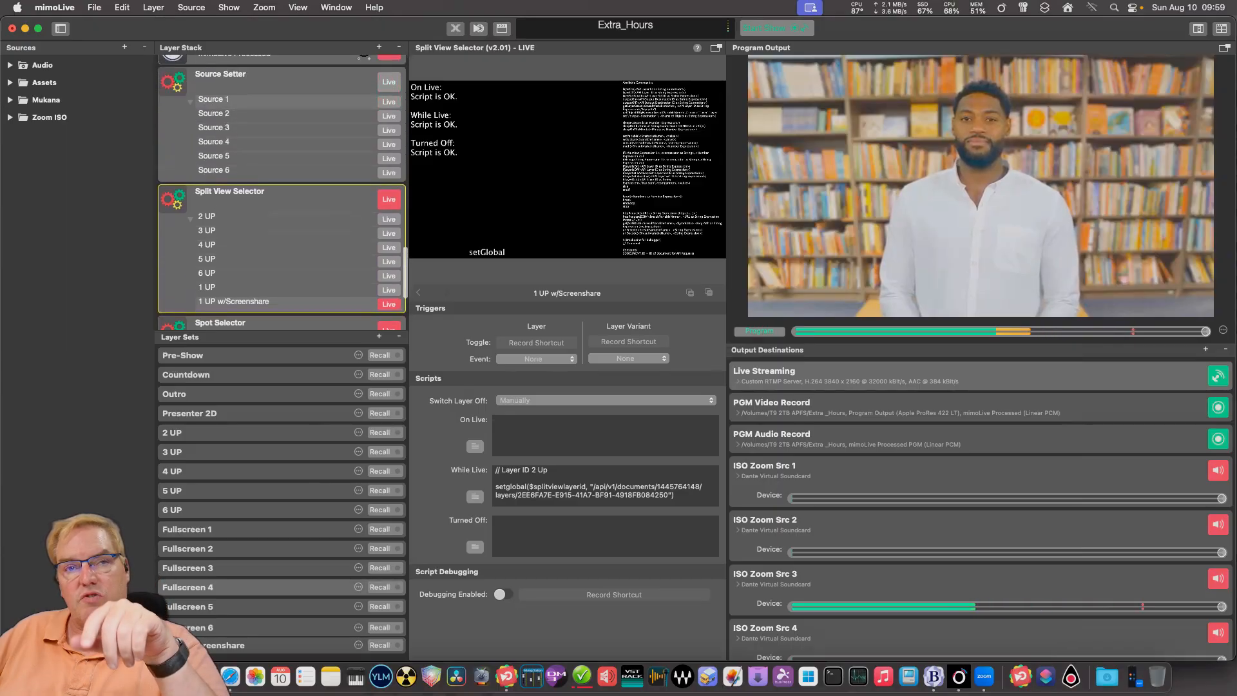
{"action": "scroll", "coordinate": [282, 193], "scroll_direction": "up", "scroll_amount": 10}
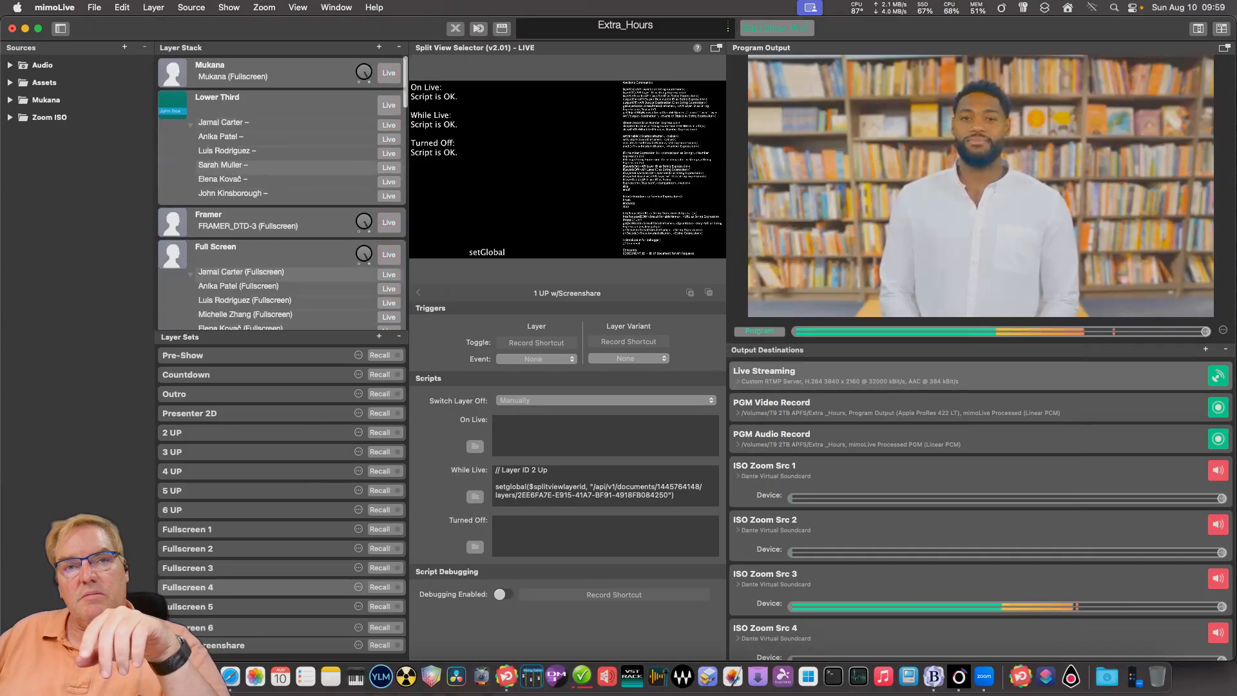
{"action": "left_click", "coordinate": [283, 266]}
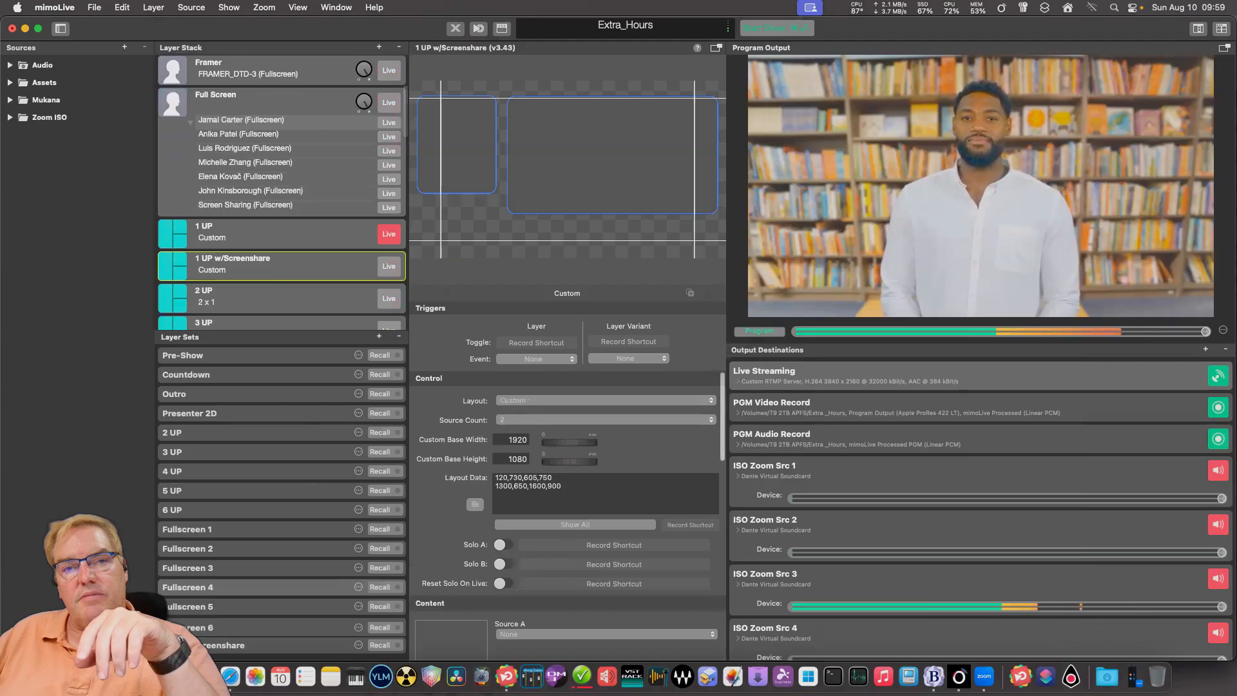
{"action": "left_click", "coordinate": [388, 235]}
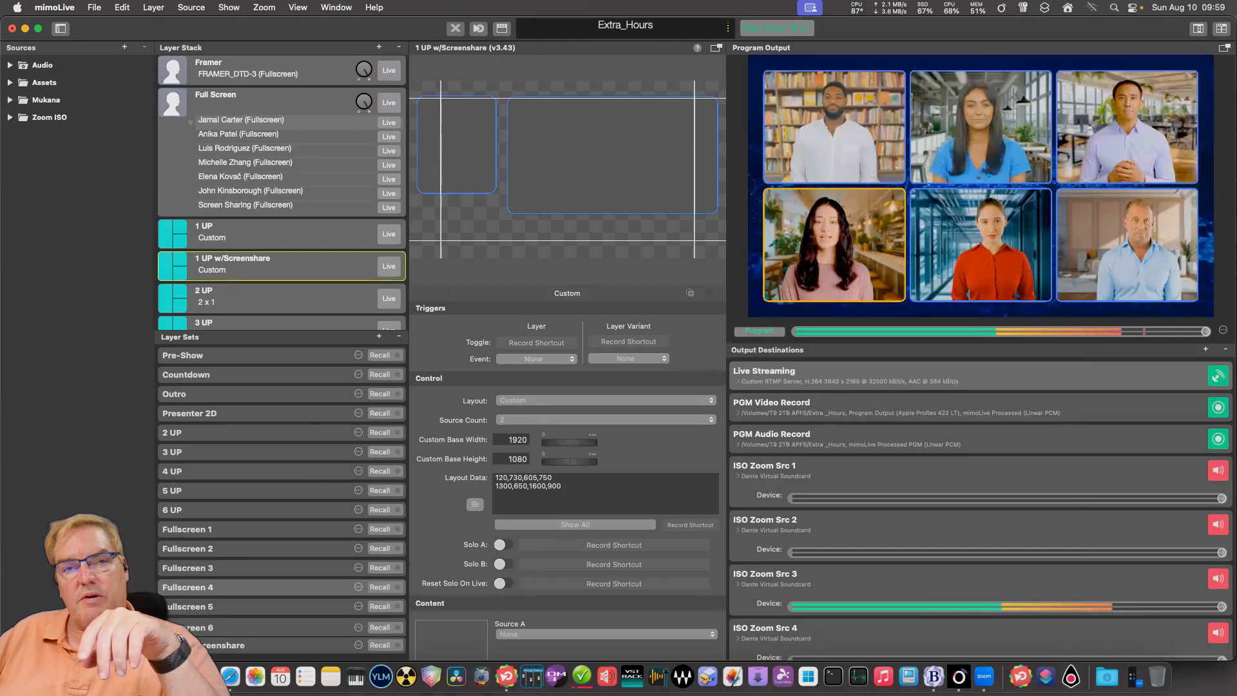
{"action": "left_click", "coordinate": [388, 266]}
{"action": "scroll", "coordinate": [282, 193], "scroll_direction": "down", "scroll_amount": 5}
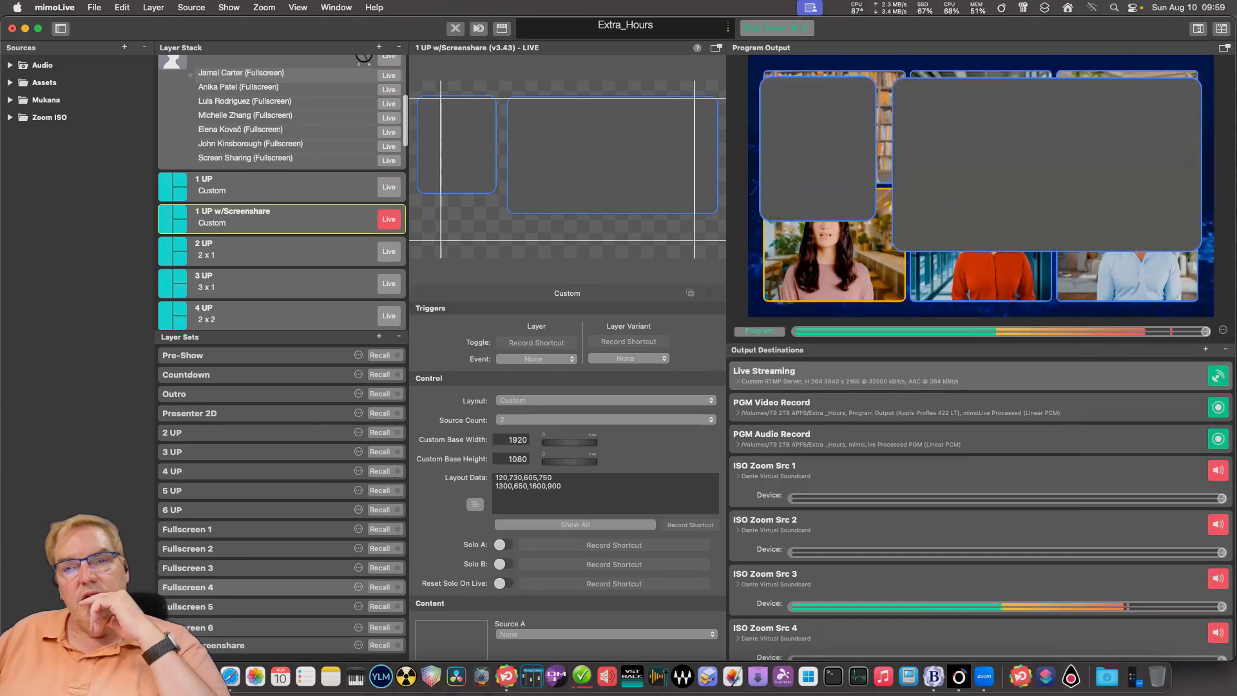
{"action": "scroll", "coordinate": [387, 252], "scroll_direction": "down", "scroll_amount": 1}
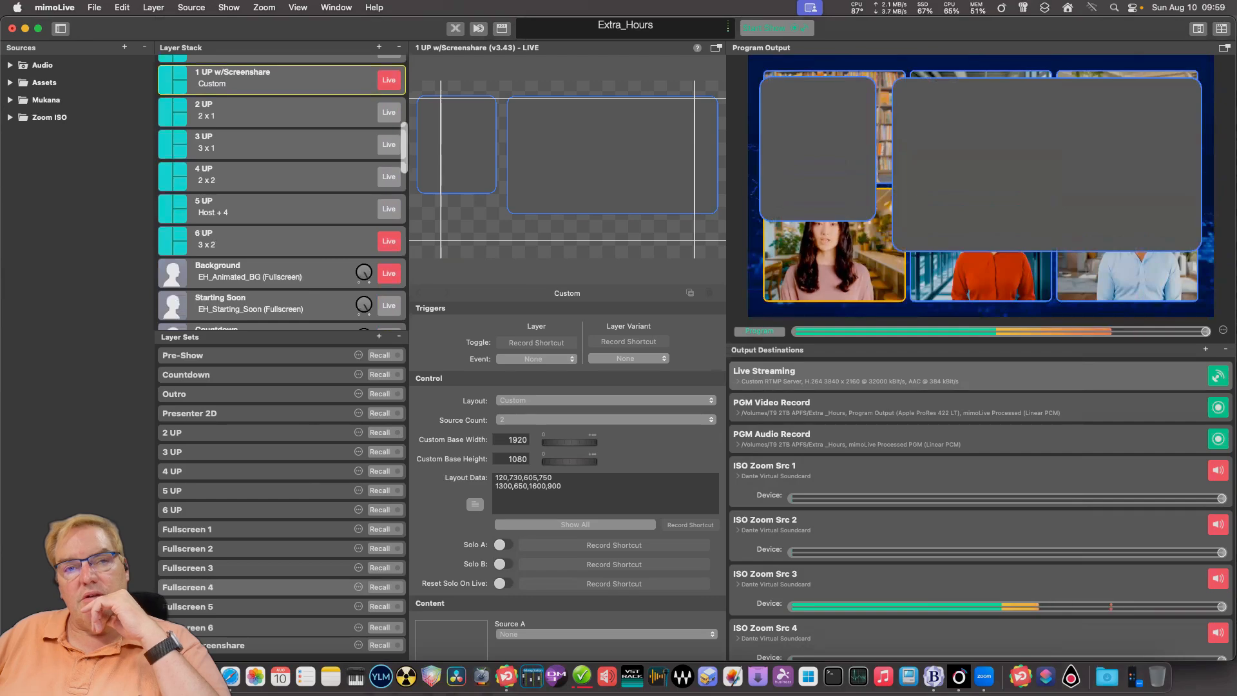
{"action": "left_click", "coordinate": [388, 241]}
- Trigger Source 1 in the Source Setter to assign it to Spot 1 of the 1 UP w/Screenshare layout
{"action": "scroll", "coordinate": [282, 194], "scroll_direction": "down", "scroll_amount": 10}
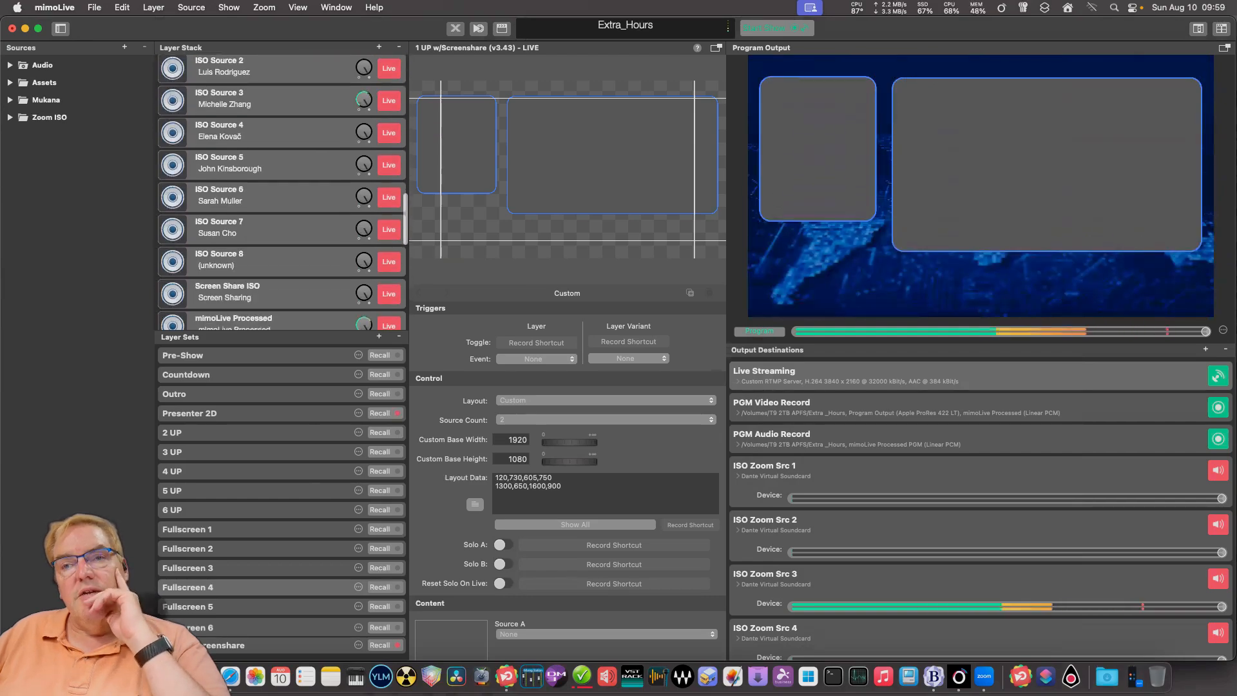
{"action": "scroll", "coordinate": [282, 193], "scroll_direction": "down", "scroll_amount": 4}
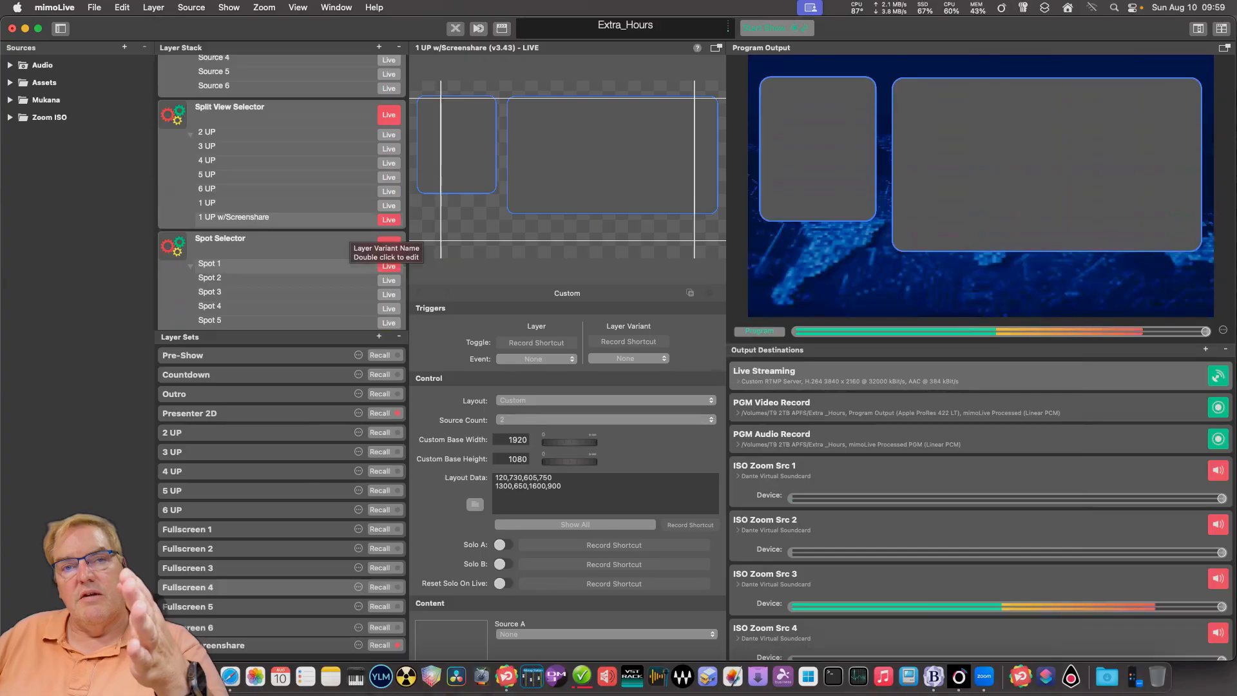
{"action": "scroll", "coordinate": [282, 194], "scroll_direction": "up", "scroll_amount": 4}
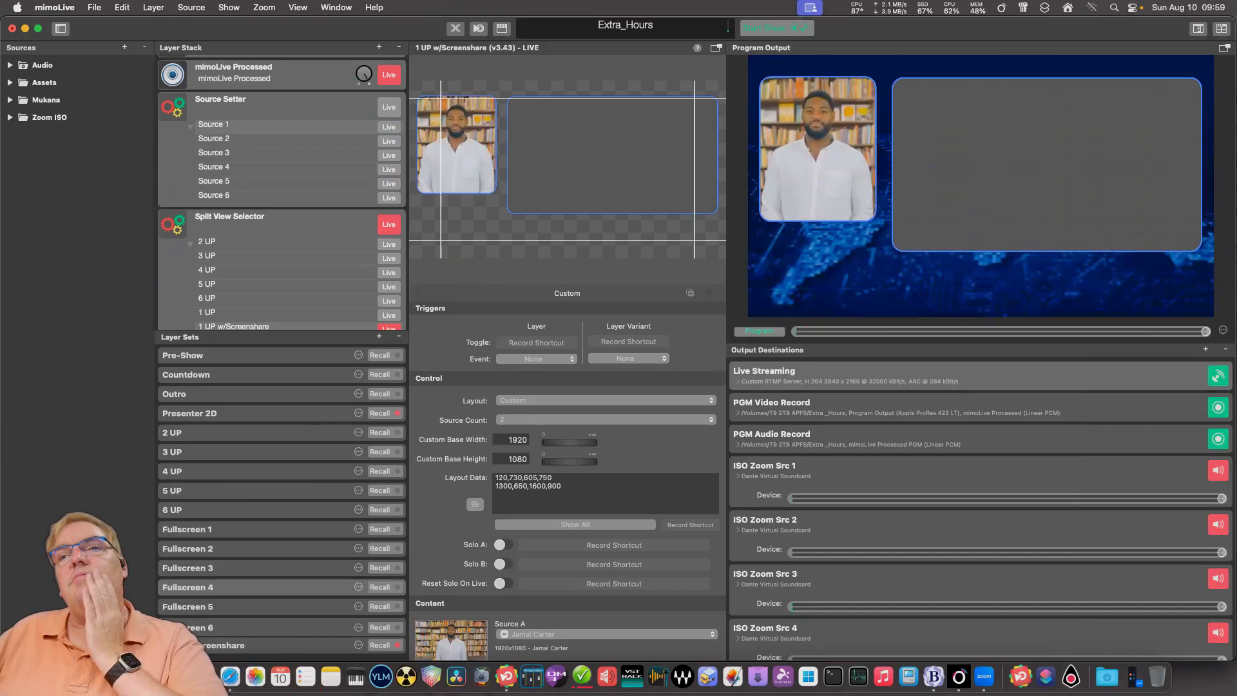
{"action": "scroll", "coordinate": [282, 193], "scroll_direction": "down", "scroll_amount": 5}
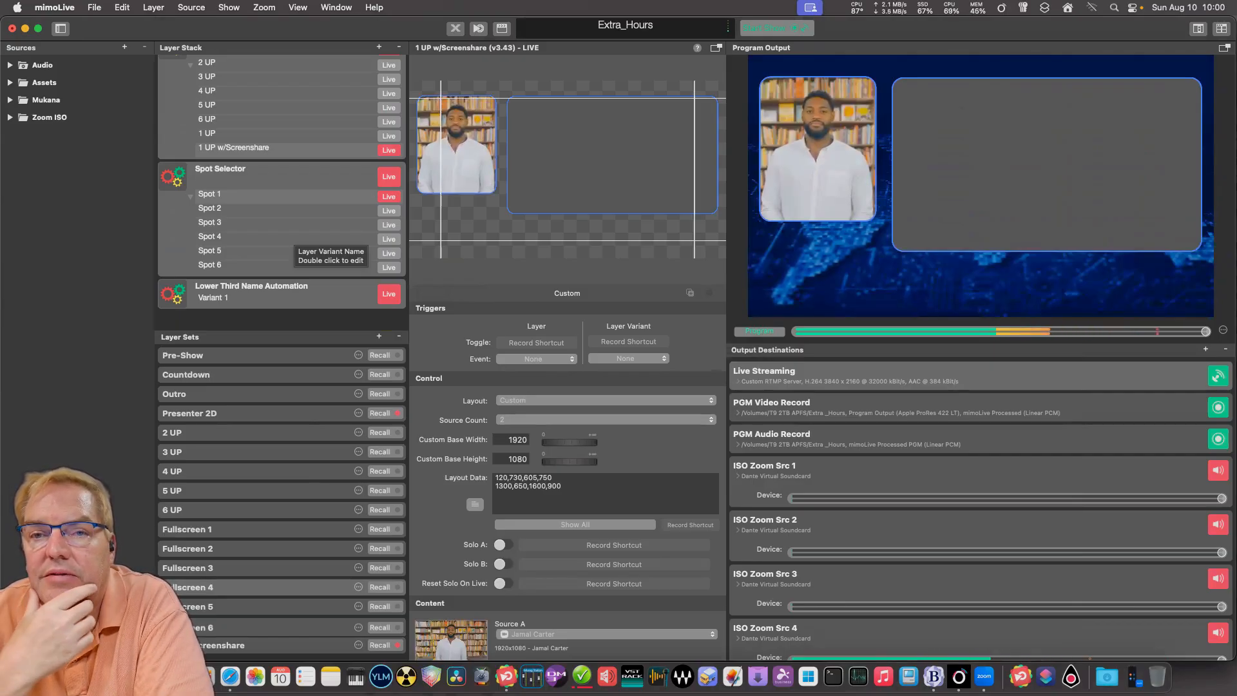
{"action": "scroll", "coordinate": [289, 239], "scroll_direction": "up", "scroll_amount": 10}
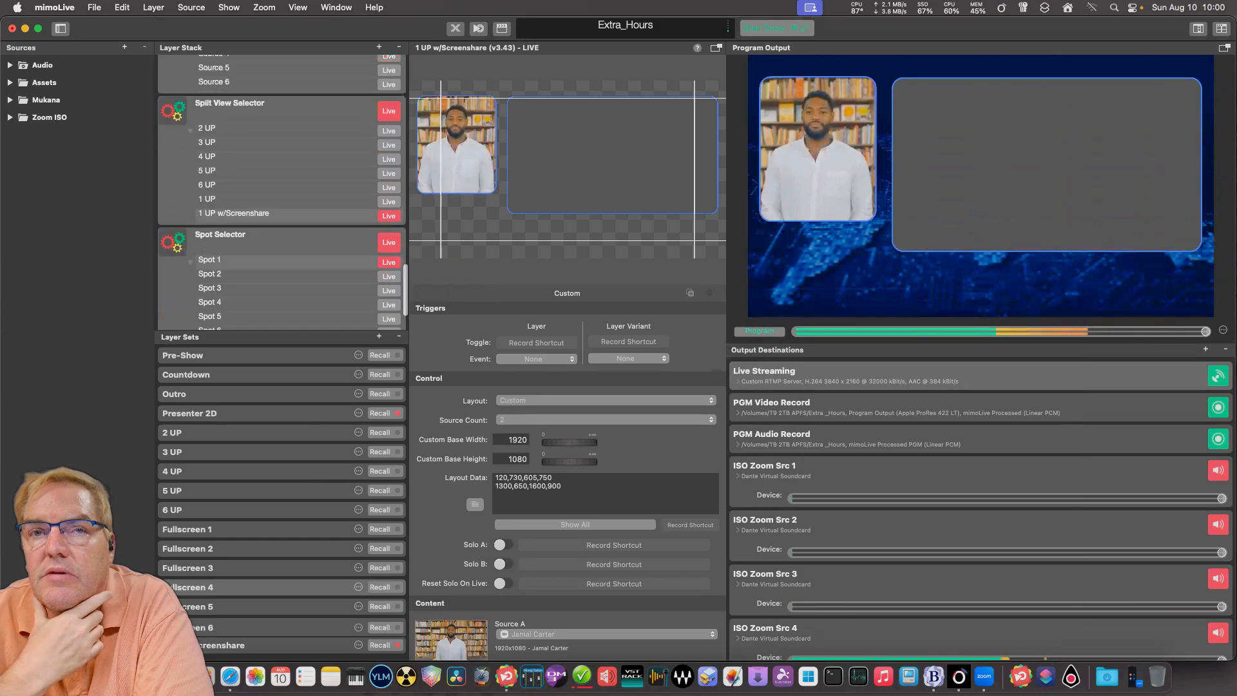
- Examine the 1 UP split layer's layout settings and the 1 UP variant's script in the Split View Selector
{"action": "scroll", "coordinate": [282, 193], "scroll_direction": "down", "scroll_amount": 8}
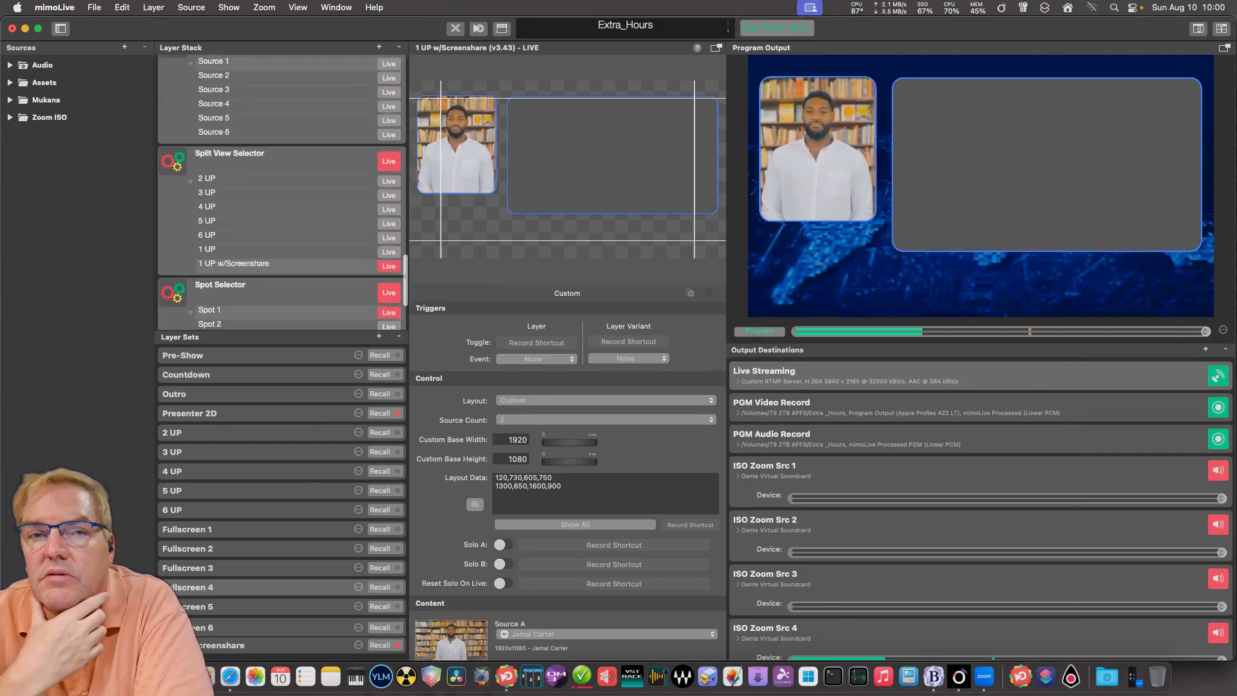
{"action": "scroll", "coordinate": [277, 248], "scroll_direction": "up", "scroll_amount": 15}
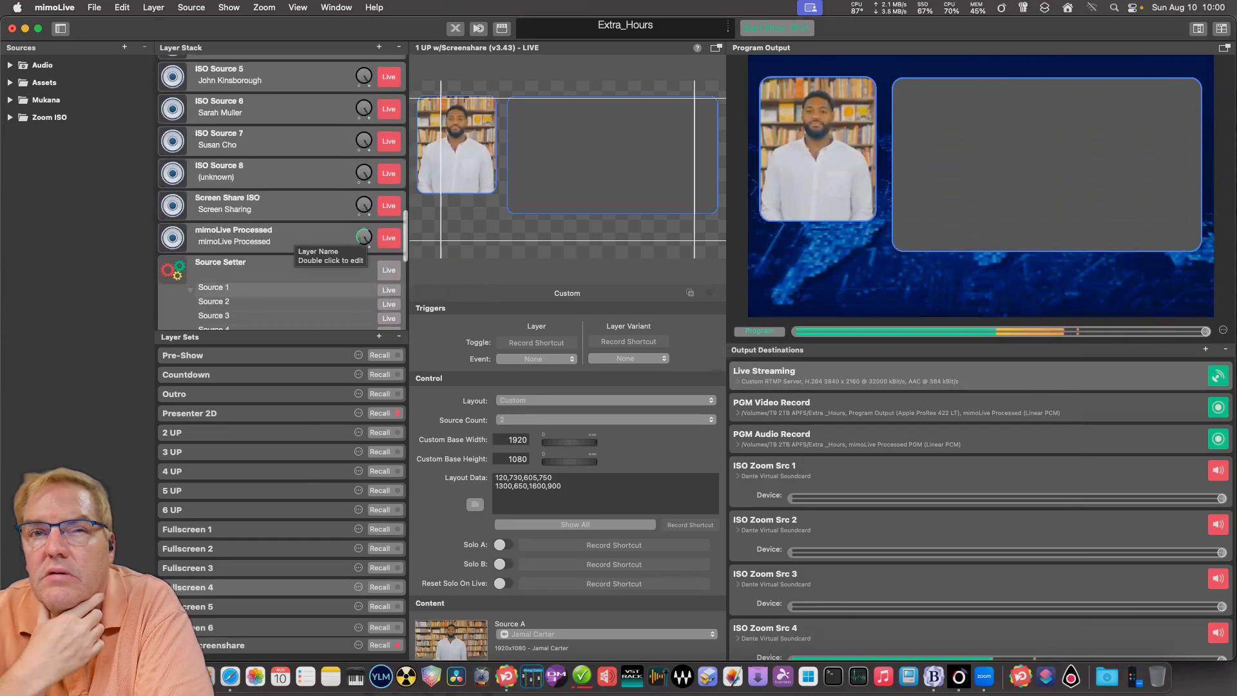
{"action": "scroll", "coordinate": [282, 194], "scroll_direction": "up", "scroll_amount": 8}
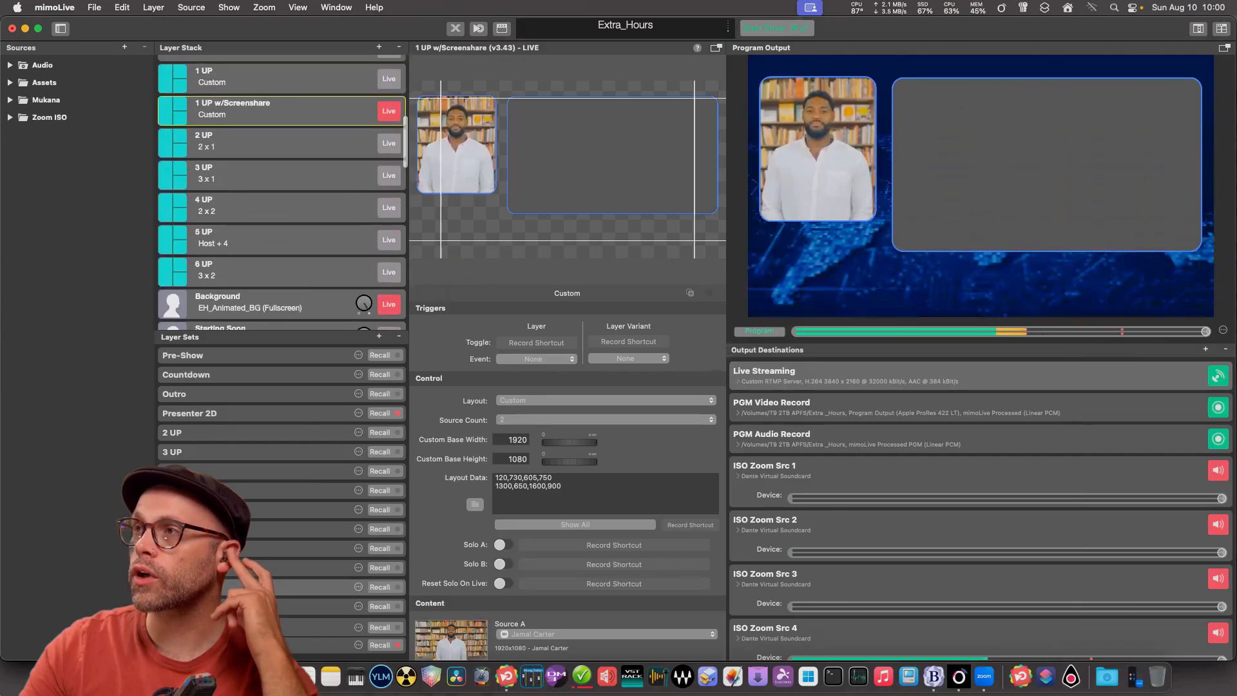
{"action": "left_click", "coordinate": [283, 129]}
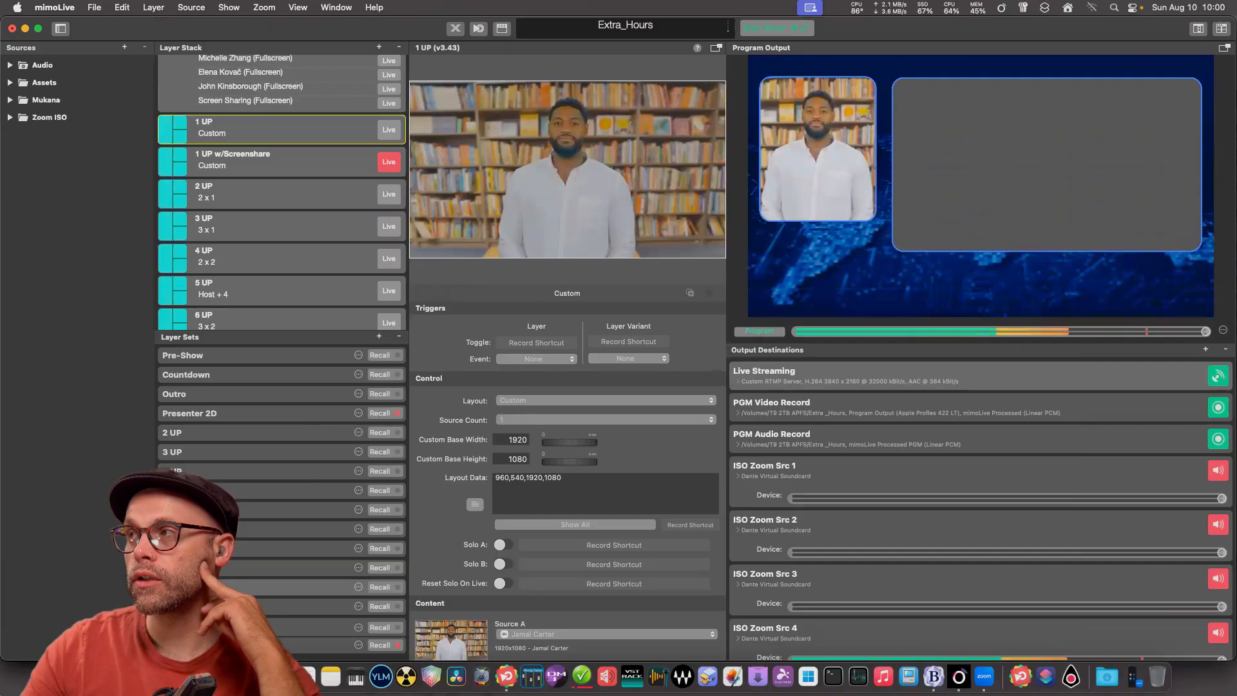
{"action": "scroll", "coordinate": [281, 193], "scroll_direction": "down", "scroll_amount": 10}
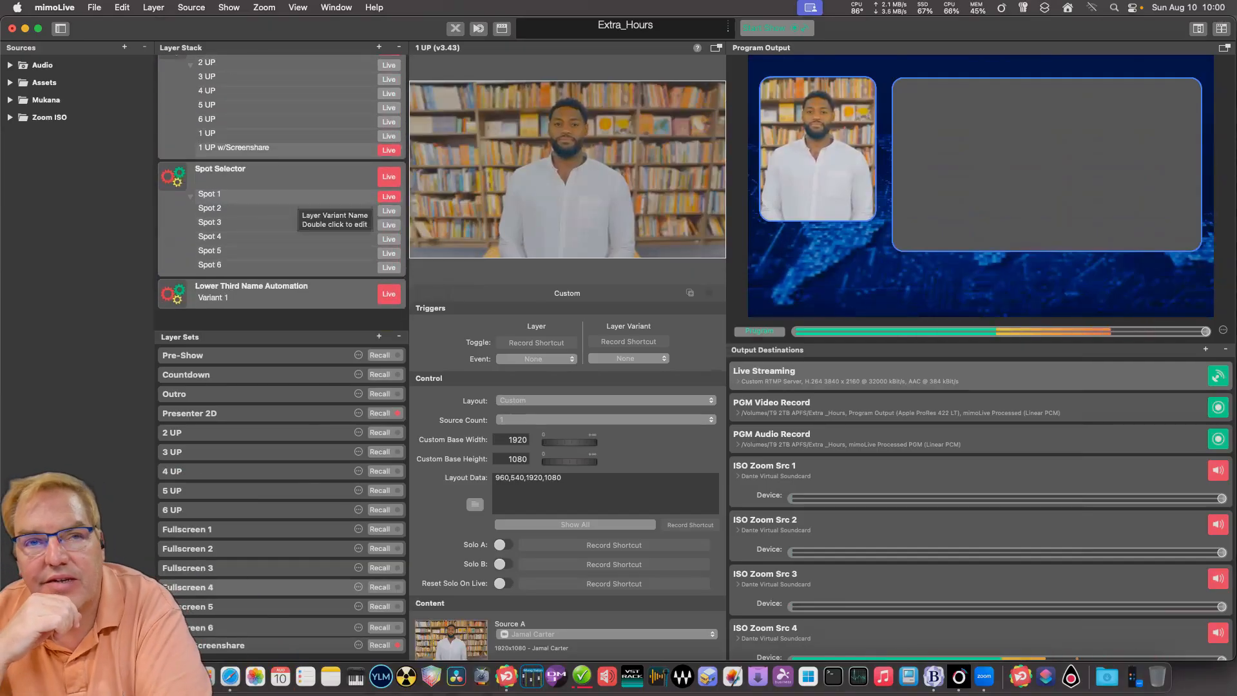
{"action": "scroll", "coordinate": [293, 206], "scroll_direction": "up", "scroll_amount": 3}
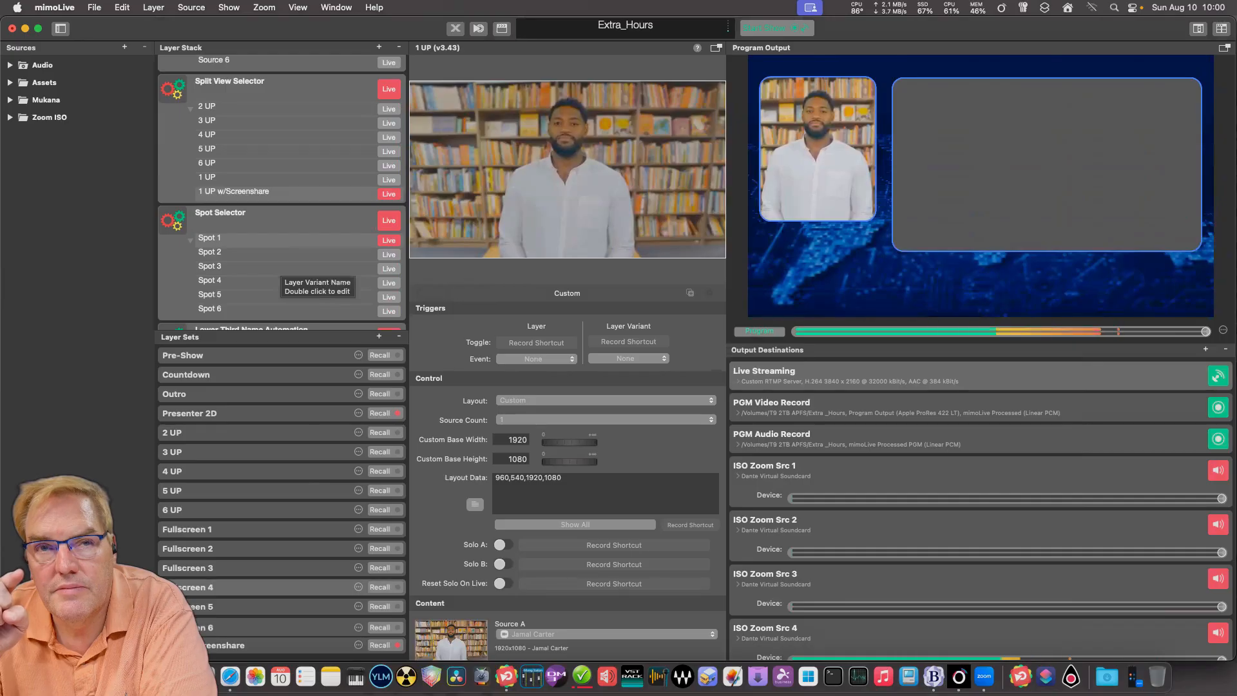
{"action": "left_click", "coordinate": [277, 178]}
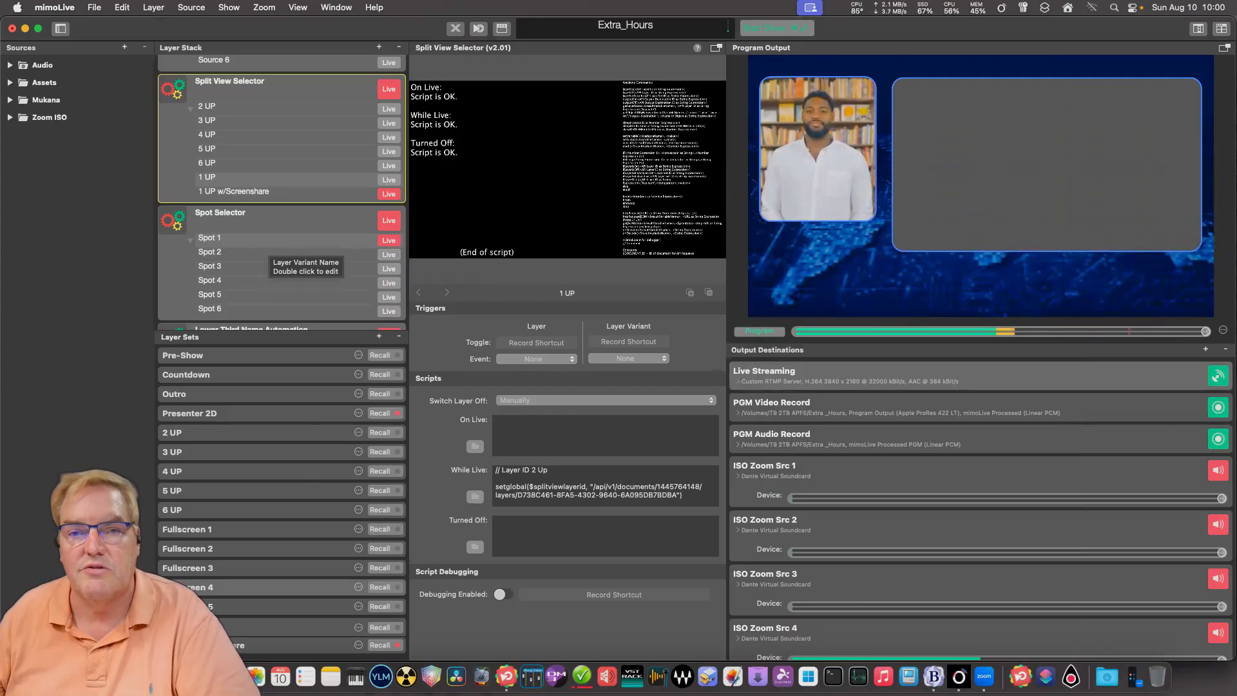
- Examine the While Live script of Lower Third Name Automation in an enlarged script editor and close it
{"action": "scroll", "coordinate": [303, 258], "scroll_direction": "down", "scroll_amount": 3}
{"action": "left_click", "coordinate": [277, 293]}
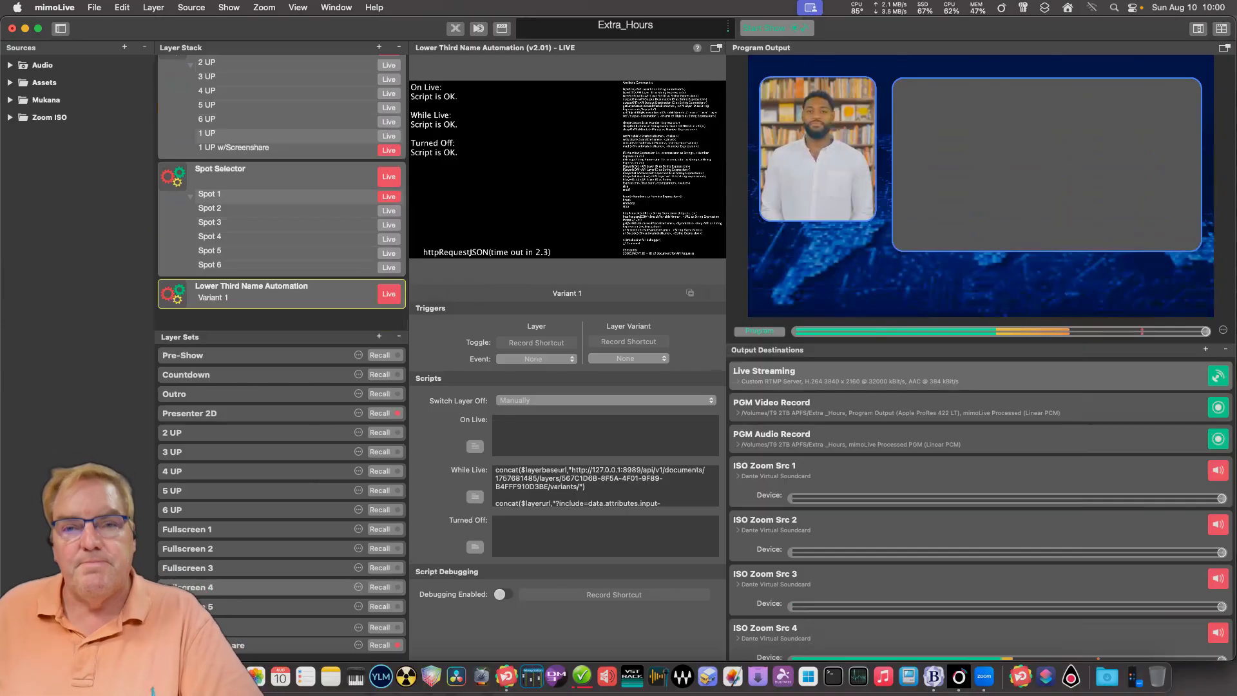
{"action": "left_click", "coordinate": [475, 497]}
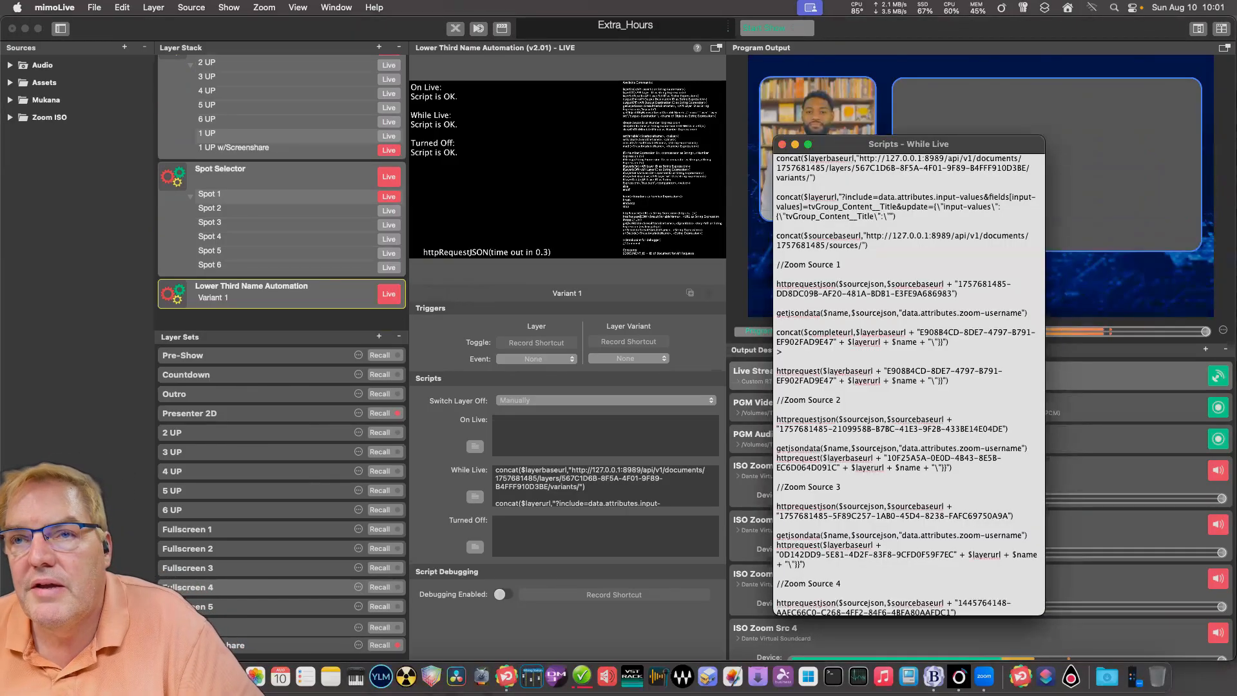
{"action": "left_click_drag", "start_coordinate": [773, 136], "coordinate": [691, 73]}
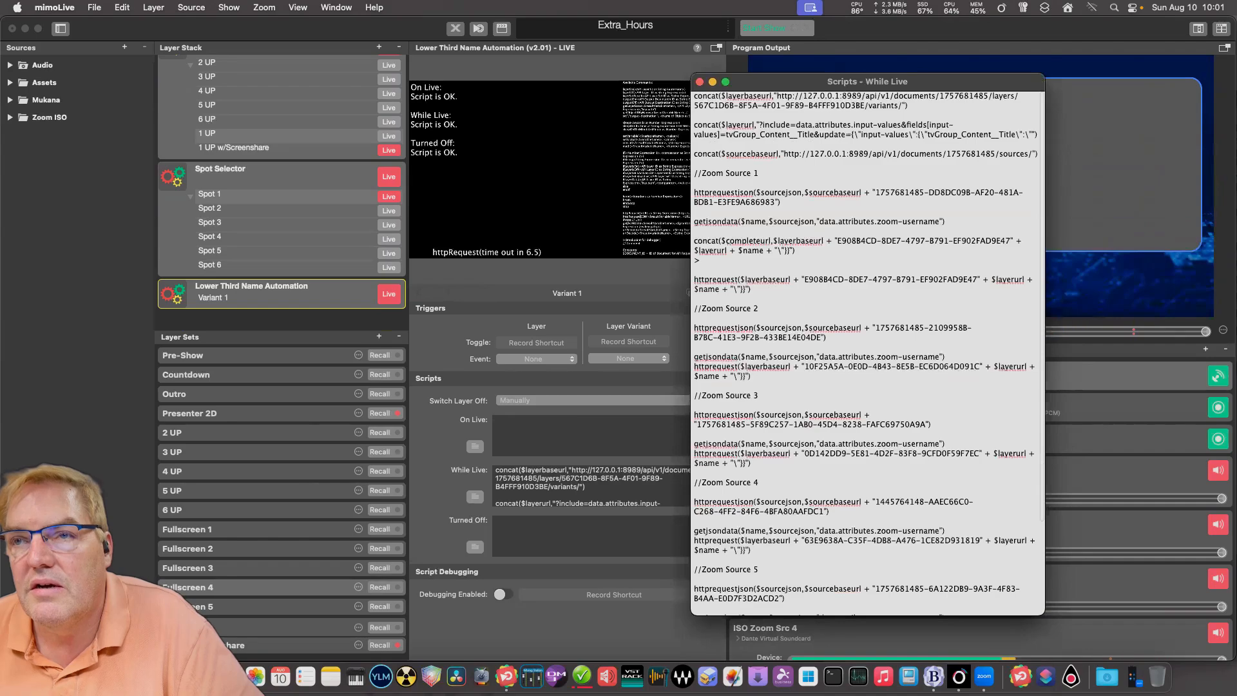
{"action": "left_click_drag", "start_coordinate": [806, 81], "coordinate": [617, 50]}
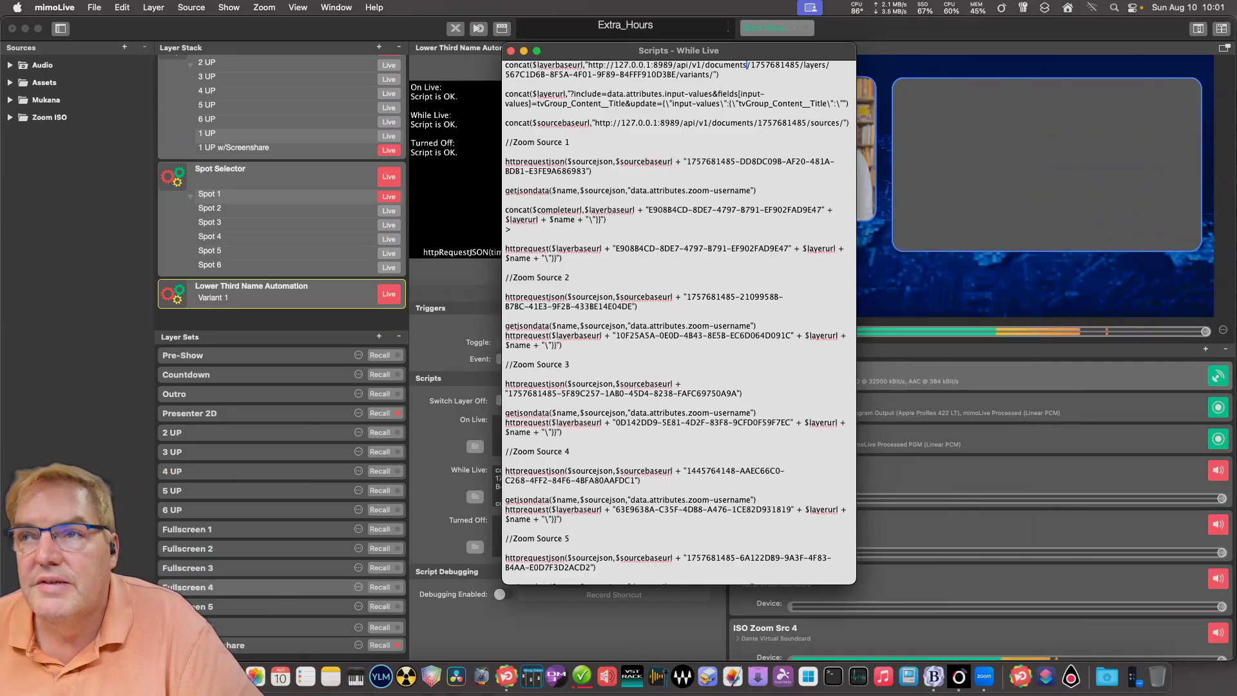
{"action": "left_click", "coordinate": [511, 51]}
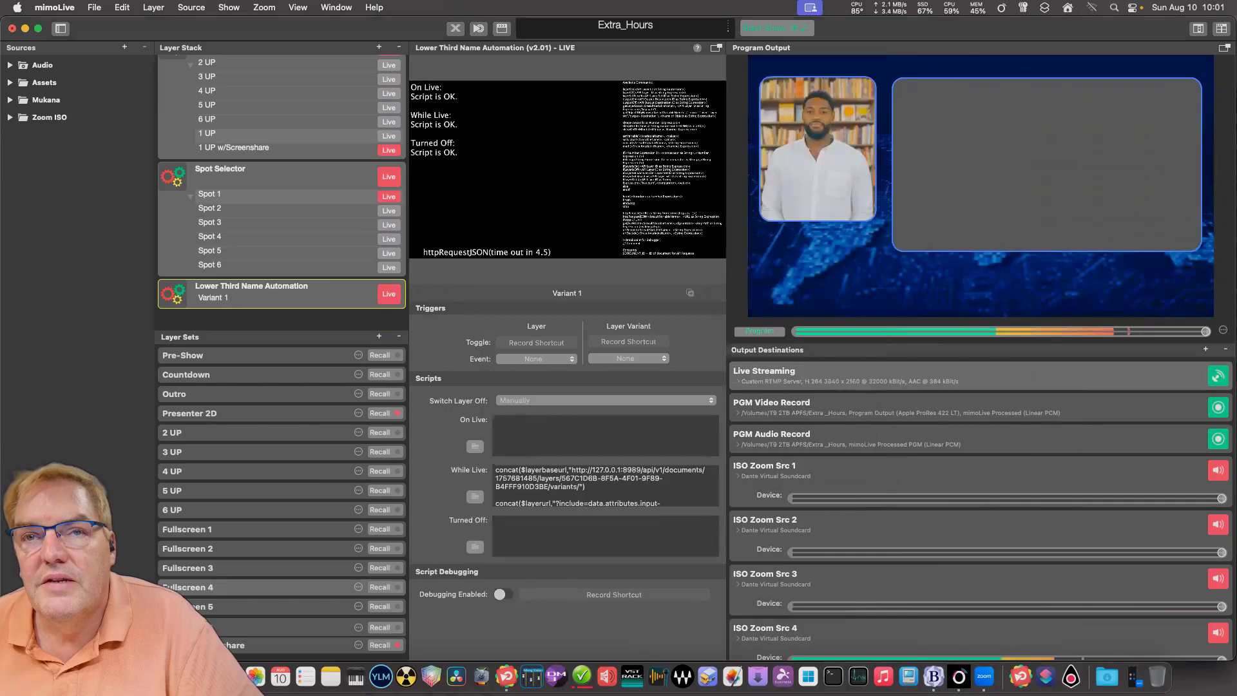
- Compare the layout settings of the 1 UP and 1 UP w/Screenshare split layers
{"action": "scroll", "coordinate": [282, 194], "scroll_direction": "up", "scroll_amount": 10}
{"action": "scroll", "coordinate": [281, 194], "scroll_direction": "down", "scroll_amount": 10}
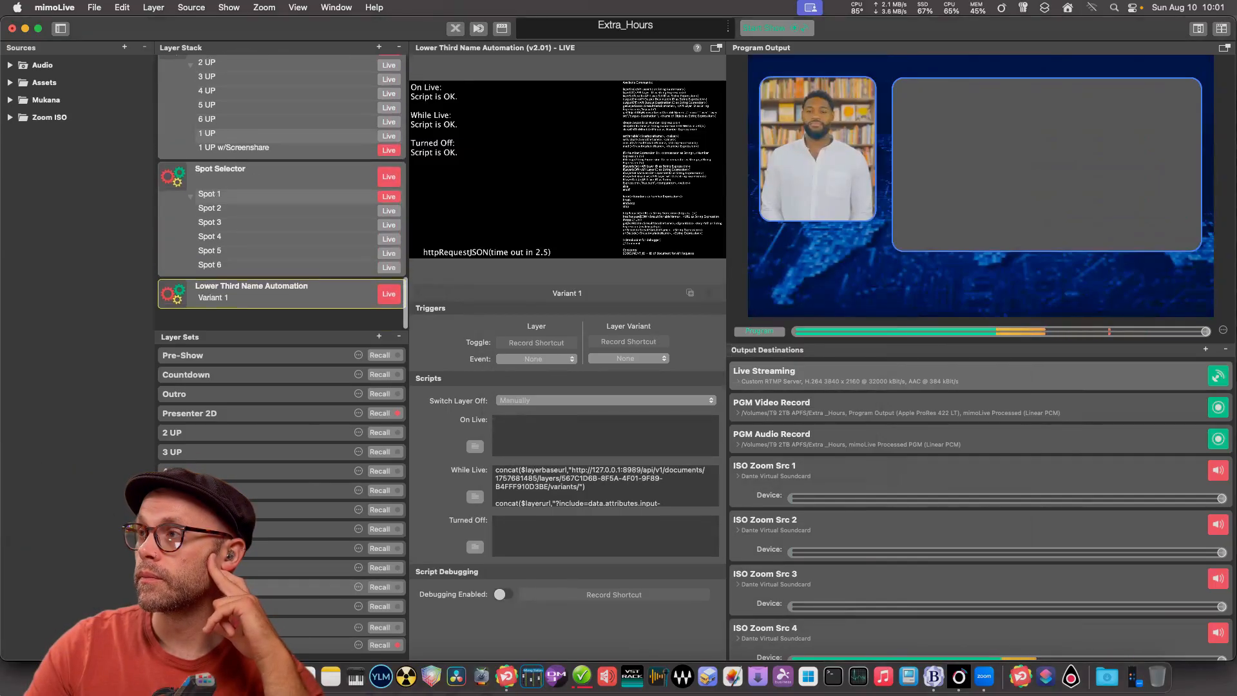
{"action": "scroll", "coordinate": [282, 193], "scroll_direction": "up", "scroll_amount": 10}
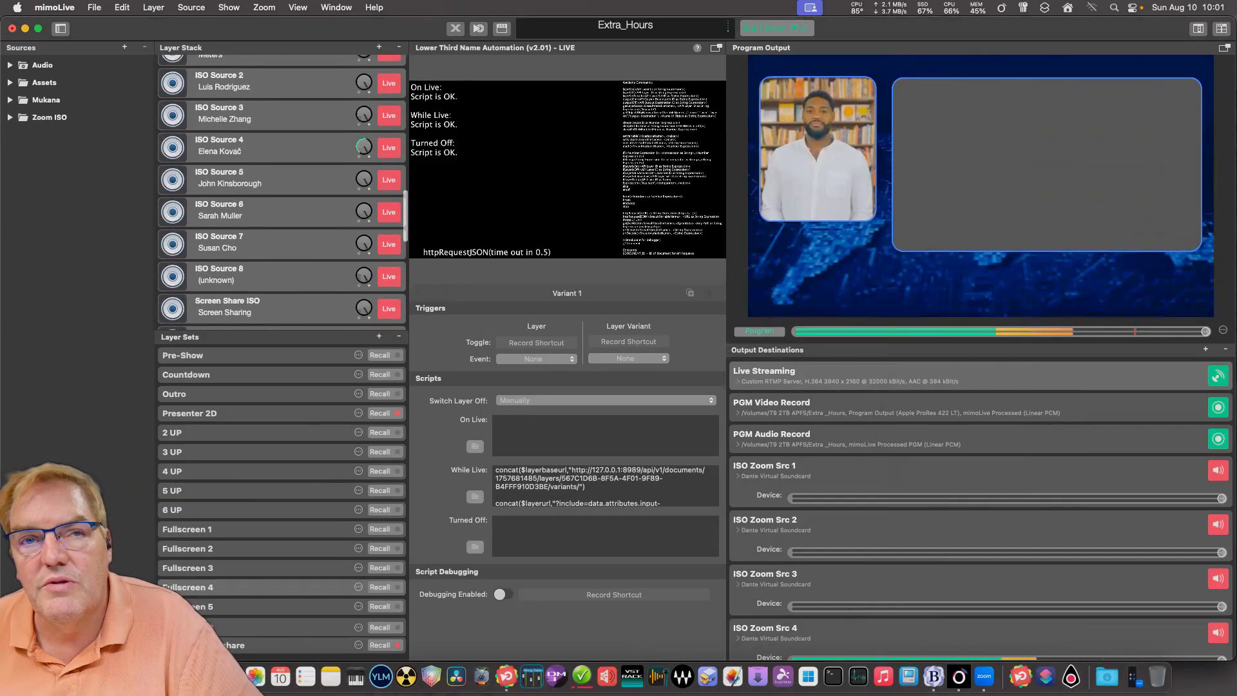
{"action": "scroll", "coordinate": [282, 194], "scroll_direction": "down", "scroll_amount": 5}
{"action": "scroll", "coordinate": [281, 193], "scroll_direction": "up", "scroll_amount": 5}
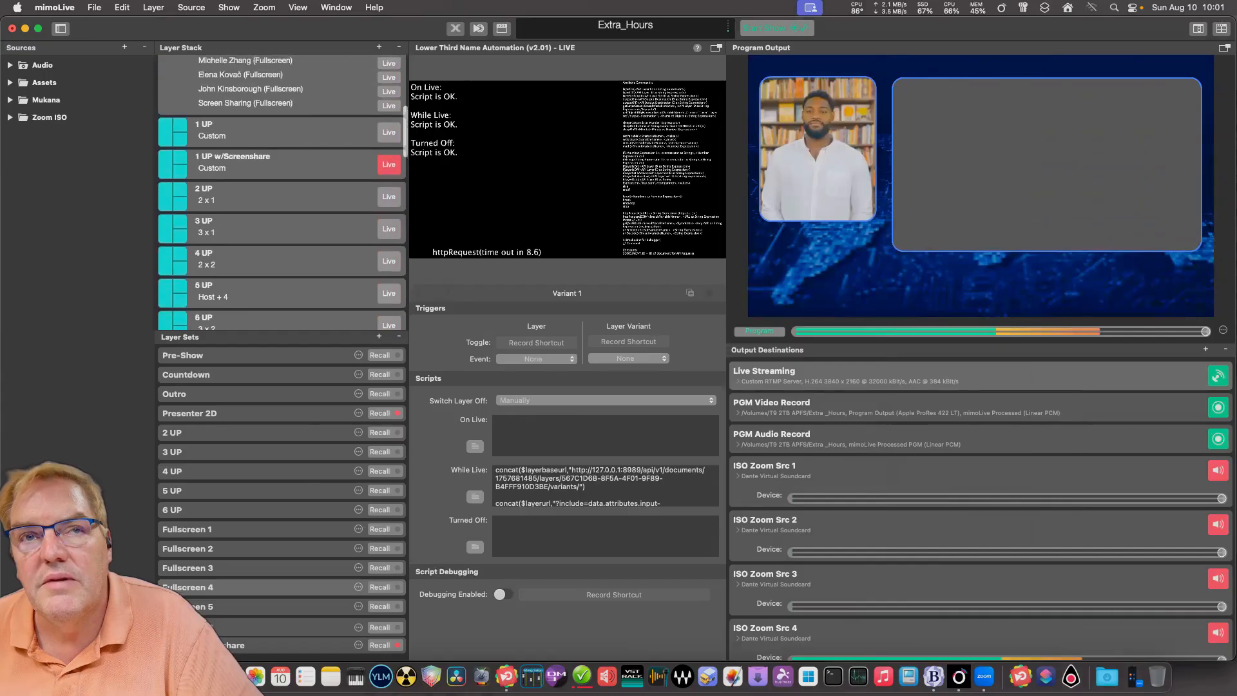
{"action": "left_click", "coordinate": [281, 264]}
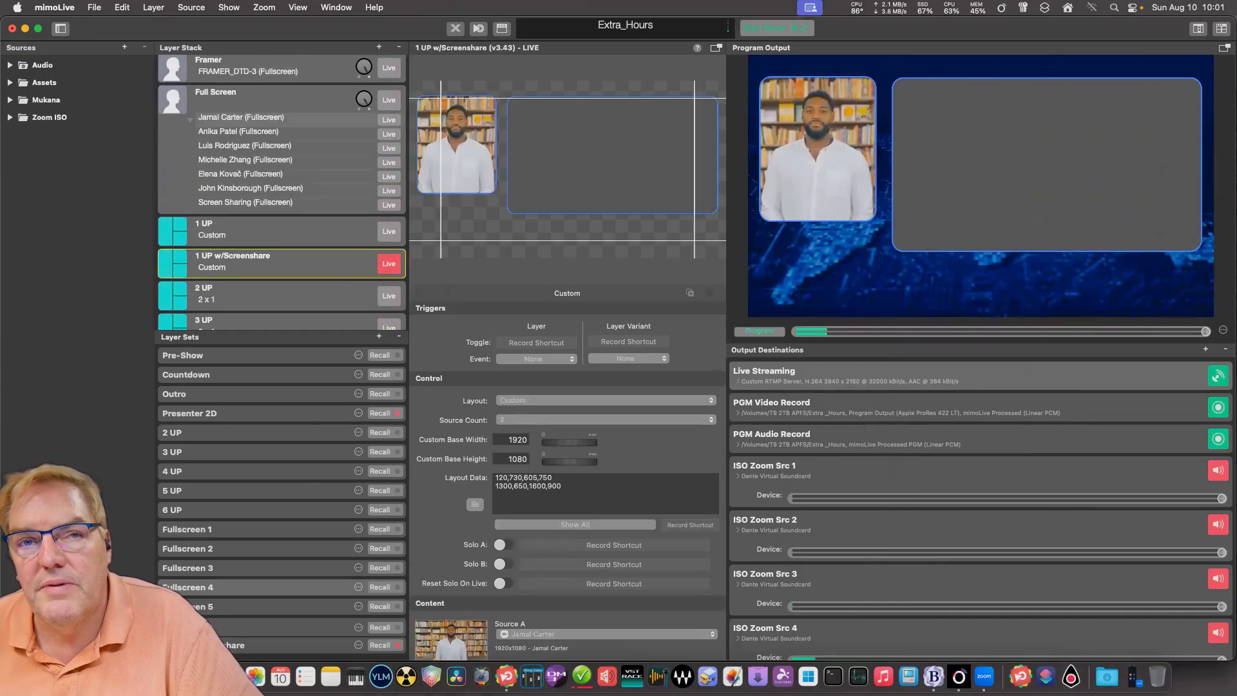
{"action": "left_click", "coordinate": [281, 231]}
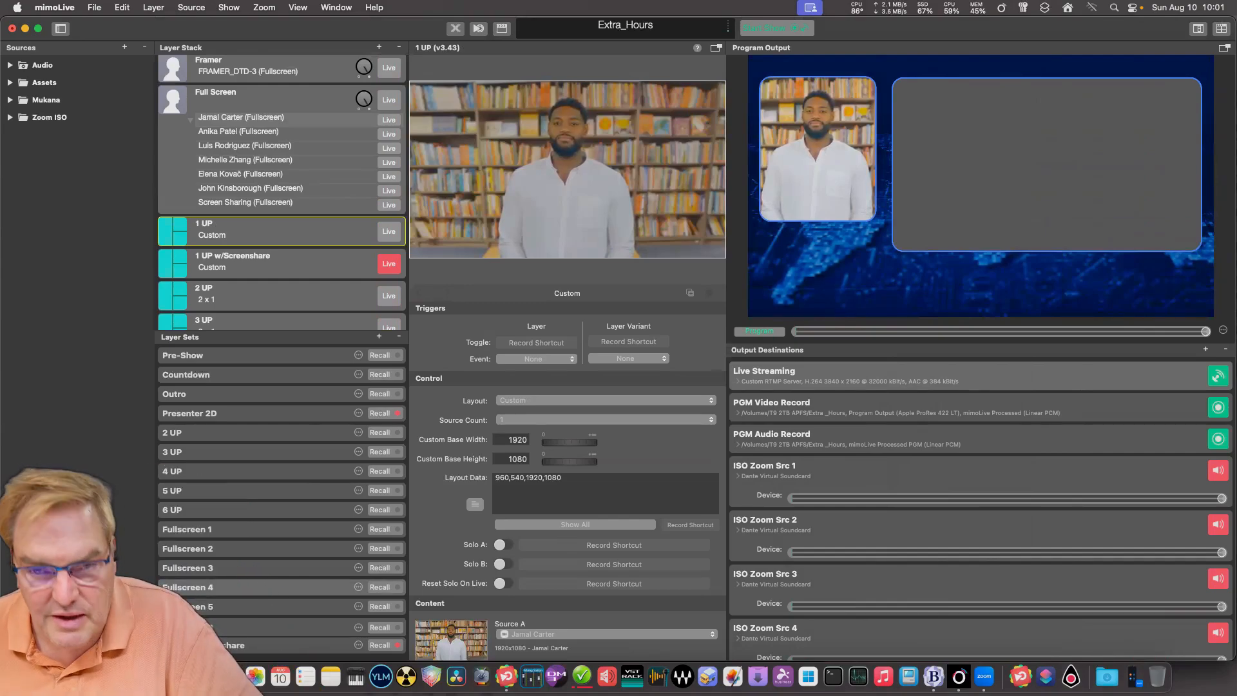
{"action": "left_click", "coordinate": [94, 8]}
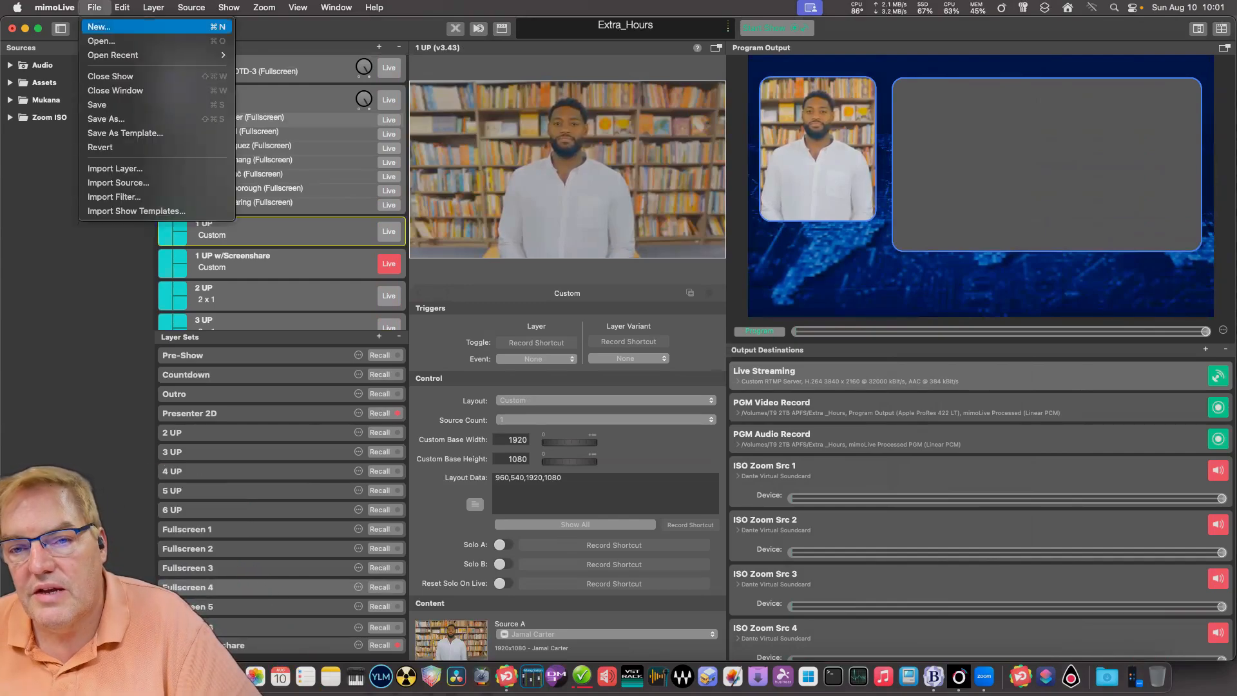
{"action": "left_click", "coordinate": [106, 238]}
{"action": "left_click", "coordinate": [232, 261]}
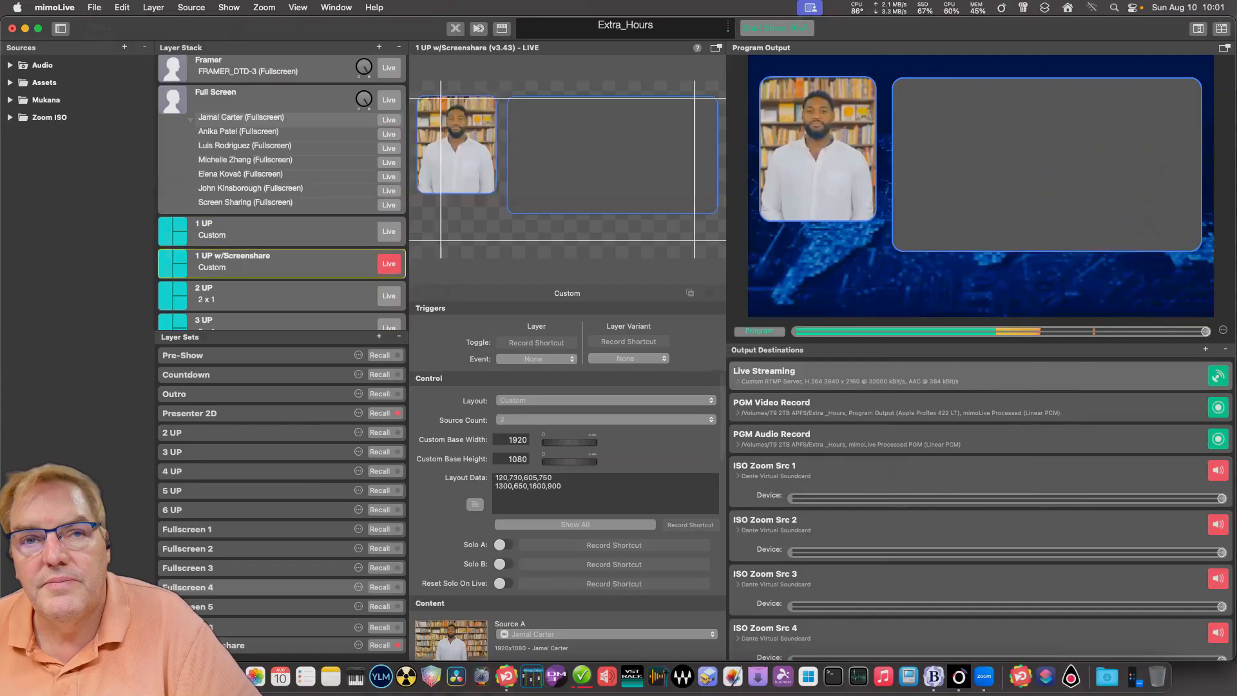
- Save the show as a new file named Extra_Hours_v3 in the mimoLive_Templates folder
{"action": "left_click", "coordinate": [94, 8]}
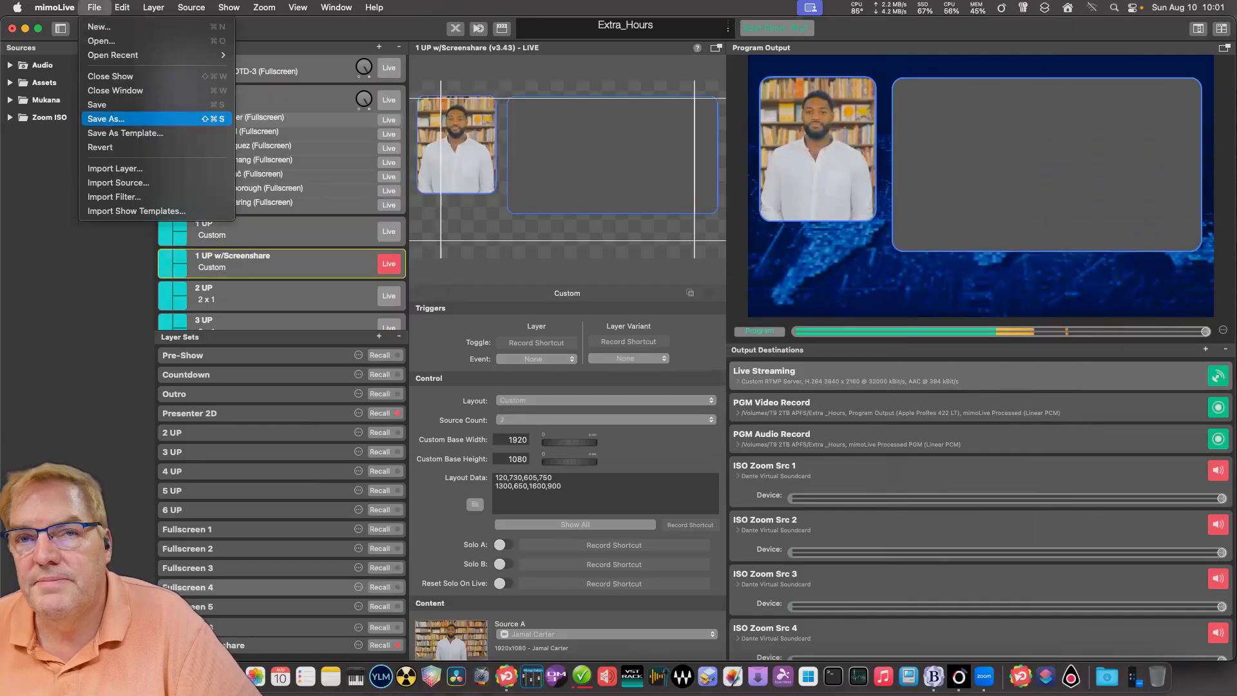
{"action": "left_click", "coordinate": [107, 119]}
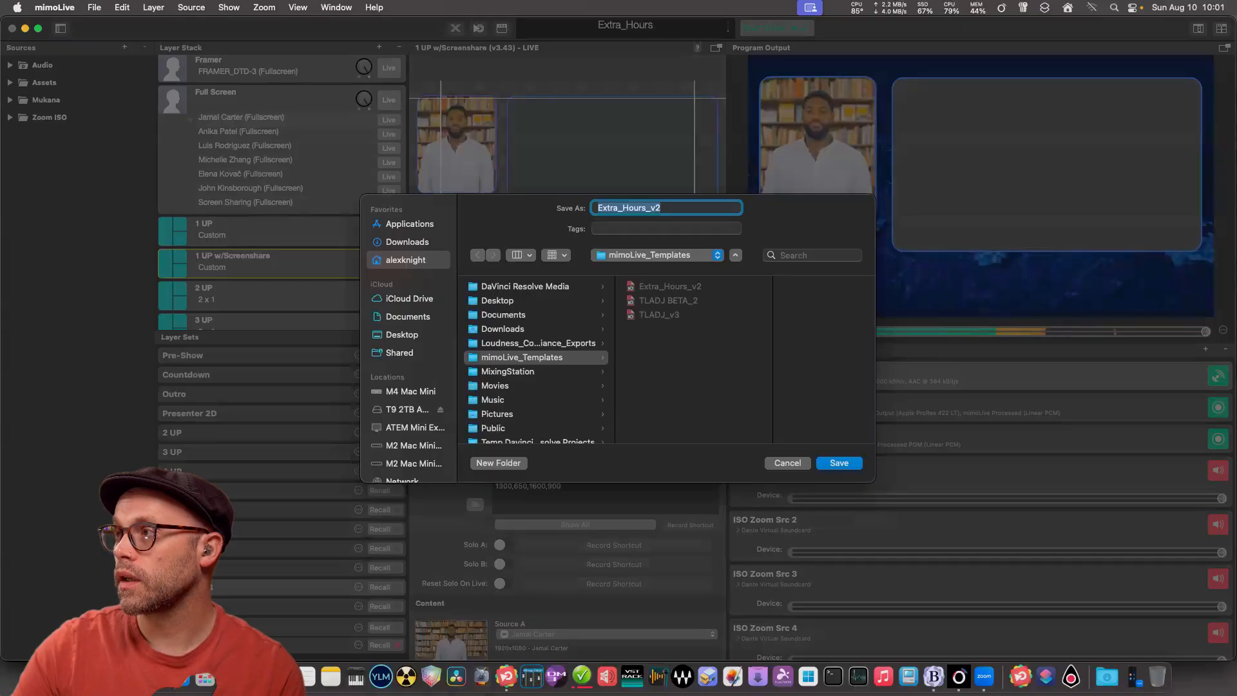
{"action": "key", "text": "Return"}
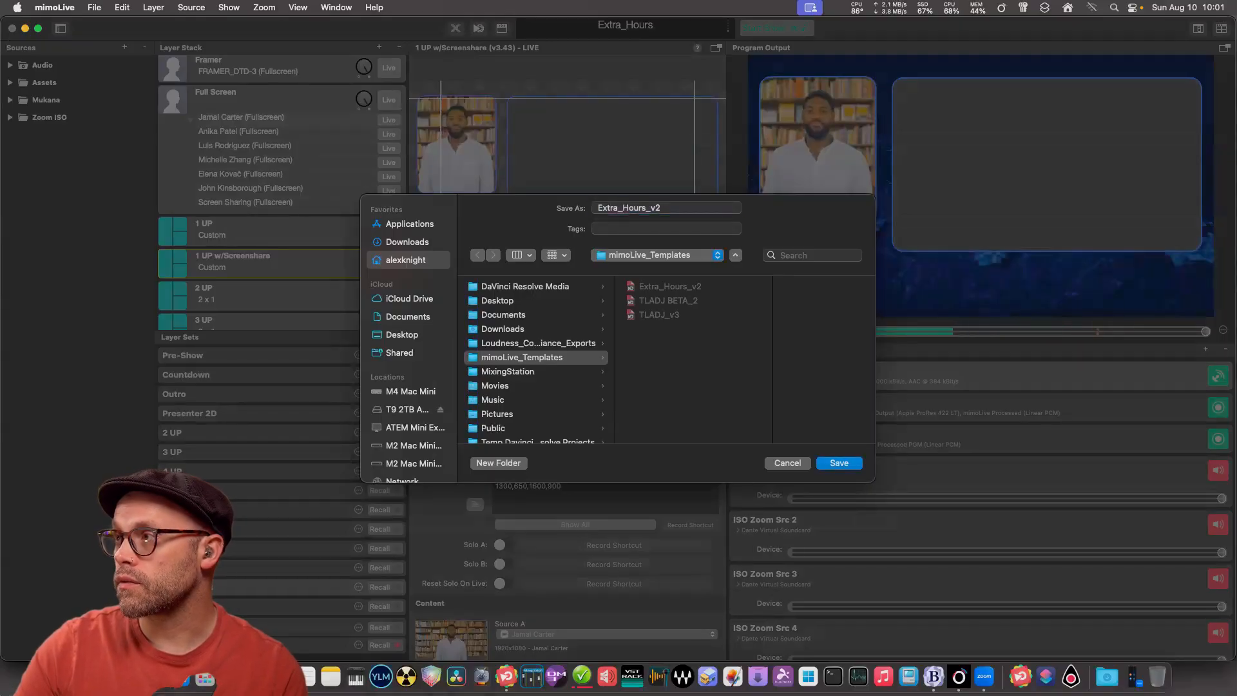
{"action": "left_click", "coordinate": [663, 208]}
{"action": "left_click", "coordinate": [664, 208]}
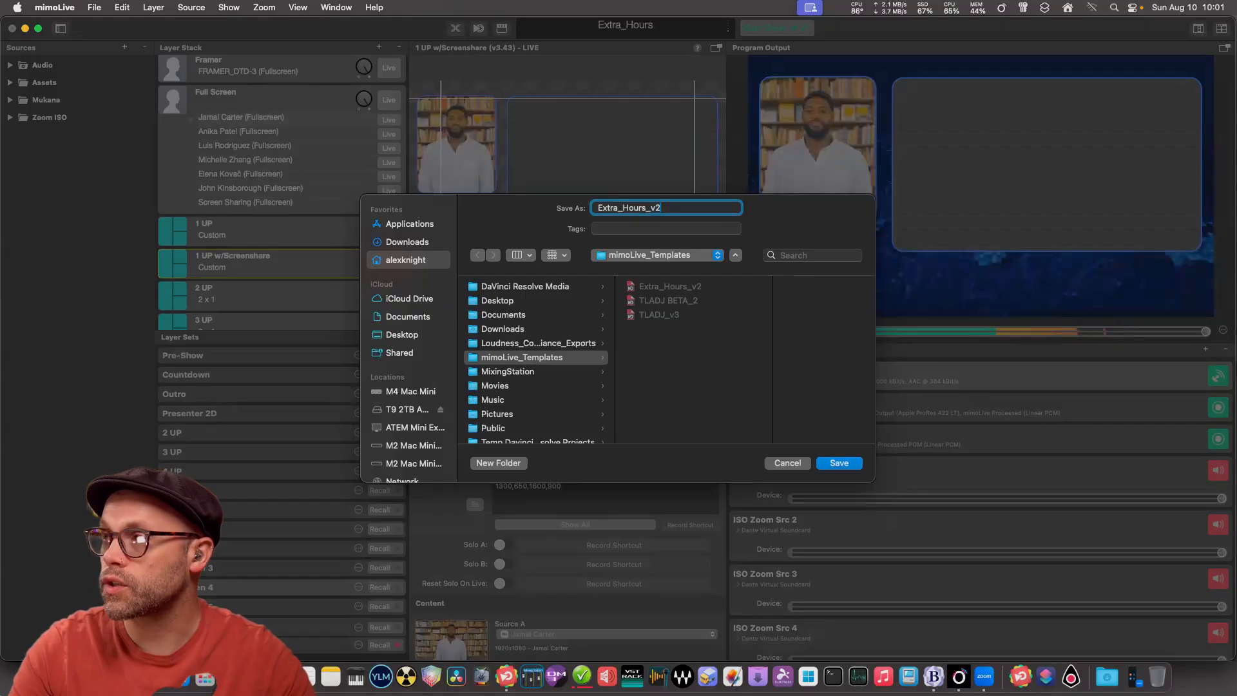
{"action": "type", "text": "3"}
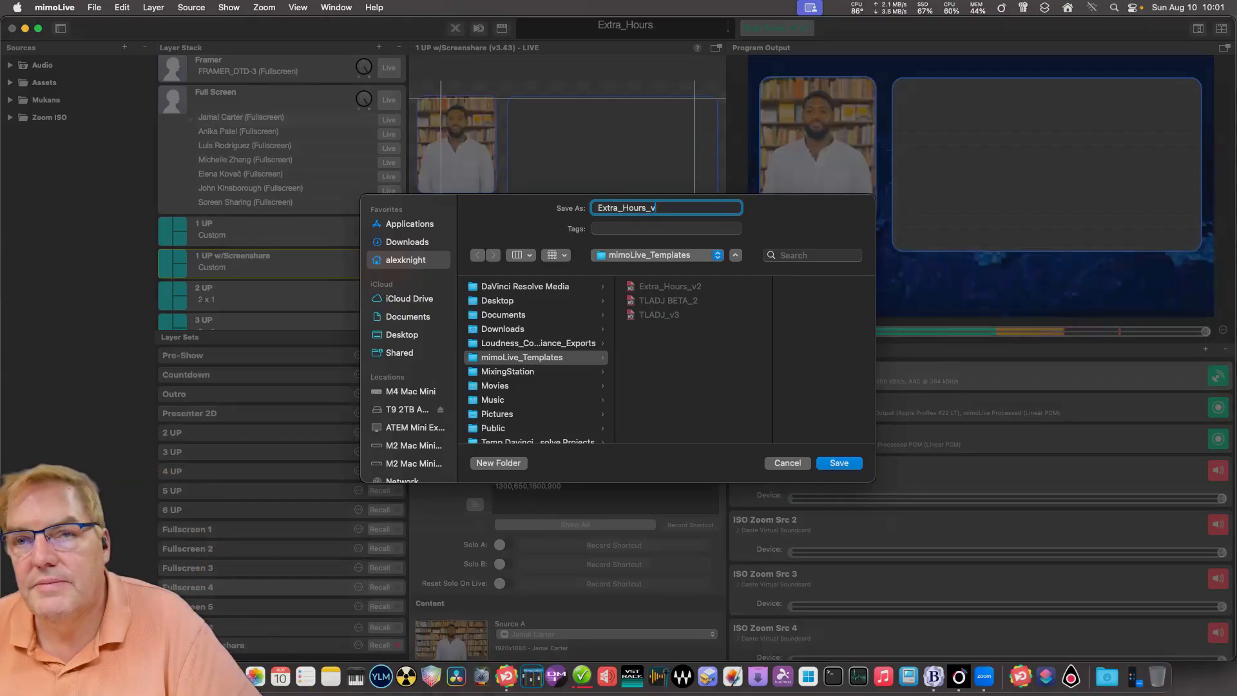
{"action": "key", "text": "Return"}
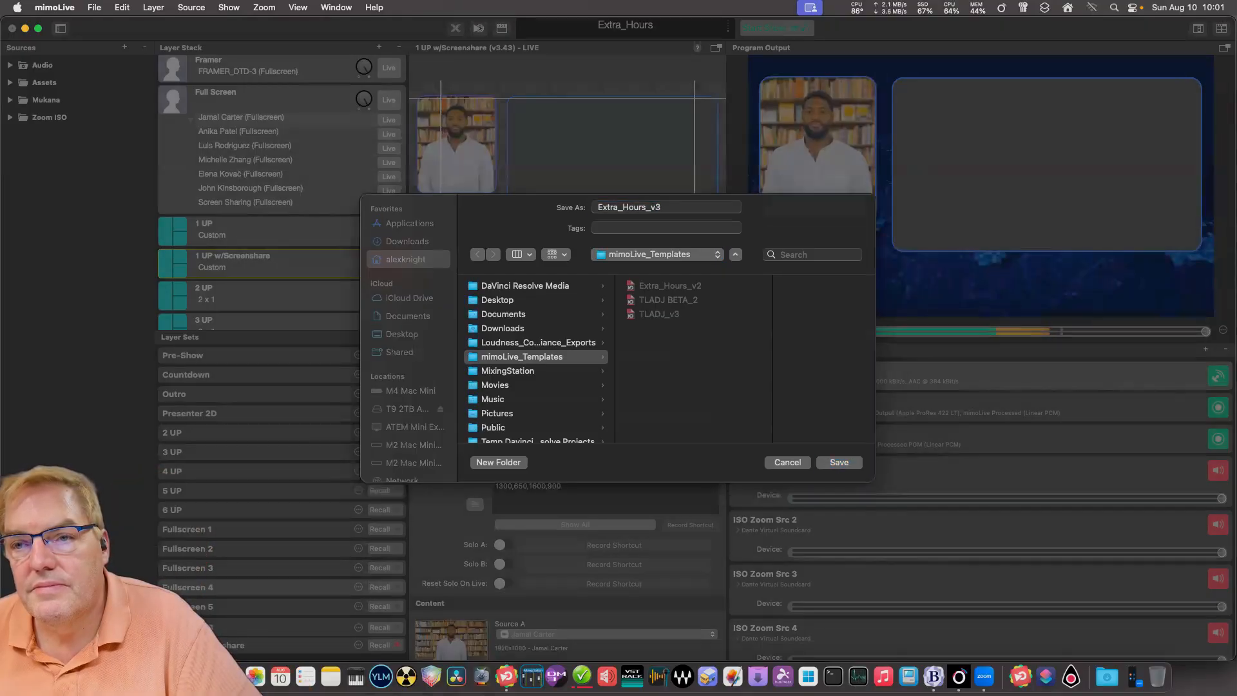